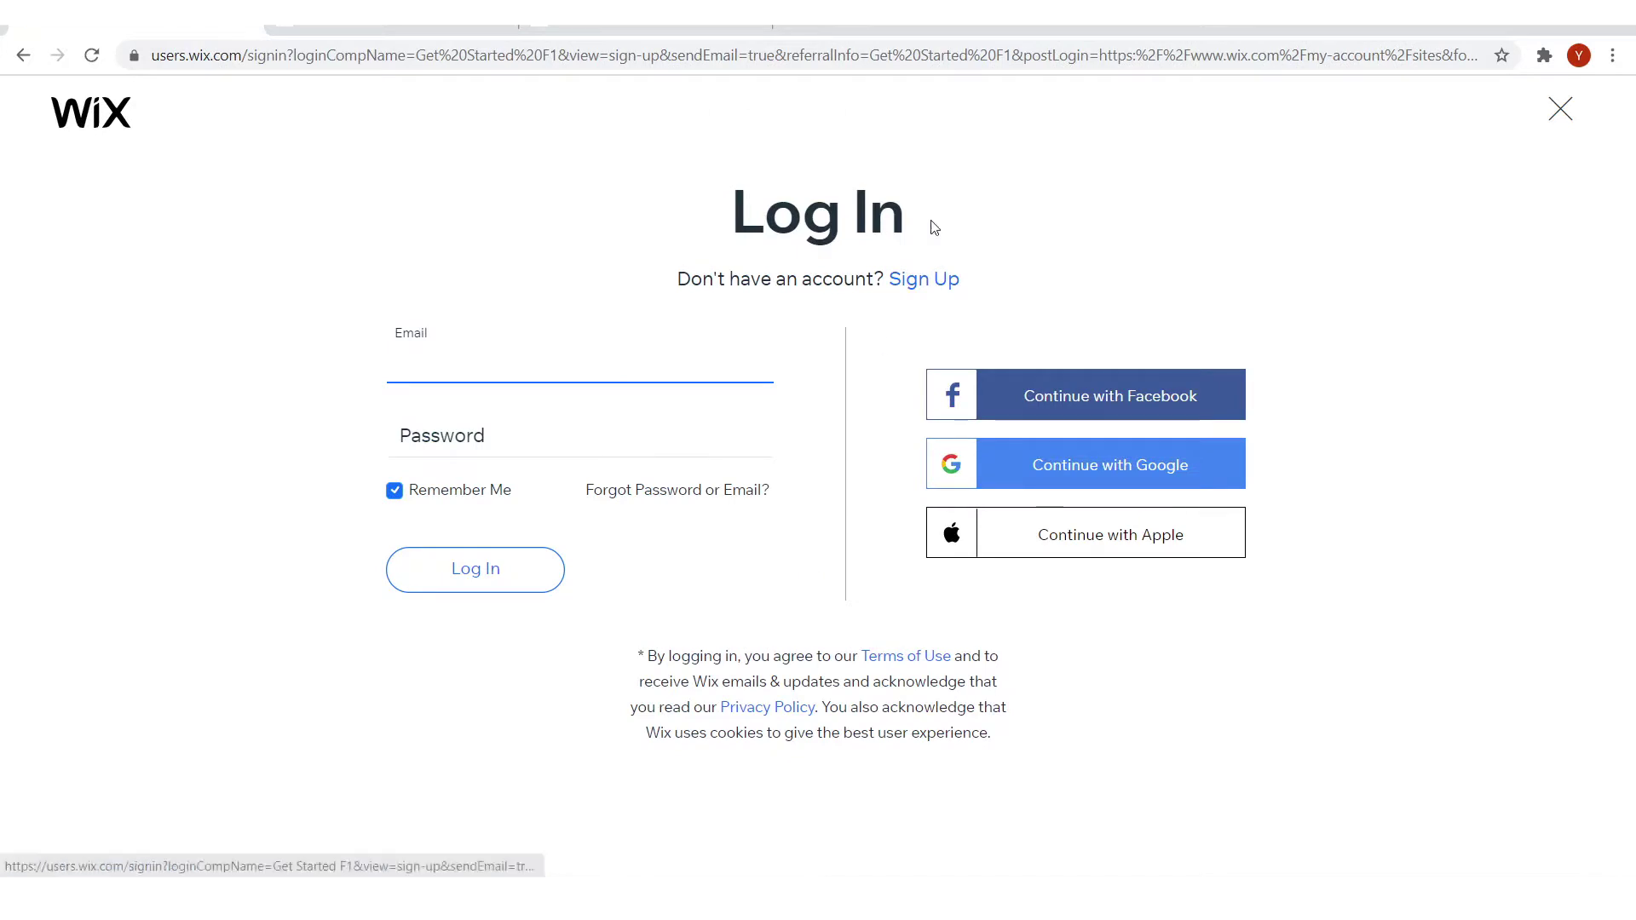
Glance at the sign-up form, return to the login form, and log in to Wix with the Facebook account
click(920, 280)
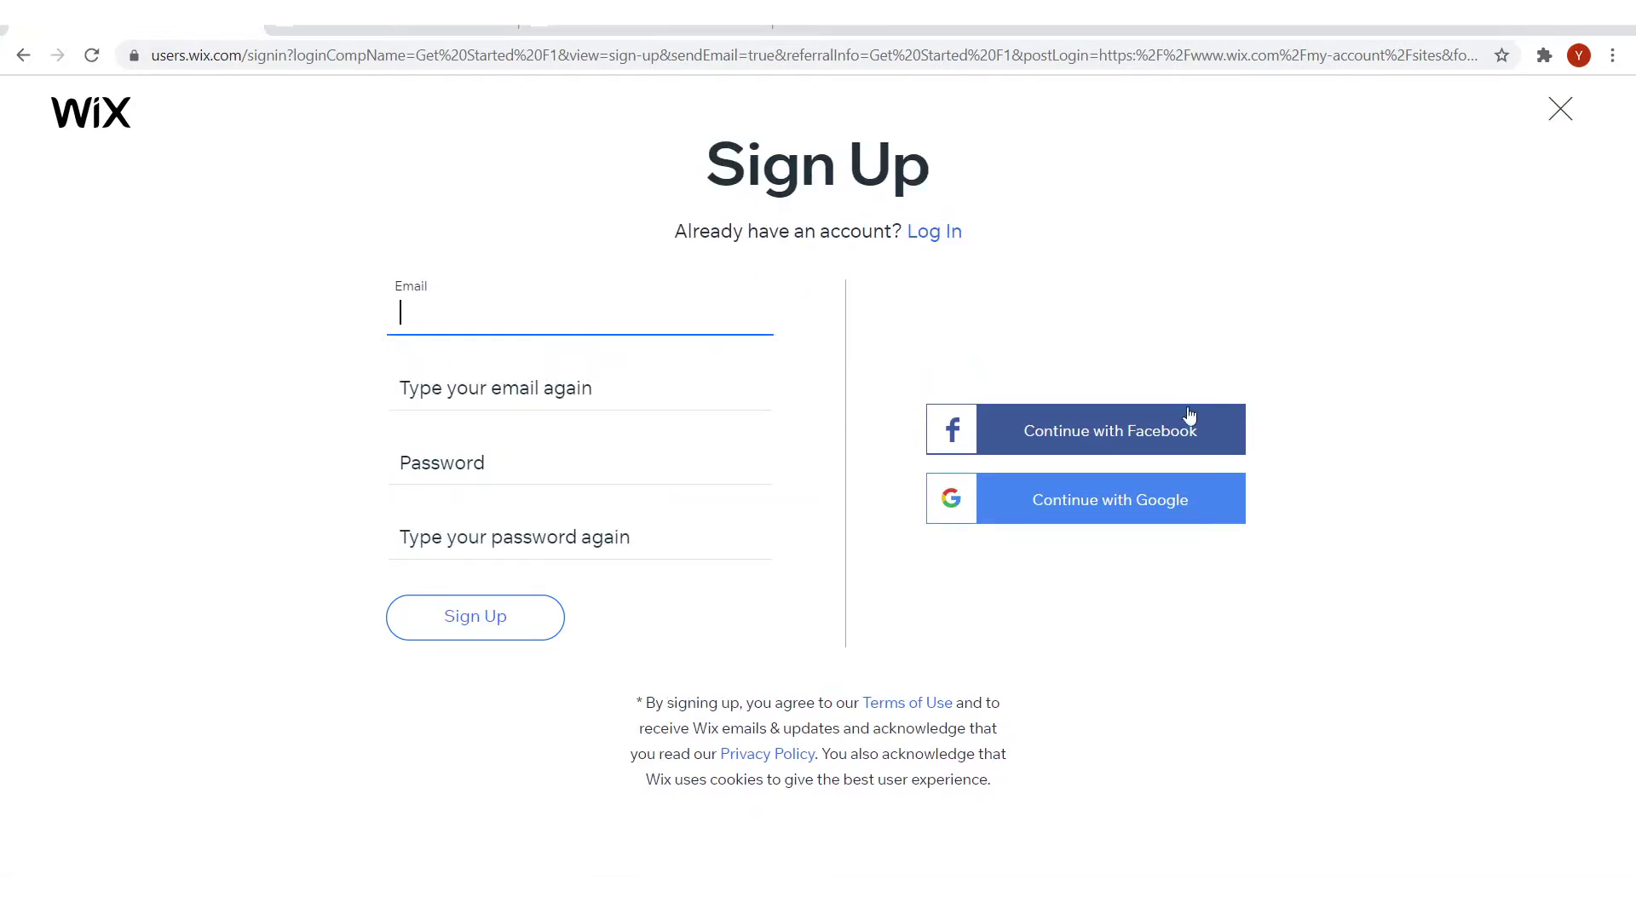
click(940, 232)
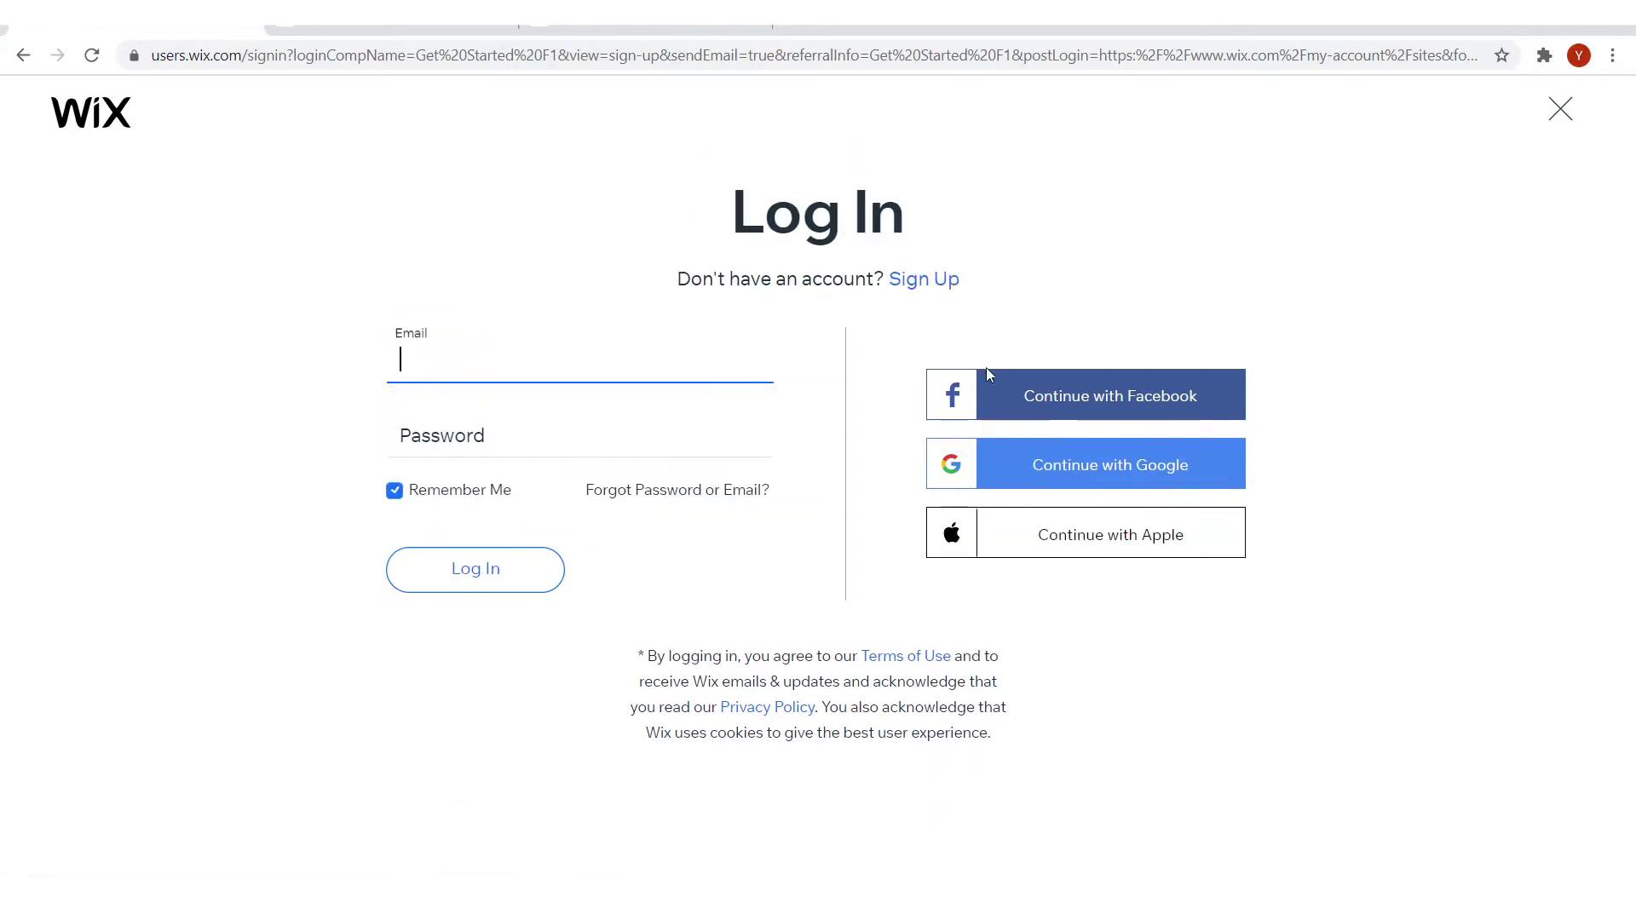
click(1080, 411)
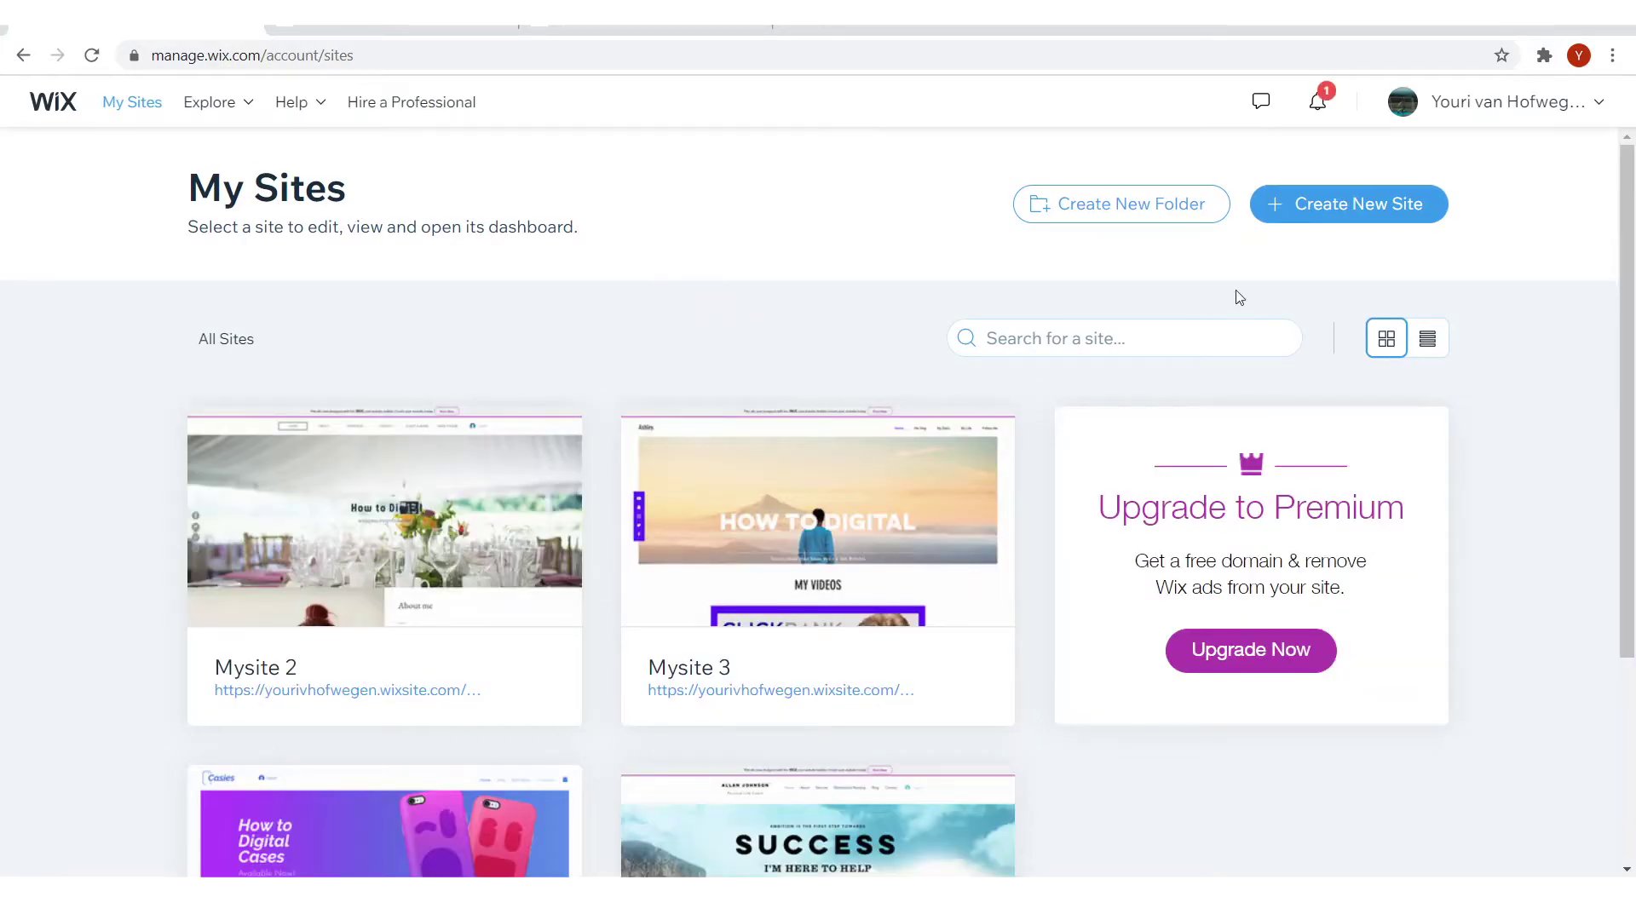
Start a new site of the Other category and choose to build it in the Editor from a template
click(1326, 214)
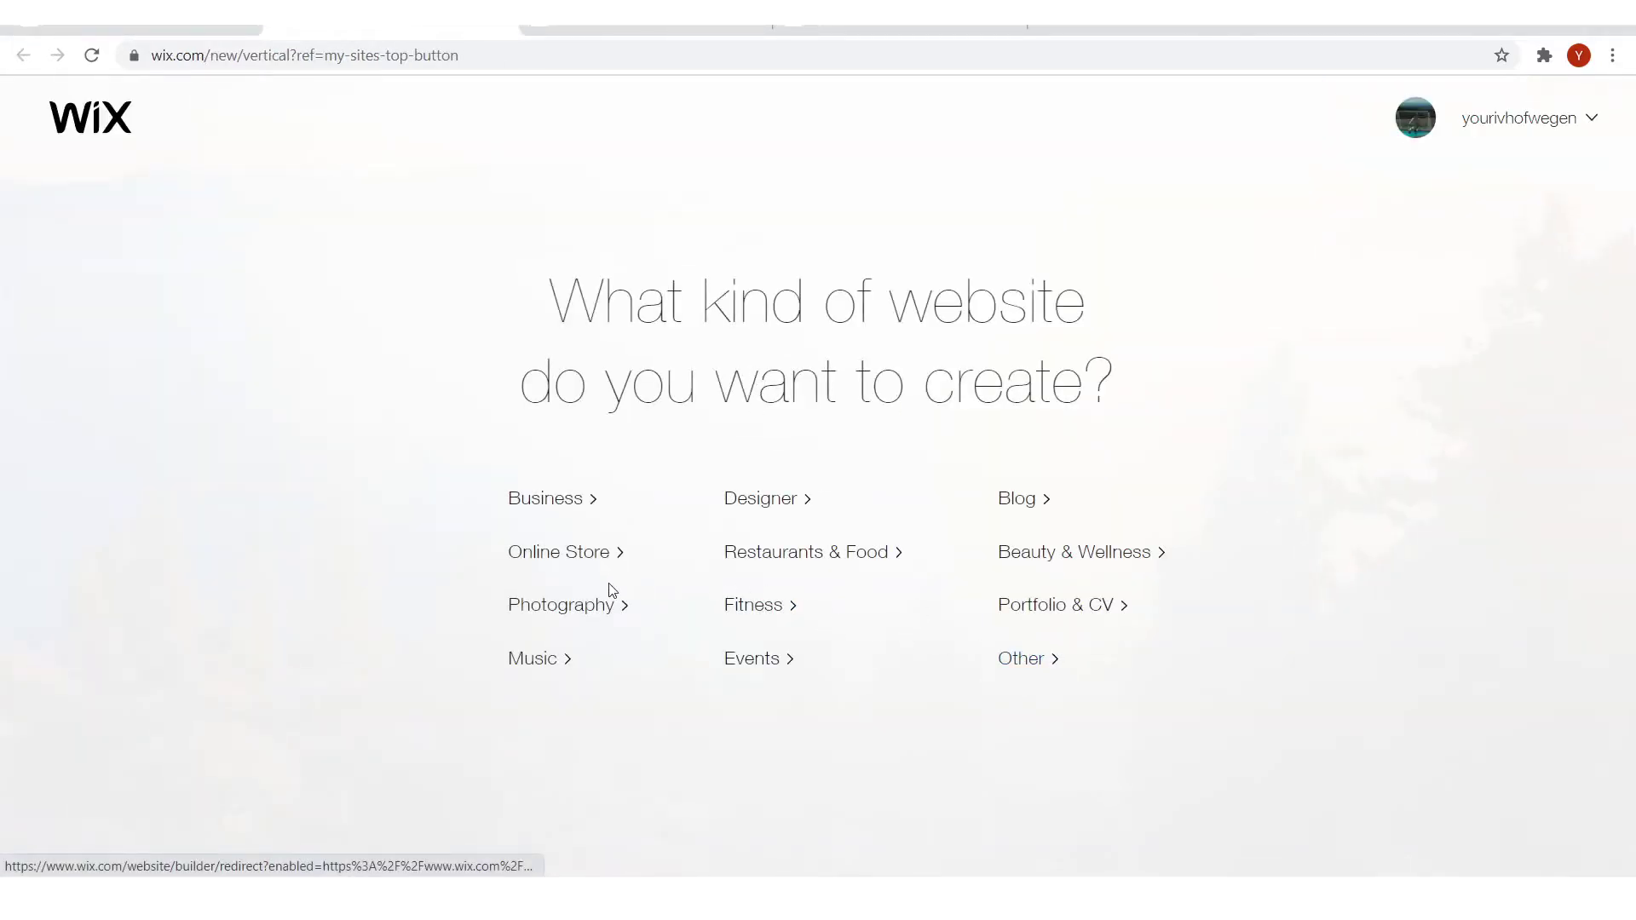
click(1039, 673)
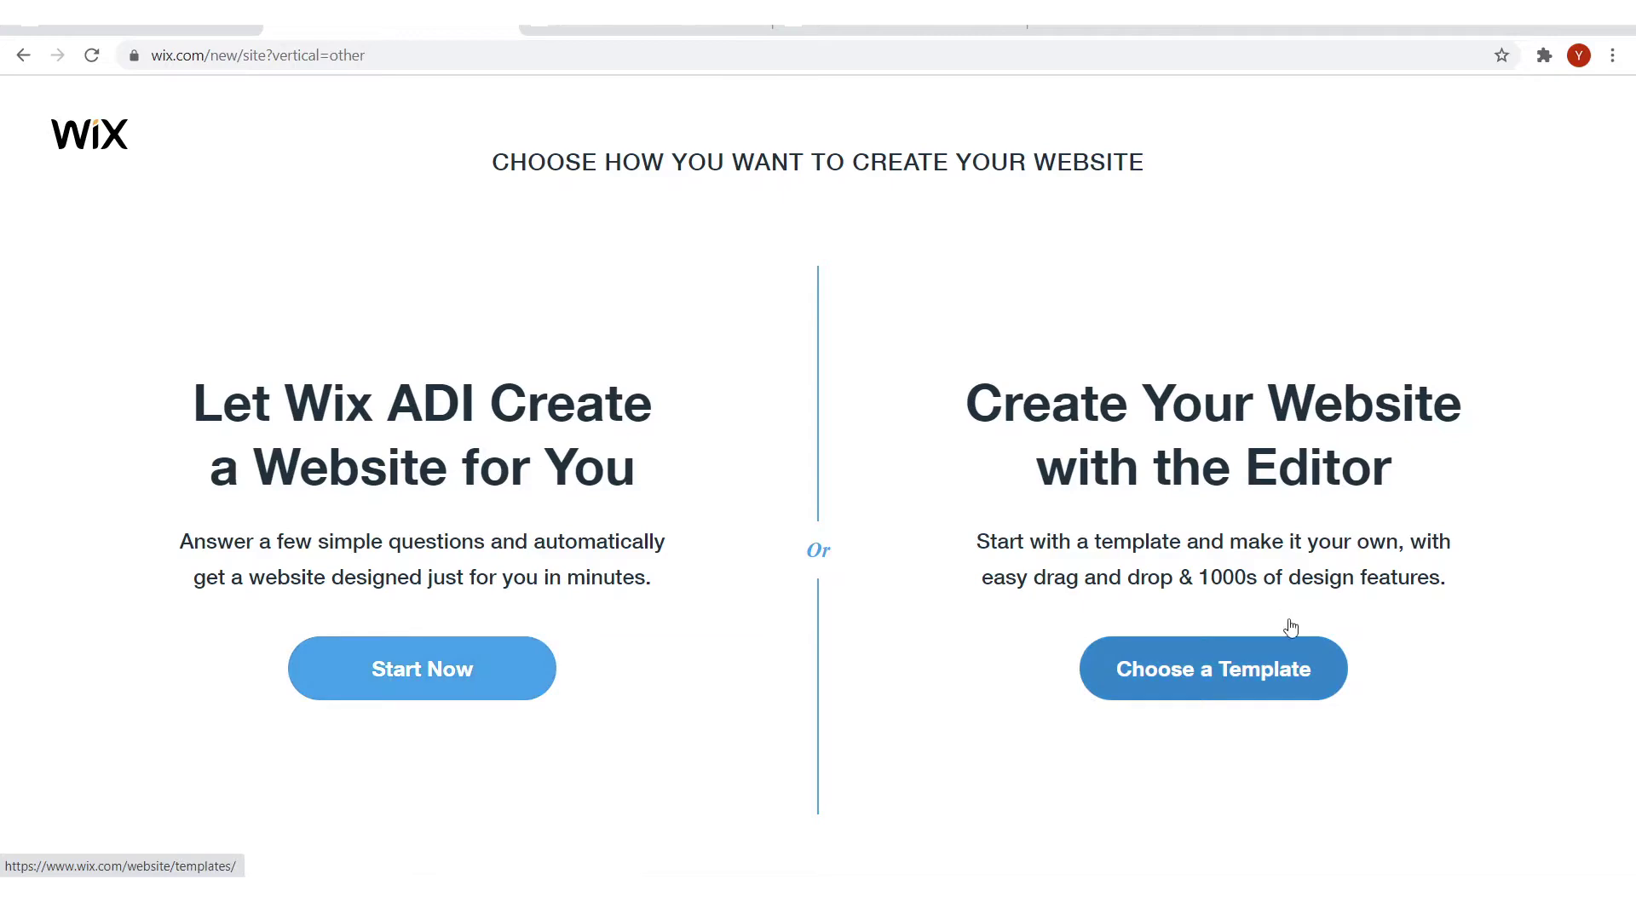
click(1240, 674)
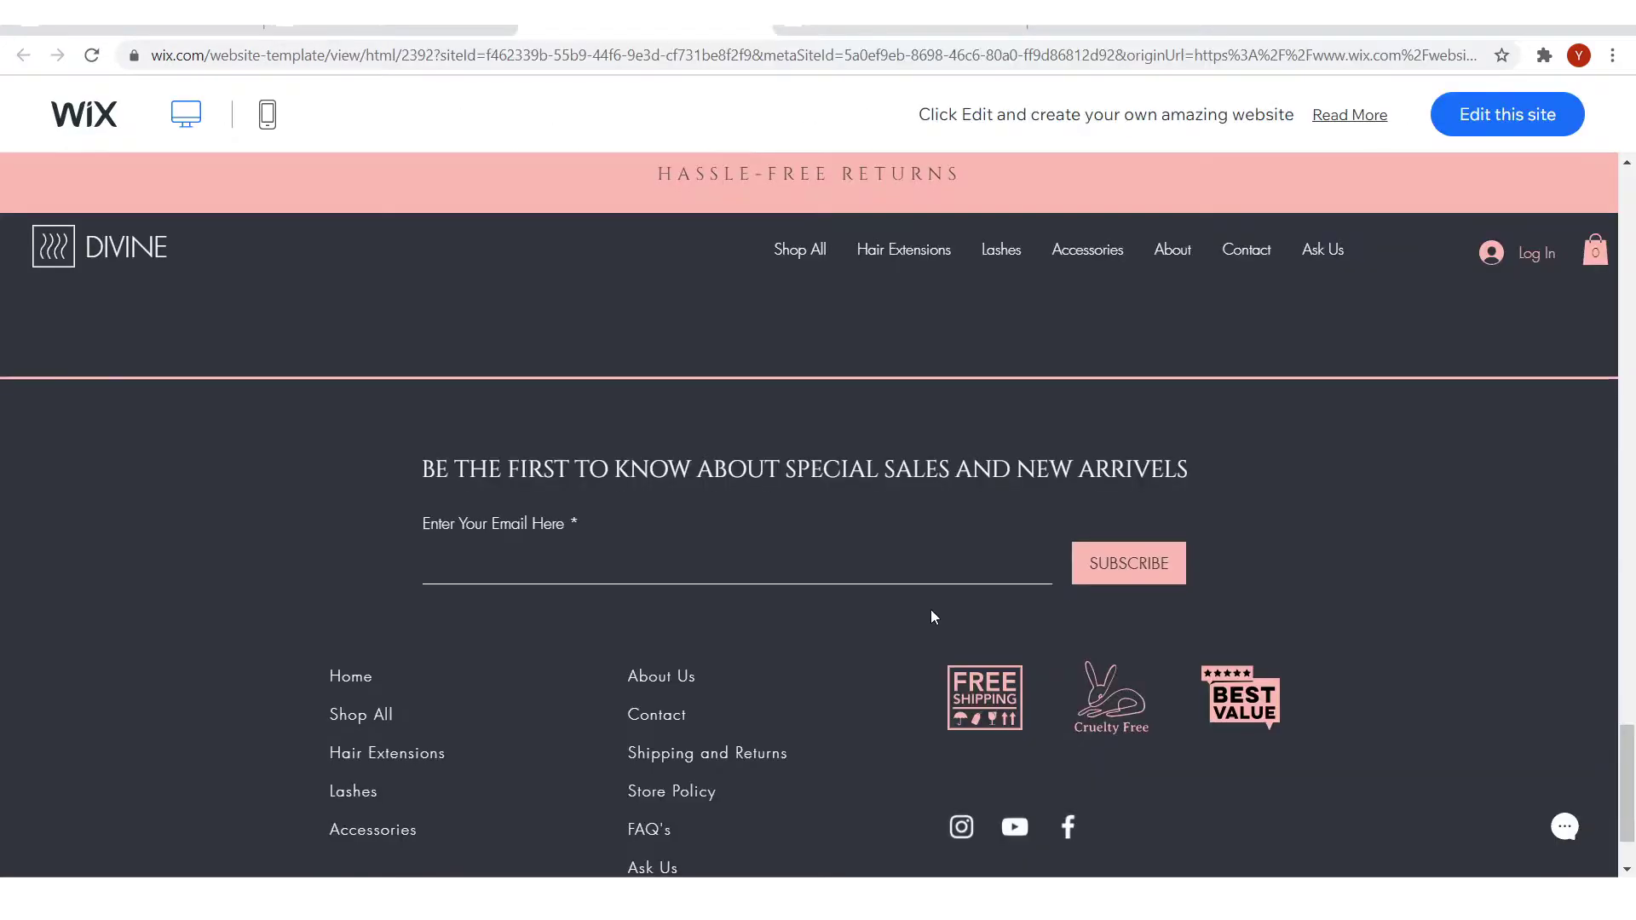
Look over the open Divine and Goddess Braids Salon demo sites, and return to the website template gallery
scroll(931, 610, up, 15)
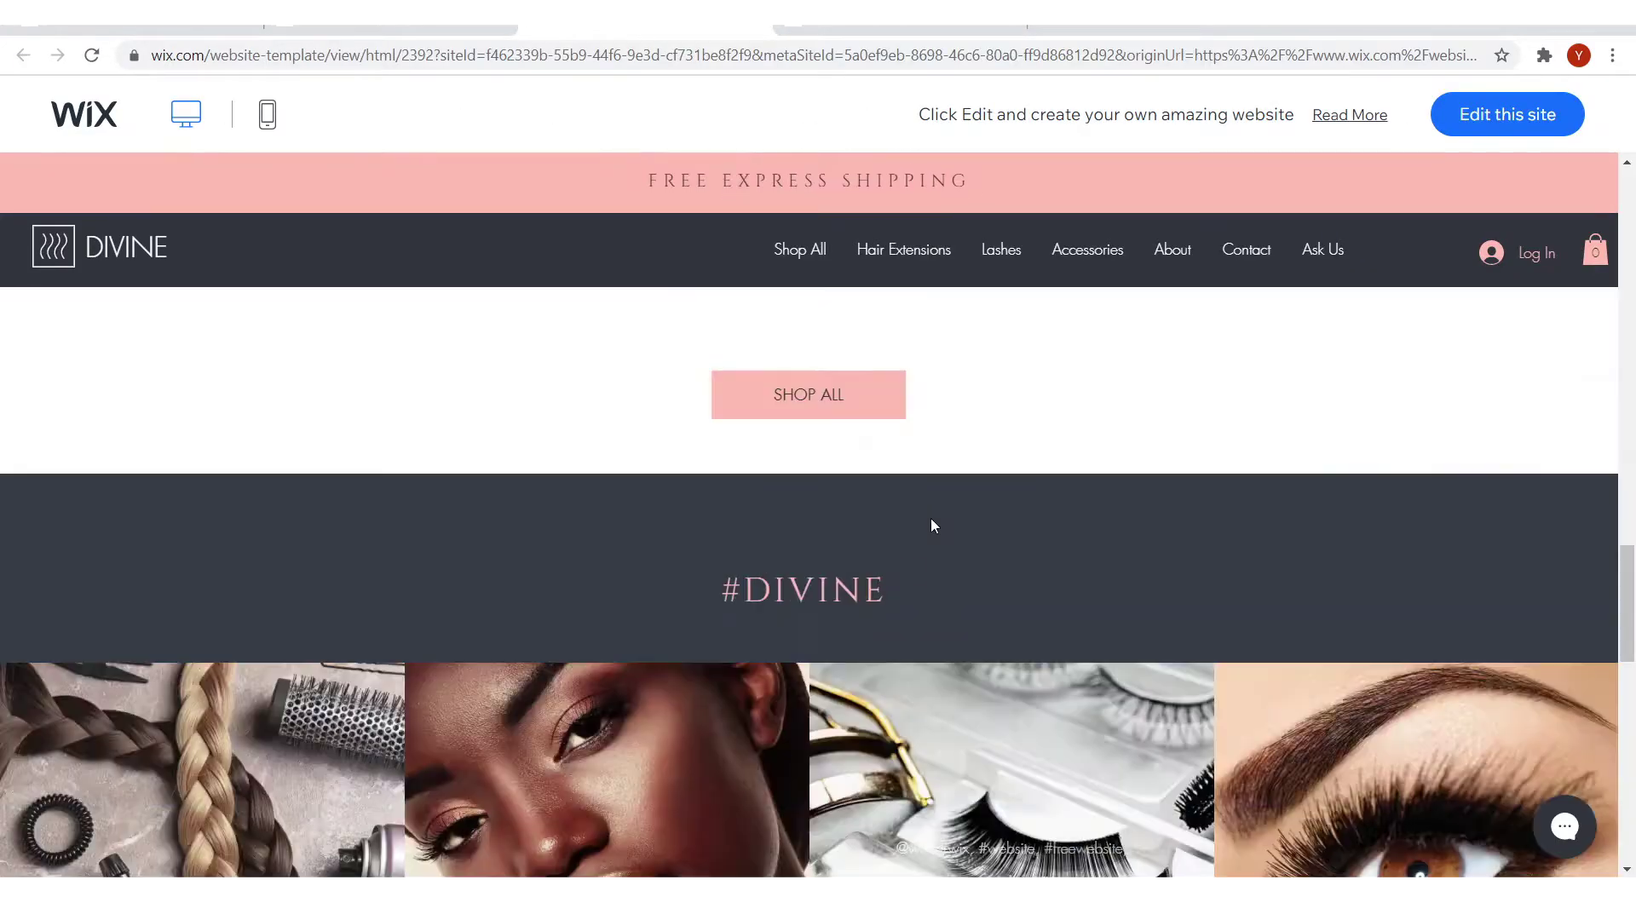
scroll(853, 510, up, 3)
key(ctrl+Tab)
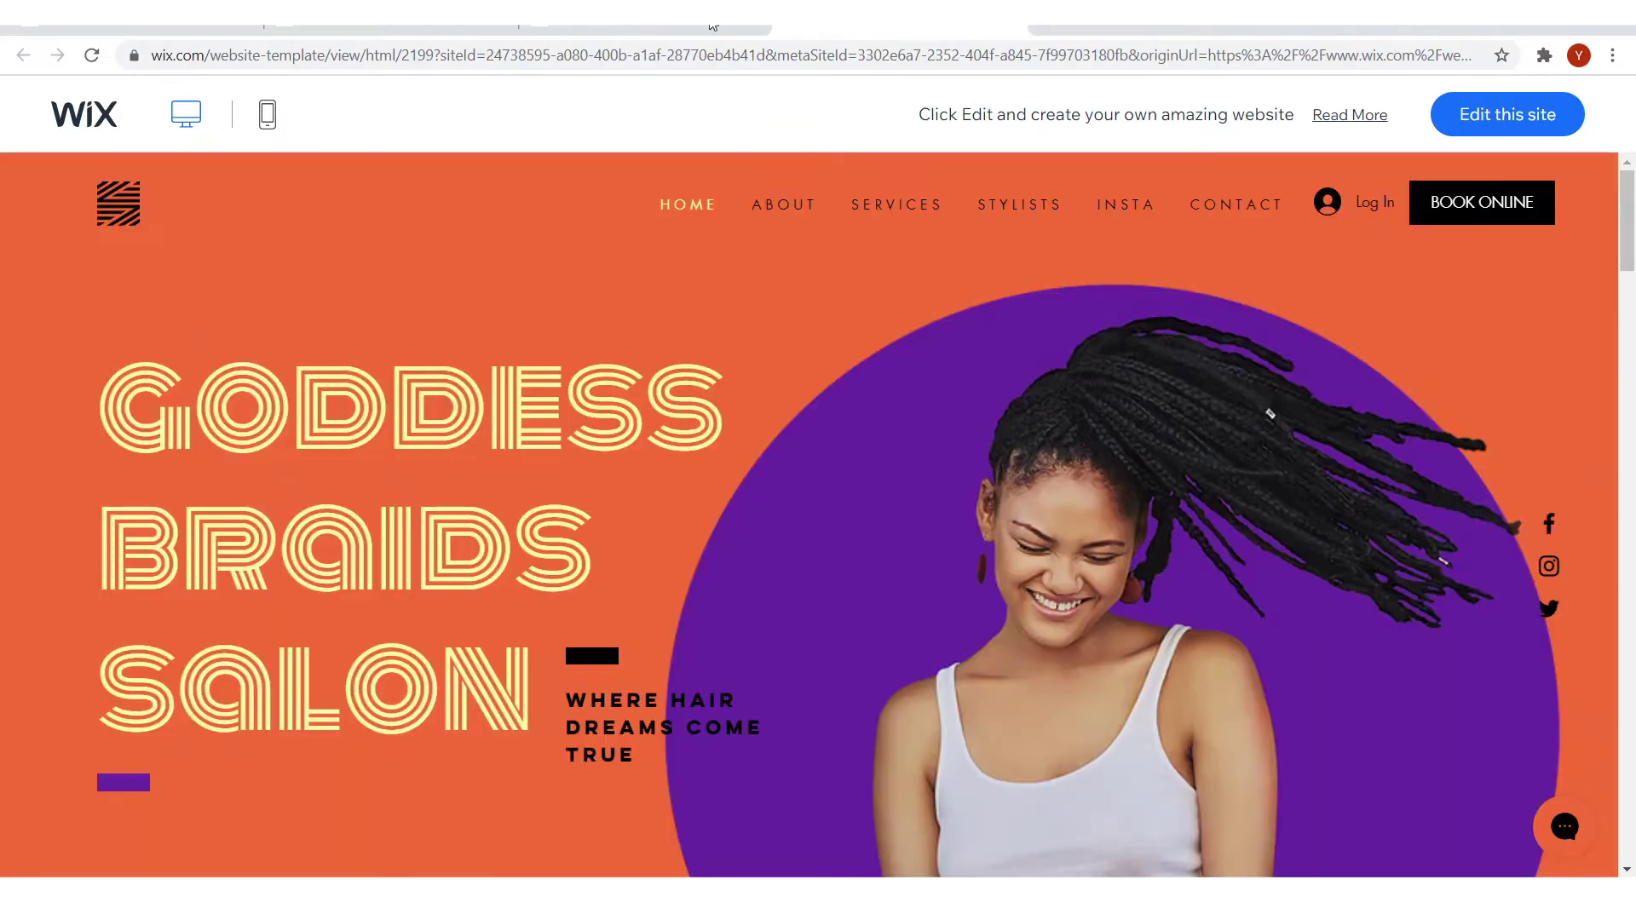
click(390, 29)
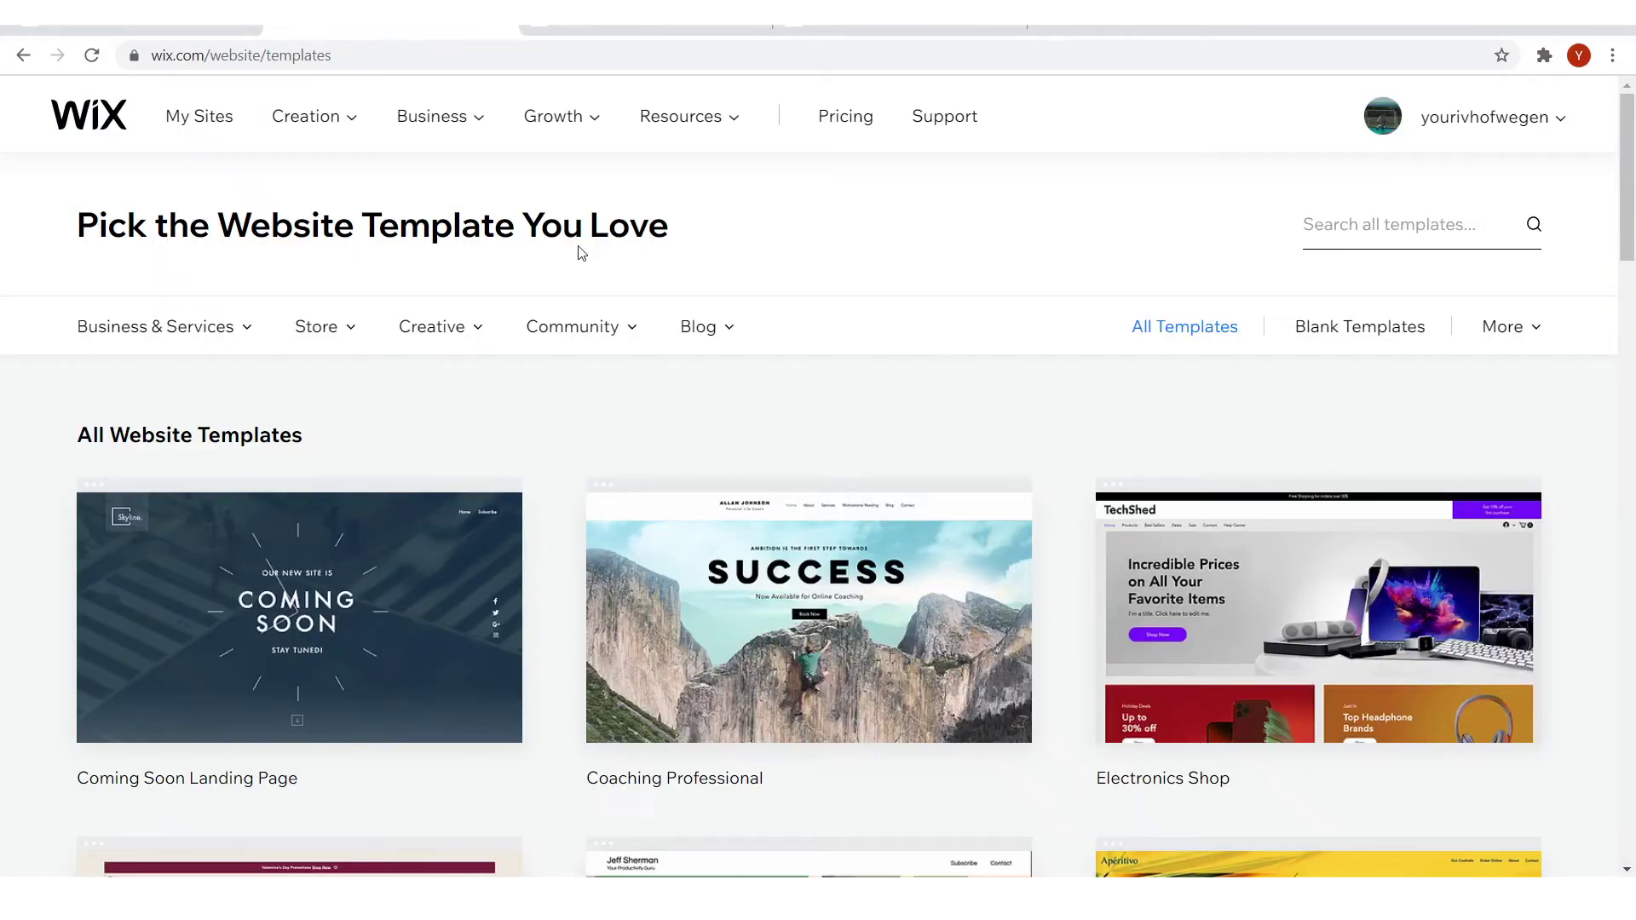
Browse the first page of all website templates down to the page numbers and return to its beginning
scroll(748, 255, down, 20)
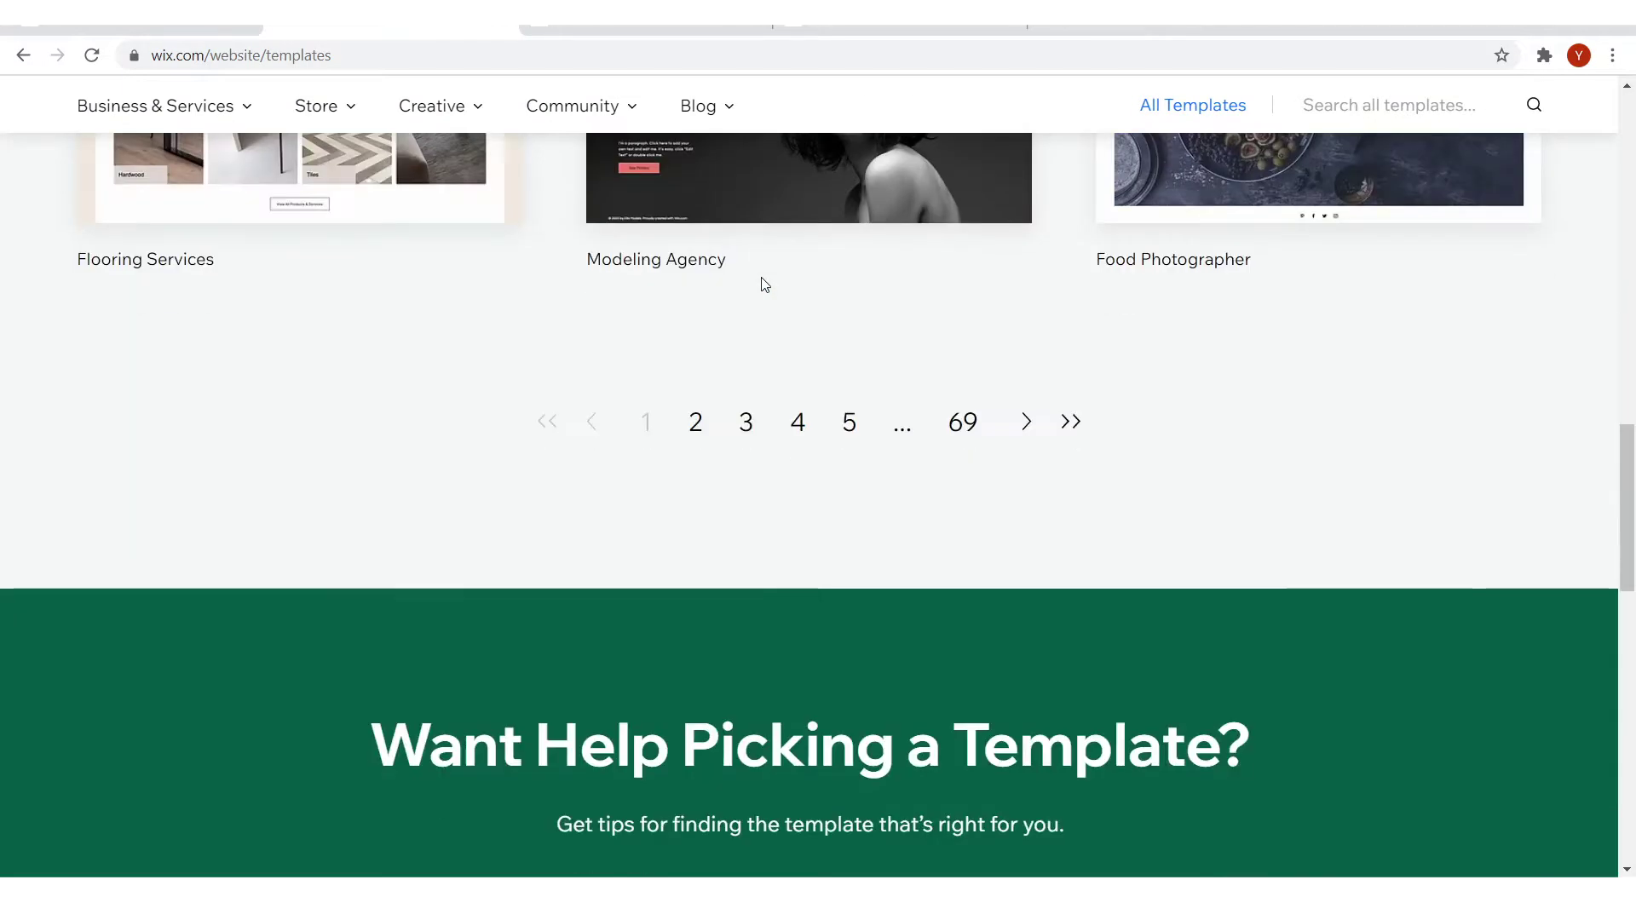
scroll(768, 295, up, 8)
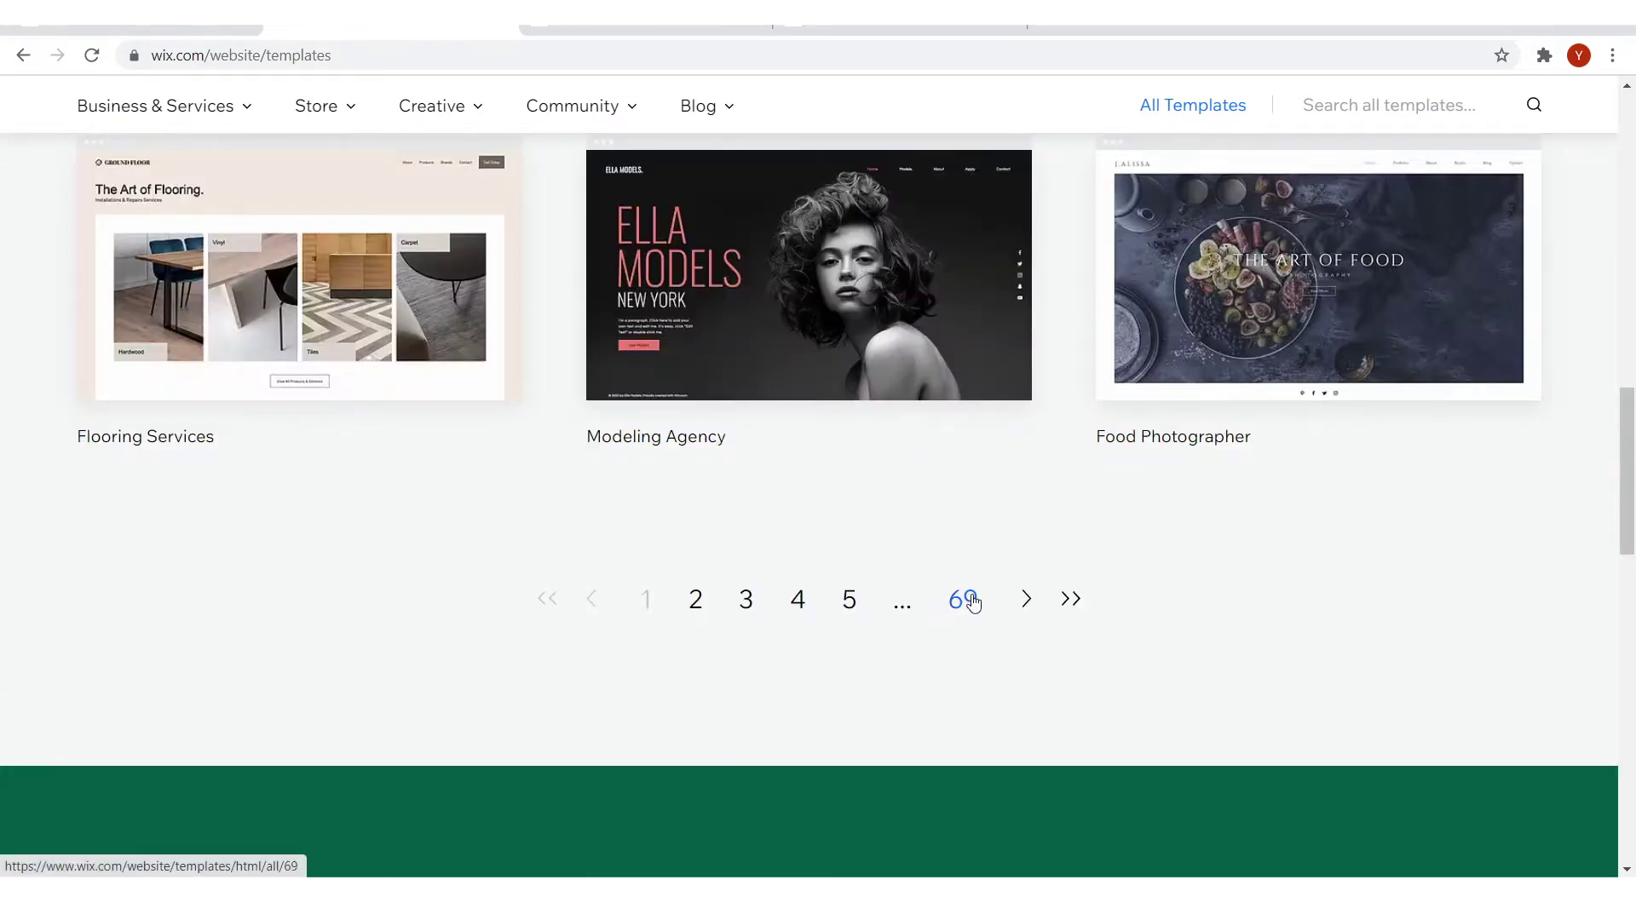
scroll(921, 539, up, 10)
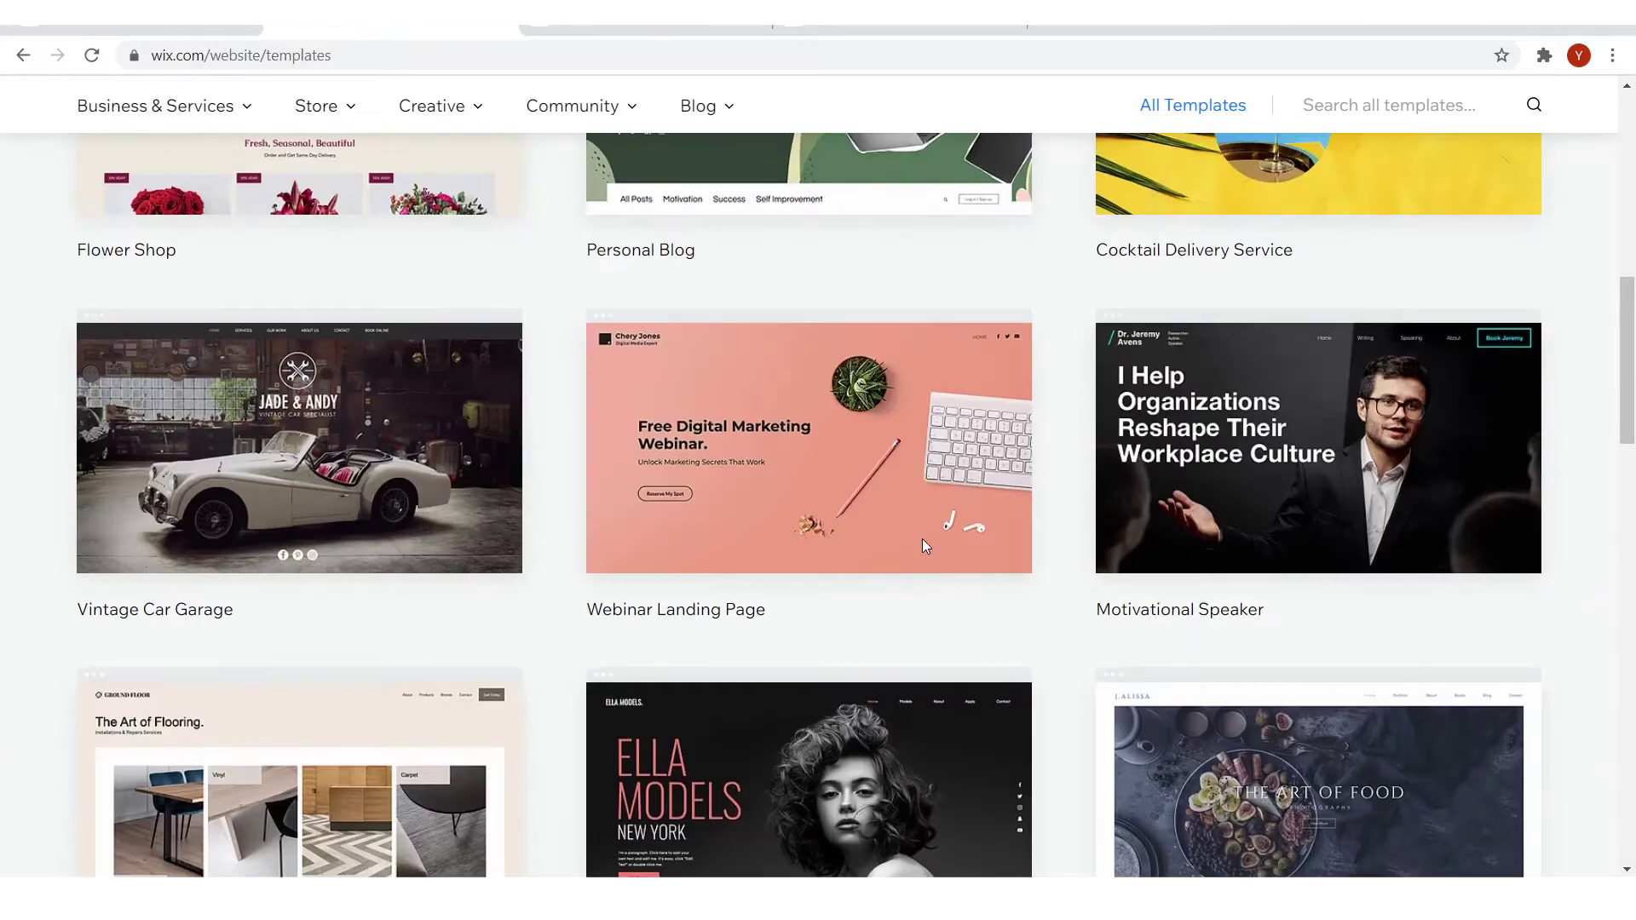
scroll(937, 520, down, 2)
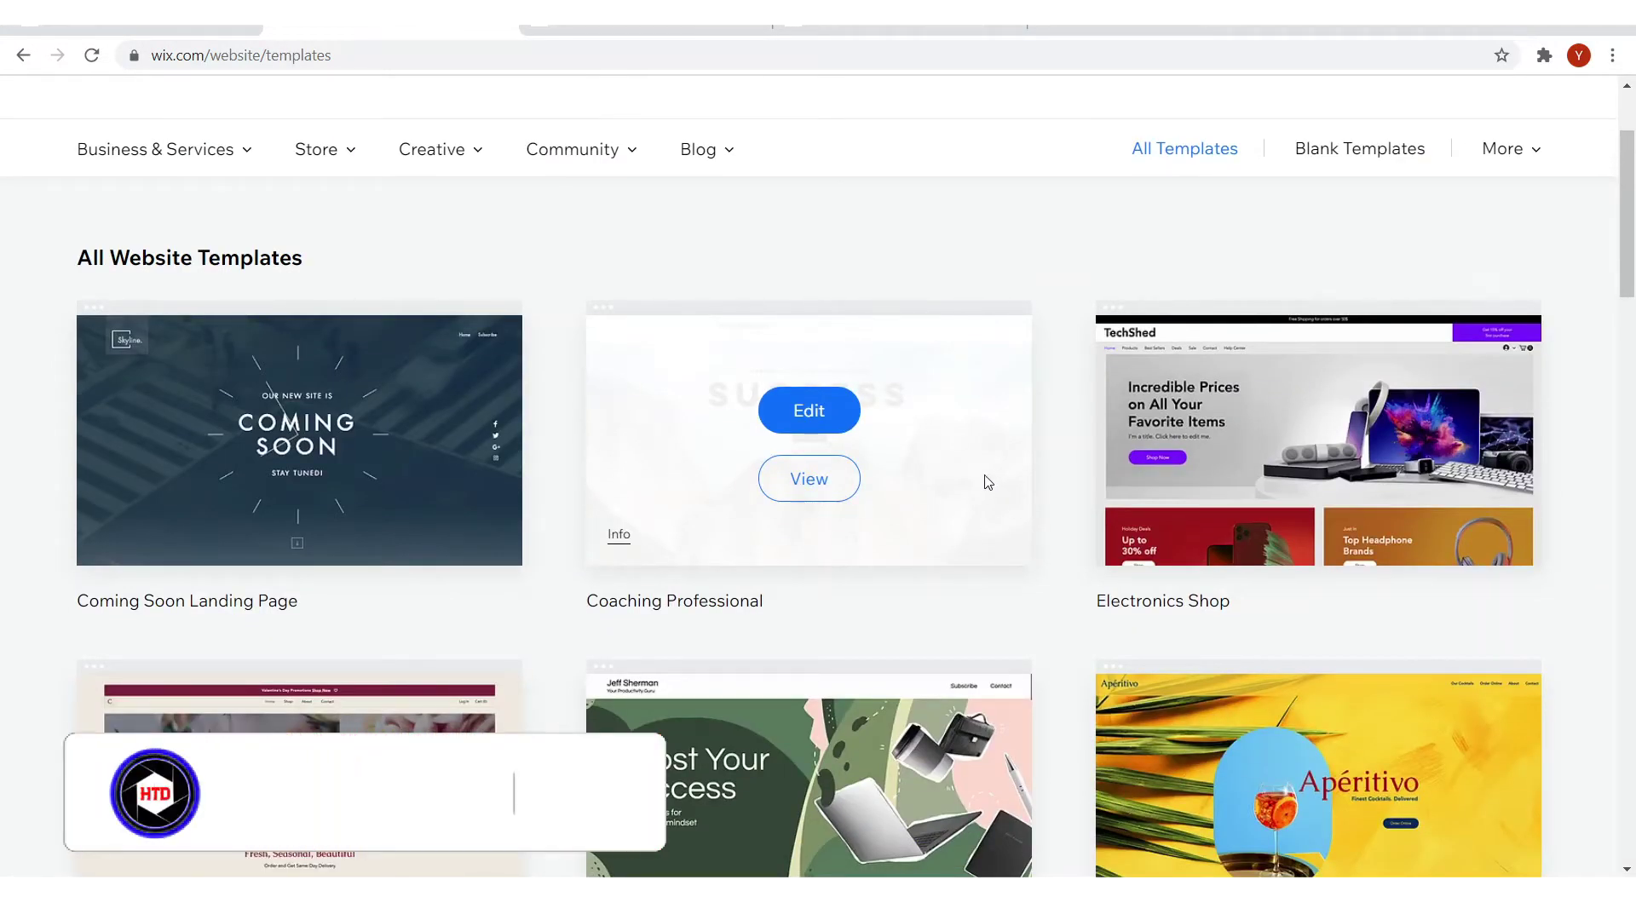
scroll(980, 481, down, 3)
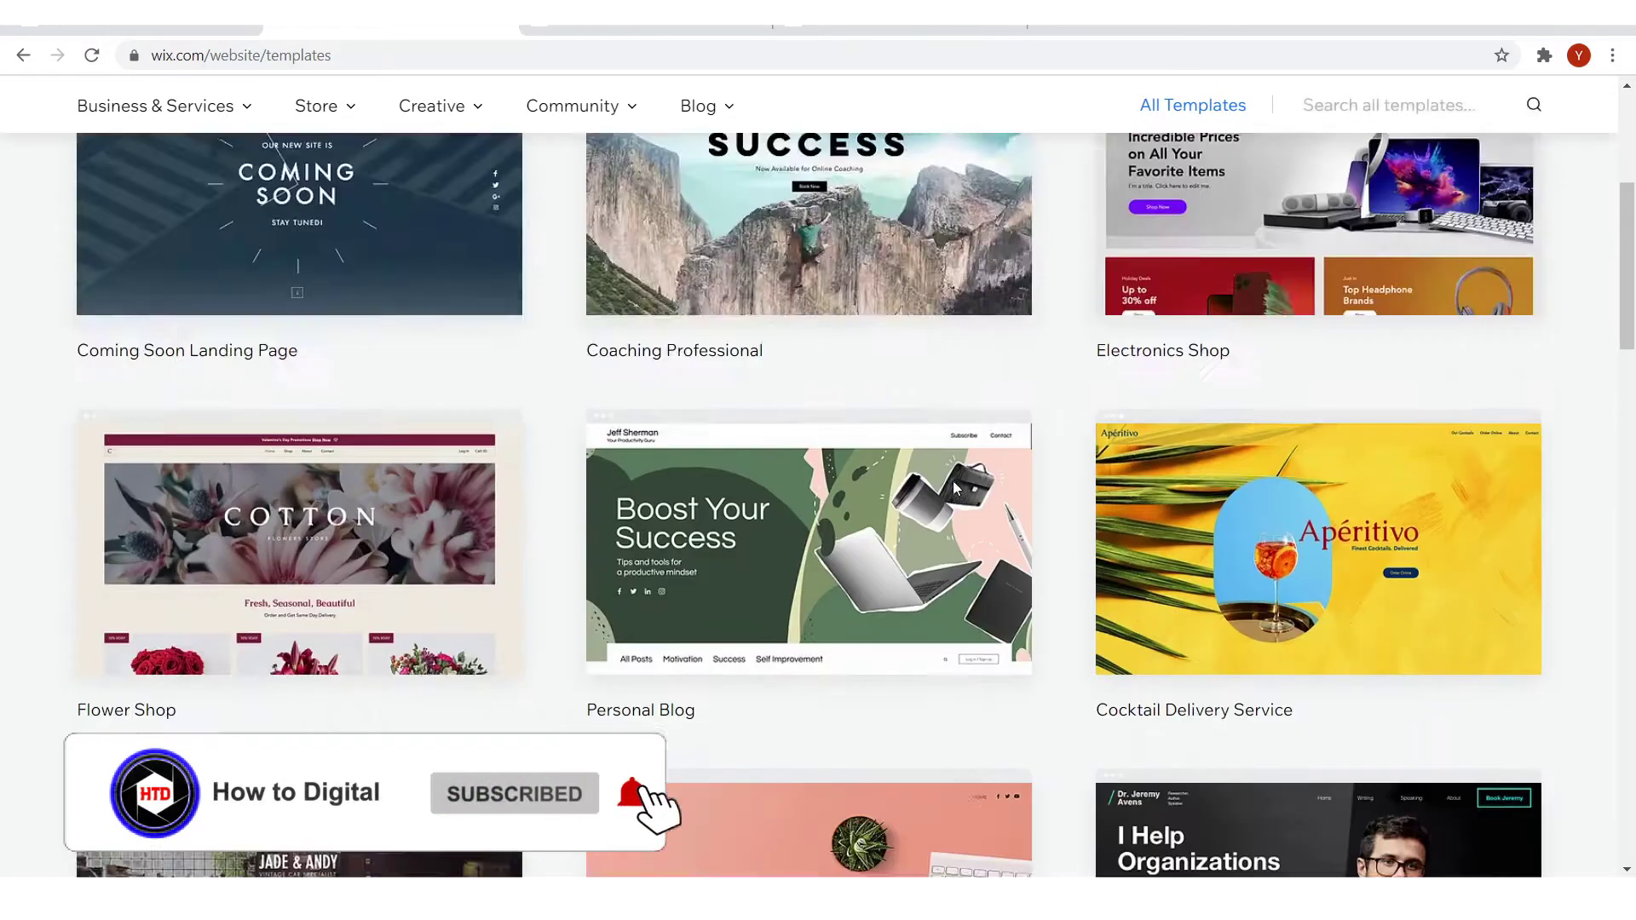
scroll(938, 511, up, 5)
Search all website templates for "hair" and skim the extent of the results
click(1394, 229)
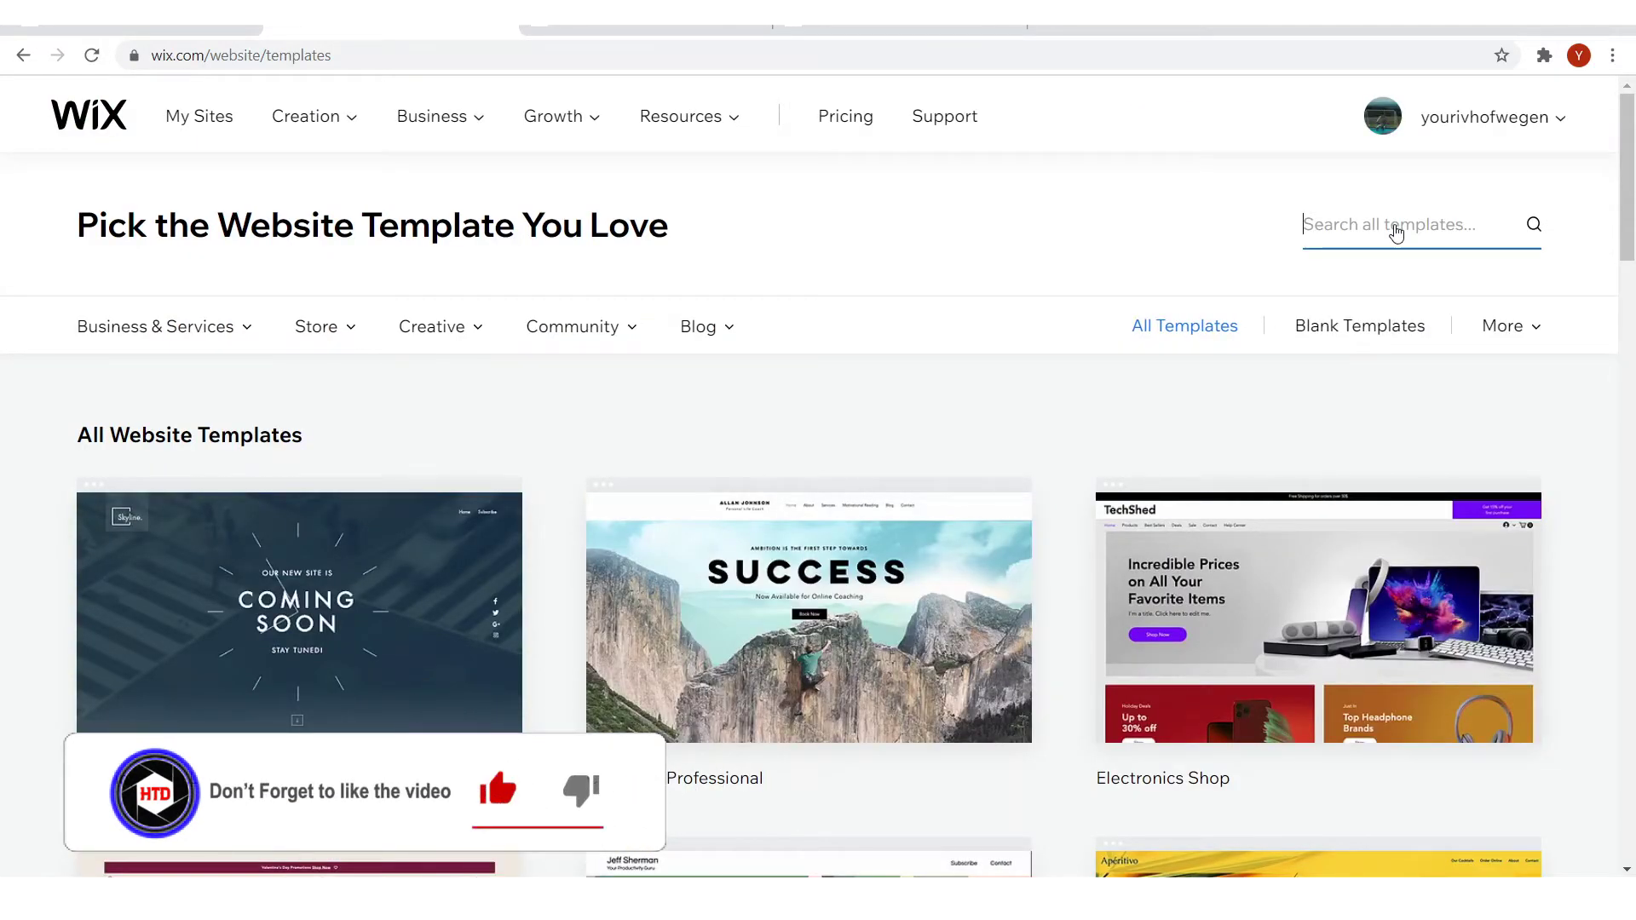
text(hair)
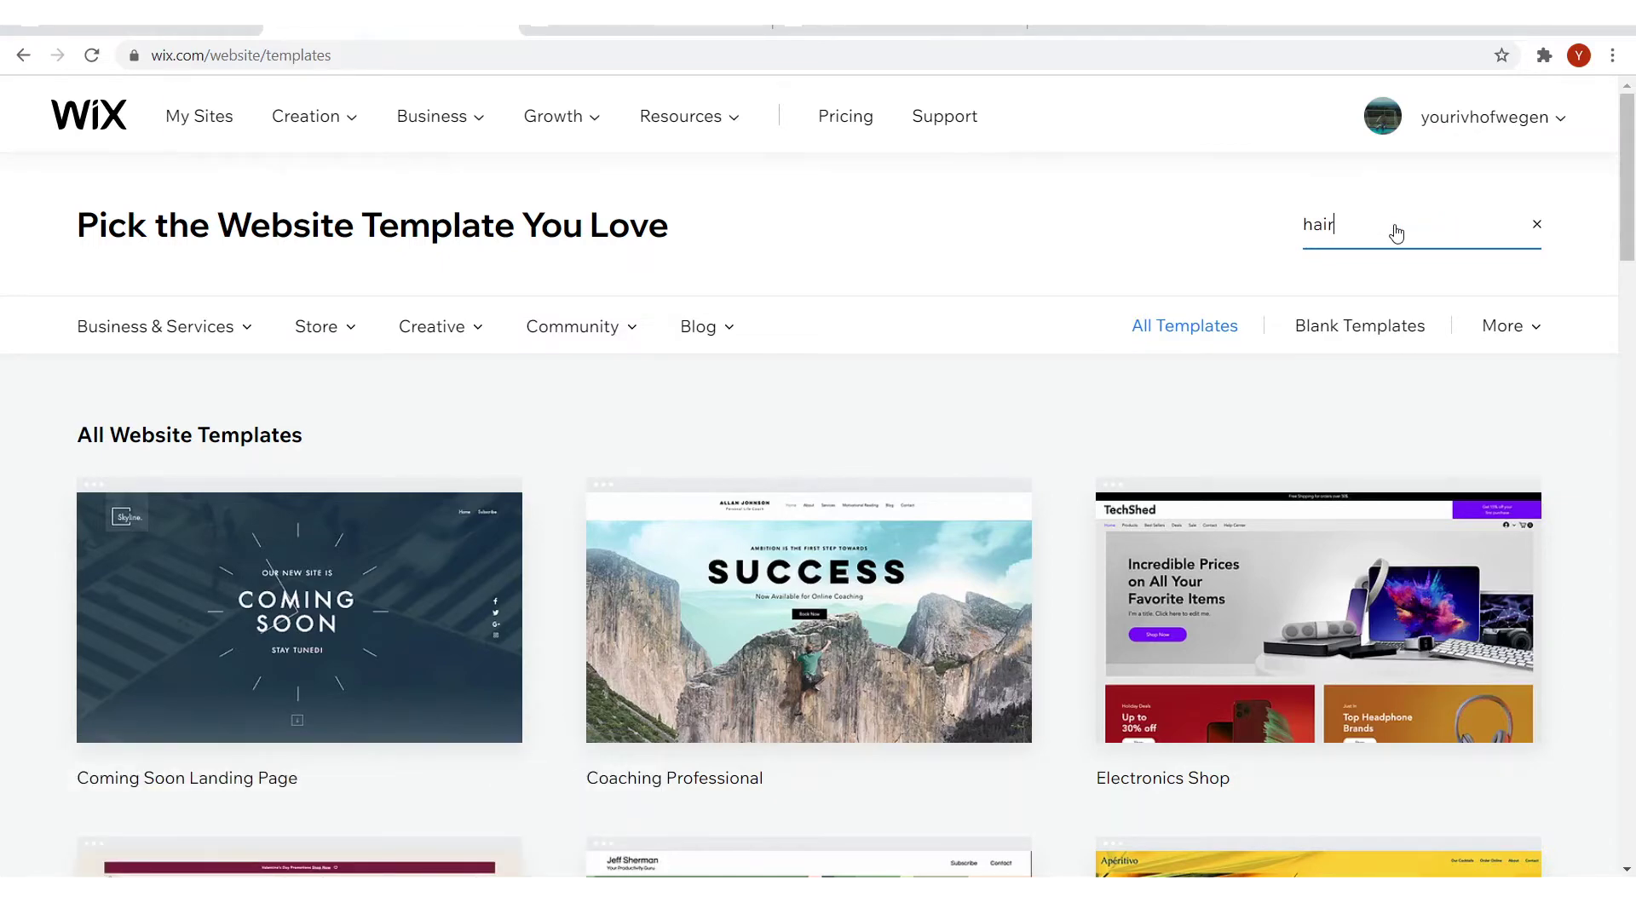
key(Return)
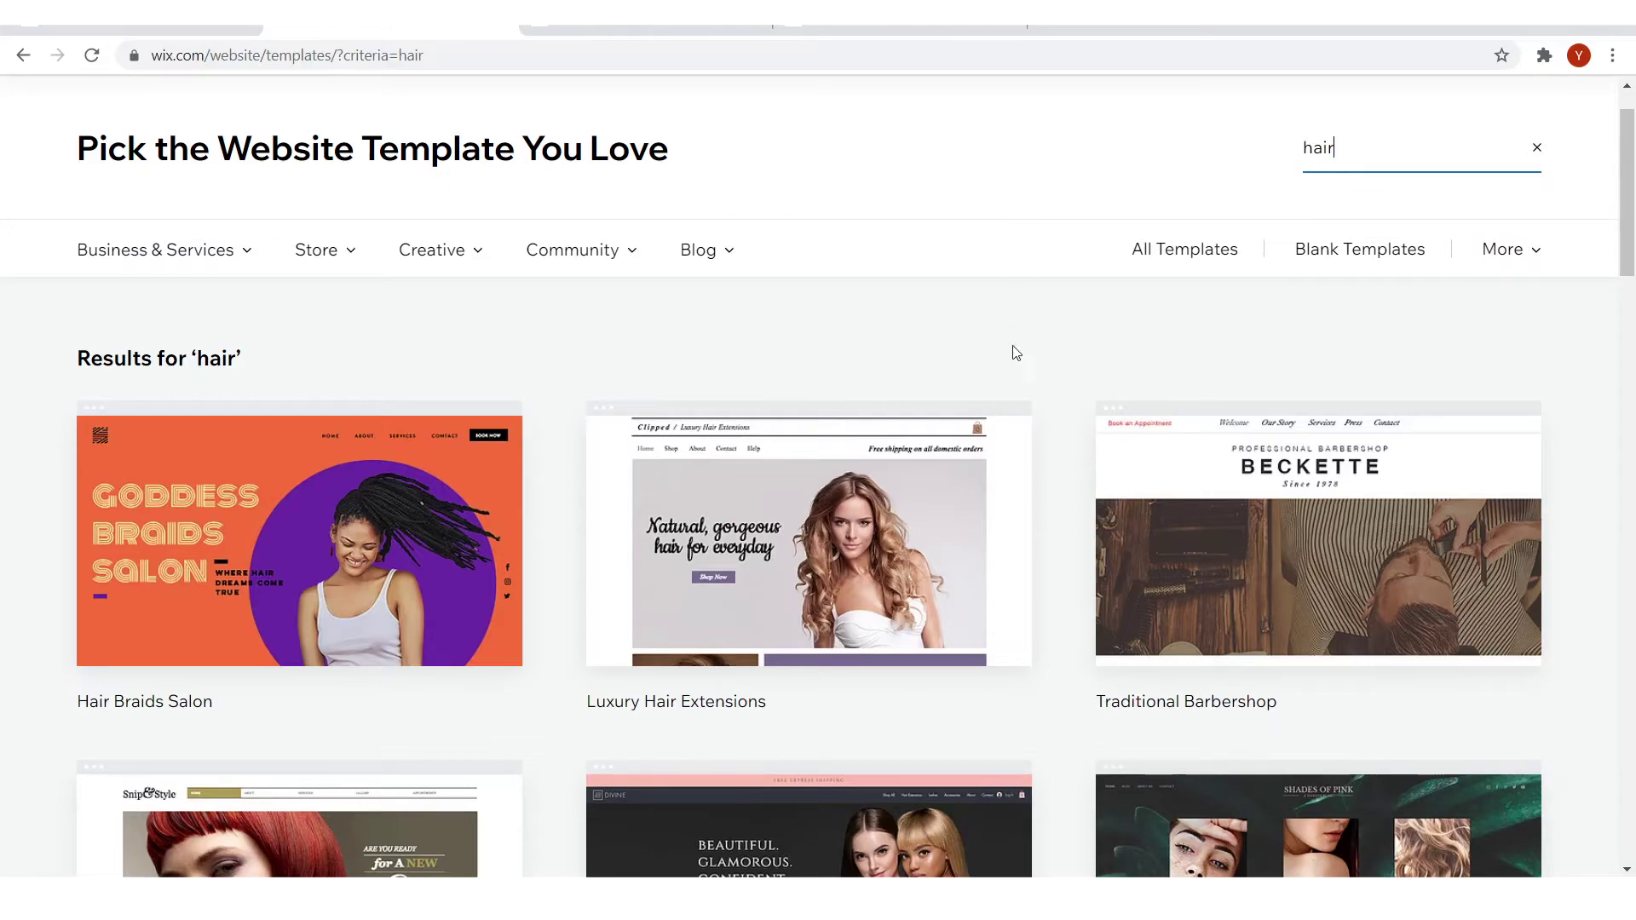
scroll(906, 406, down, 18)
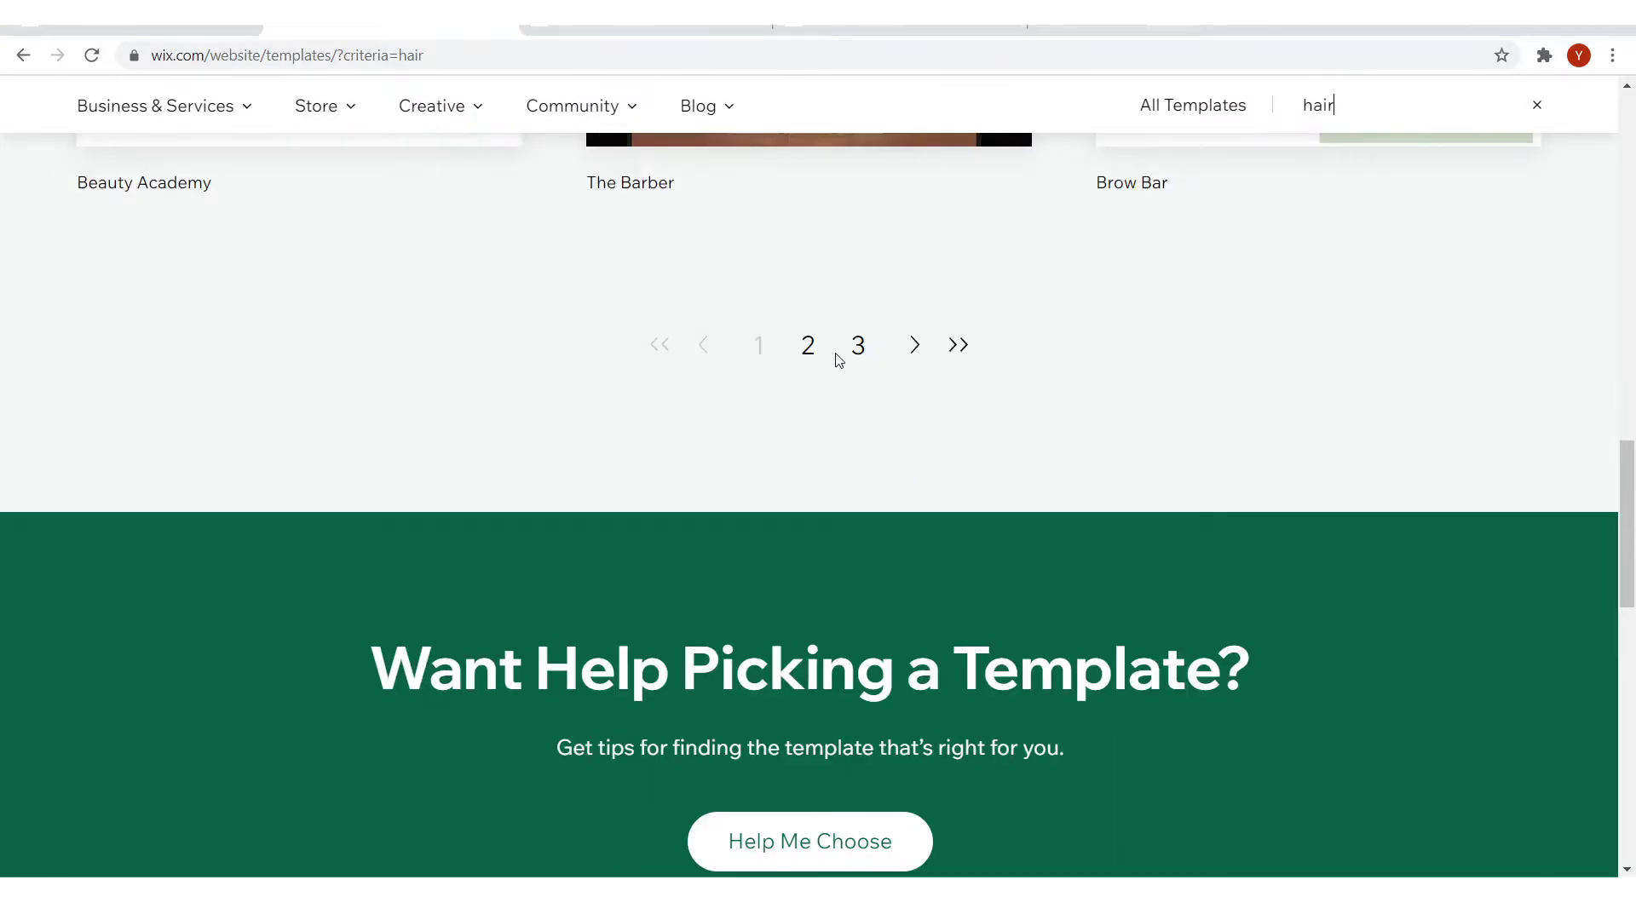
scroll(840, 361, up, 18)
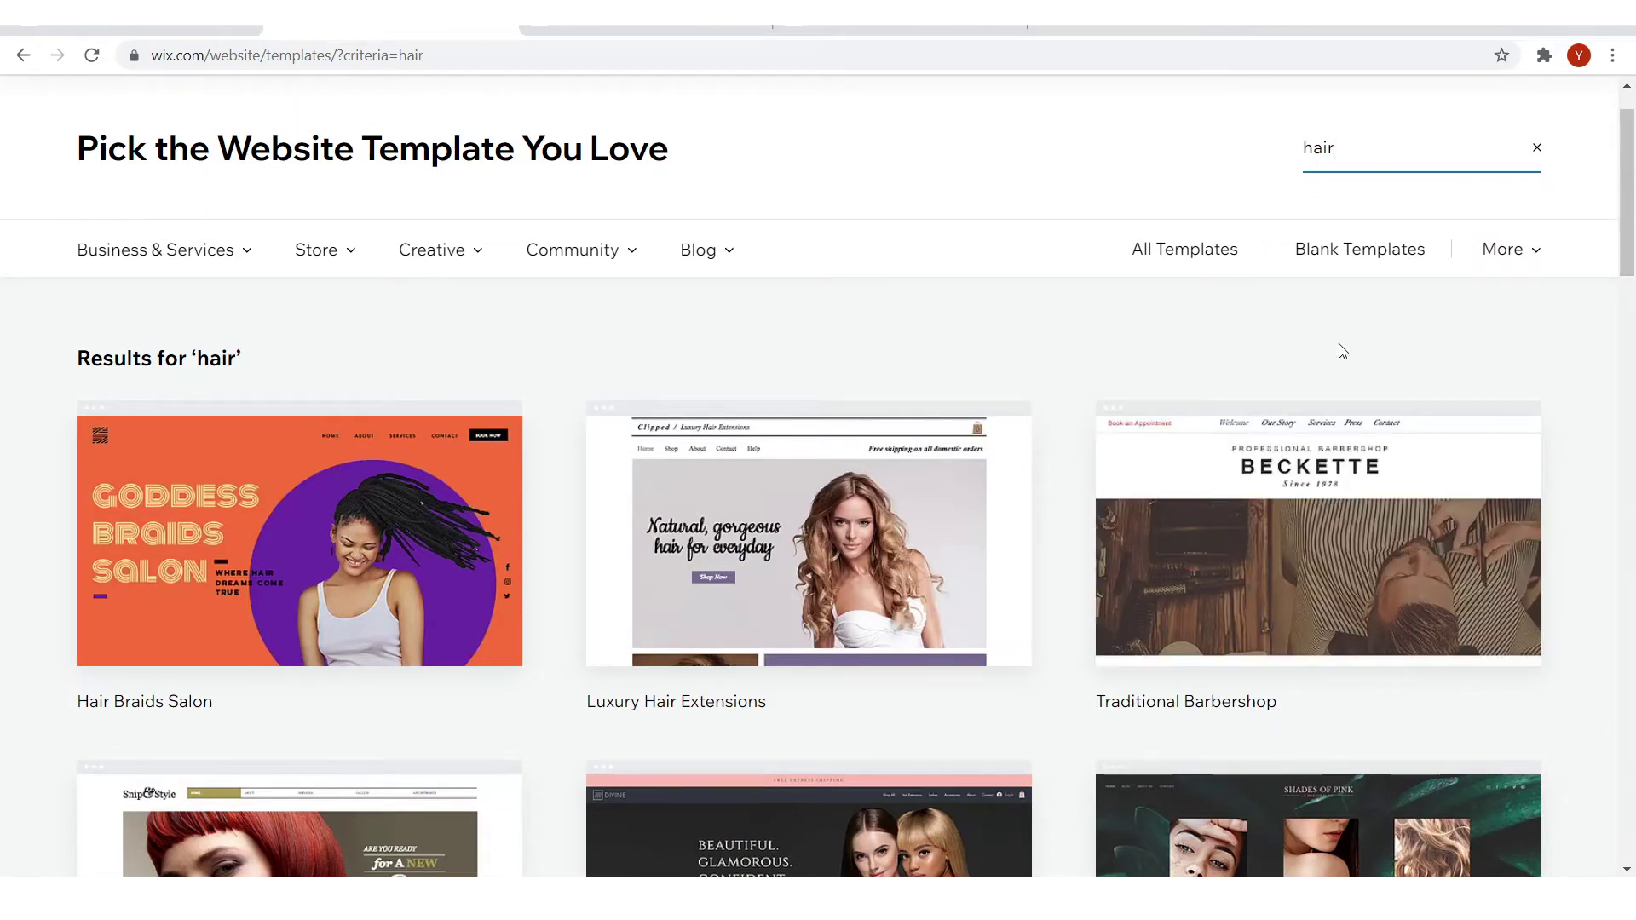
Examine the hair template designs on the first and second pages of results
mouse_move(347, 595)
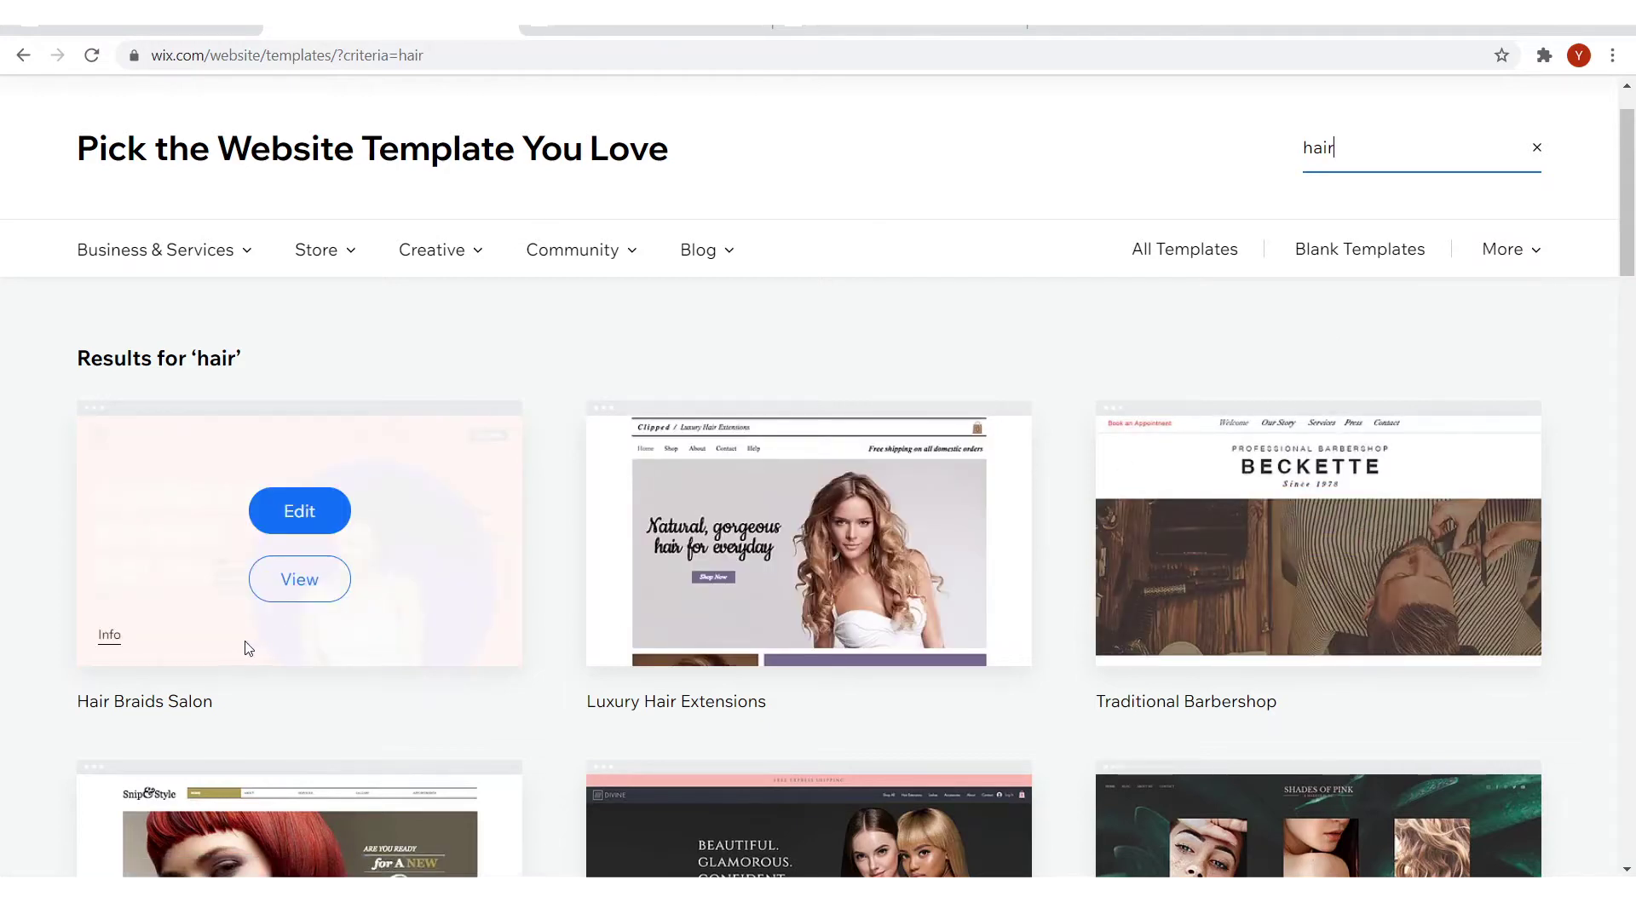
mouse_move(815, 611)
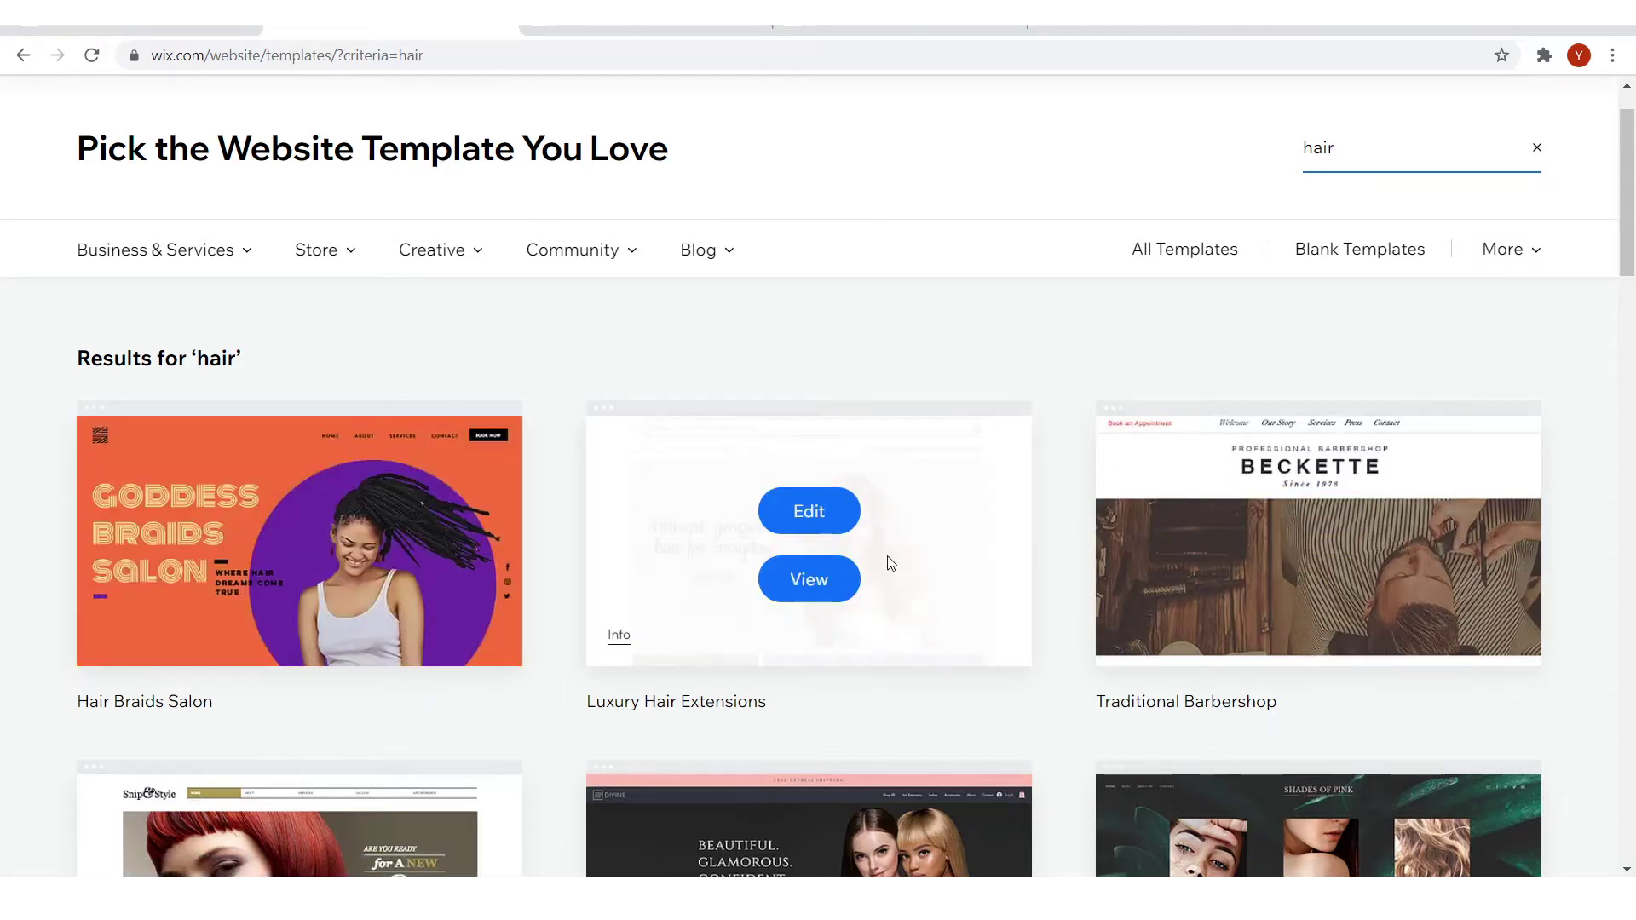
scroll(934, 478, down, 4)
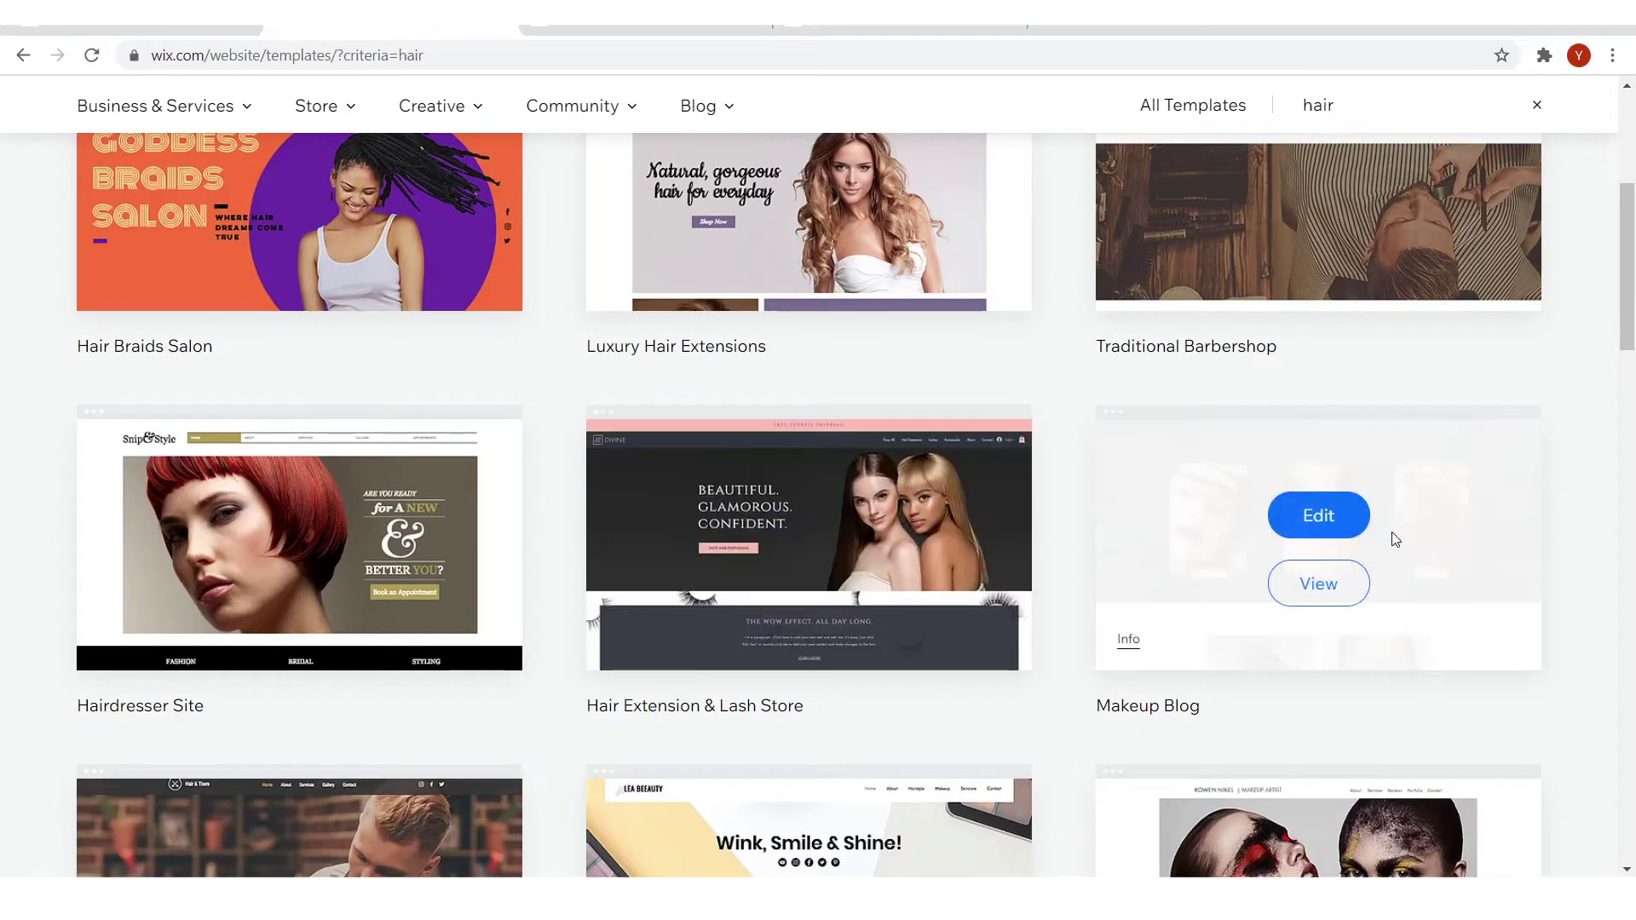
scroll(296, 605, down, 5)
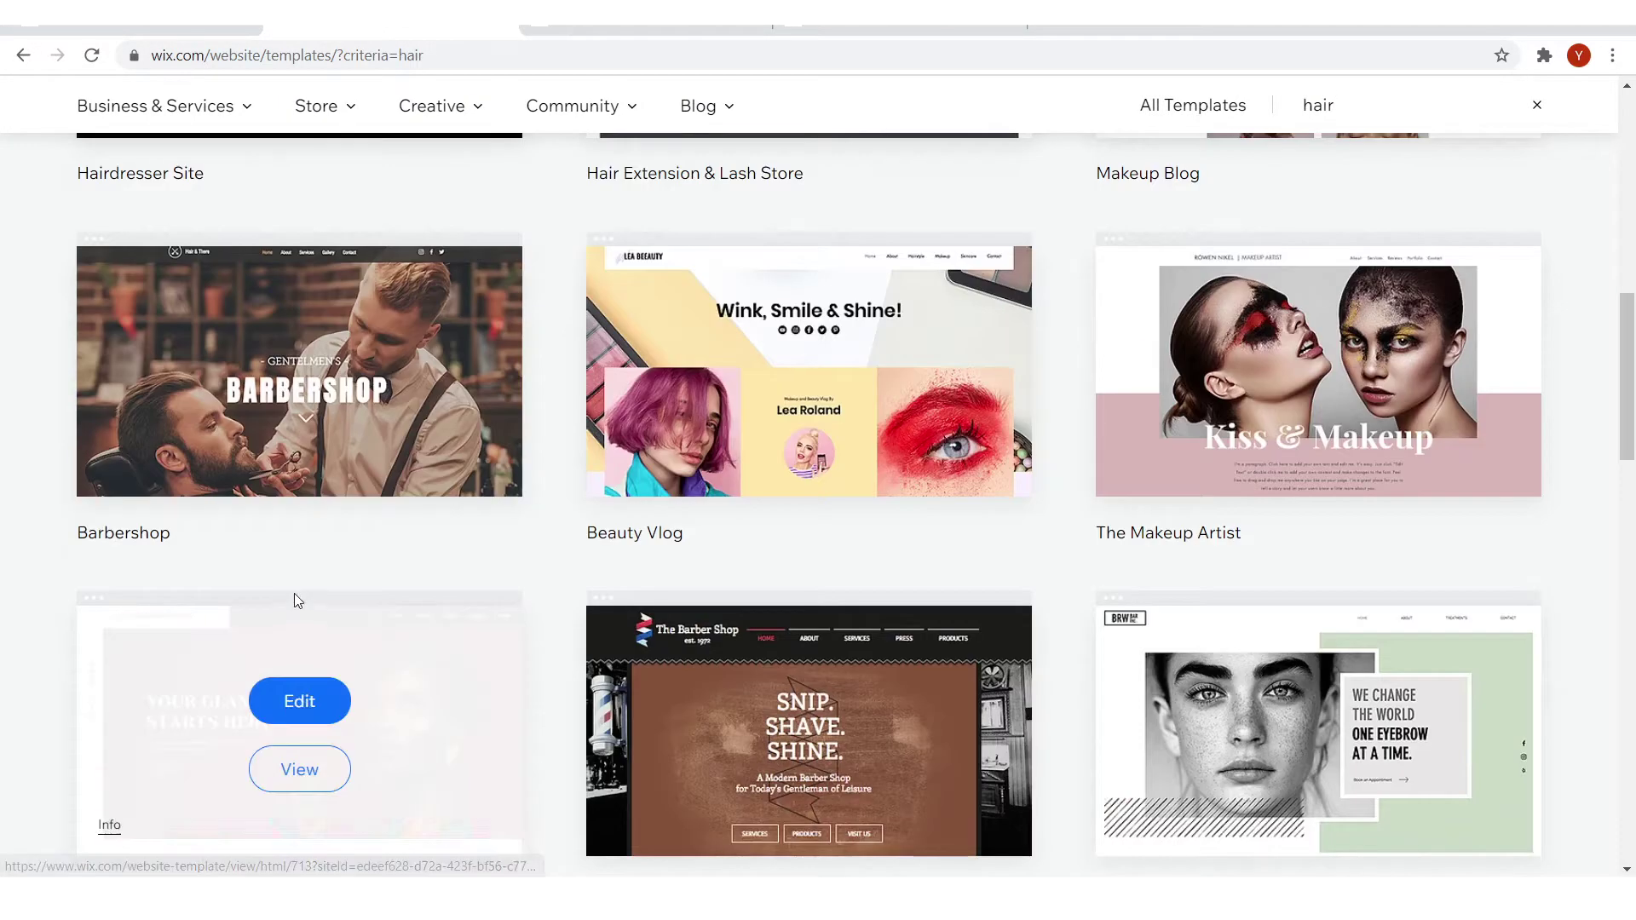
scroll(1269, 620, down, 5)
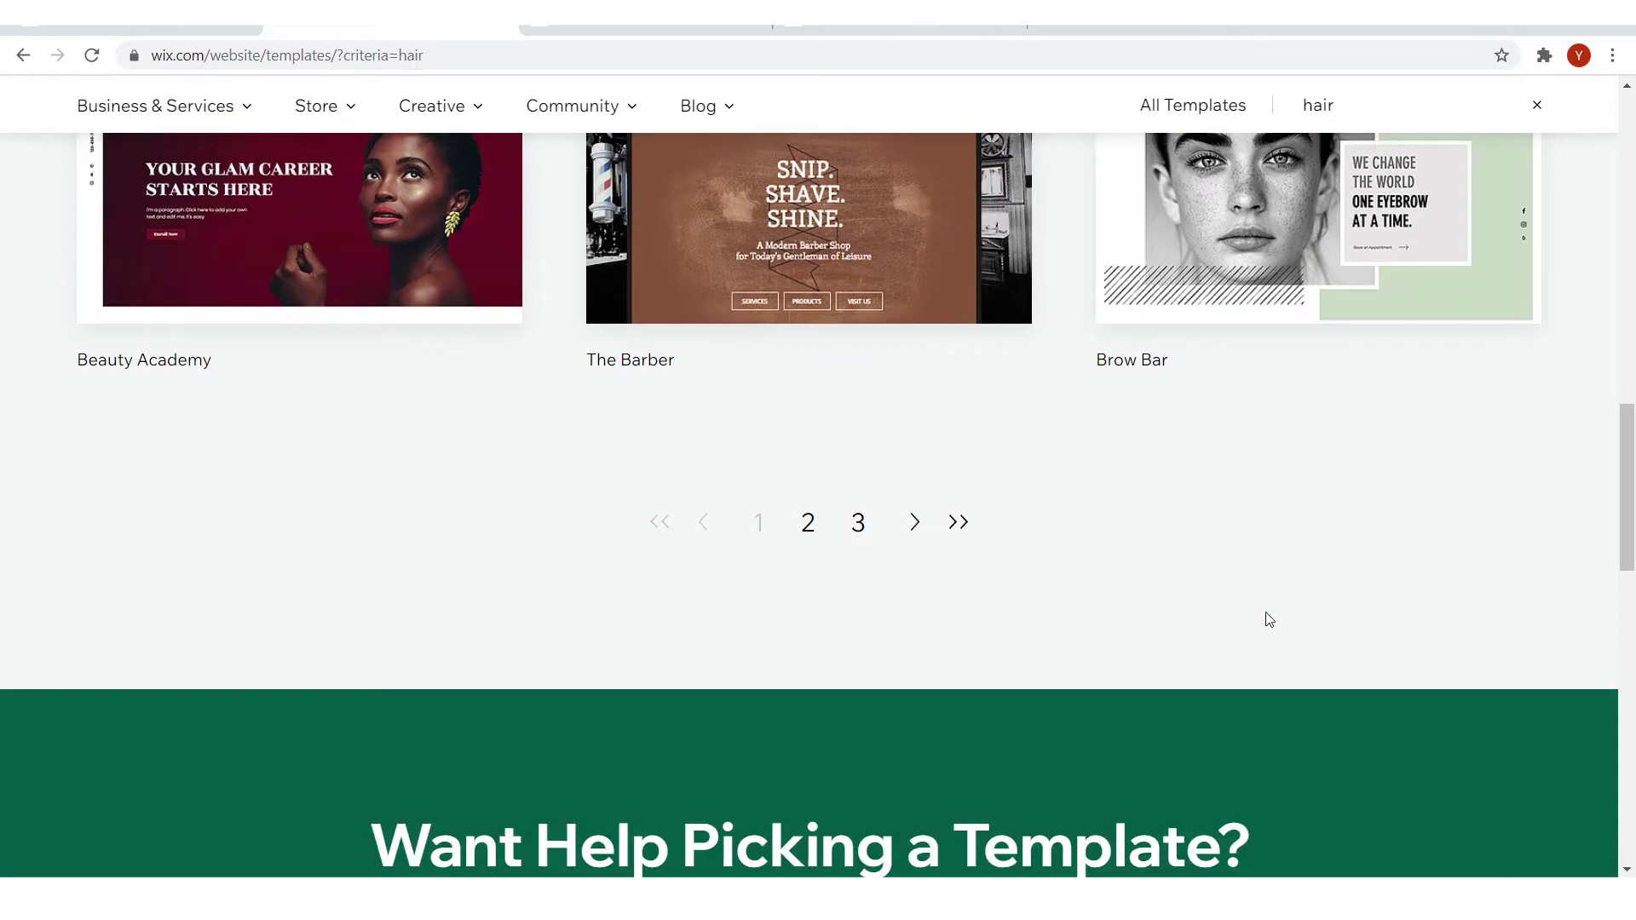
click(808, 522)
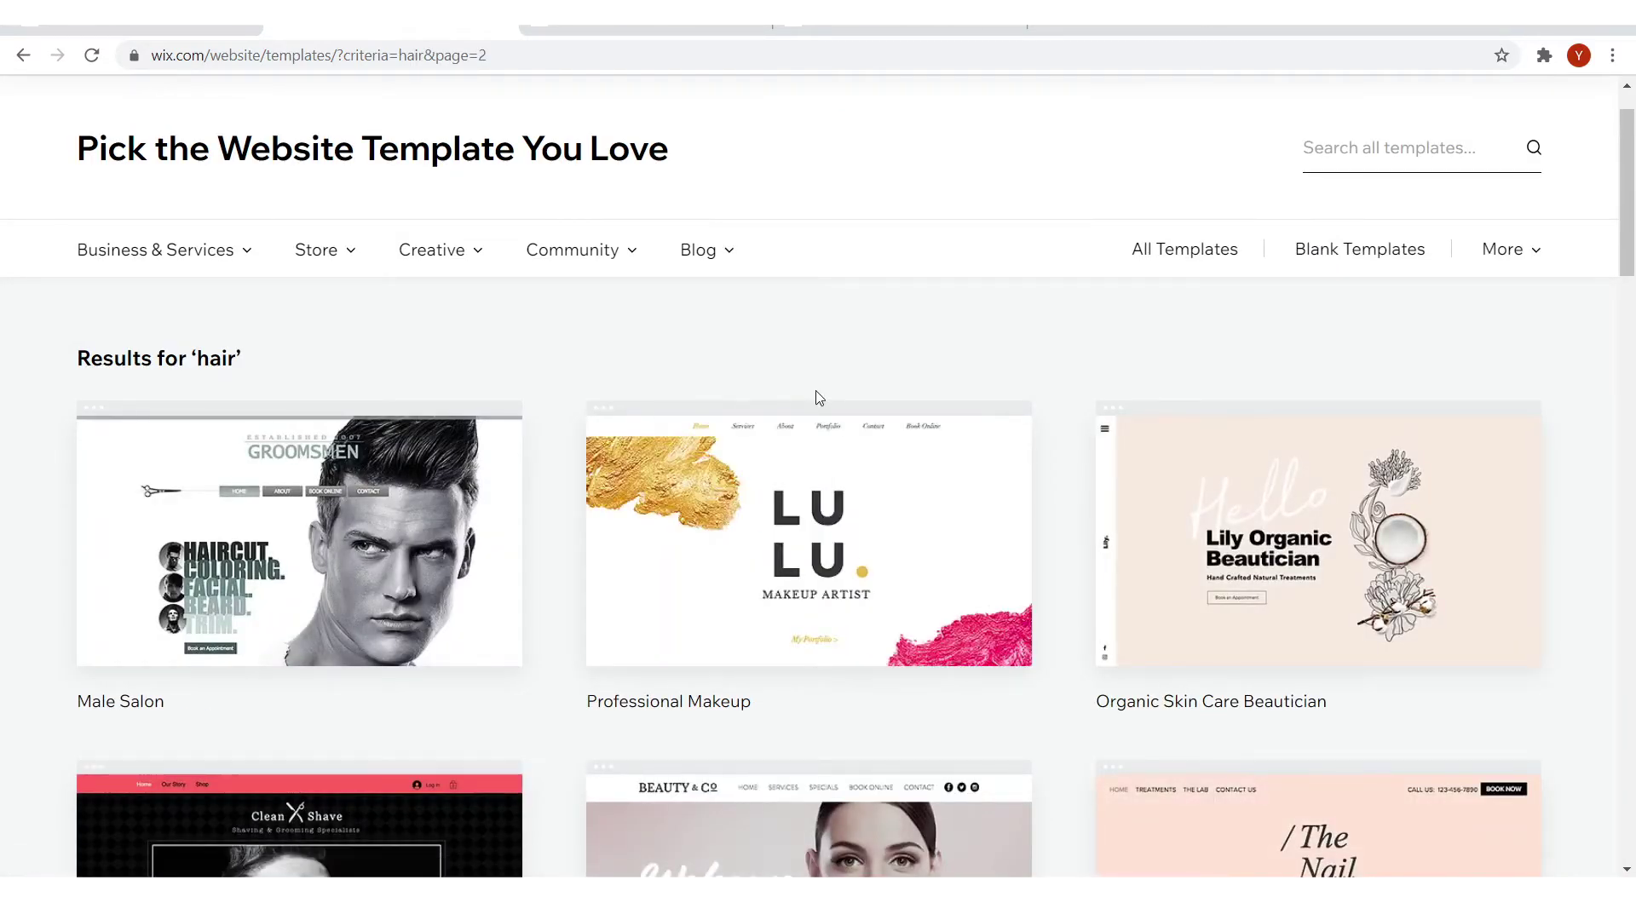
scroll(816, 397, down, 10)
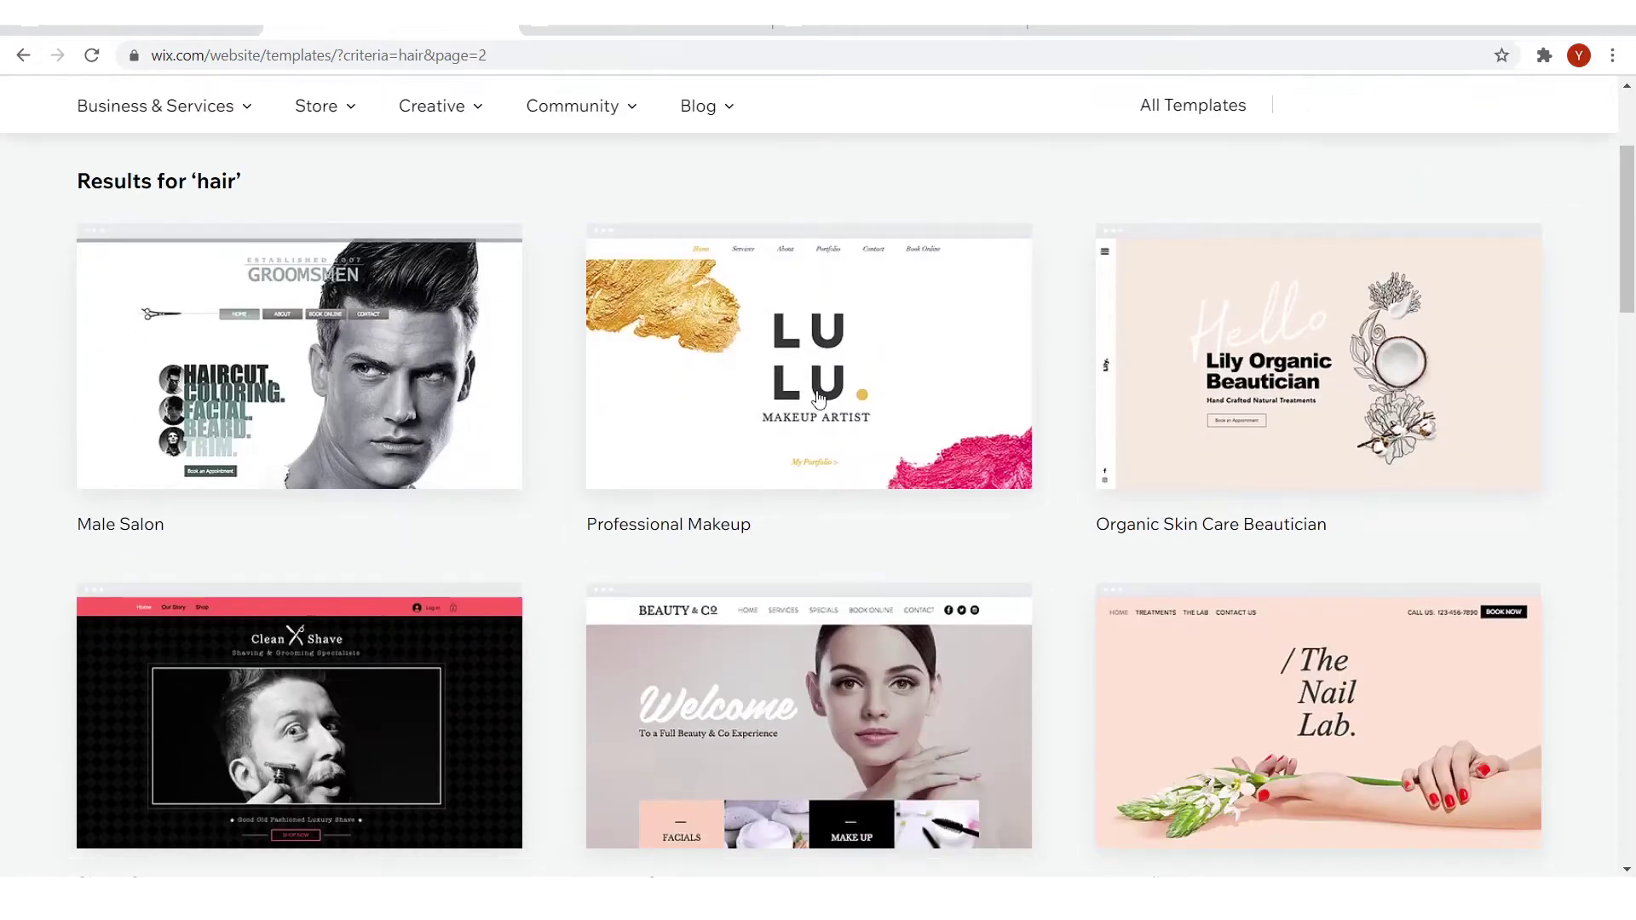
scroll(816, 401, down, 4)
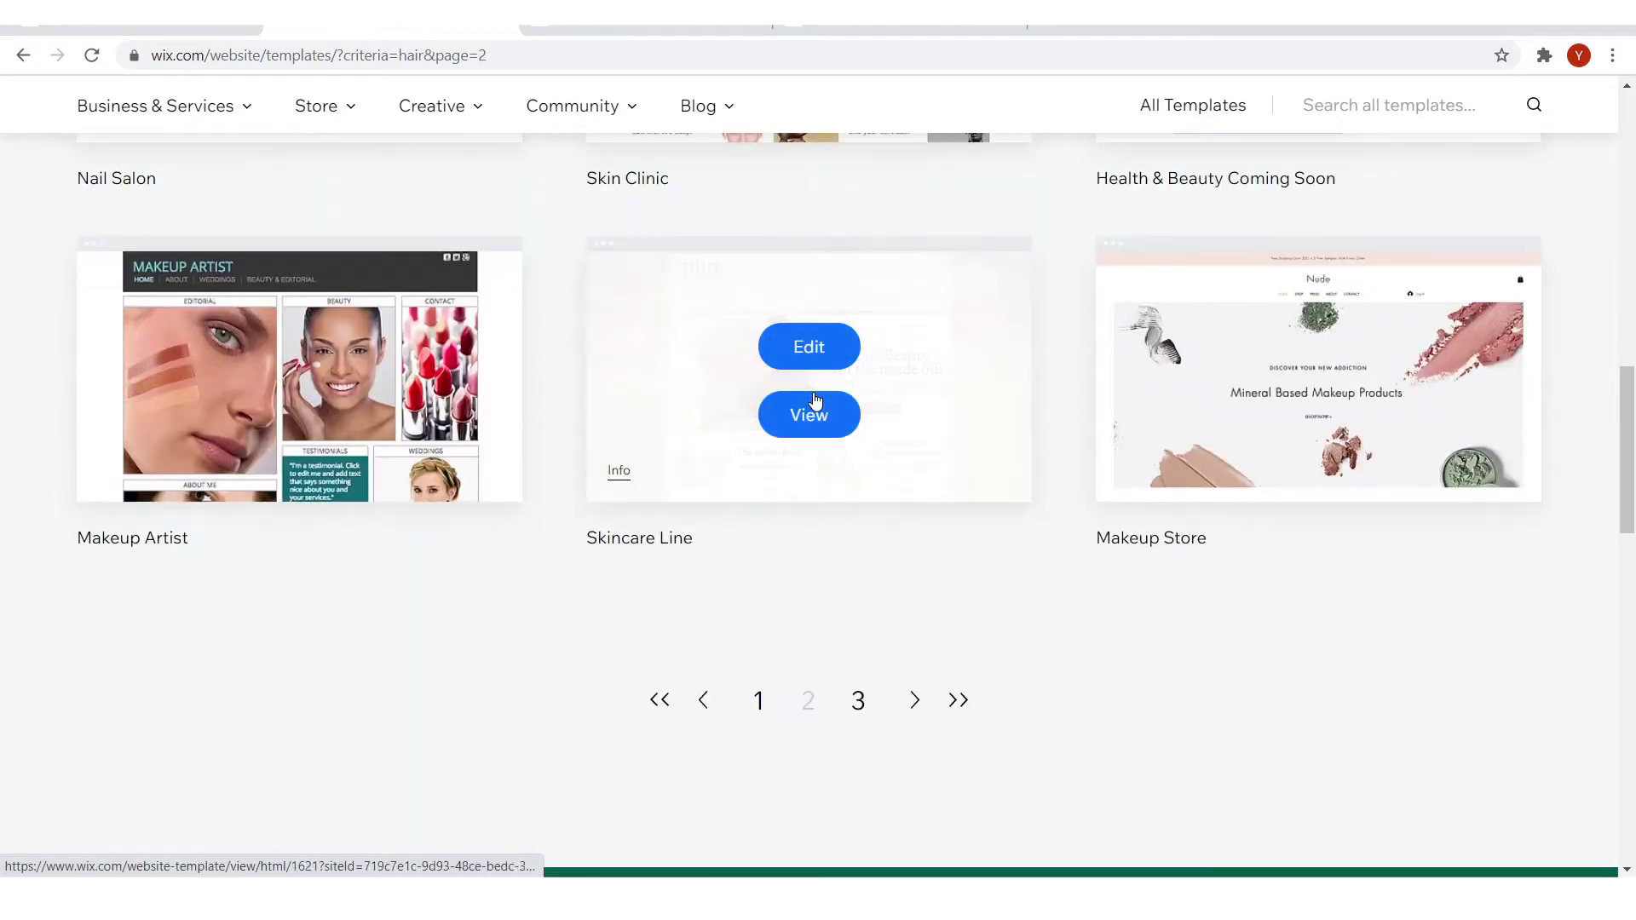
Return to page 1 of the hair results and open the full demo of the Hair Braids Salon template
click(754, 700)
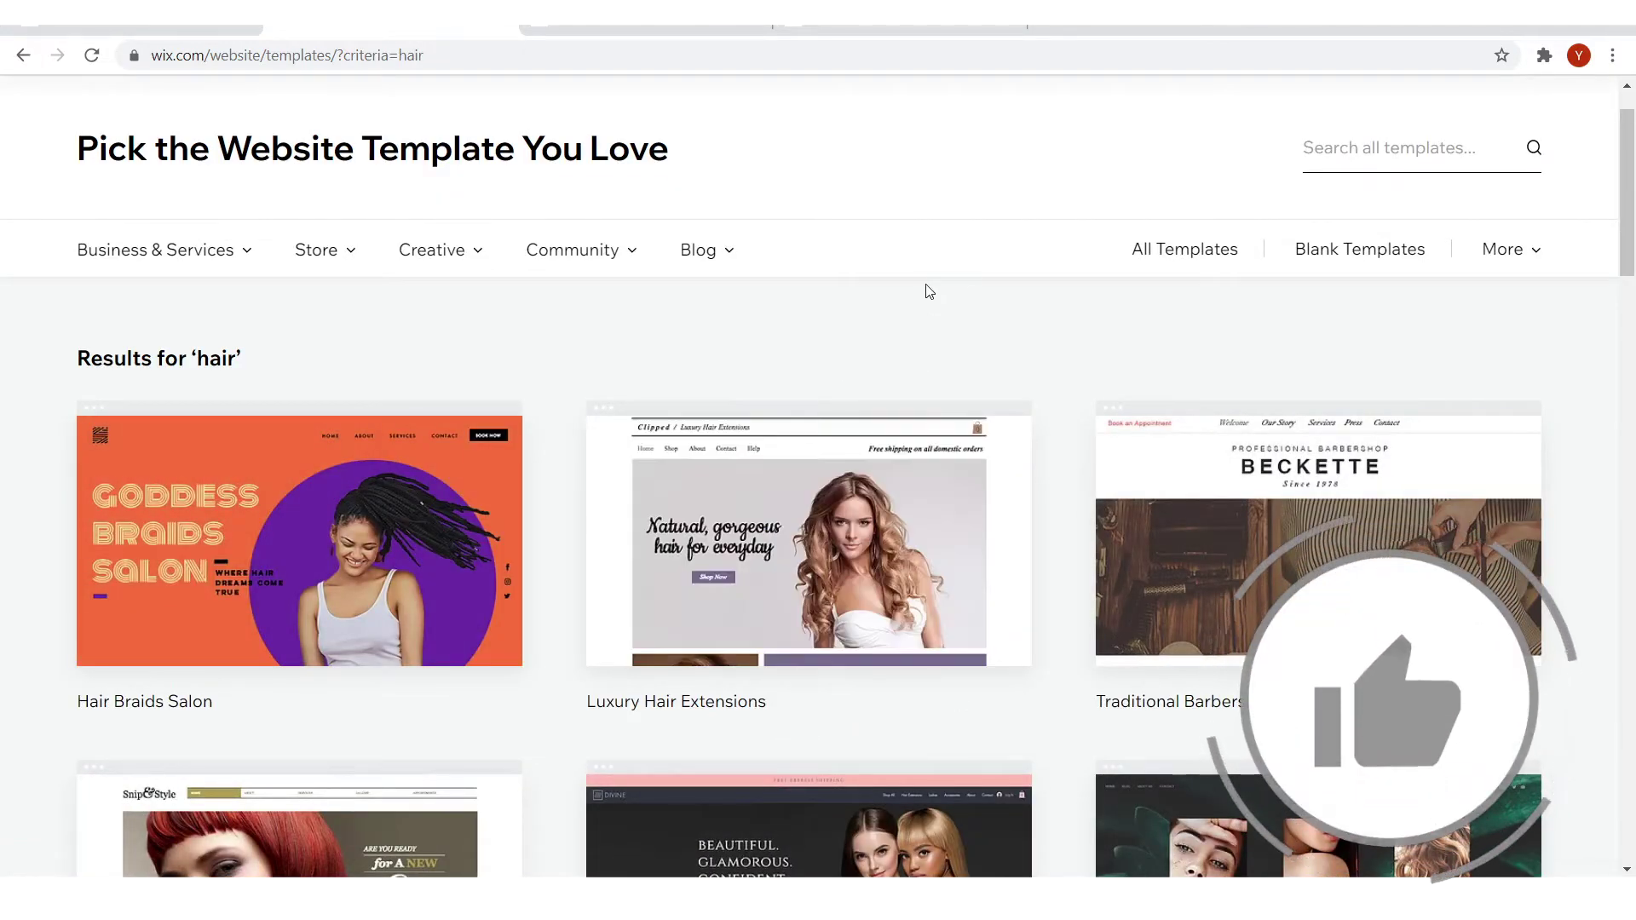
scroll(927, 291, down, 8)
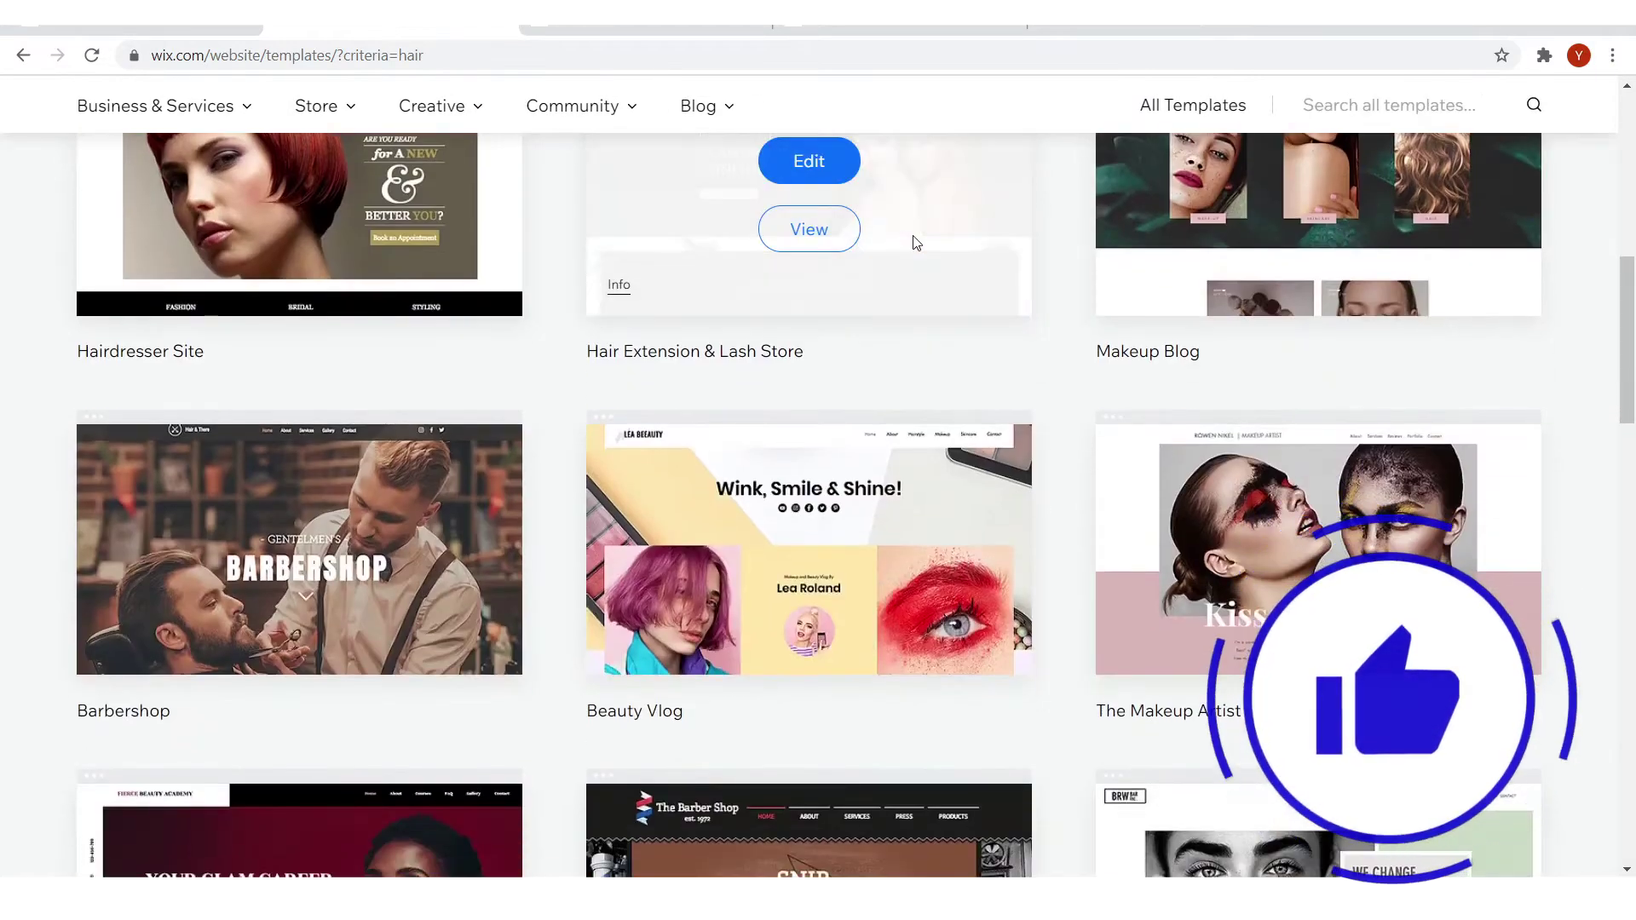
scroll(901, 264, up, 6)
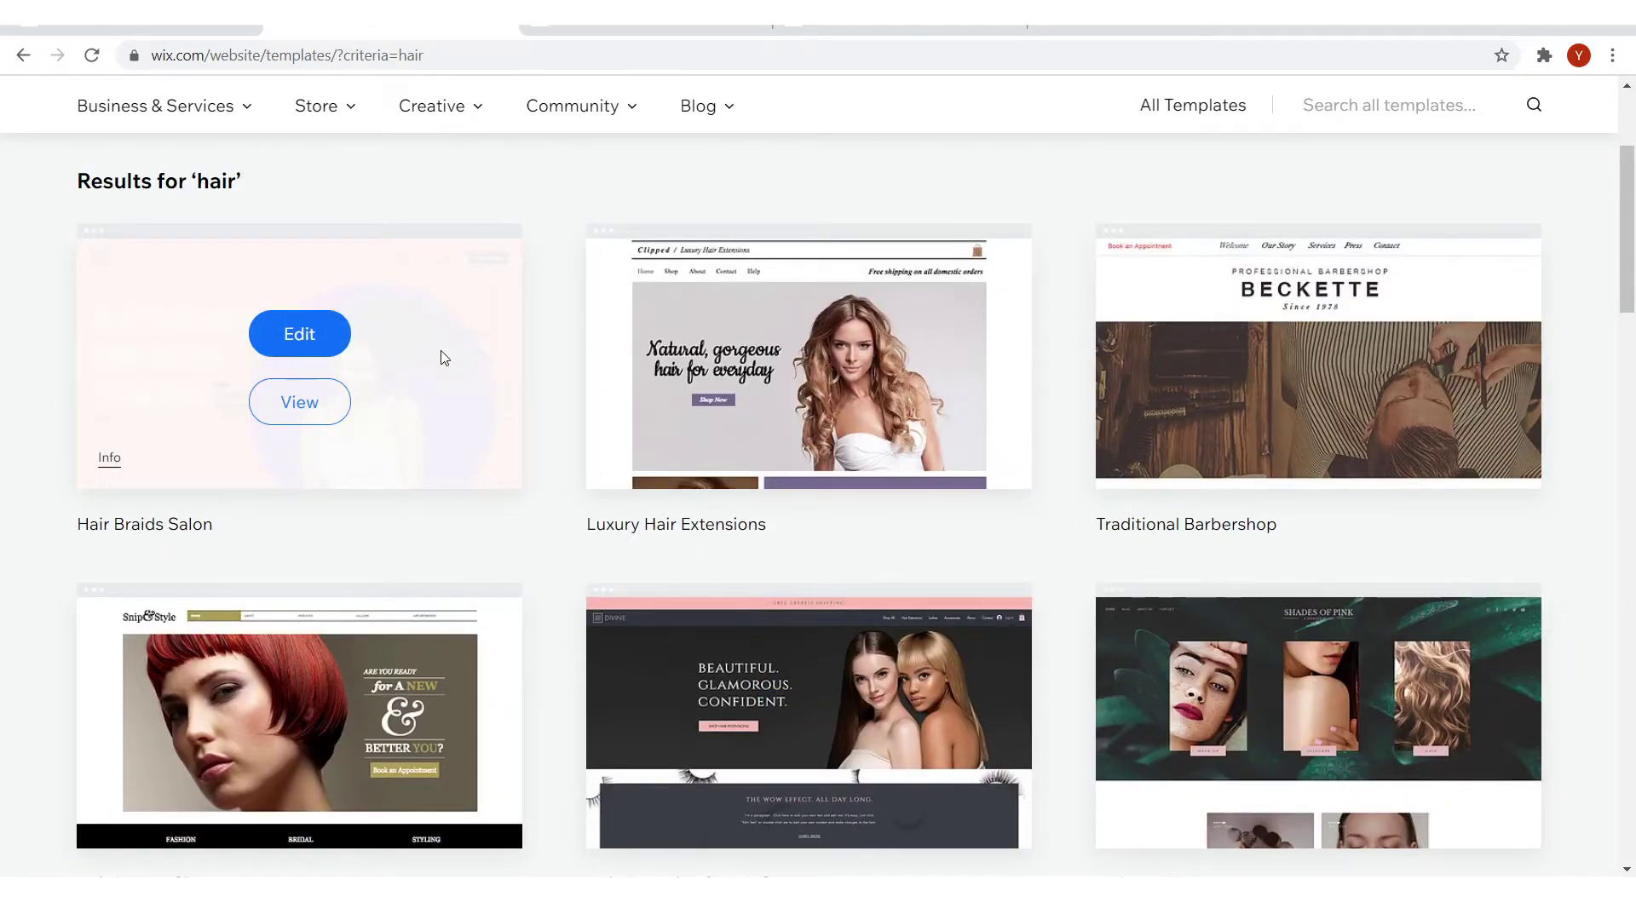
click(299, 401)
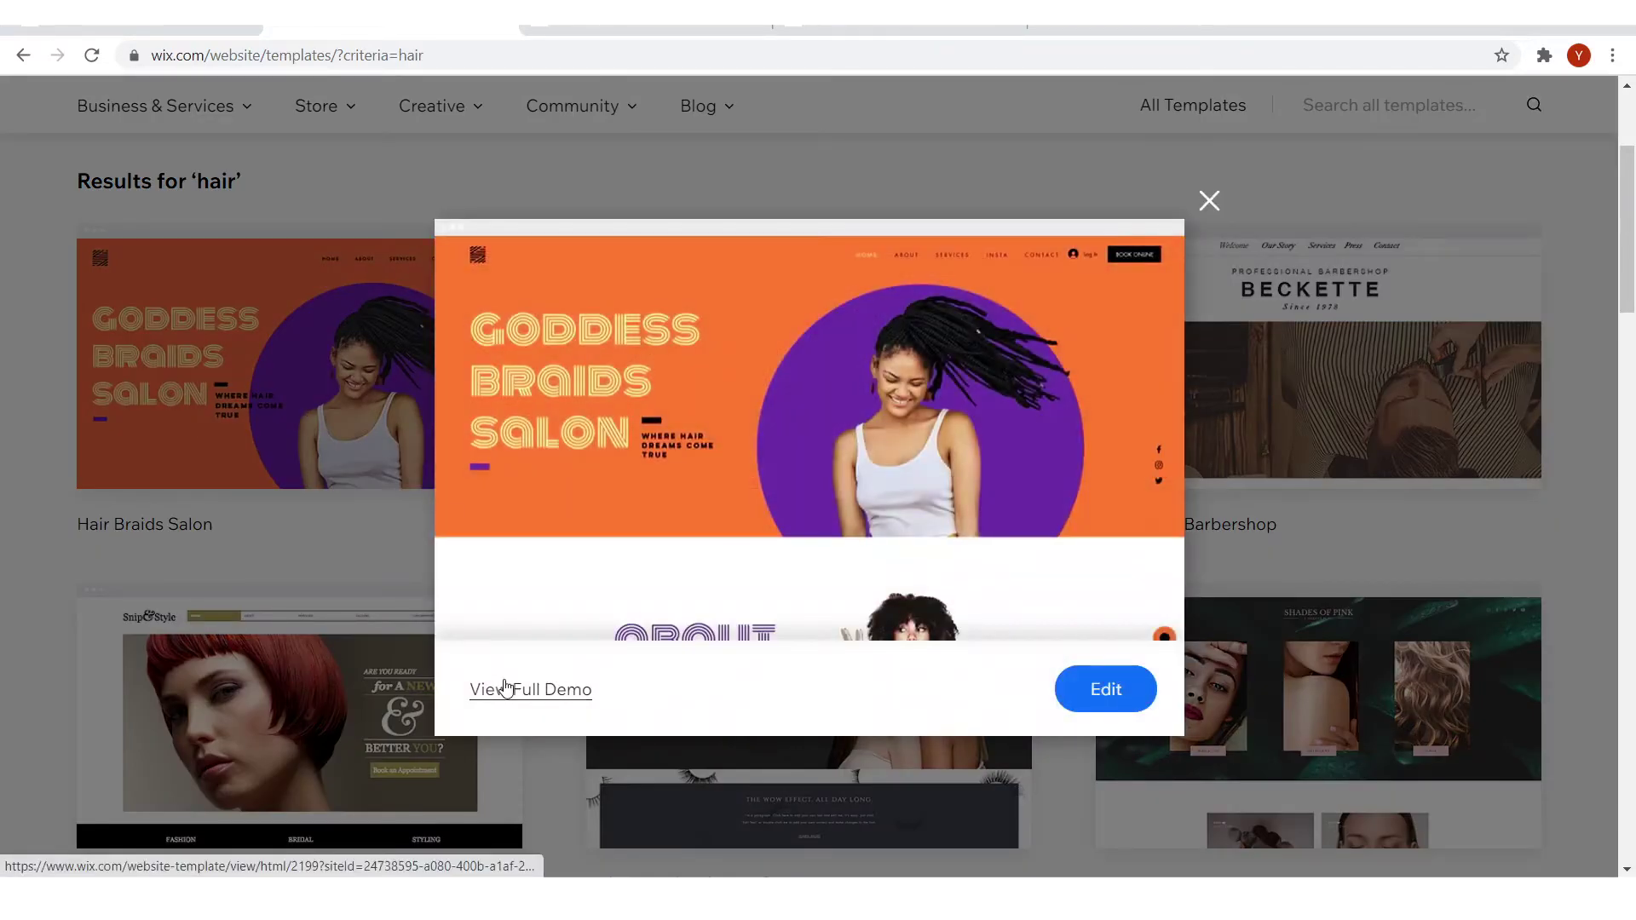
click(506, 687)
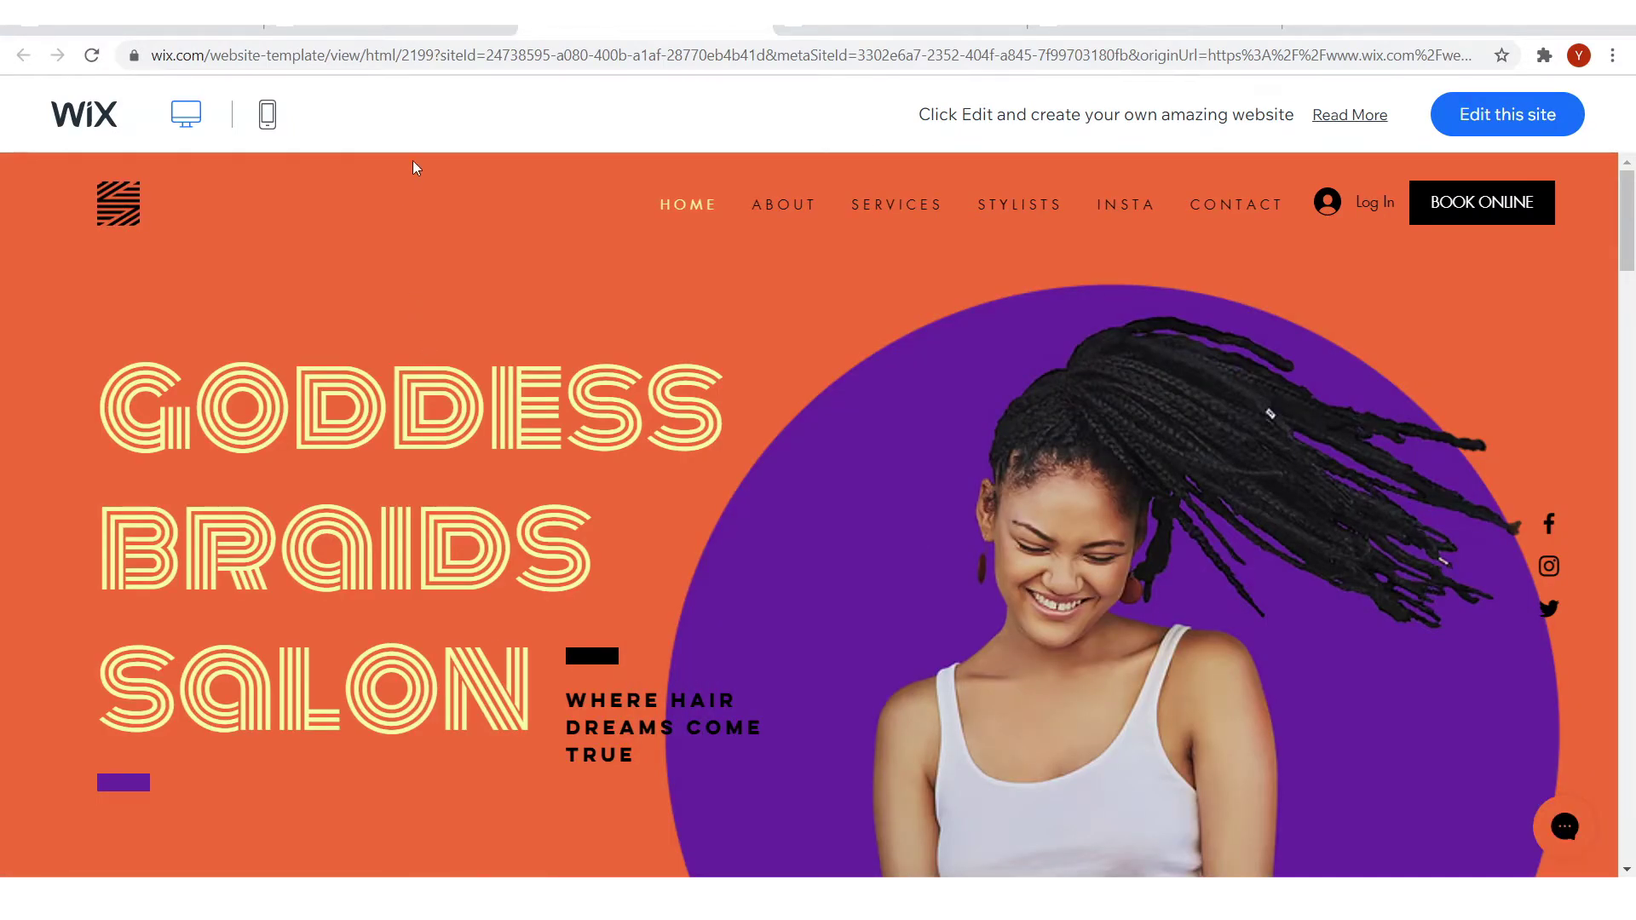
Go back to the hair template results and compare the other designs on the first page
click(415, 13)
scroll(828, 443, down, 8)
mouse_move(1404, 447)
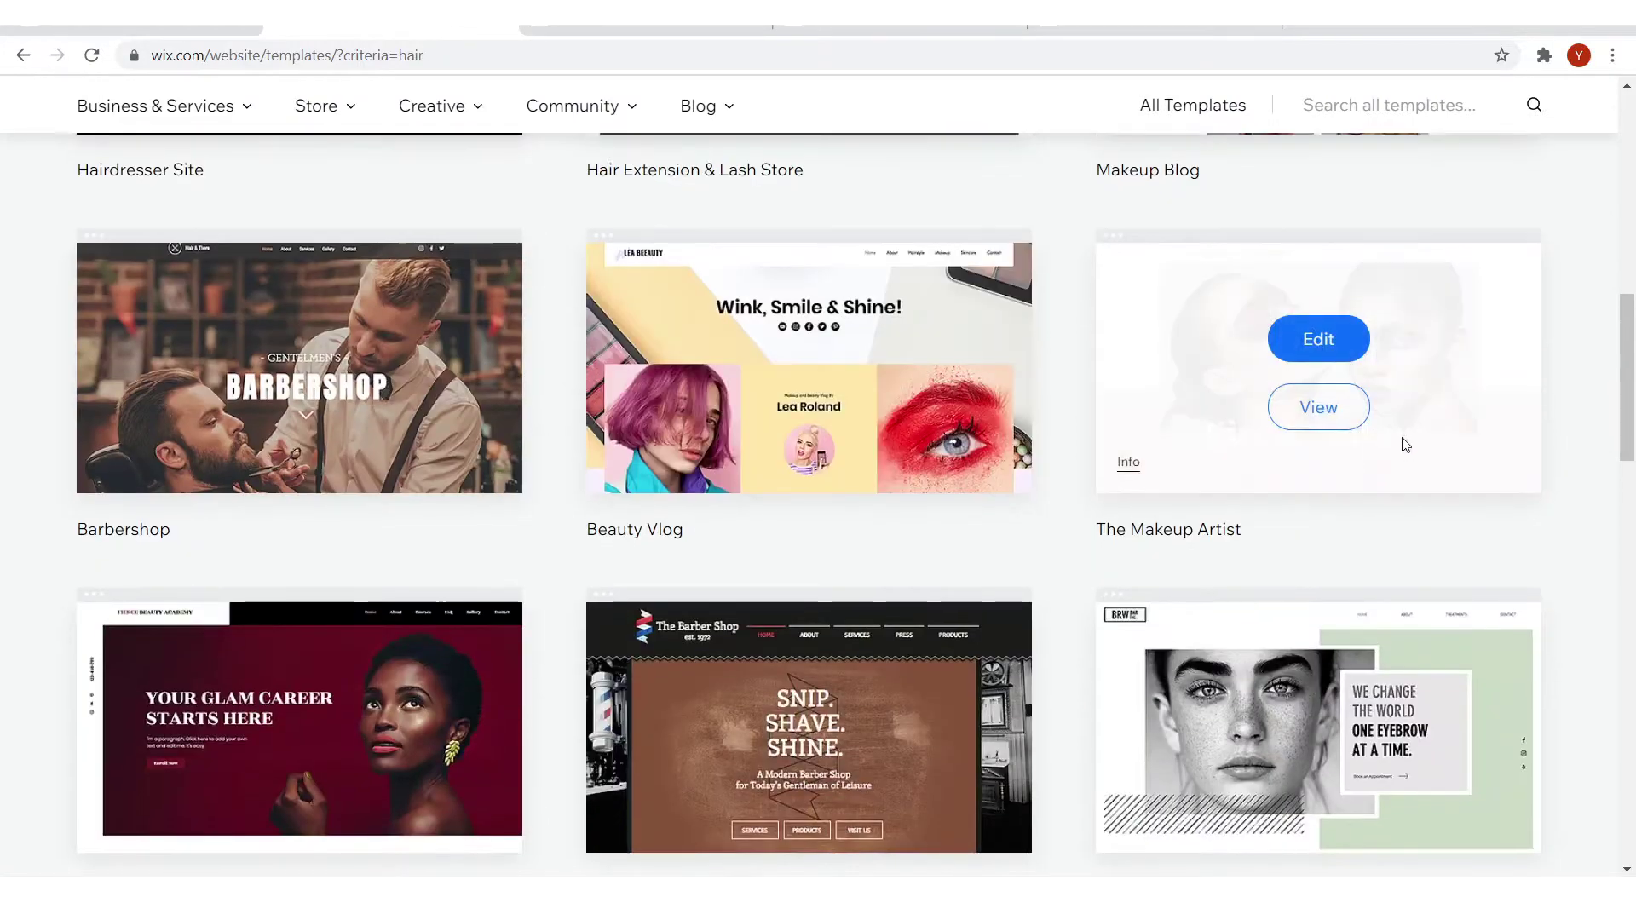
scroll(1405, 444, down, 8)
scroll(1387, 438, up, 4)
scroll(764, 489, up, 10)
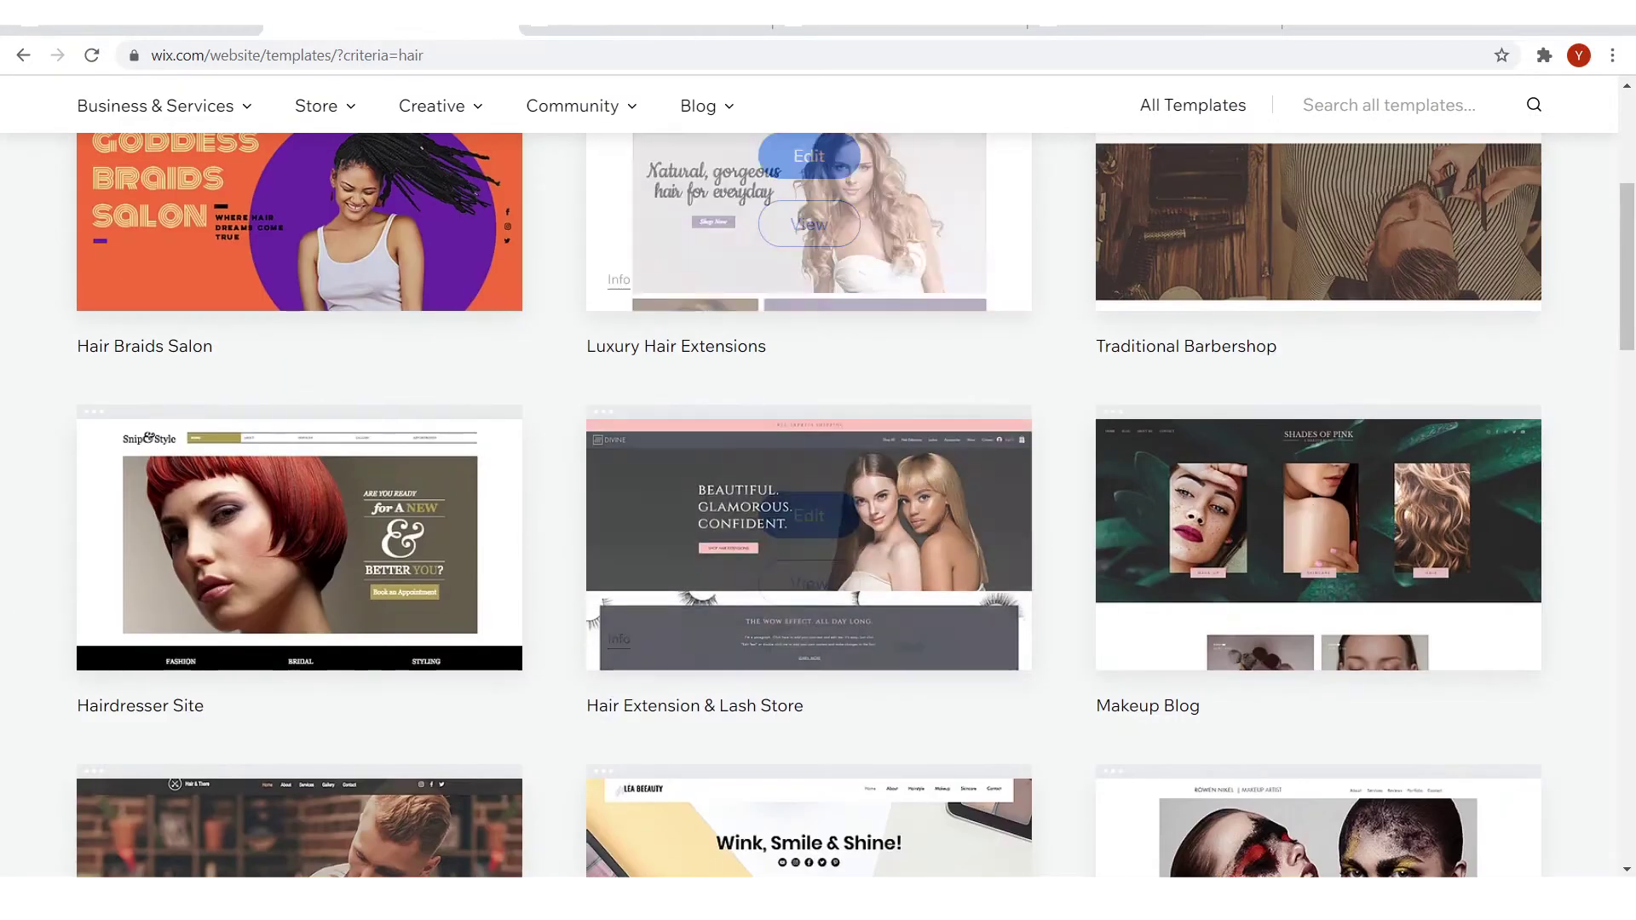
Review the Hair Braids Salon demo from the hero to the Instagram gallery and open the template for editing
click(645, 12)
scroll(897, 400, down, 5)
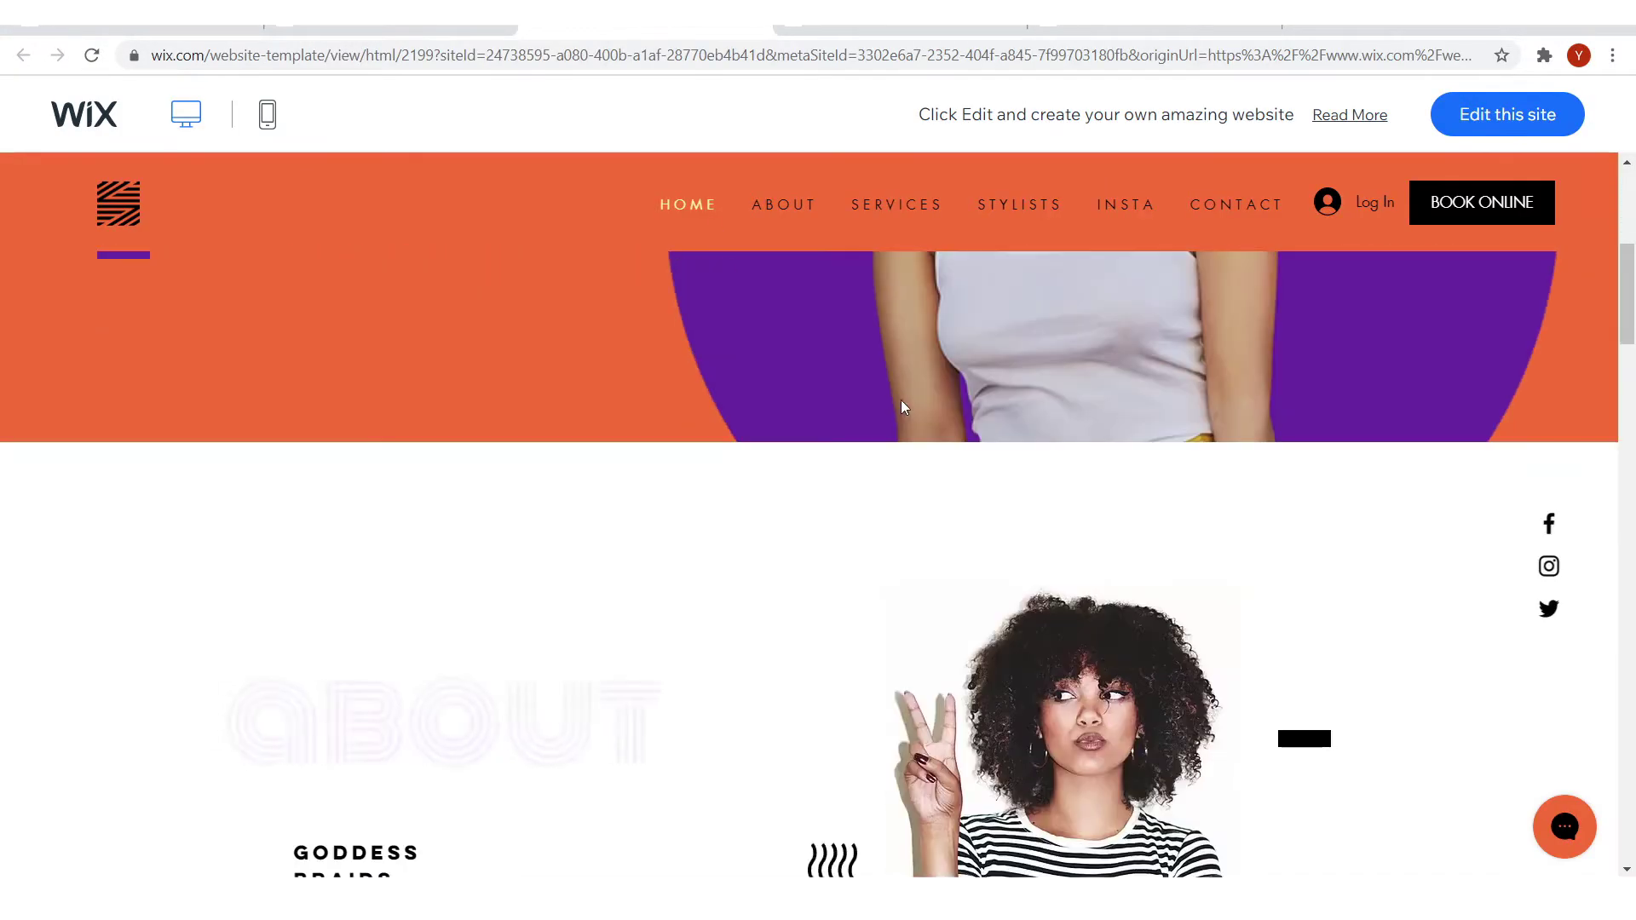
scroll(905, 405, down, 5)
scroll(909, 406, down, 10)
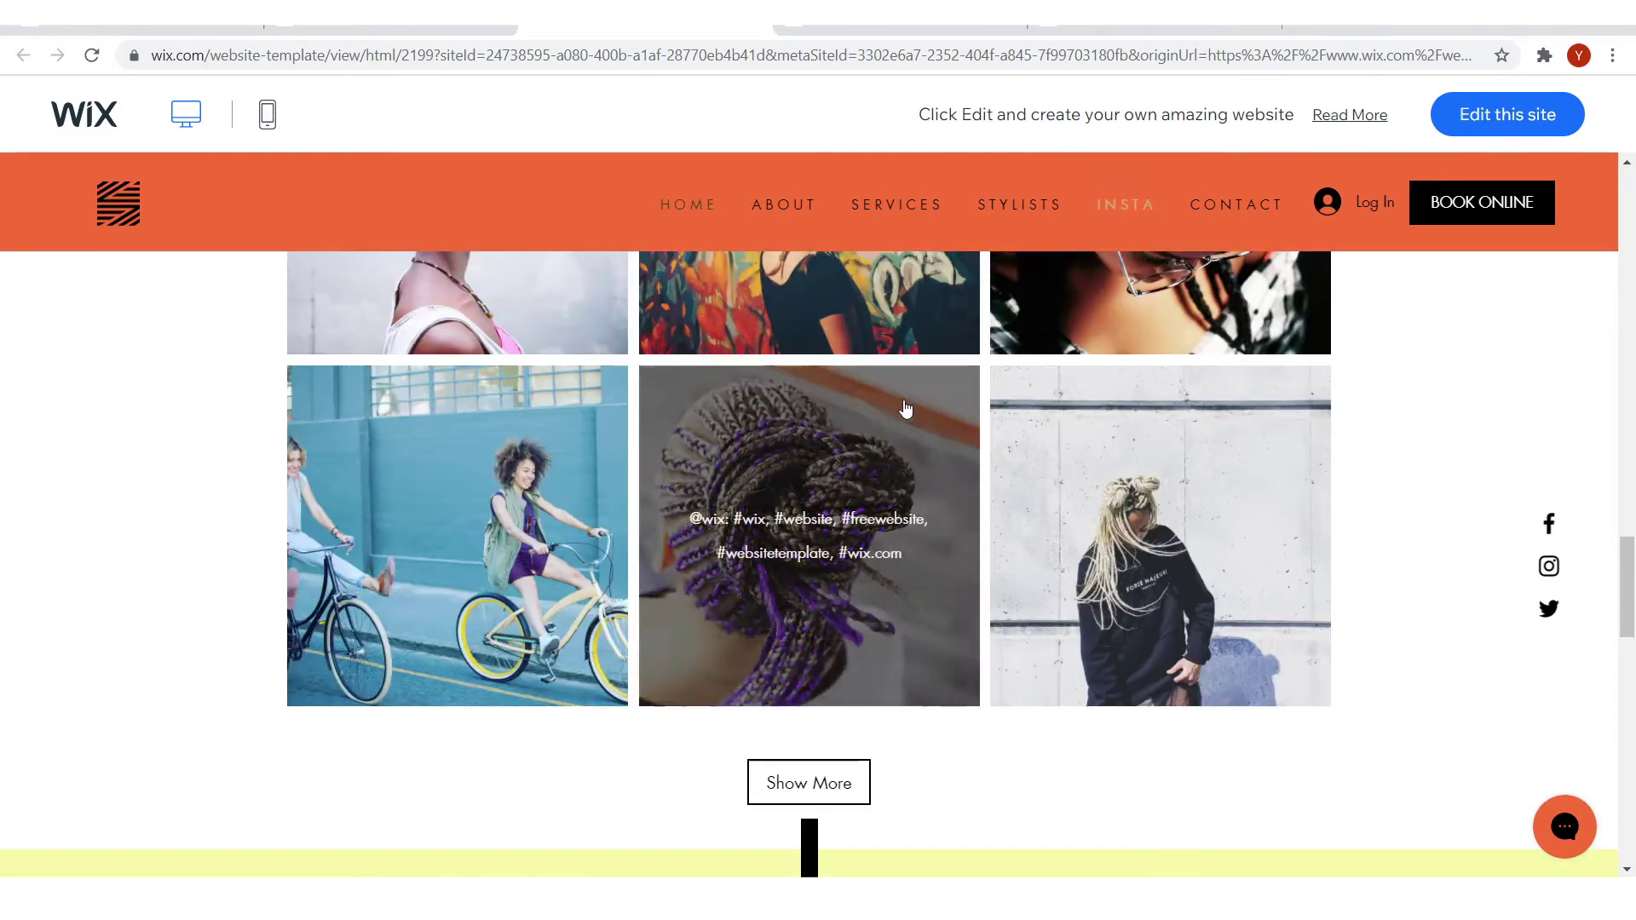
scroll(907, 413, up, 5)
scroll(907, 413, up, 15)
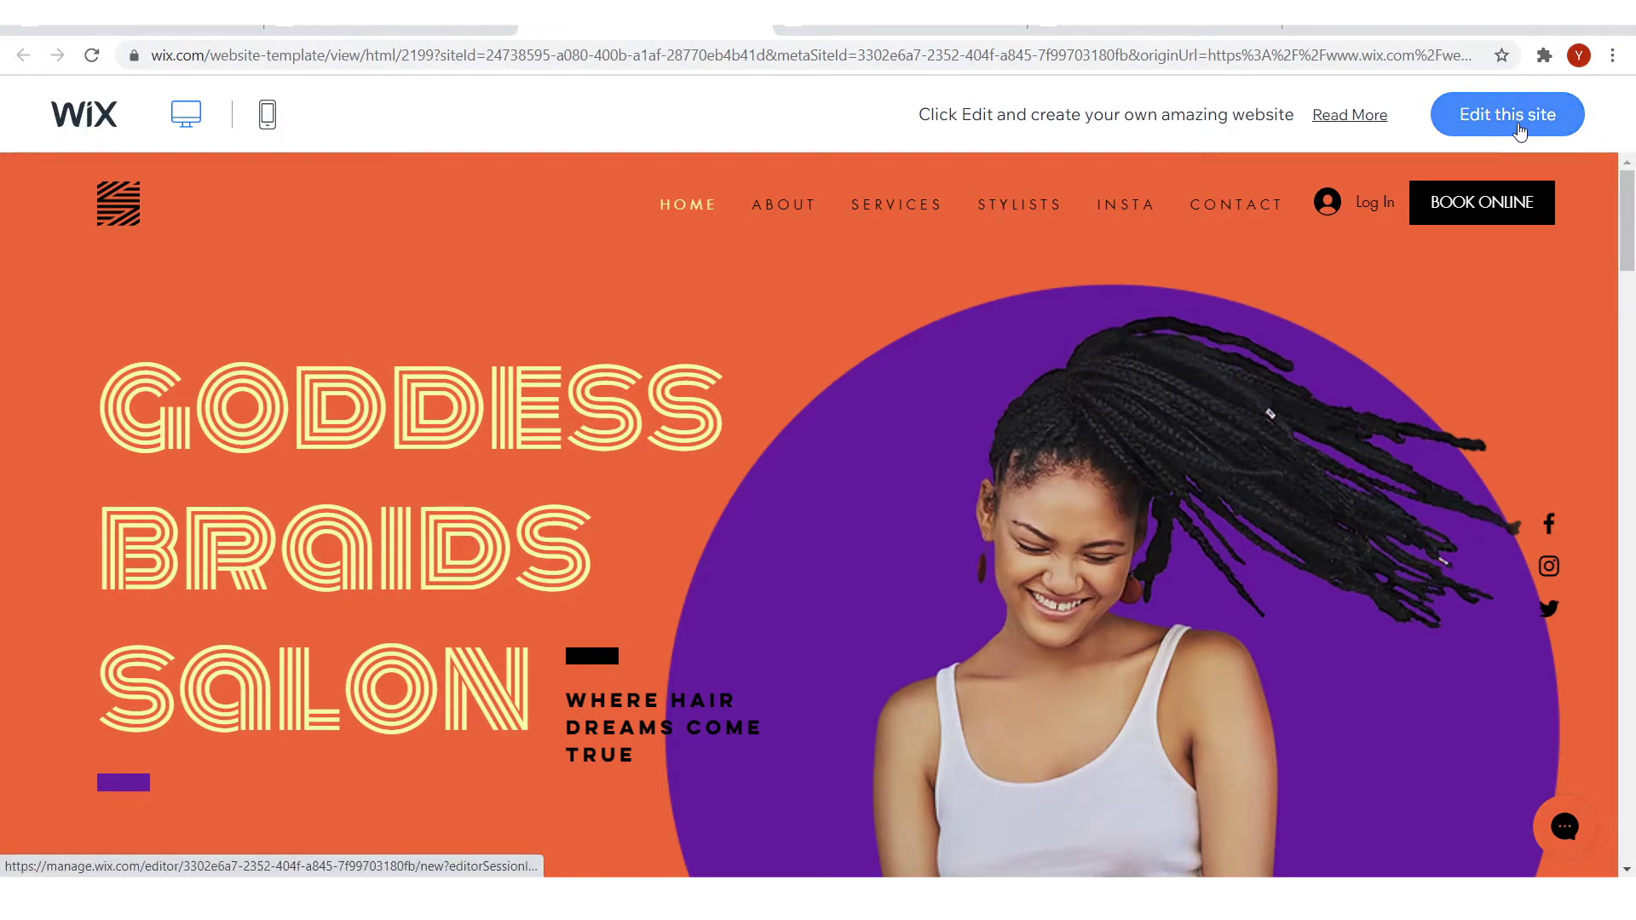
scroll(1120, 471, down, 2)
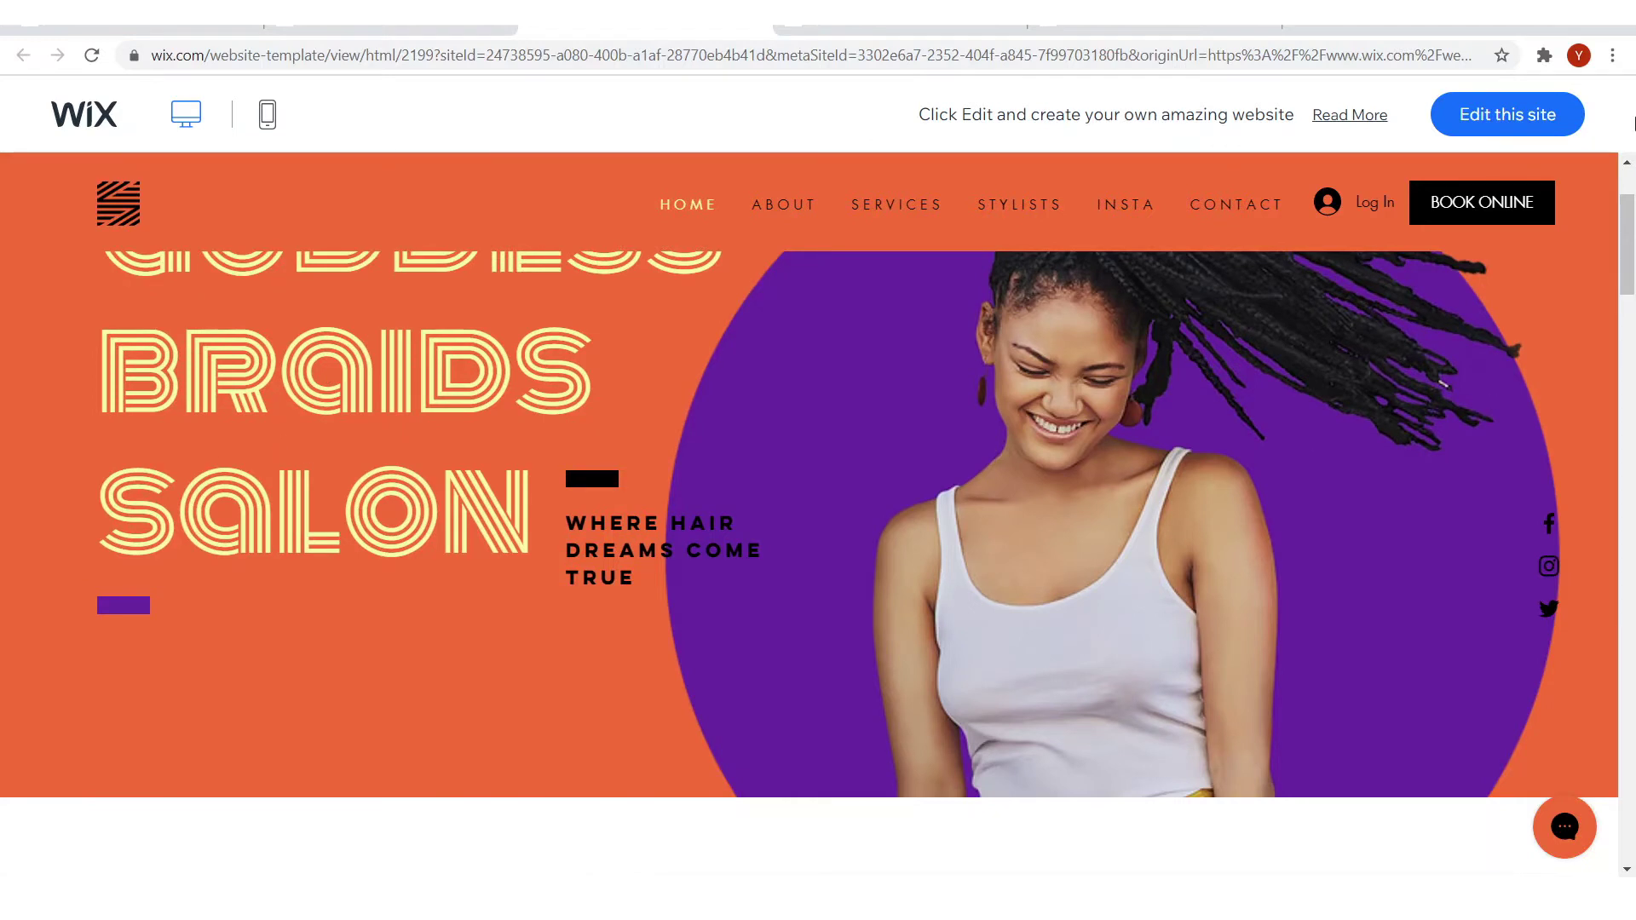
click(1525, 128)
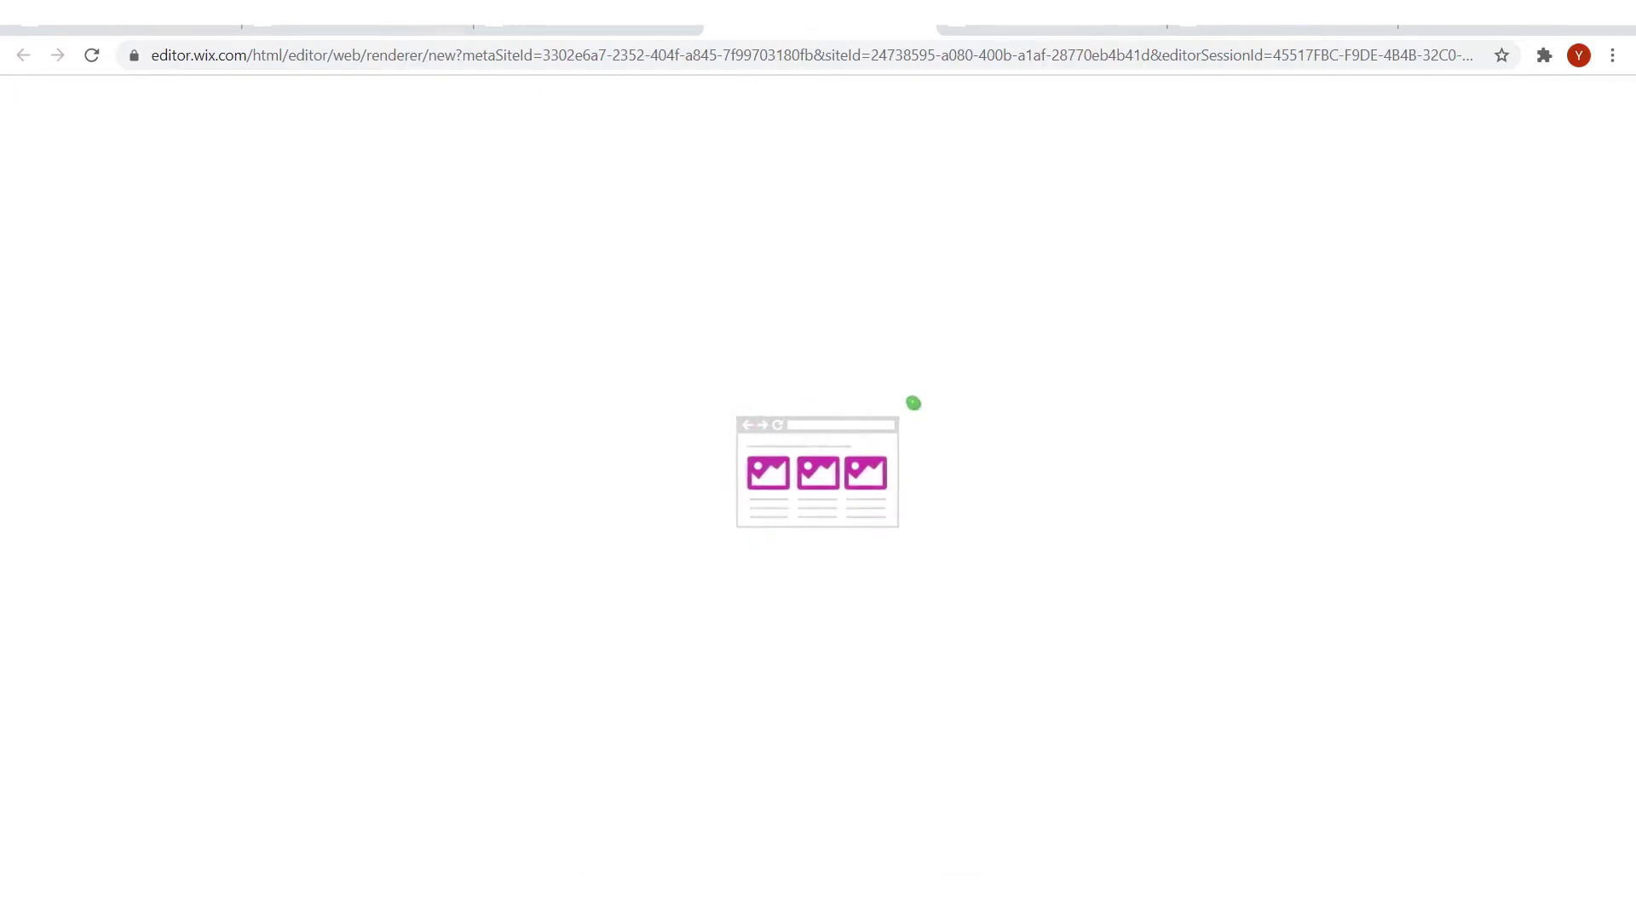
Compare the Divine hair extension and lash store demo with the Hair Braids Salon demo, reading down to the testimonials
key(ctrl+Tab)
scroll(1112, 360, down, 4)
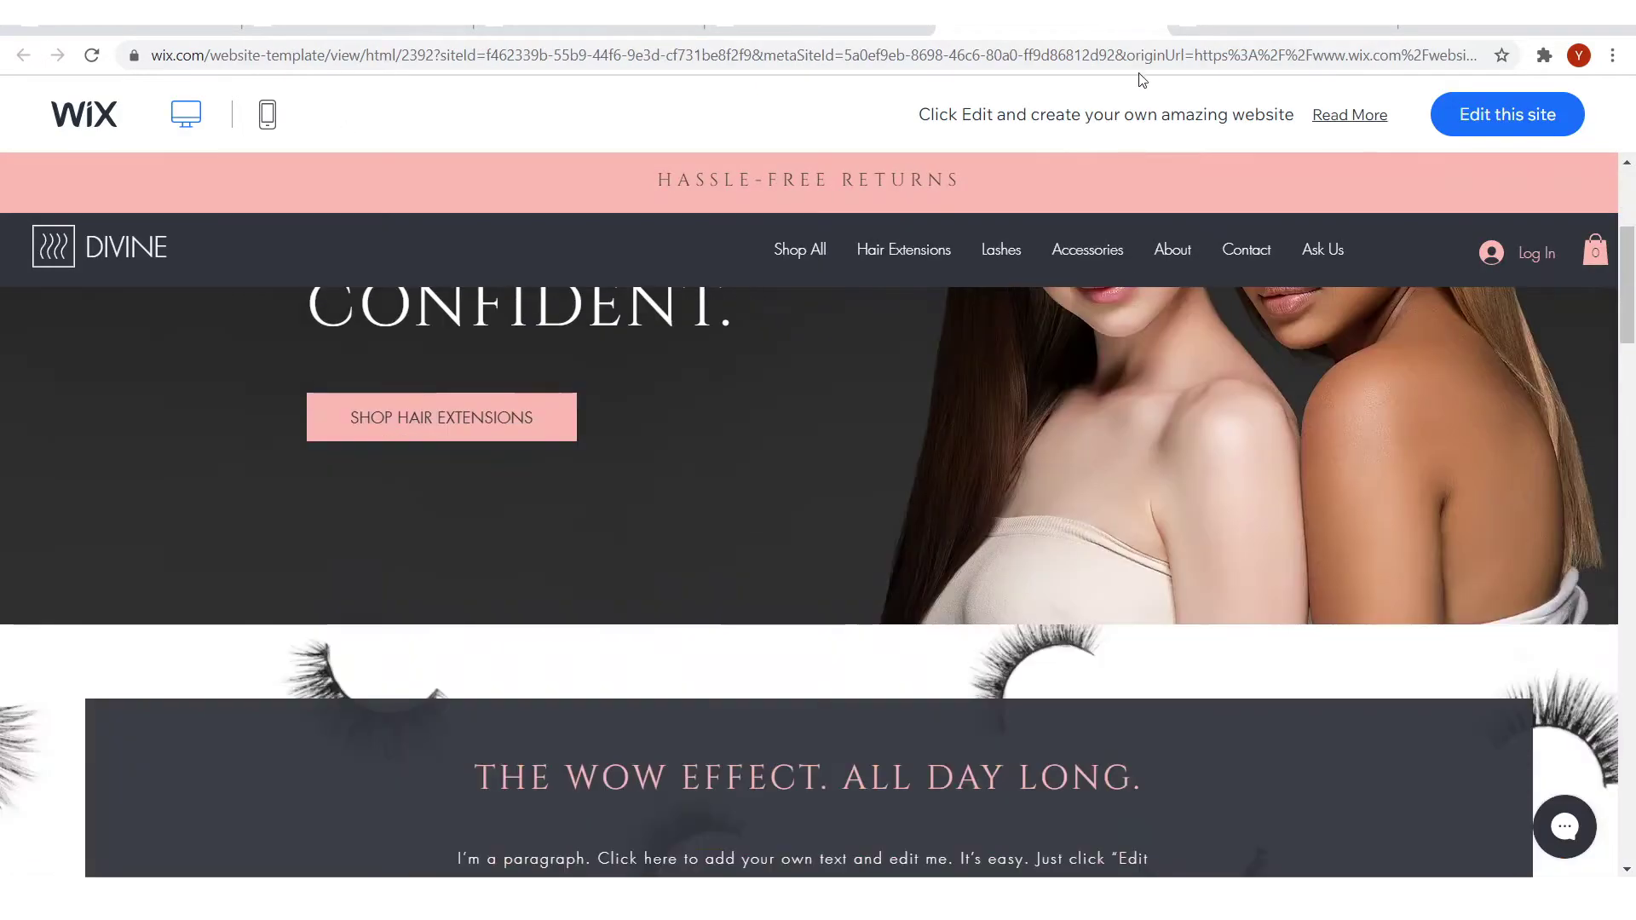
key(ctrl+Tab)
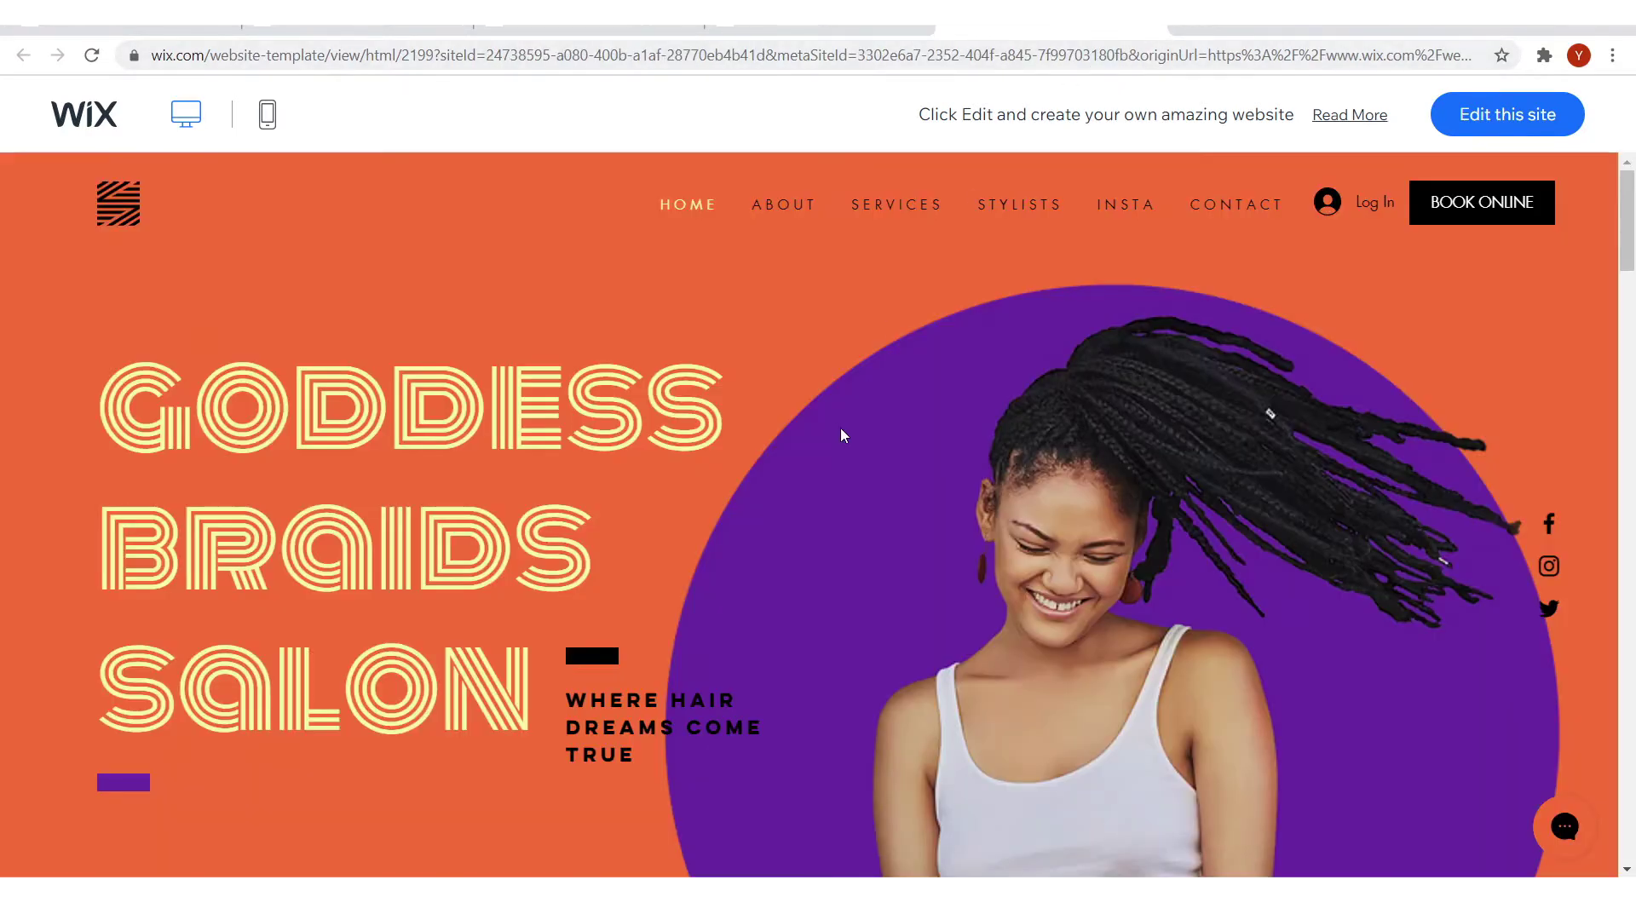
scroll(784, 503, down, 8)
scroll(580, 513, up, 8)
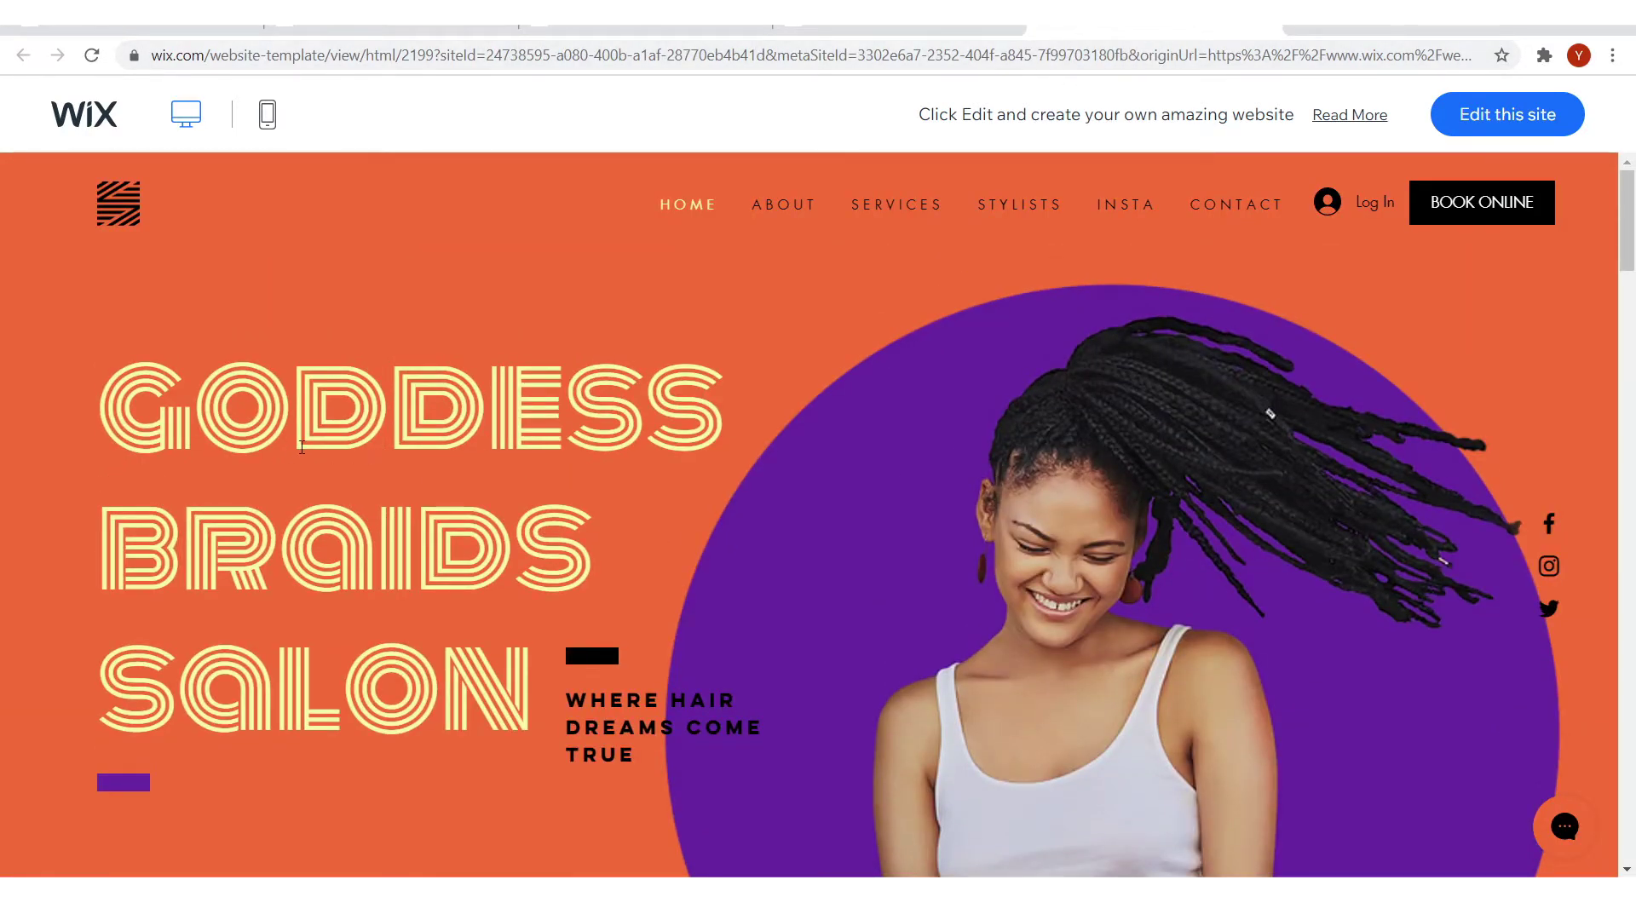
scroll(405, 464, down, 15)
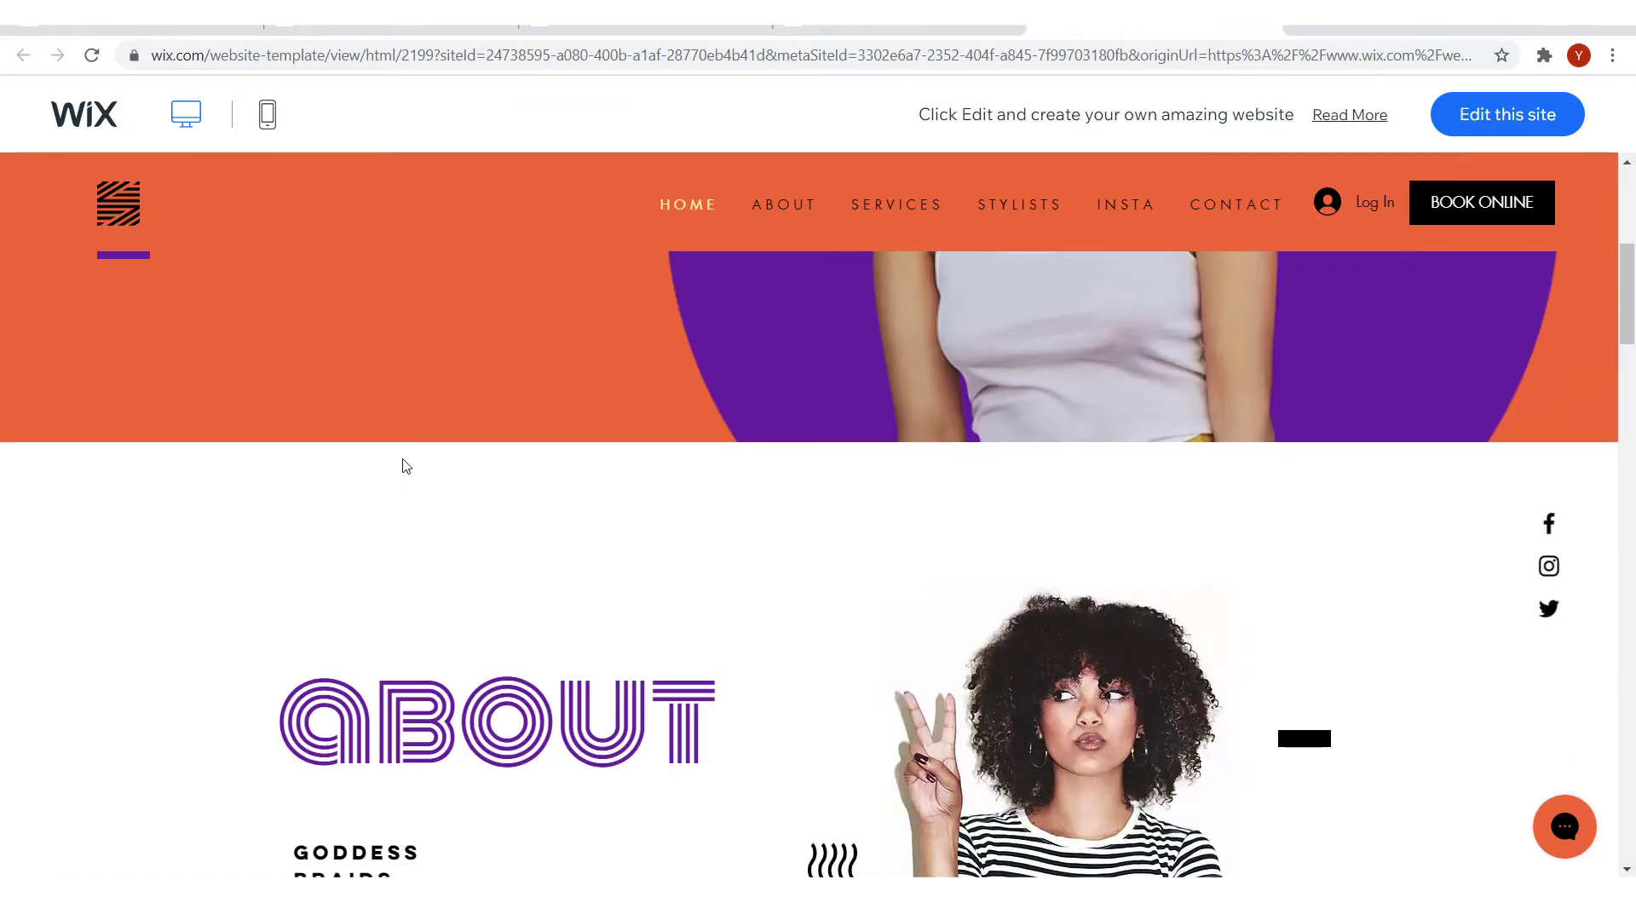
scroll(767, 488, down, 10)
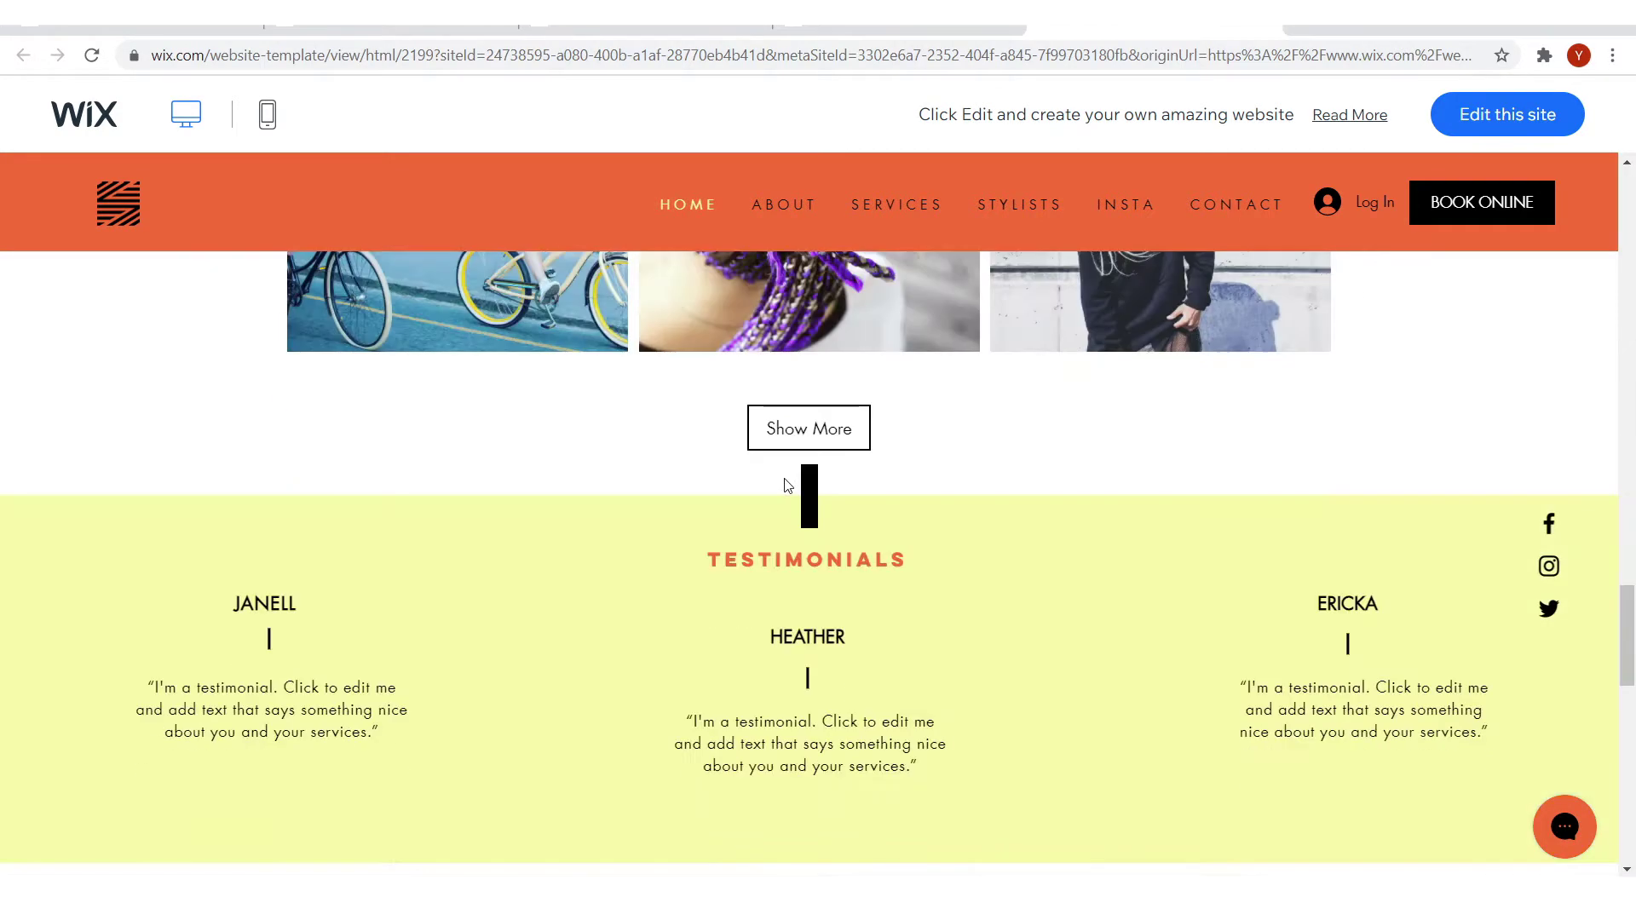
Switch to the site editor and examine the home page sections from the hero heading to the contact form
click(1268, 26)
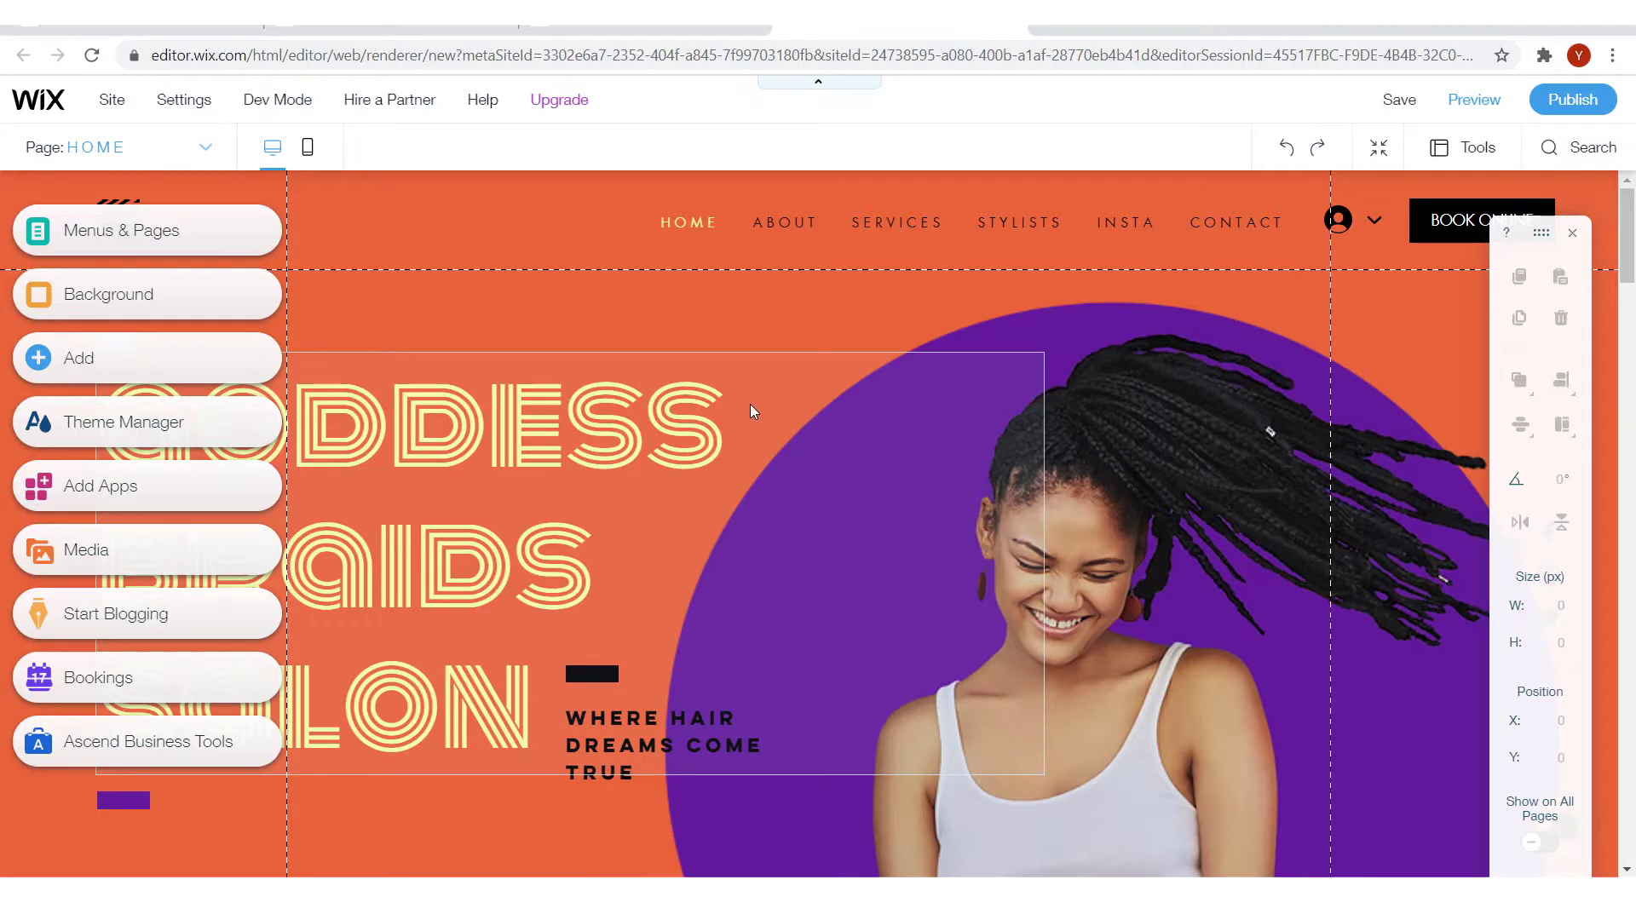
scroll(749, 402, down, 10)
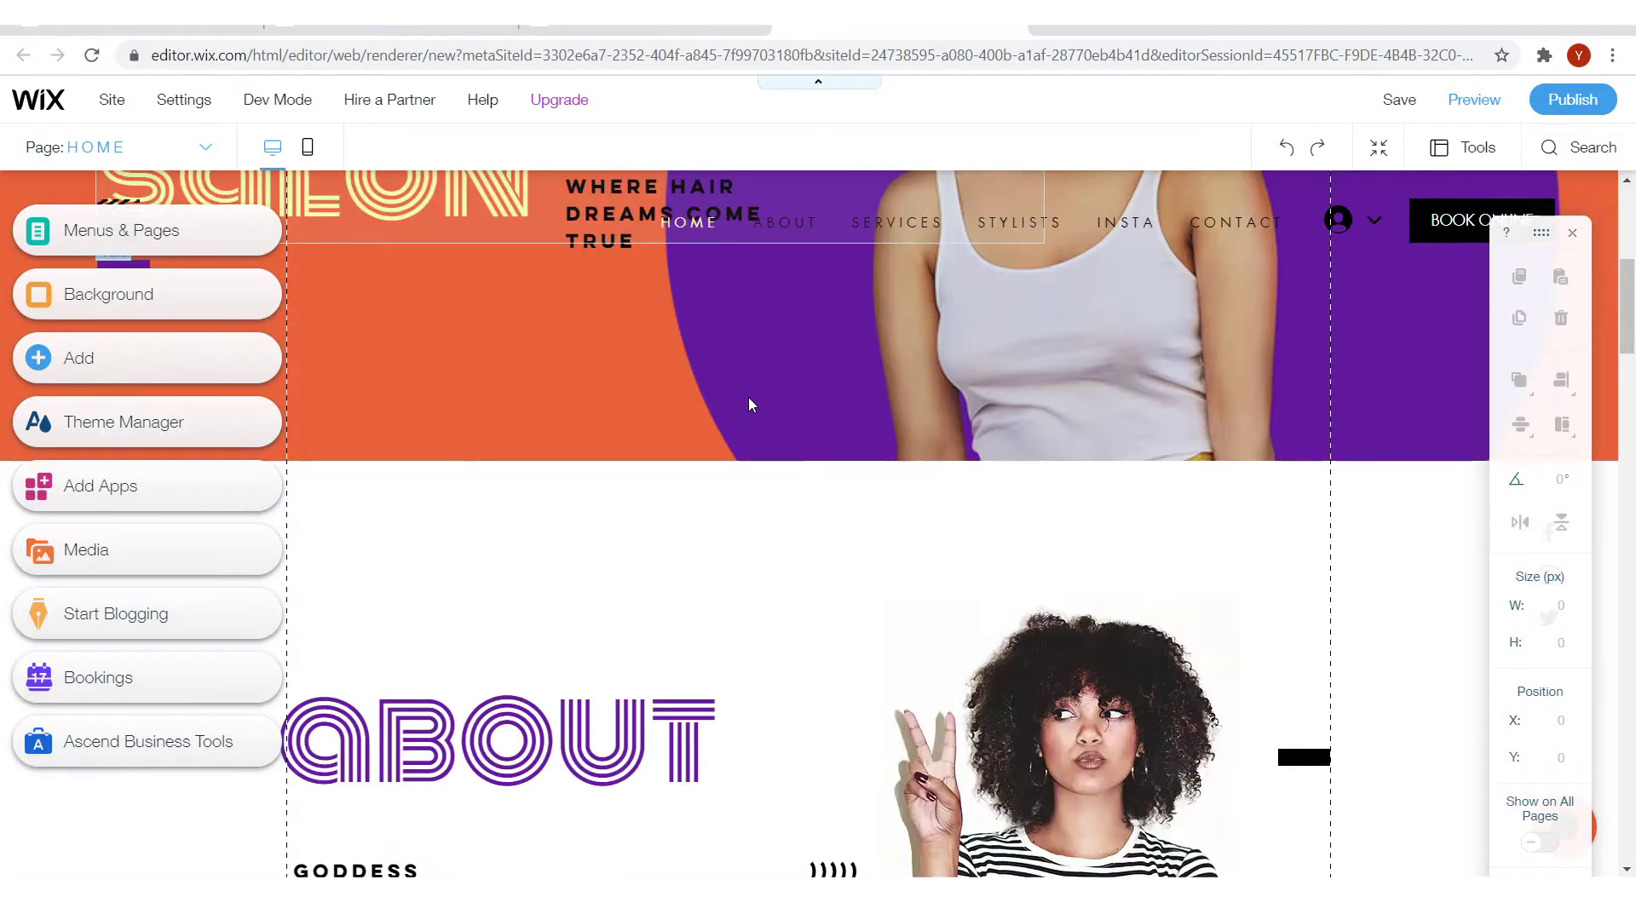
scroll(748, 402, down, 15)
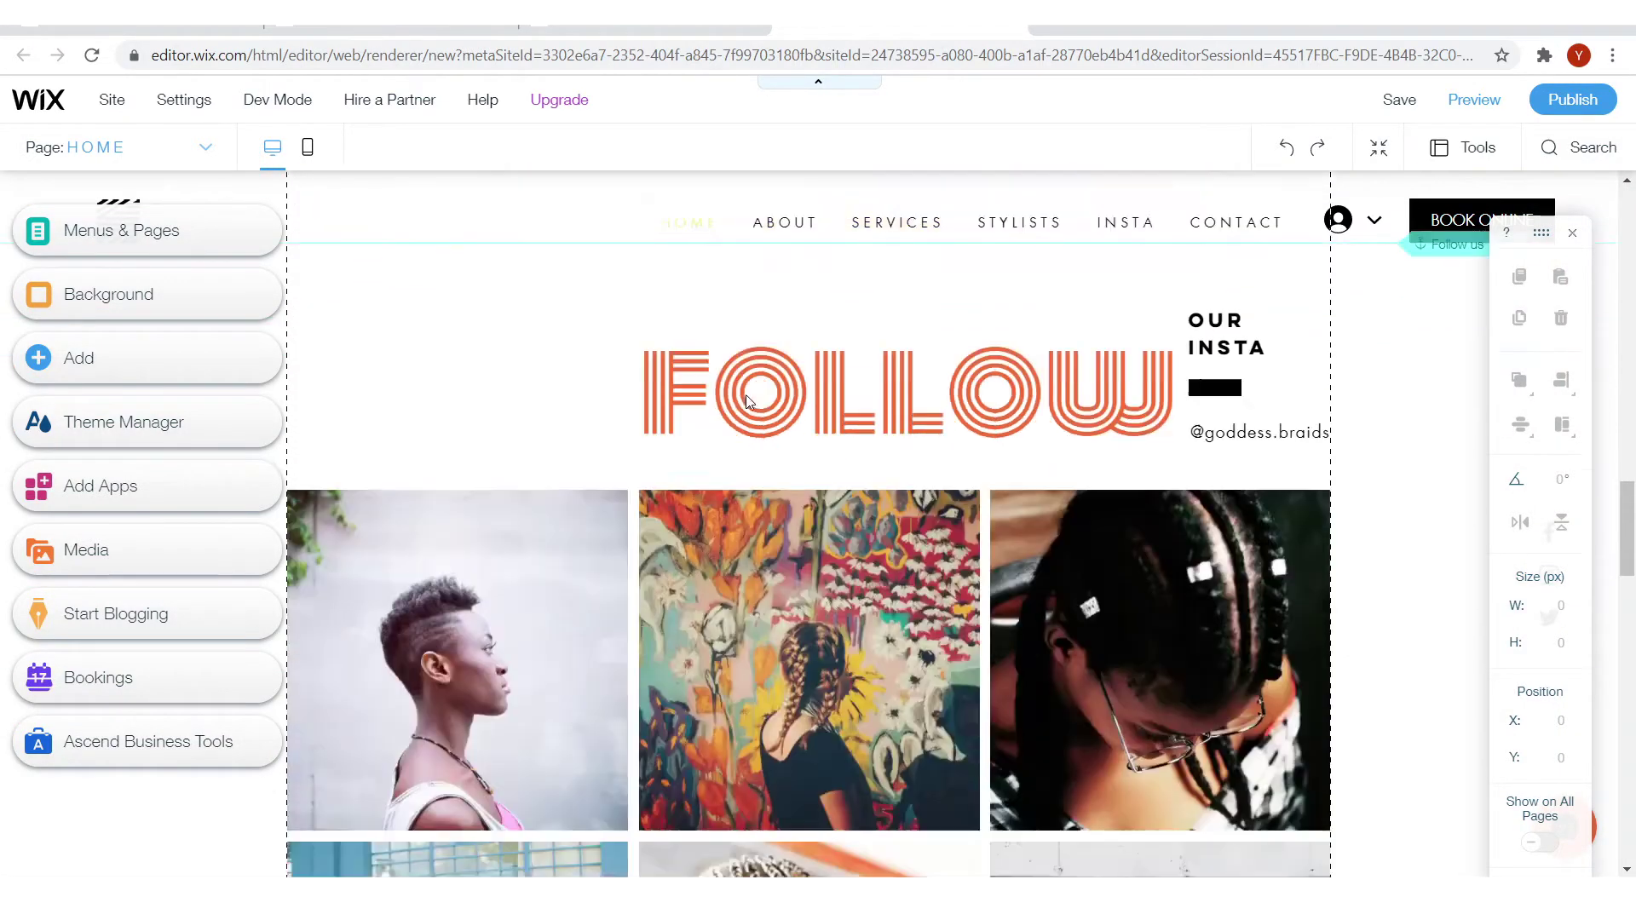
scroll(744, 402, down, 4)
scroll(739, 395, up, 20)
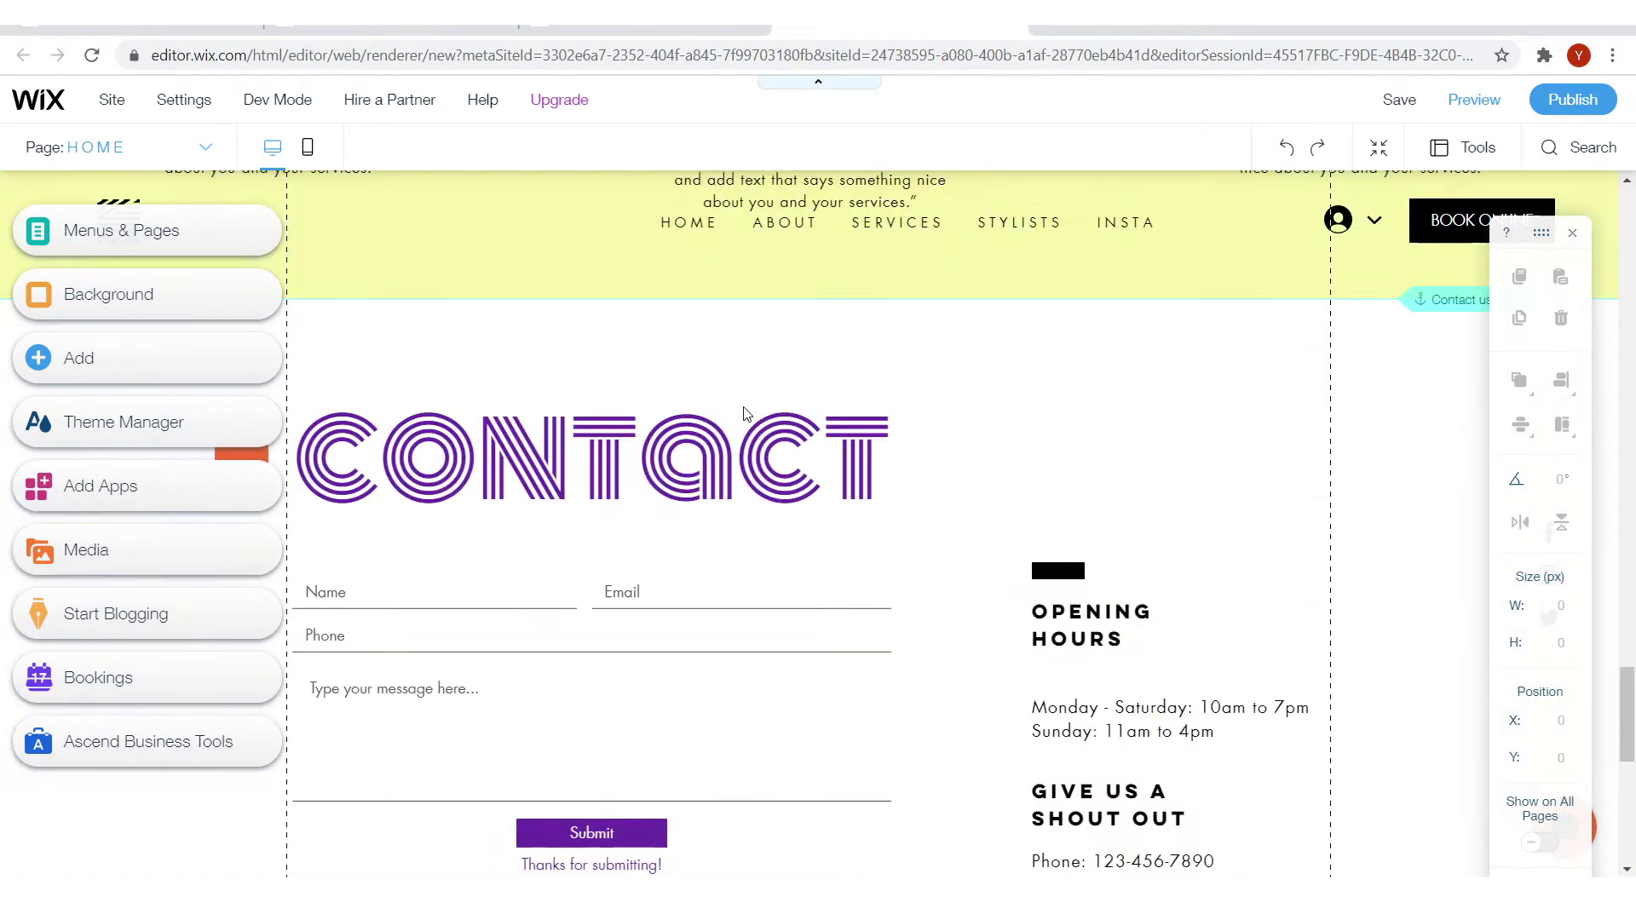
scroll(746, 414, up, 10)
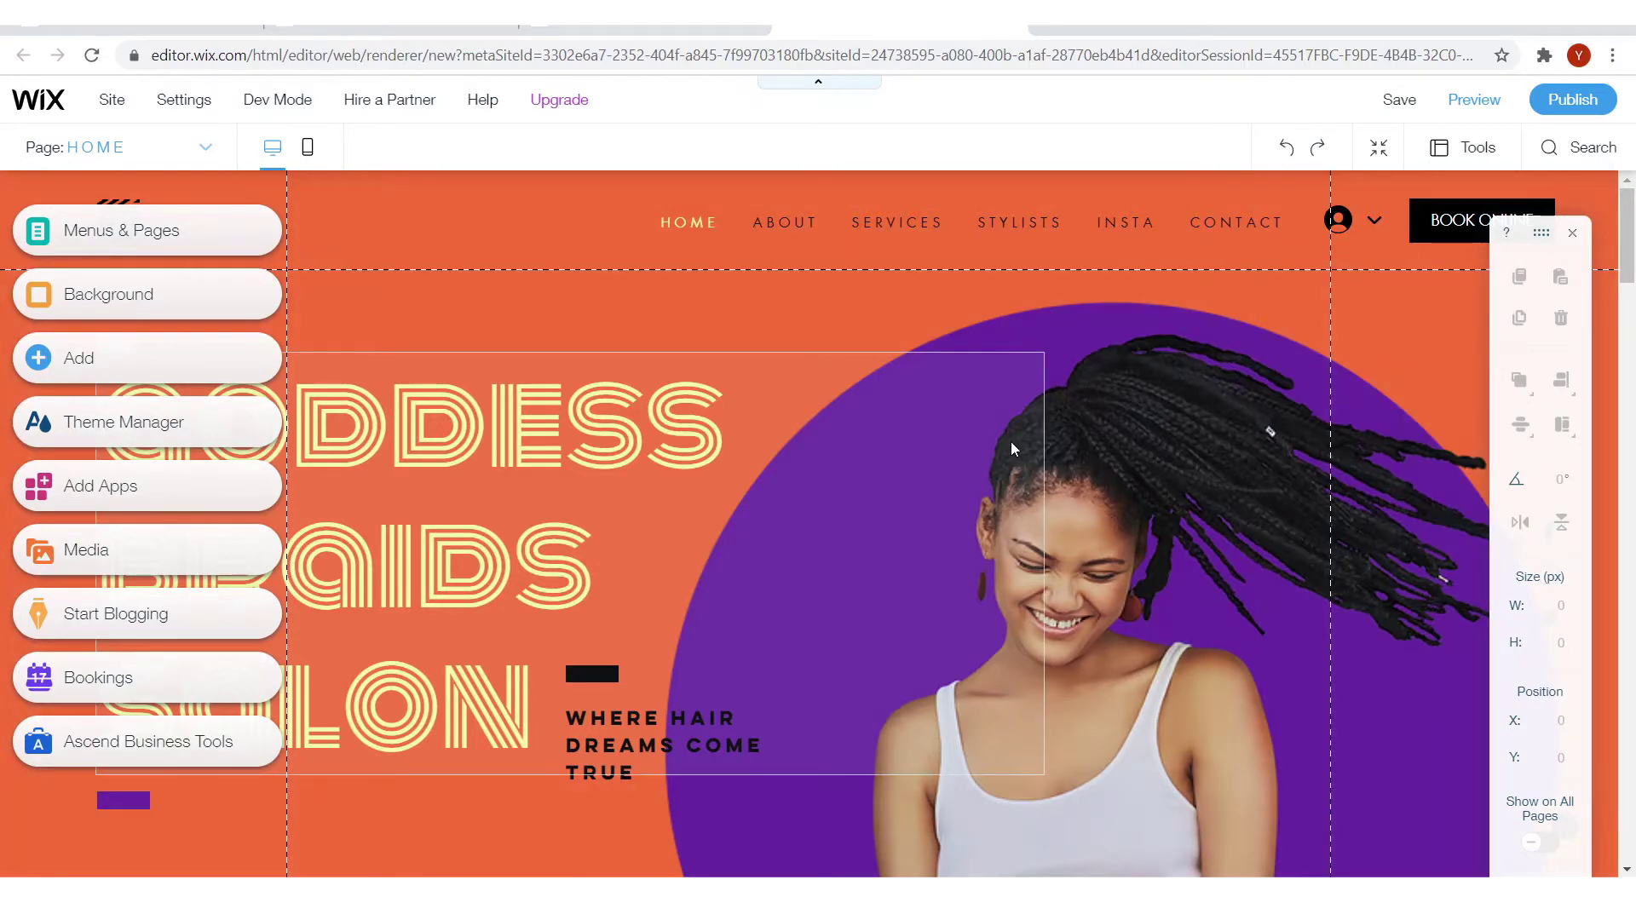
scroll(1629, 217, down, 1)
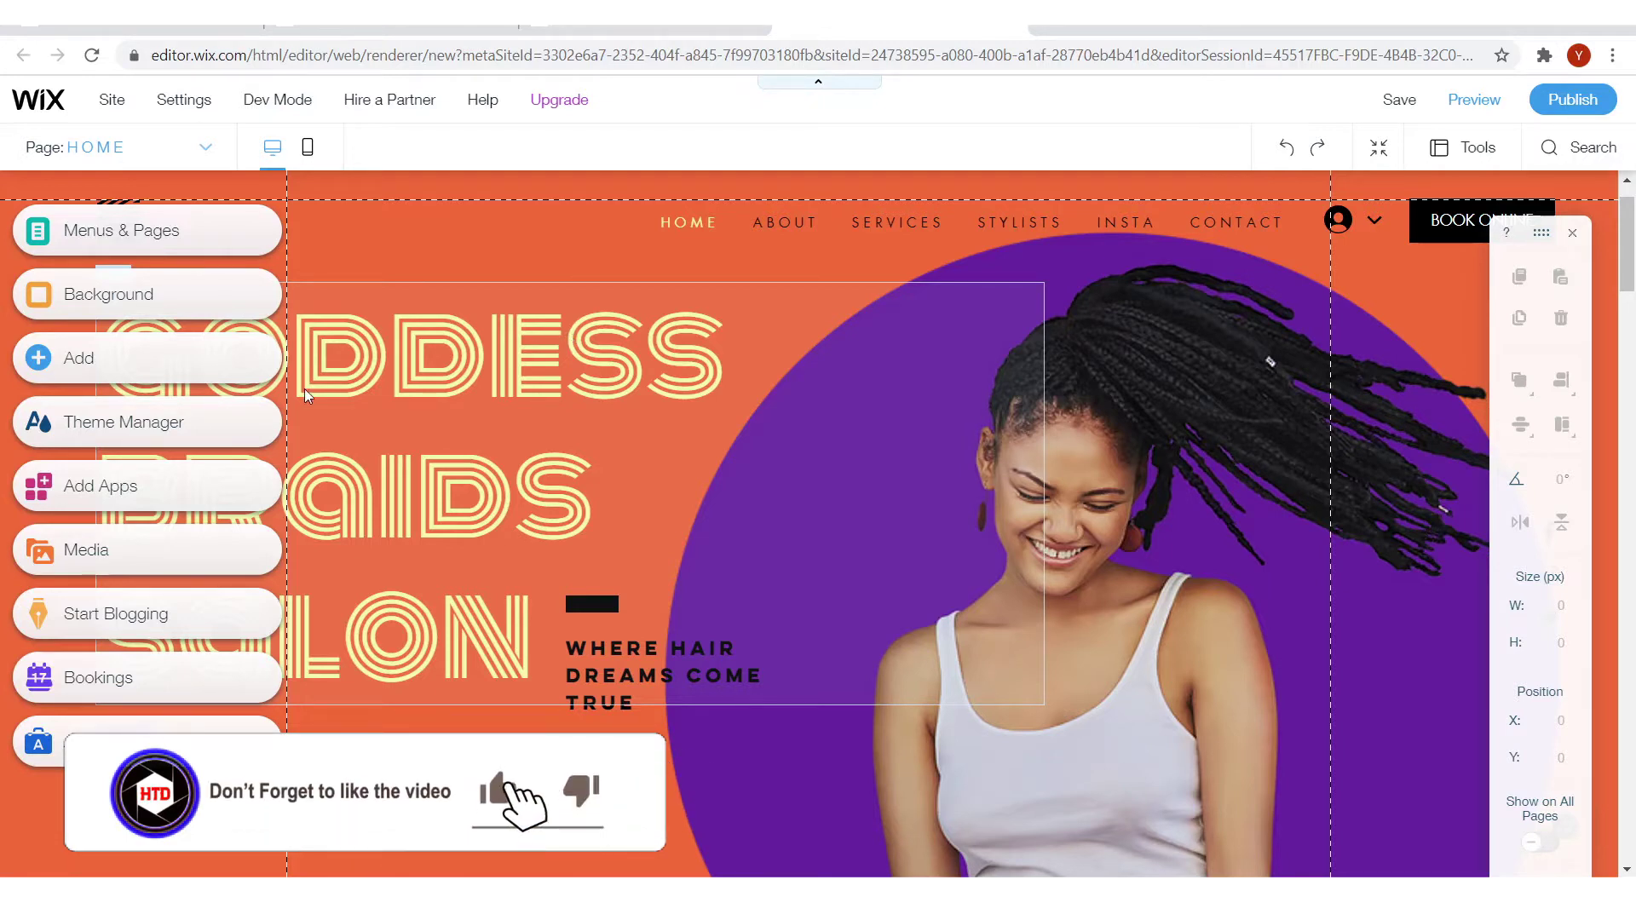
Replace the hero heading "GODDESS BRAIDS SALON" with the text "HOW TO DIGITAL HAIR"
click(626, 377)
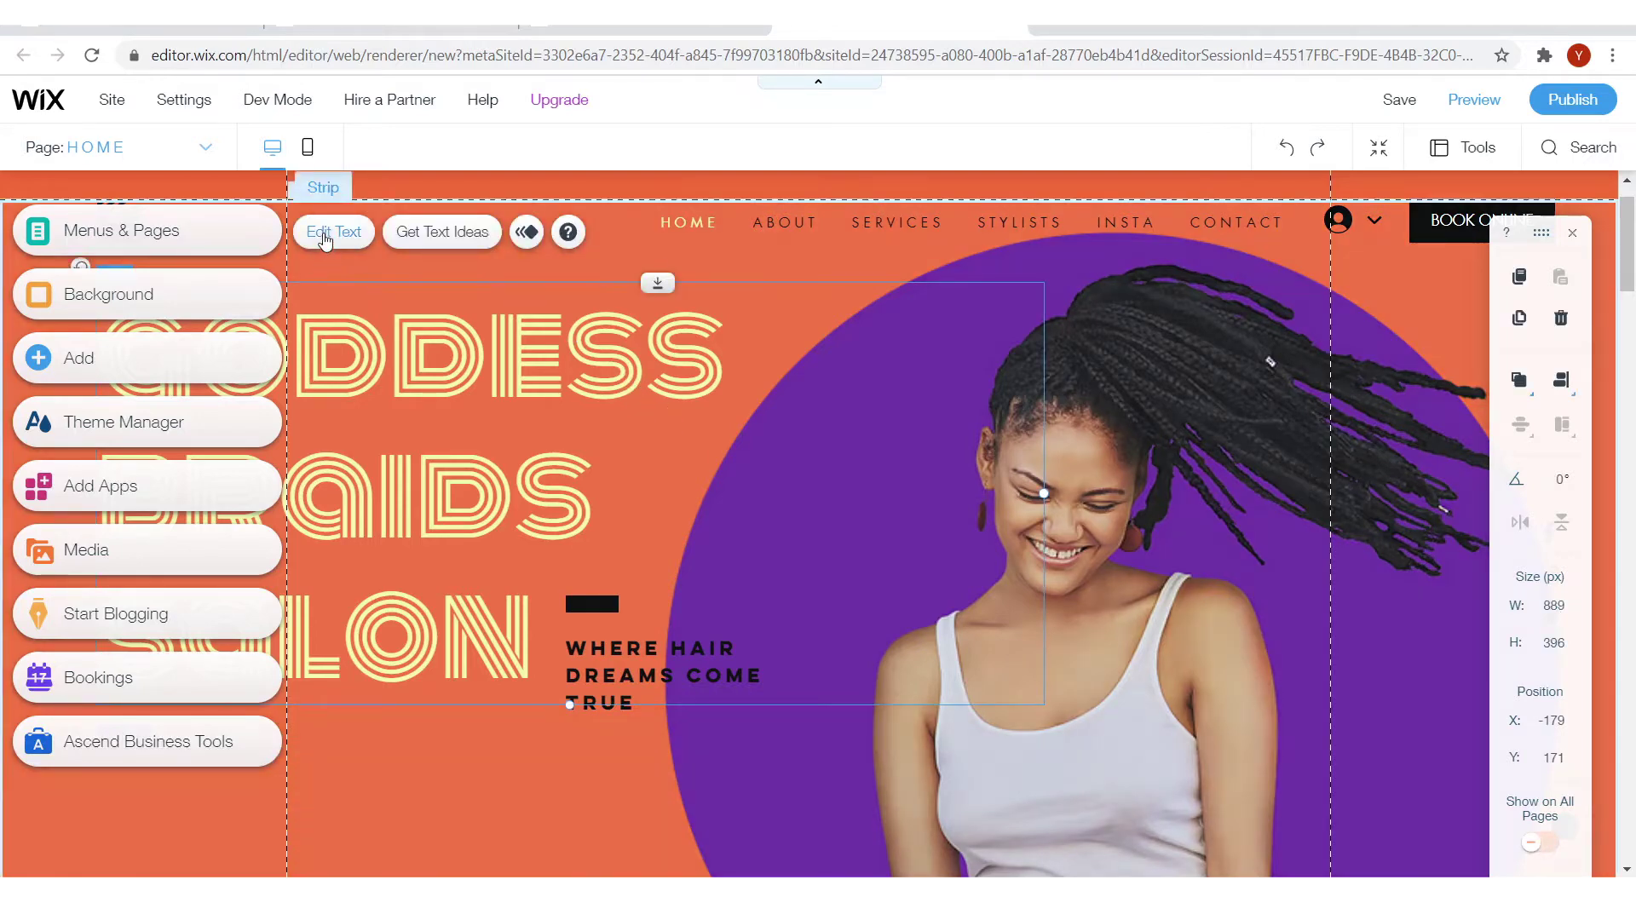
click(324, 241)
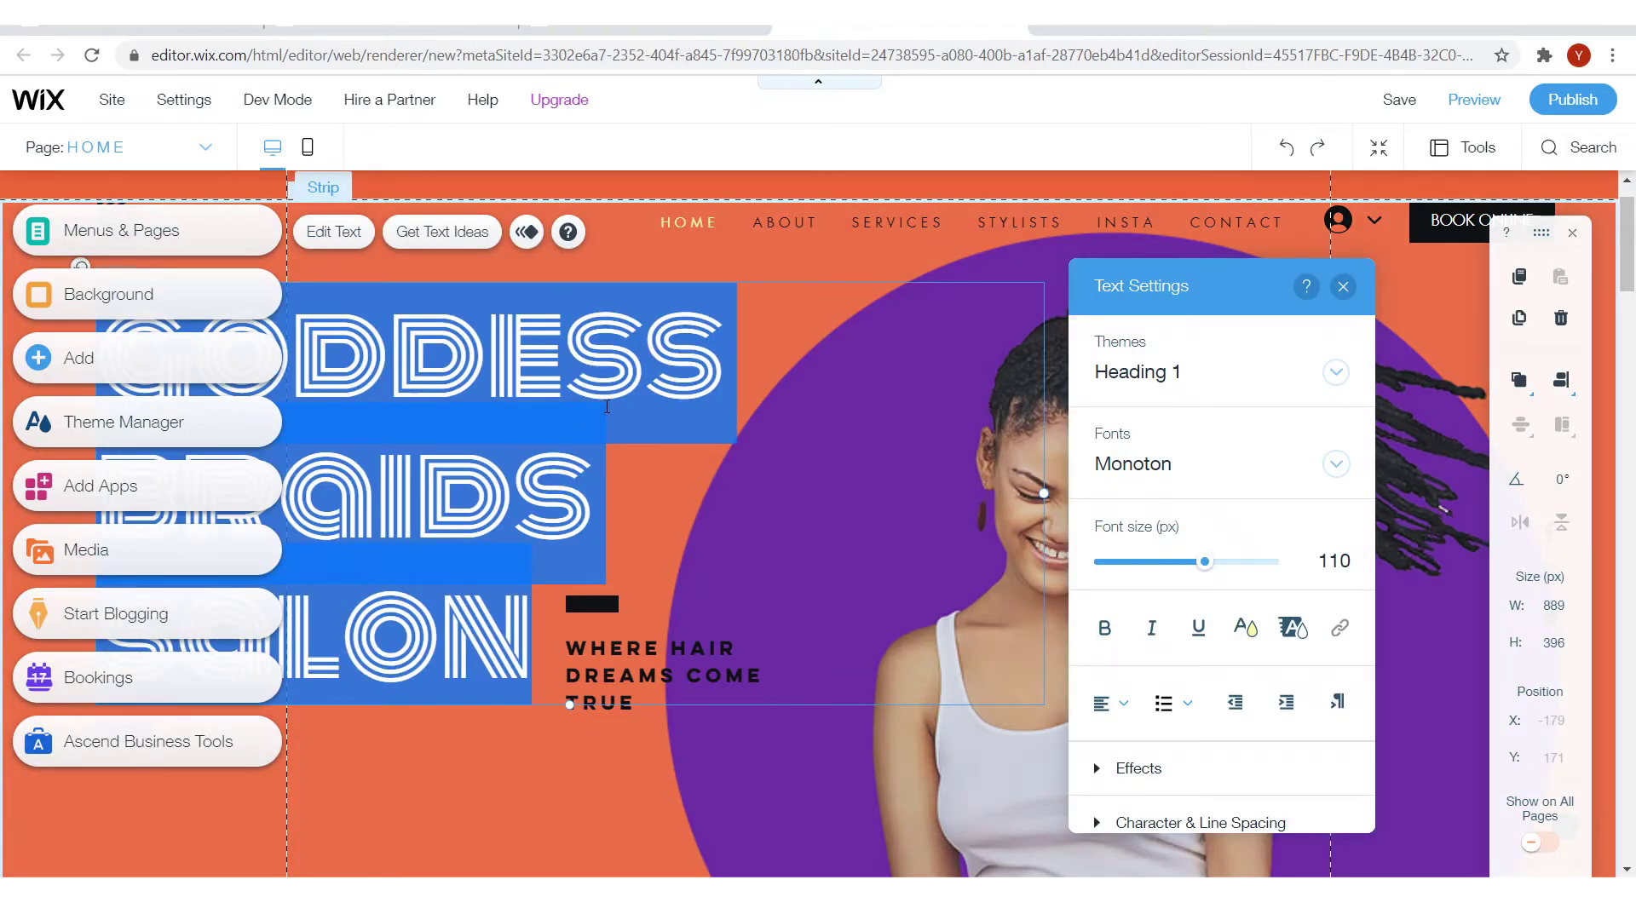
text(HOW)
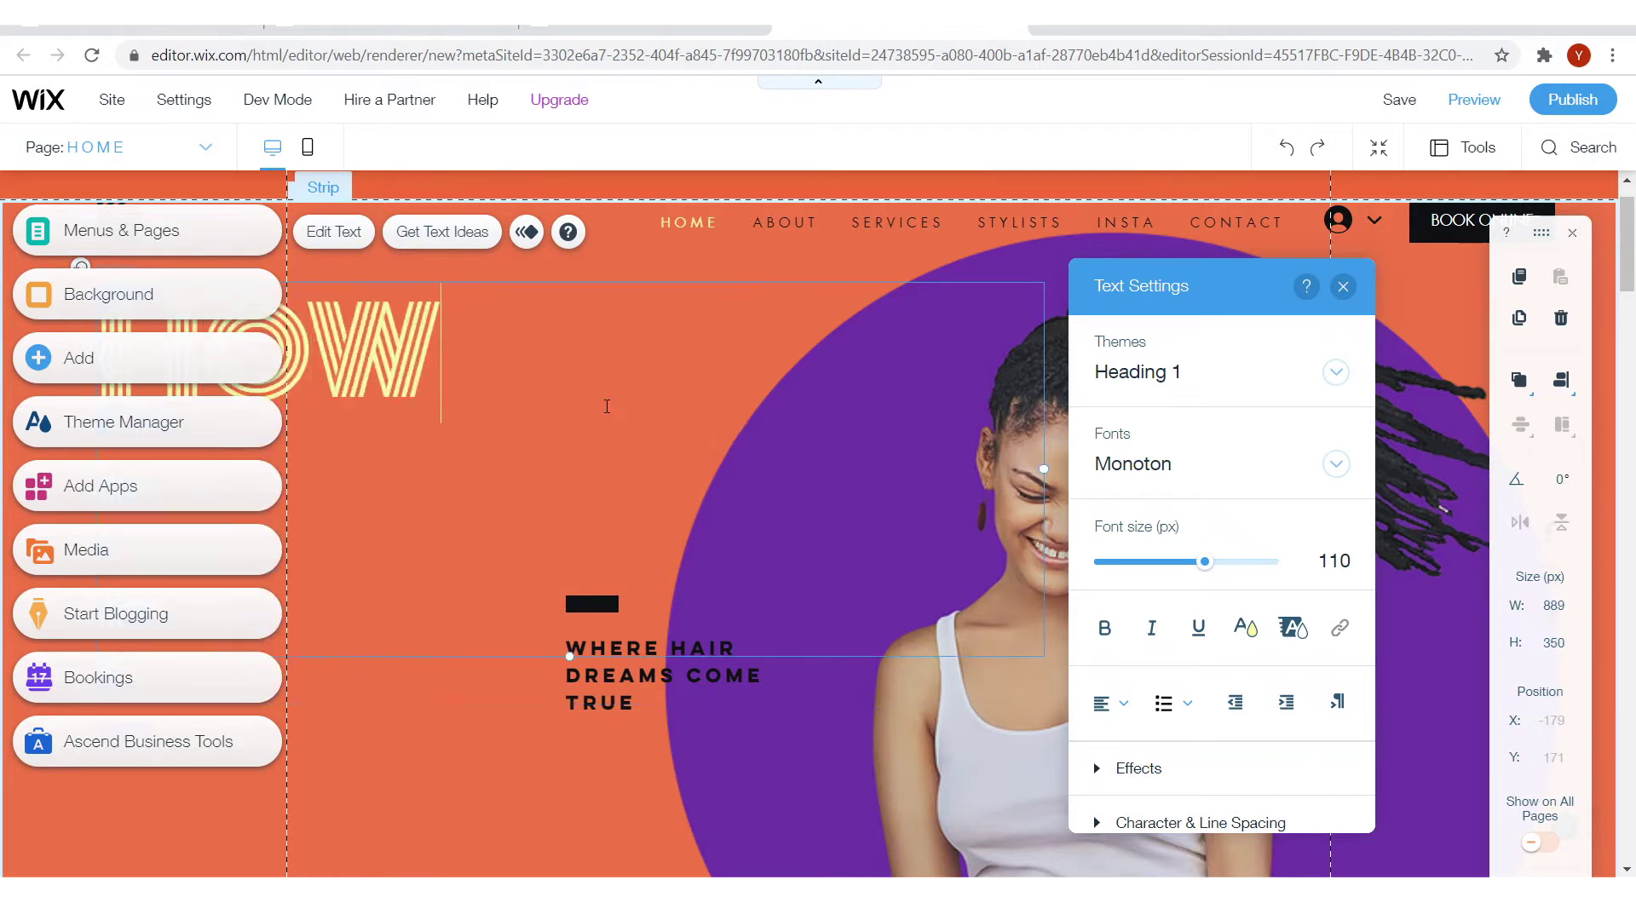
text(T)
text(DIGITAL)
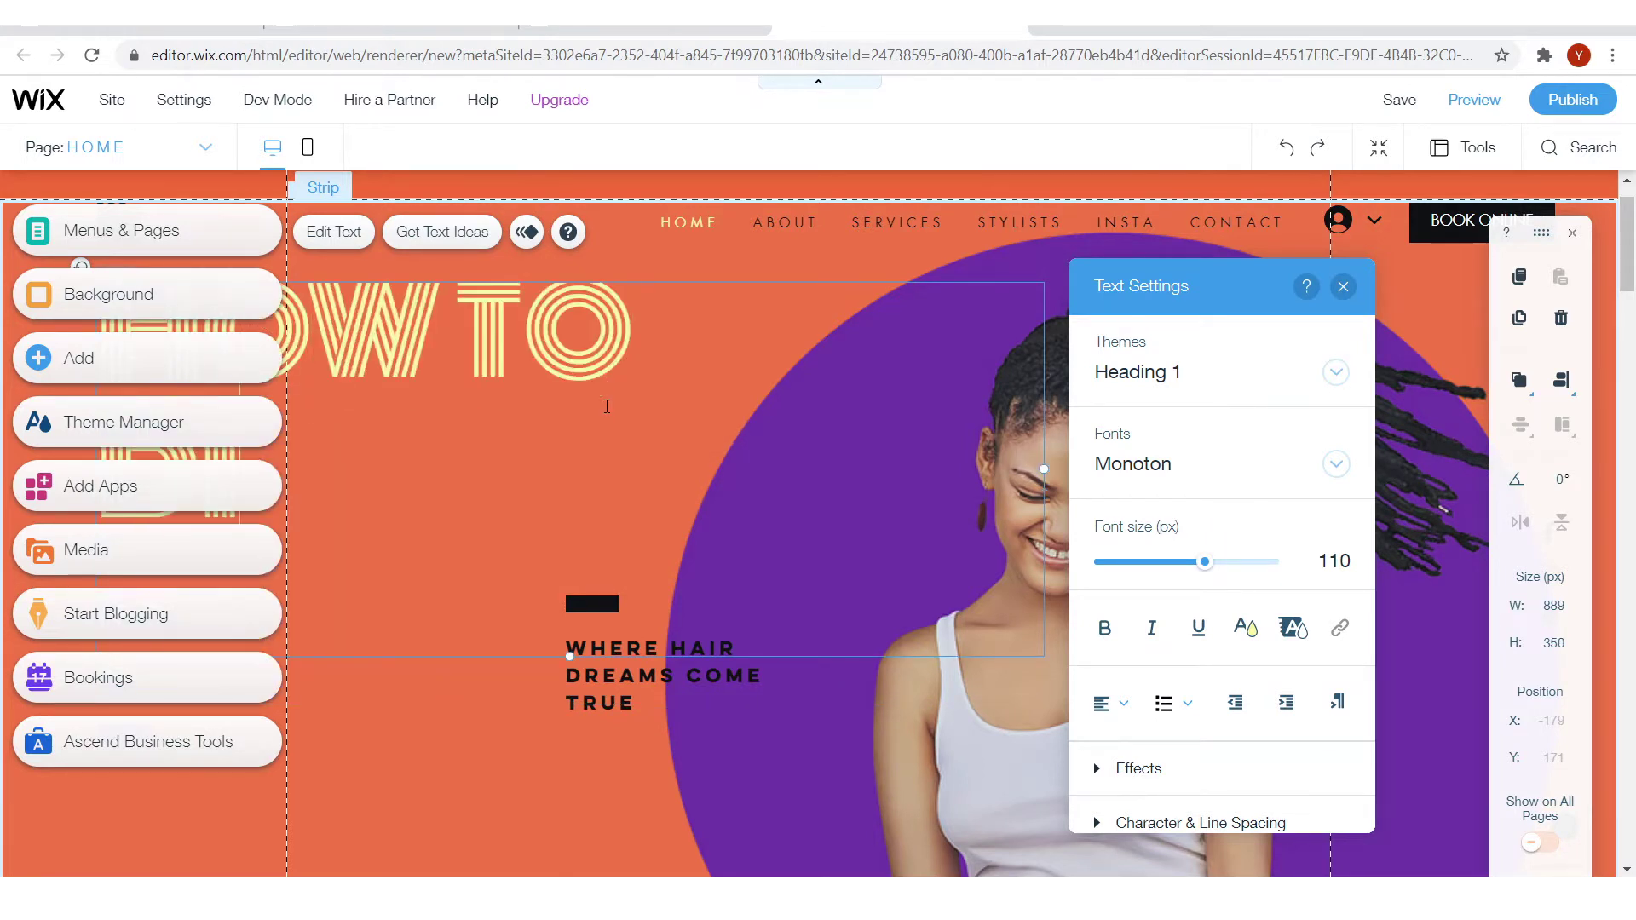
text( HAIR)
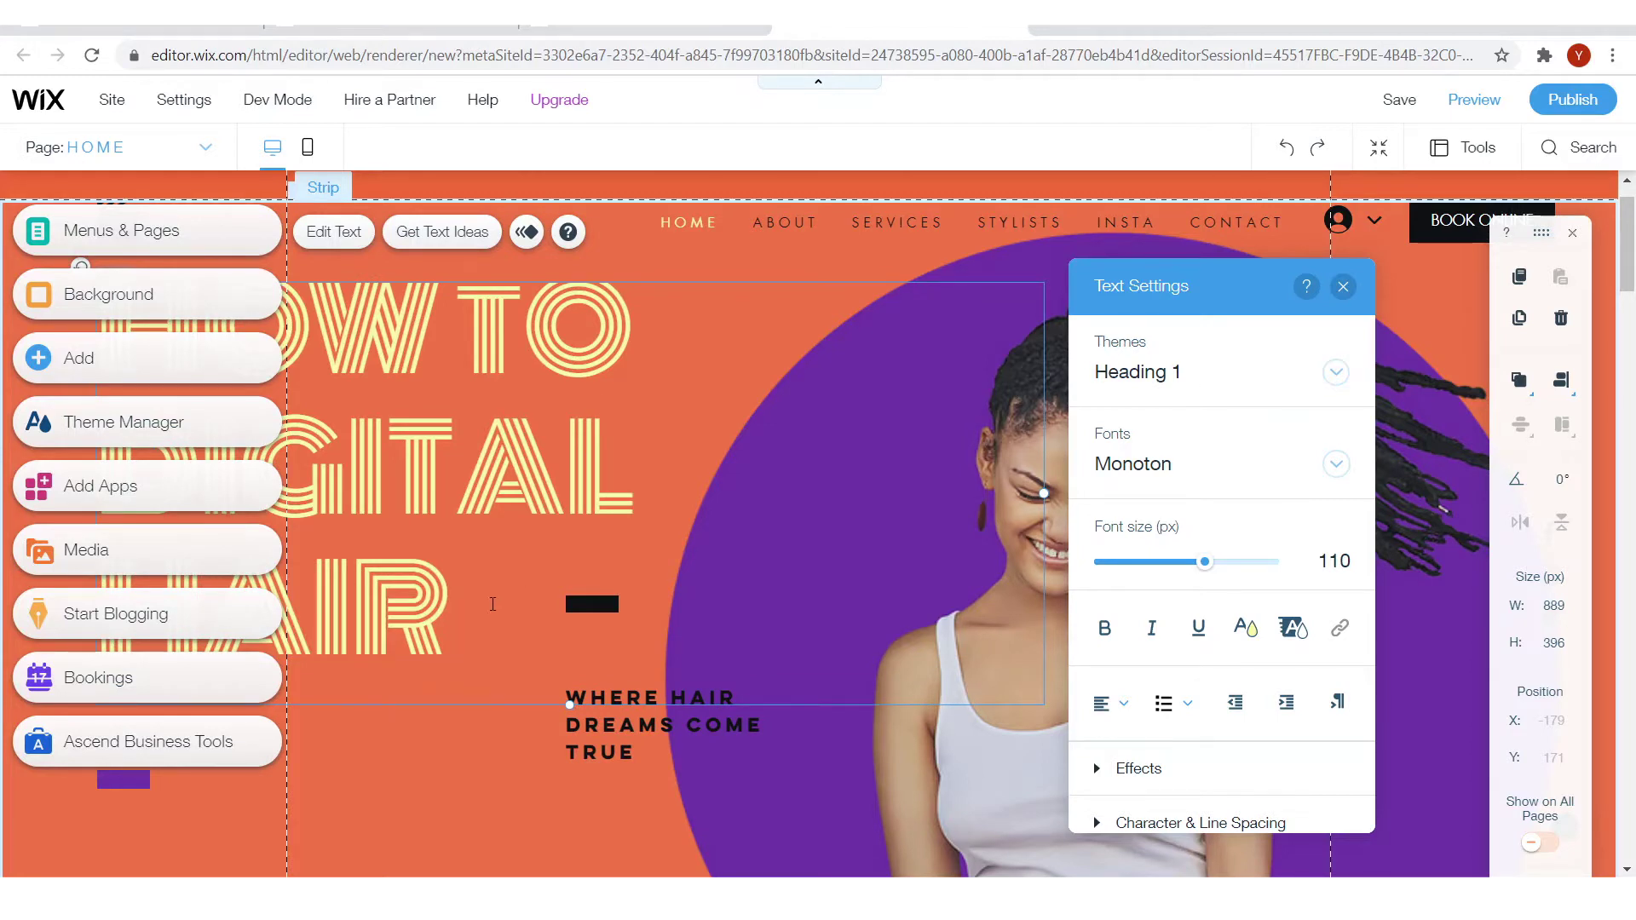
Change the font of the whole hero heading to Museo
drag(496, 617, 134, 355)
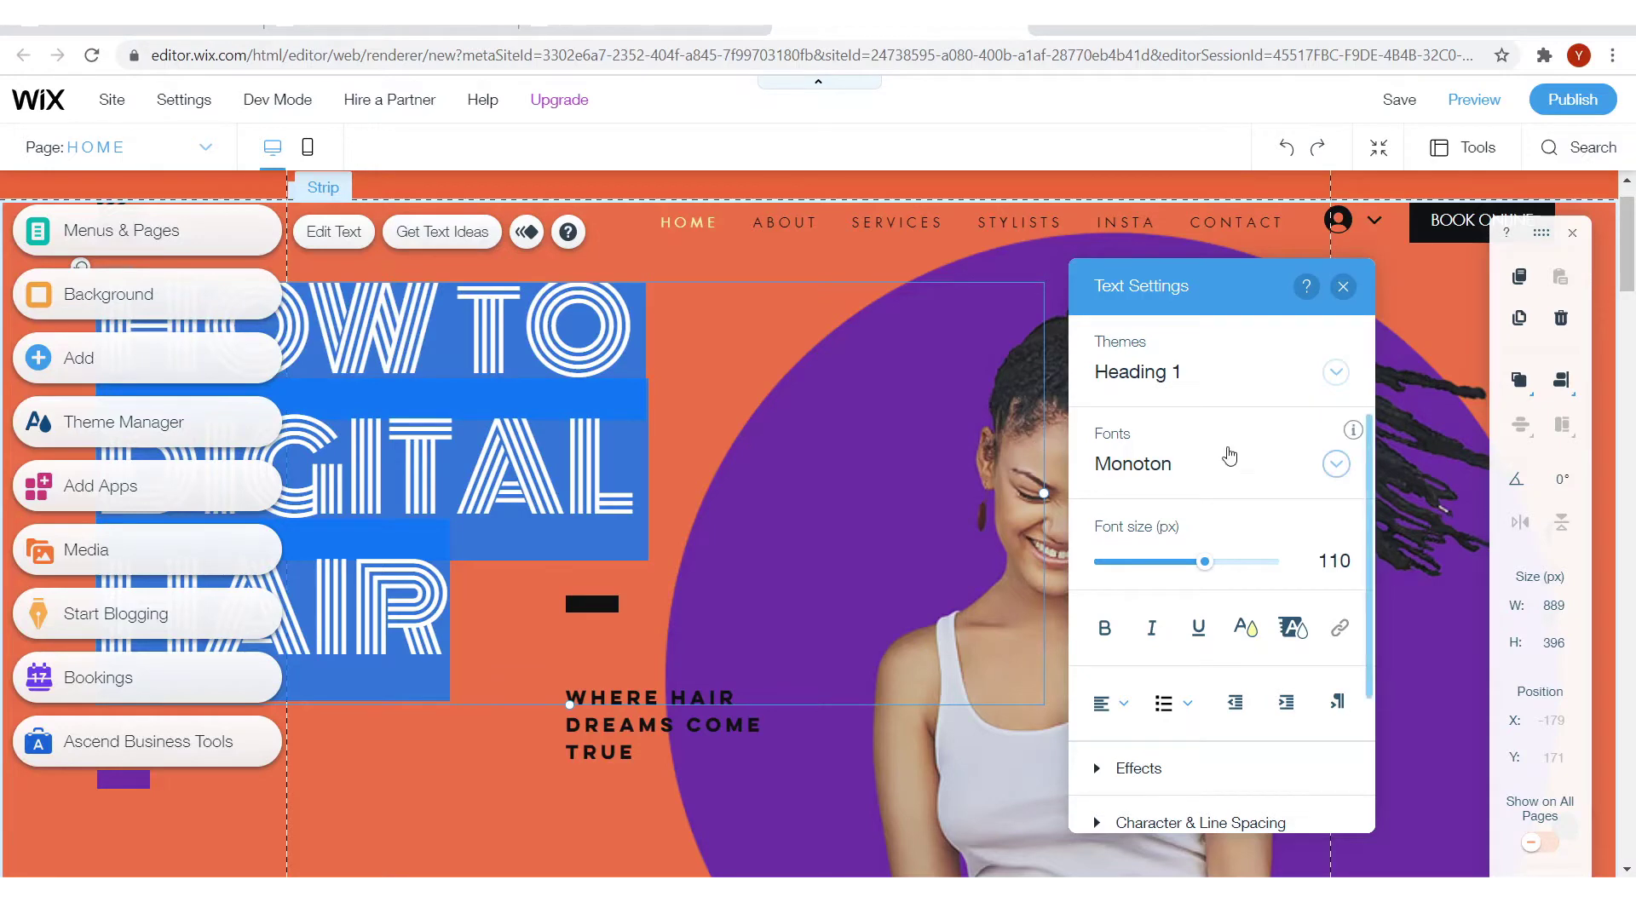
click(1304, 465)
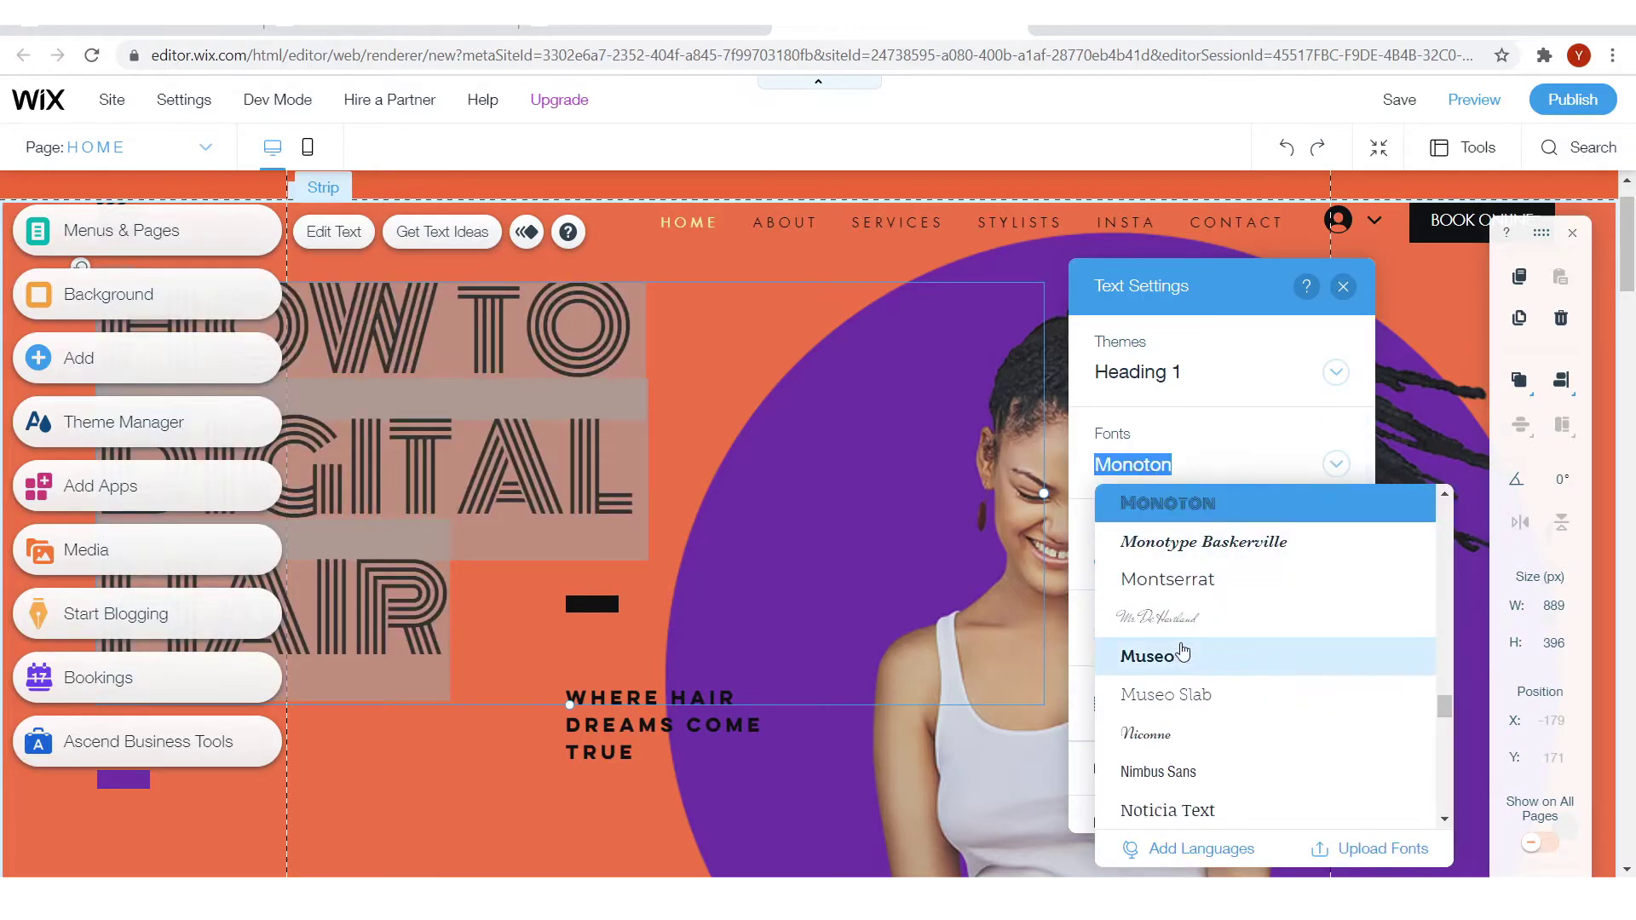
click(1148, 656)
click(465, 302)
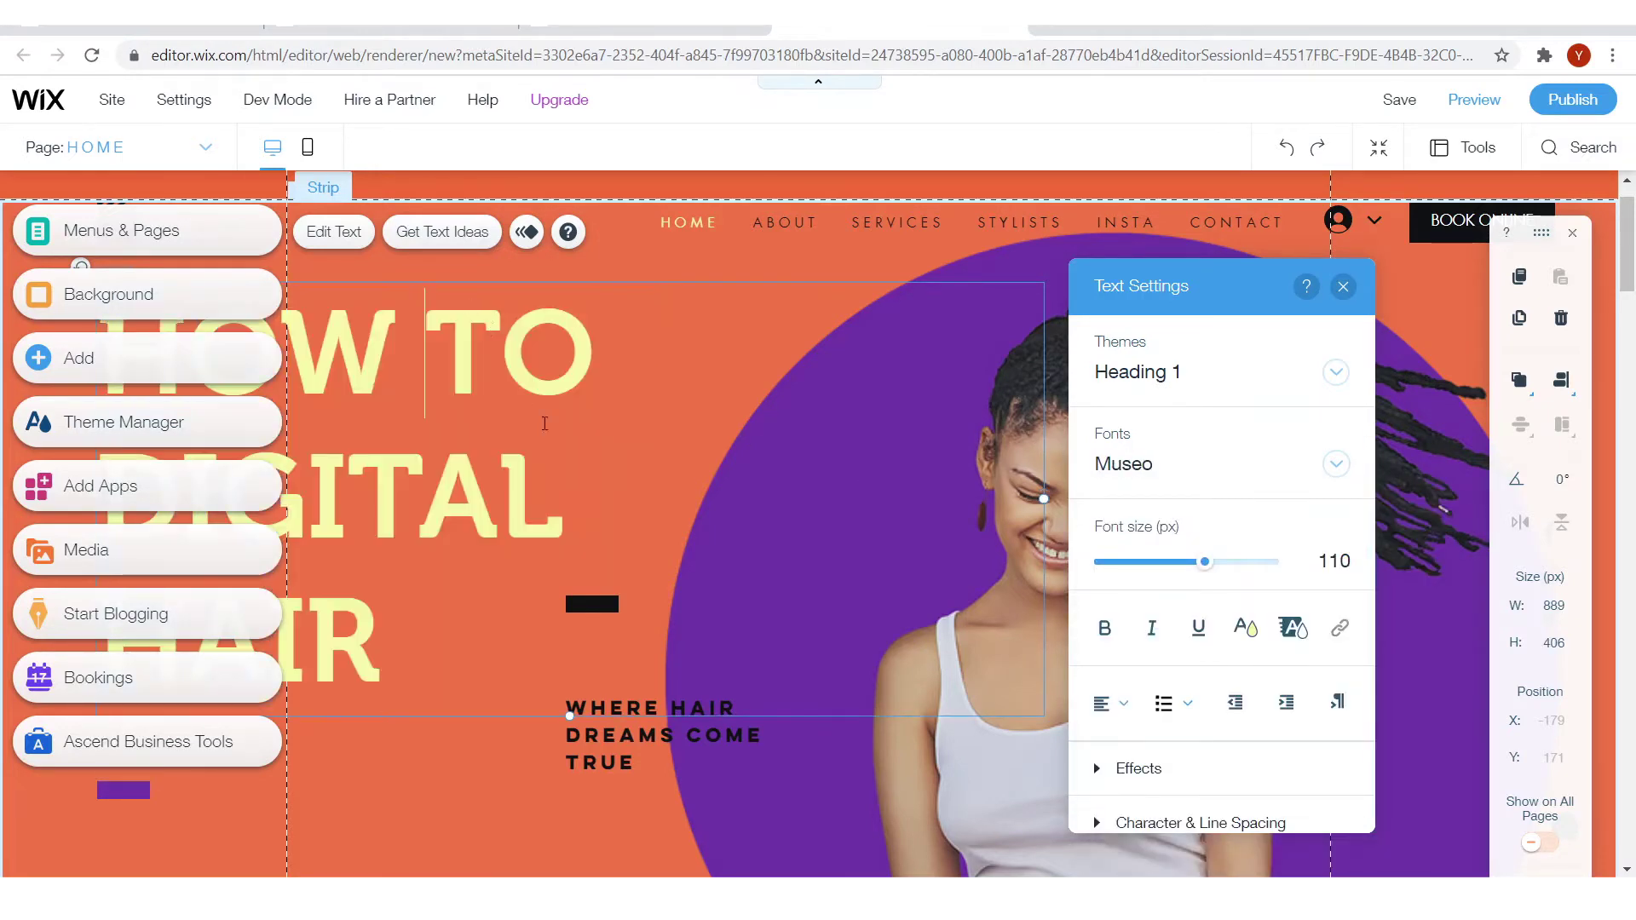
Set the text color of the whole hero heading to white
drag(485, 590, 36, 403)
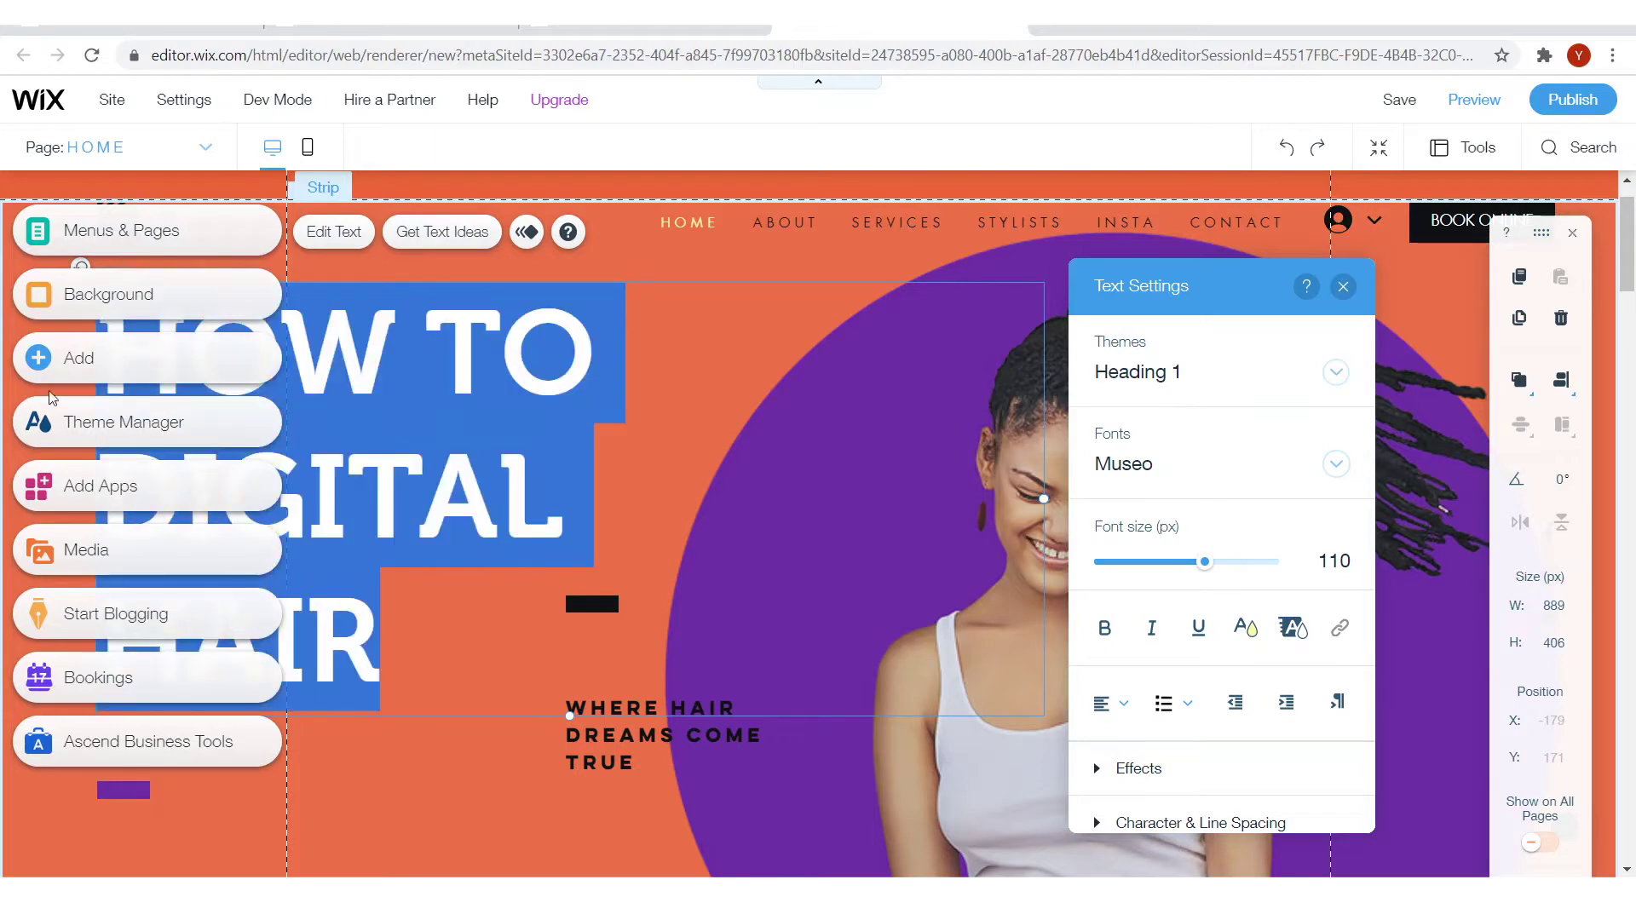
click(1245, 628)
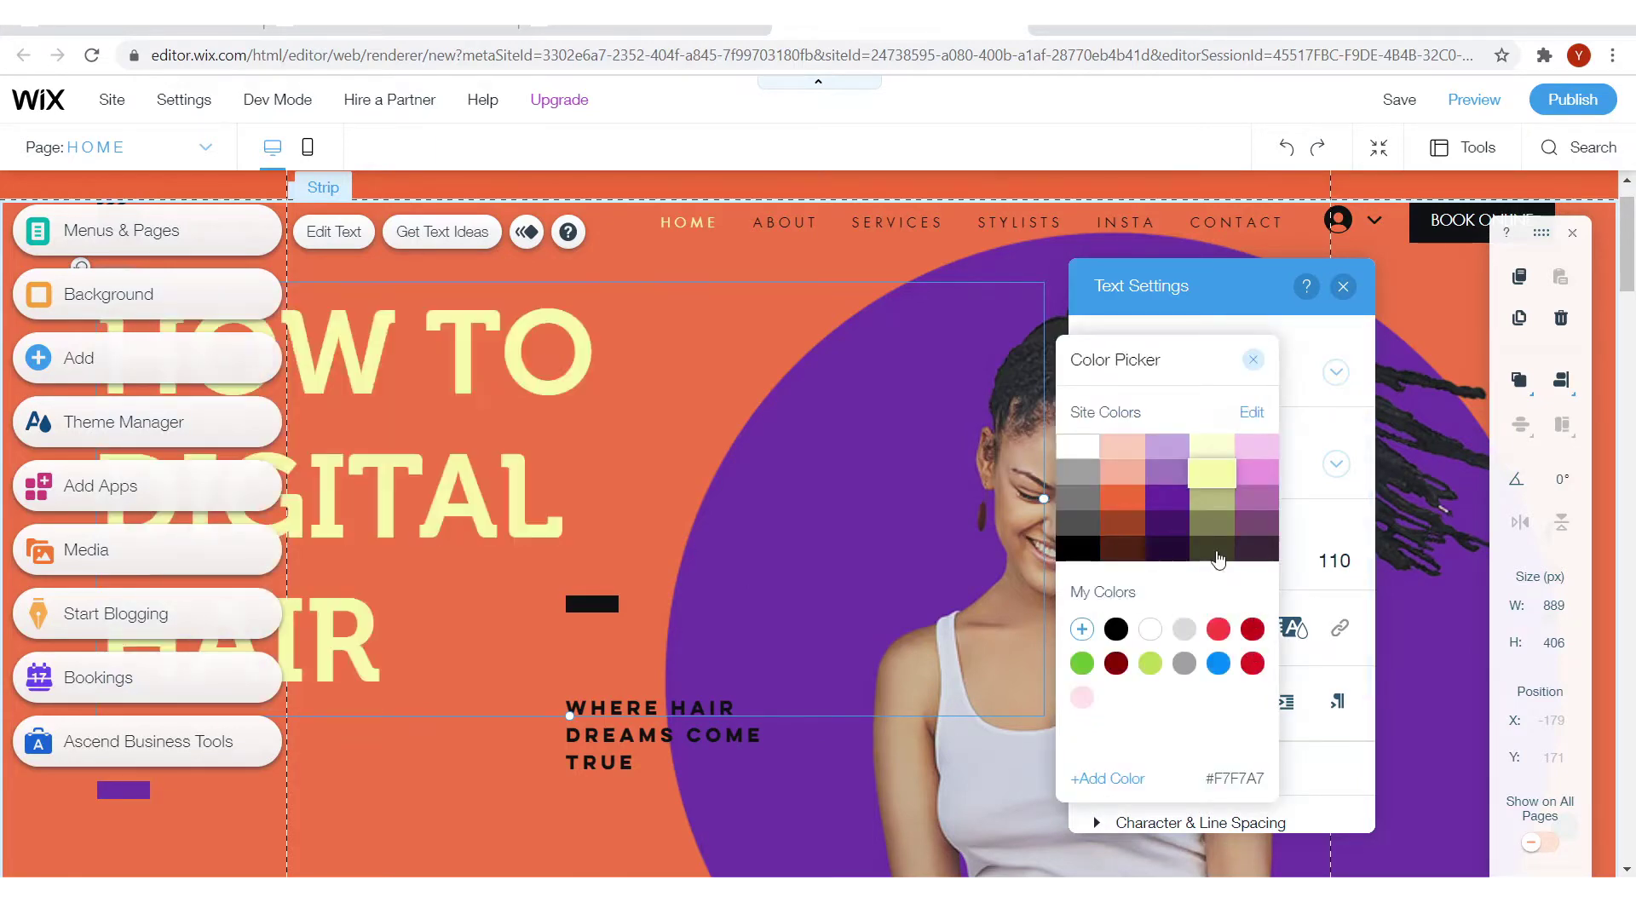
click(1078, 445)
click(471, 460)
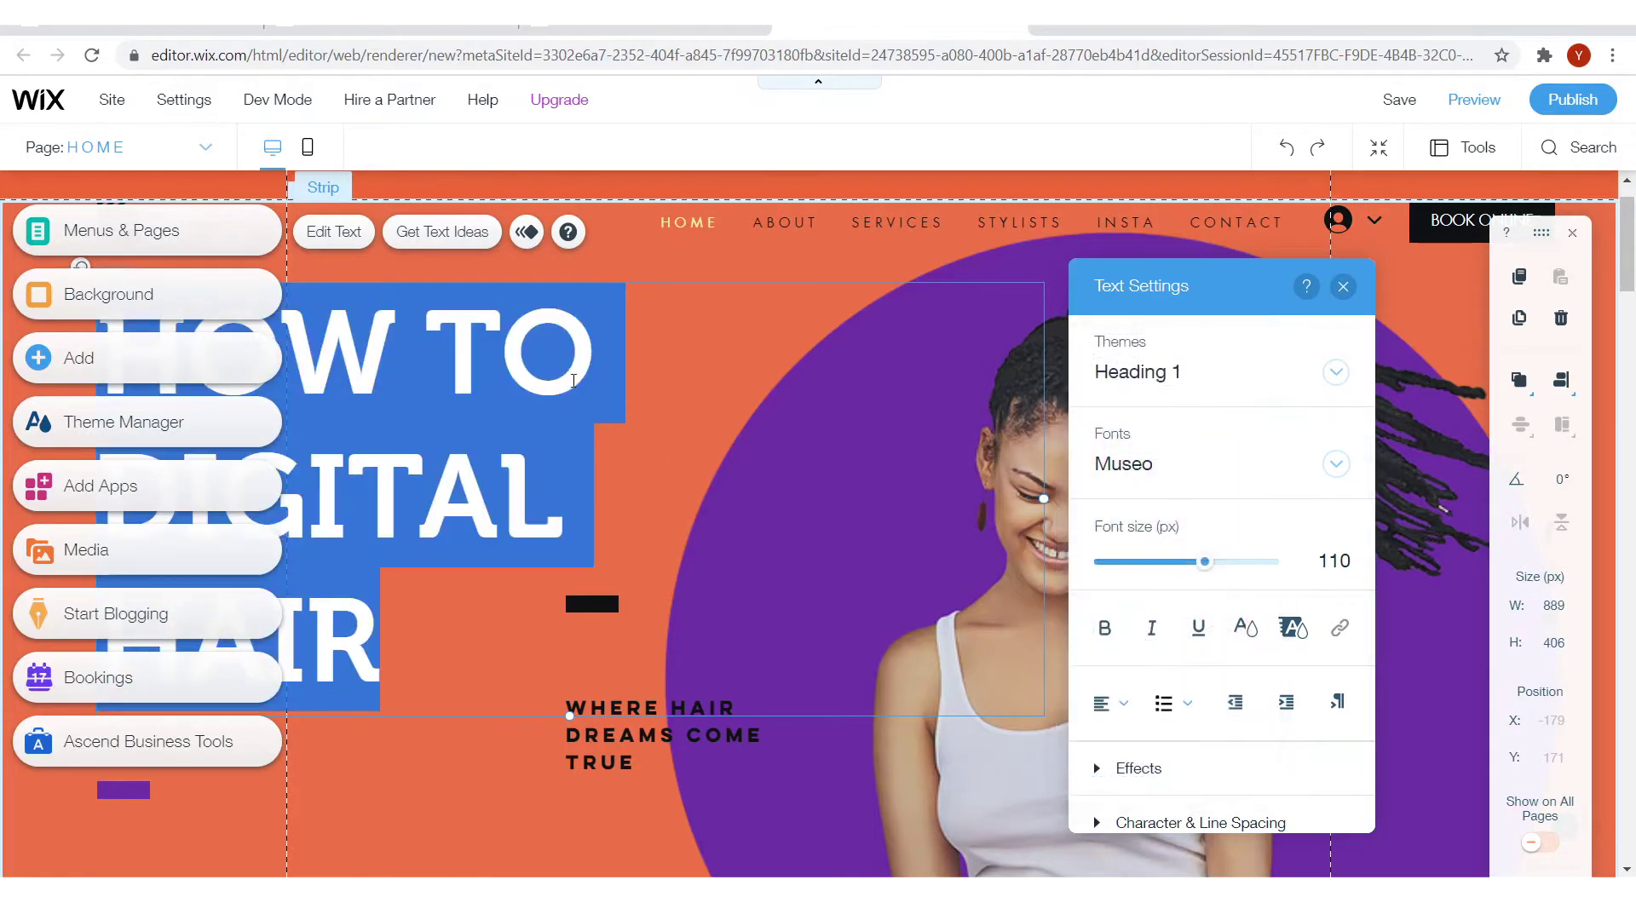
click(570, 484)
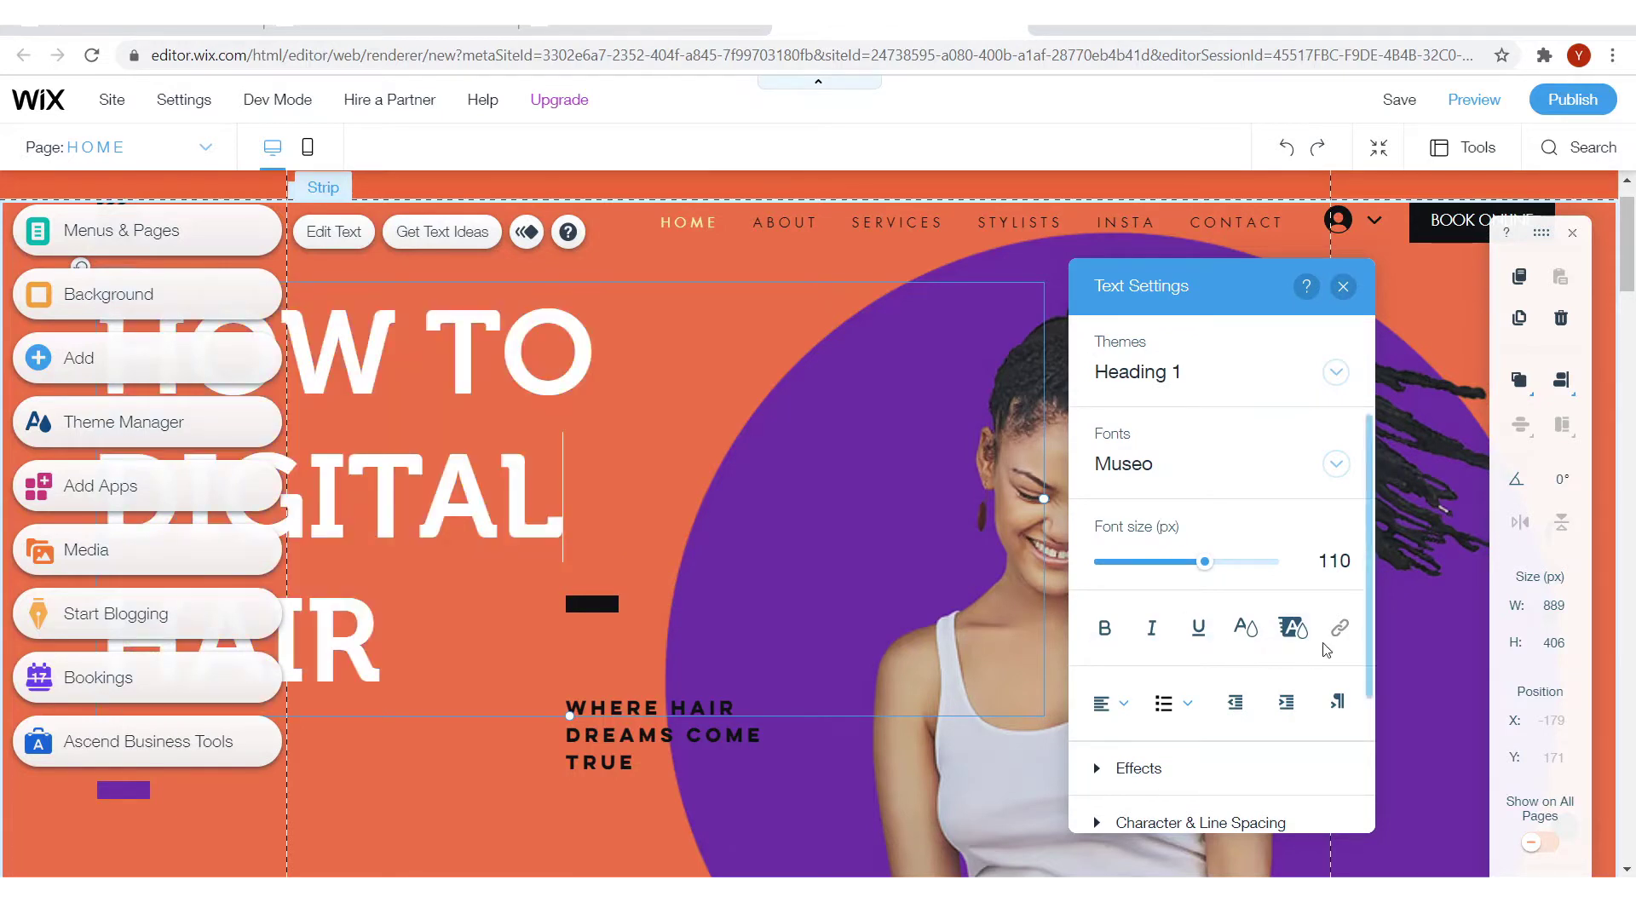
Look through the remaining text formatting options for the heading, close the text settings and preview the site
scroll(1321, 648, down, 3)
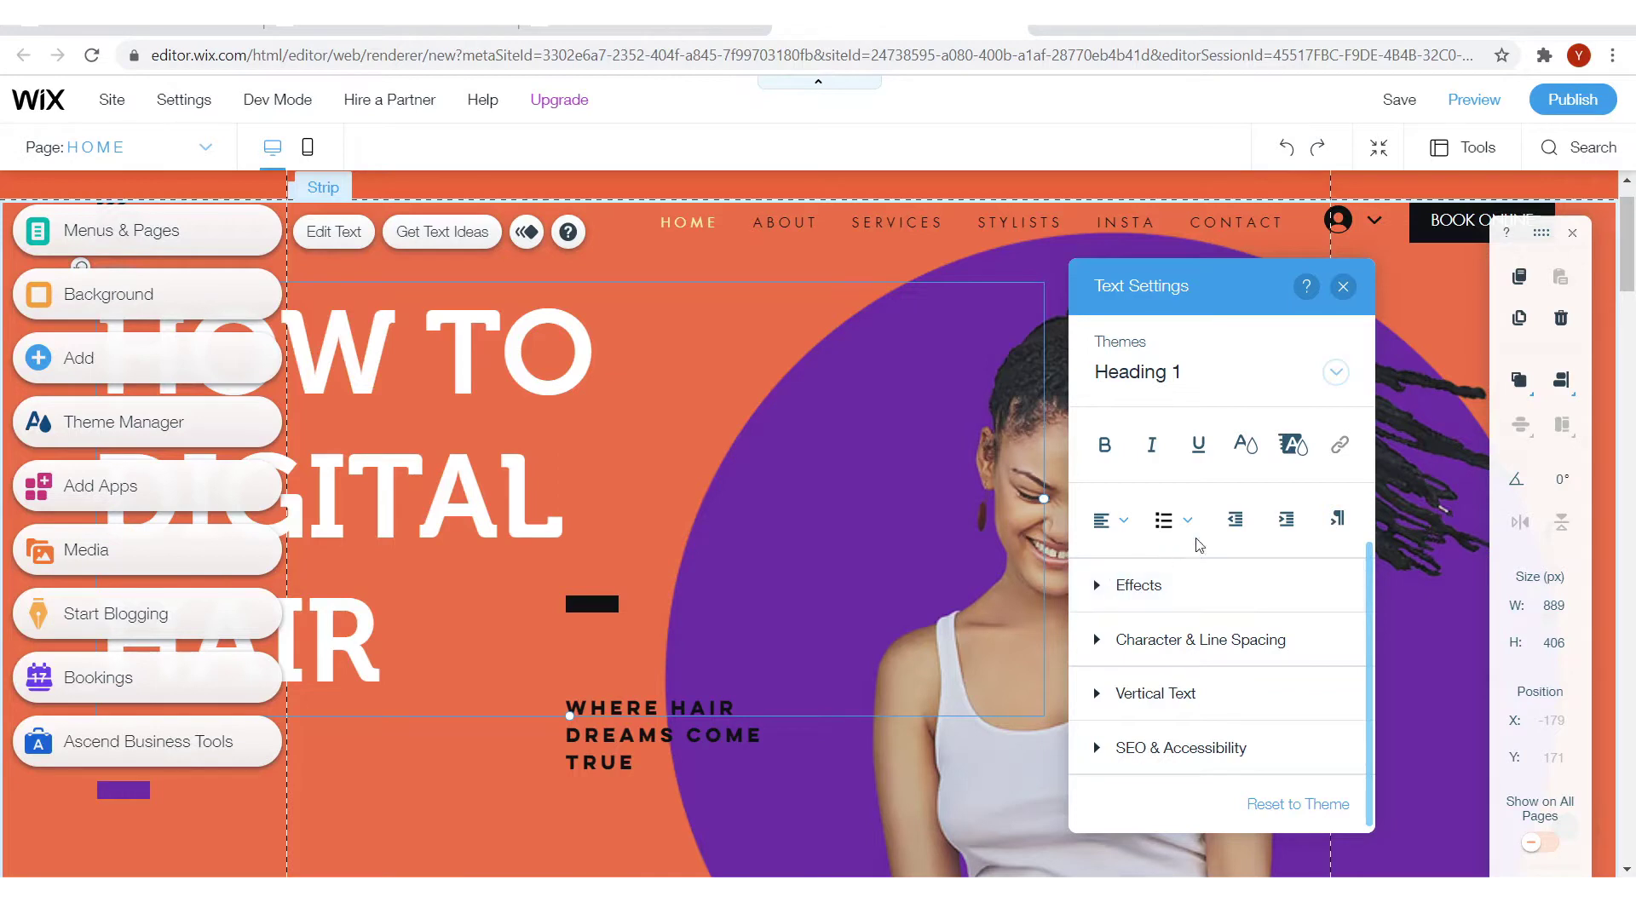
scroll(1231, 537, up, 2)
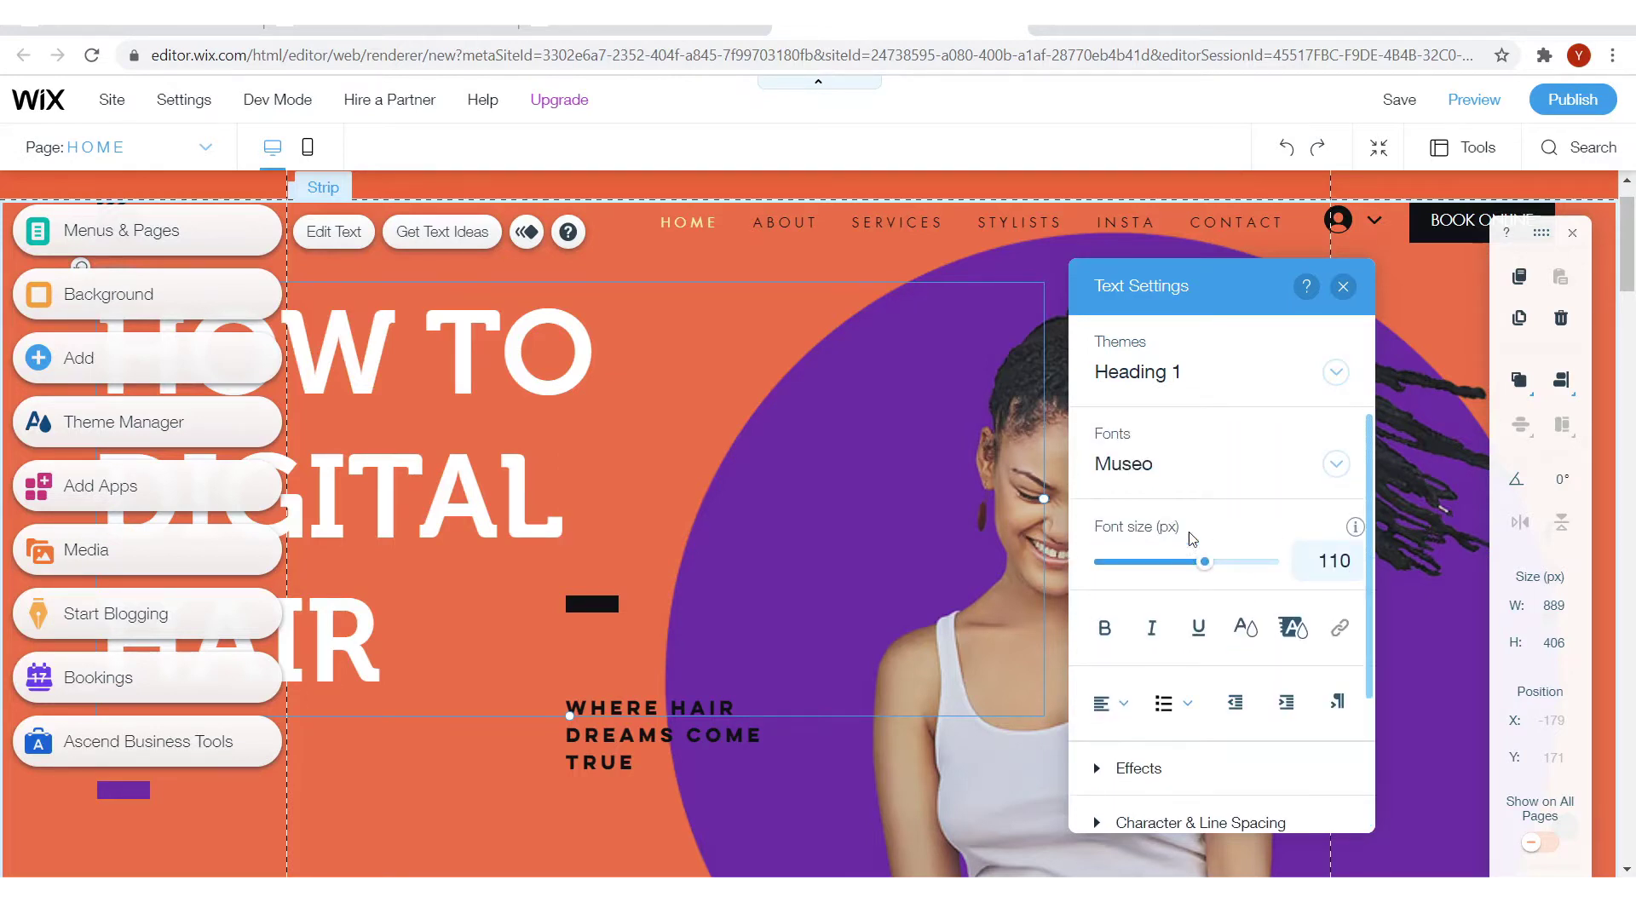
click(1344, 287)
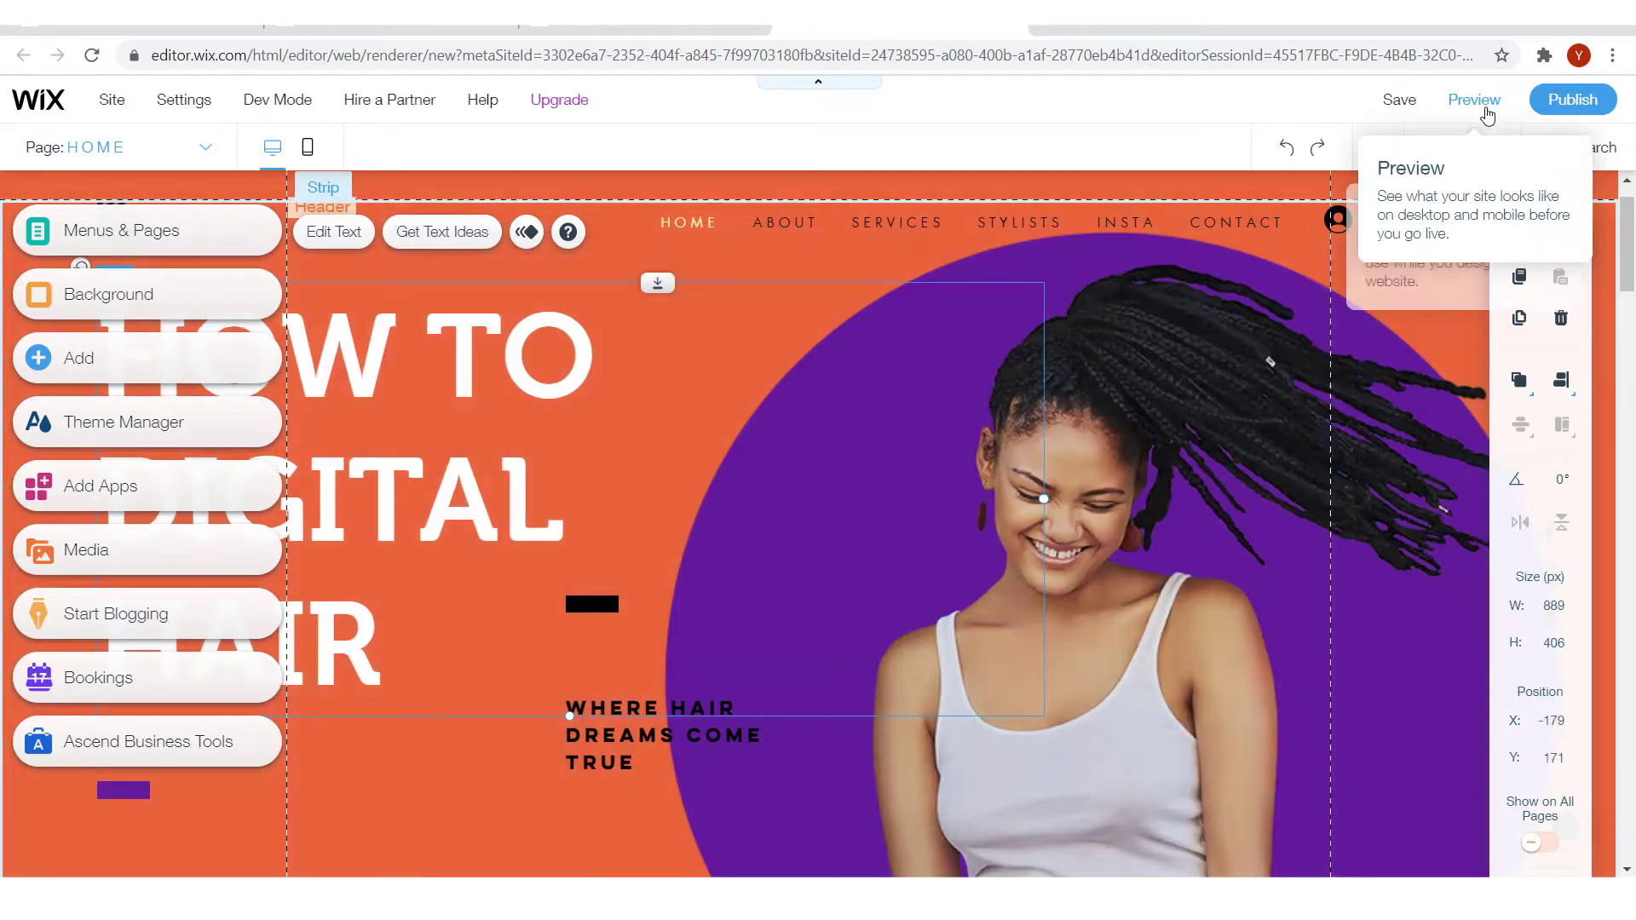
click(1498, 101)
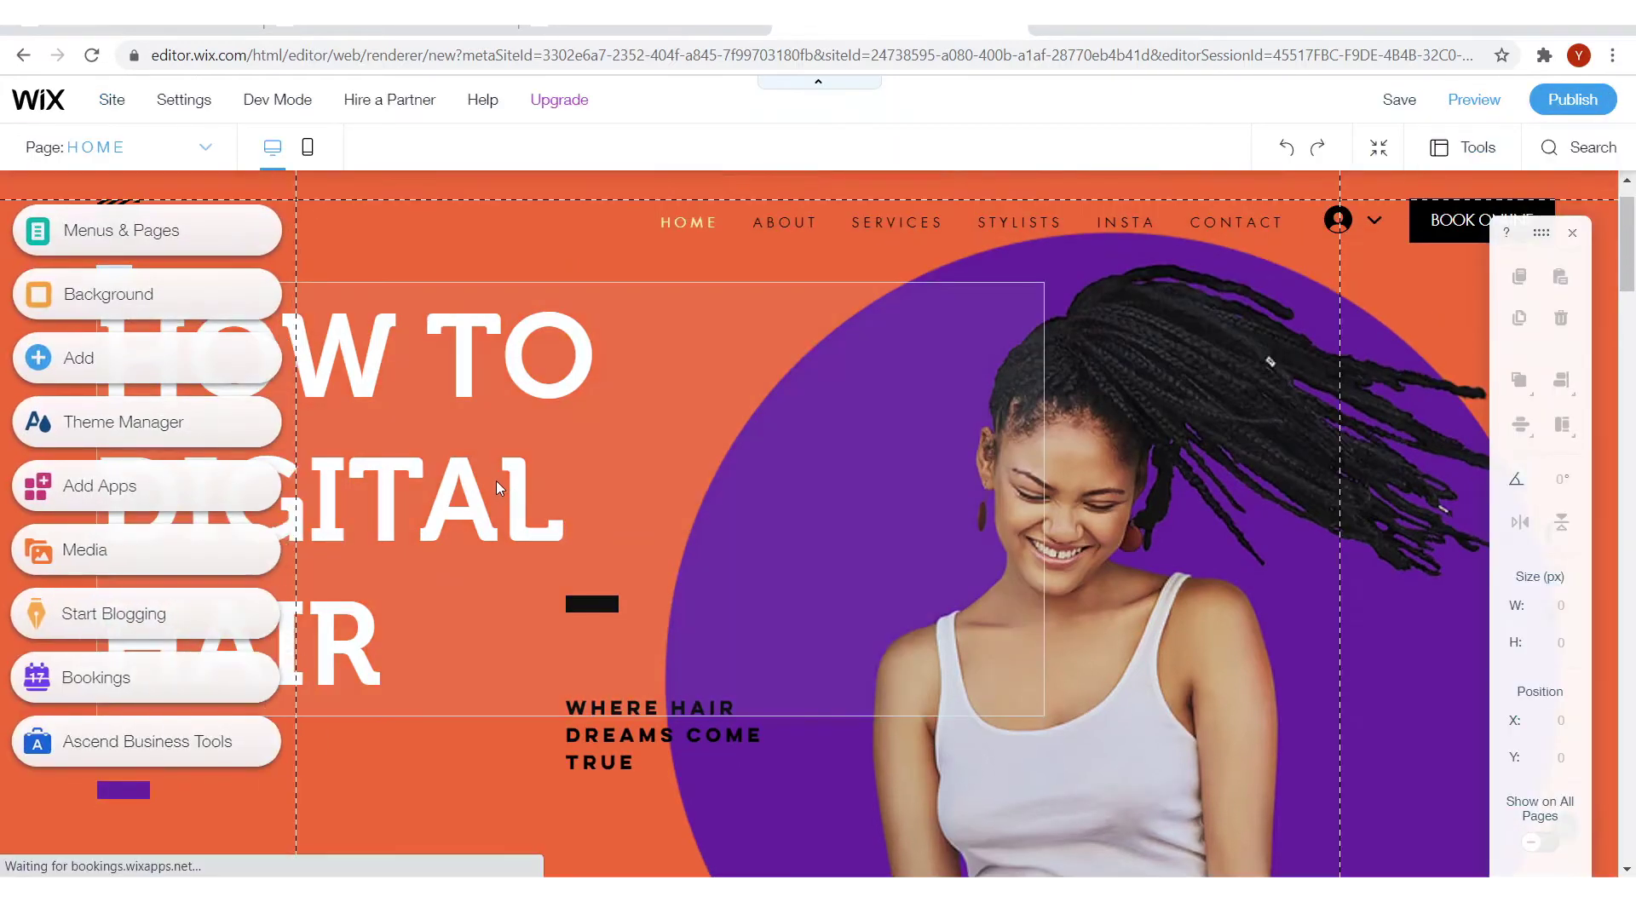
Open the image choices for the hero strip's background and look through the Media from Wix photos
click(546, 466)
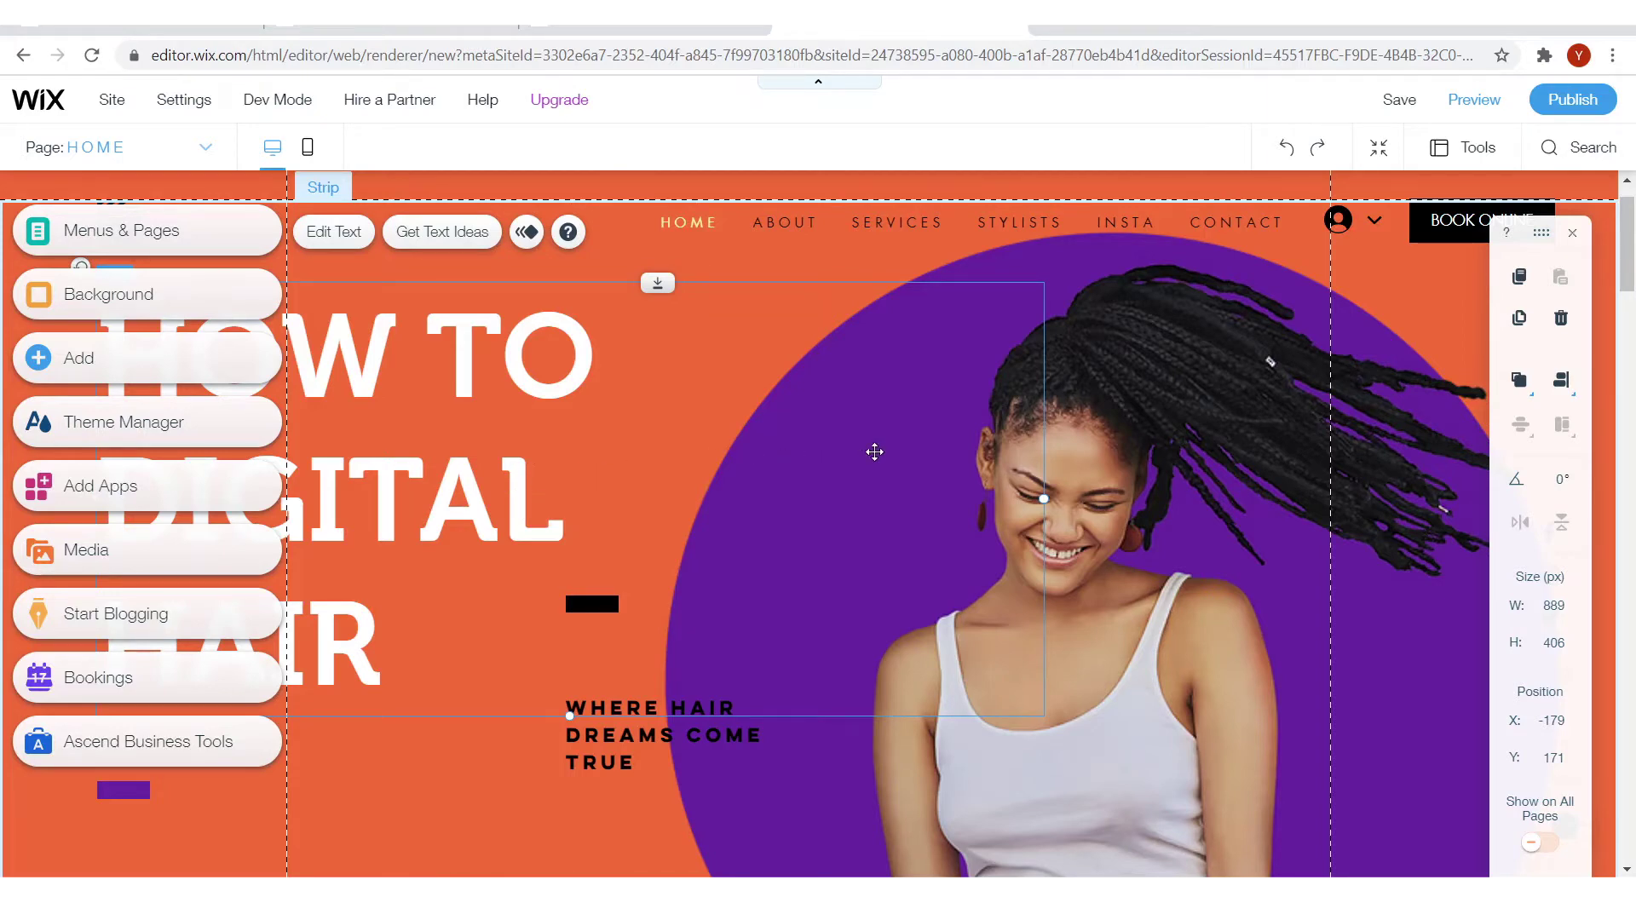
click(1197, 440)
scroll(1177, 429, down, 2)
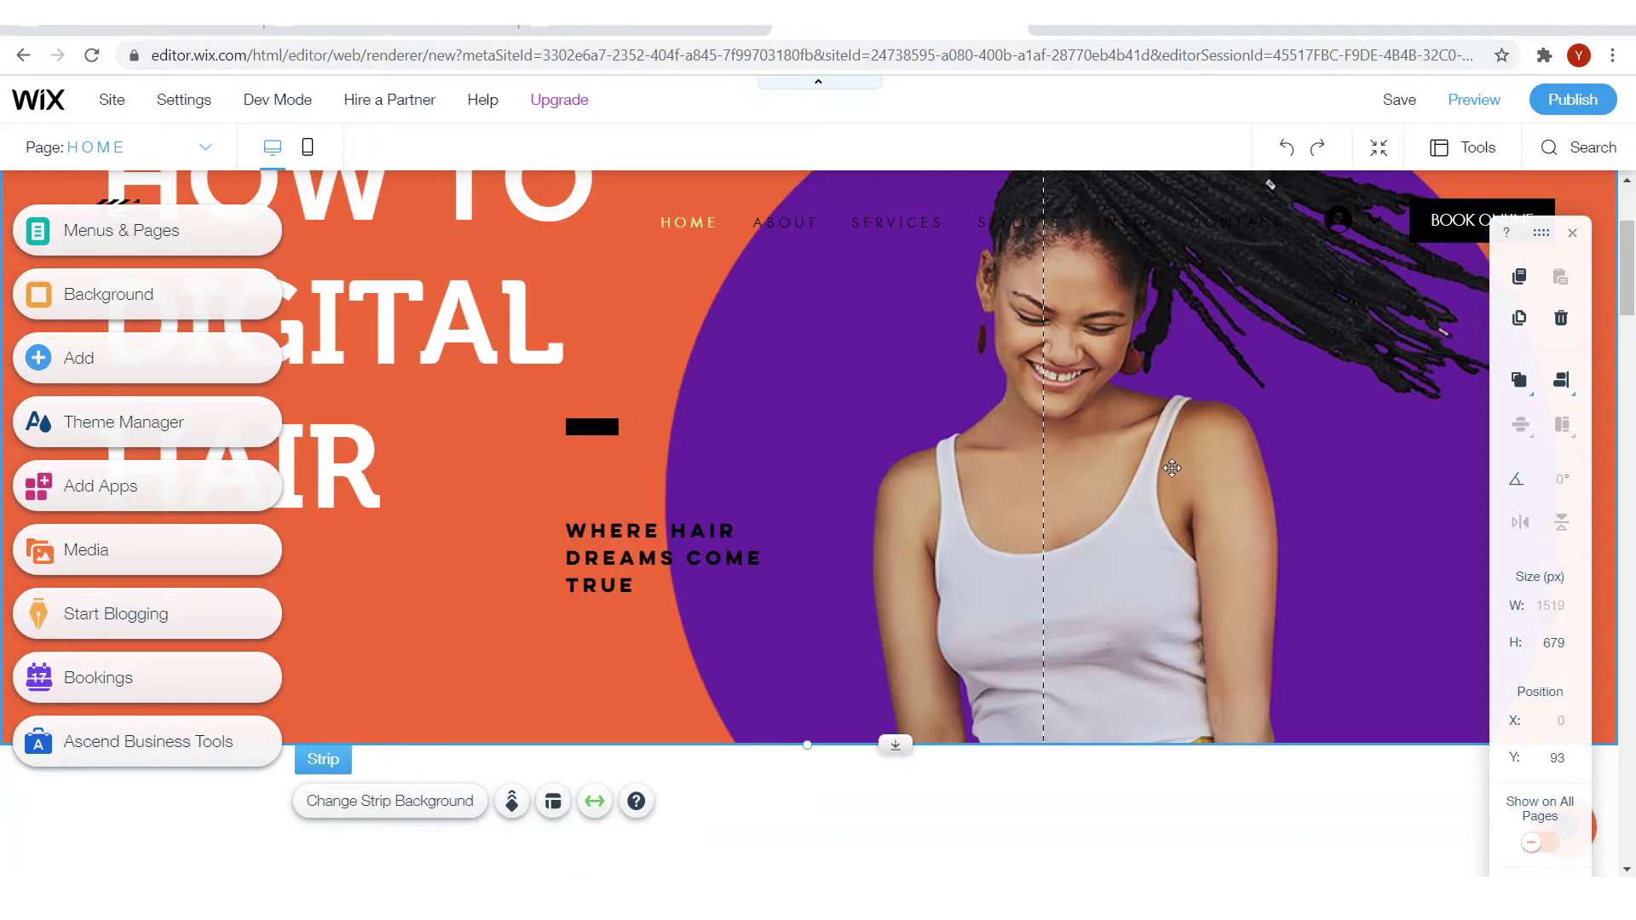
scroll(1172, 468, up, 3)
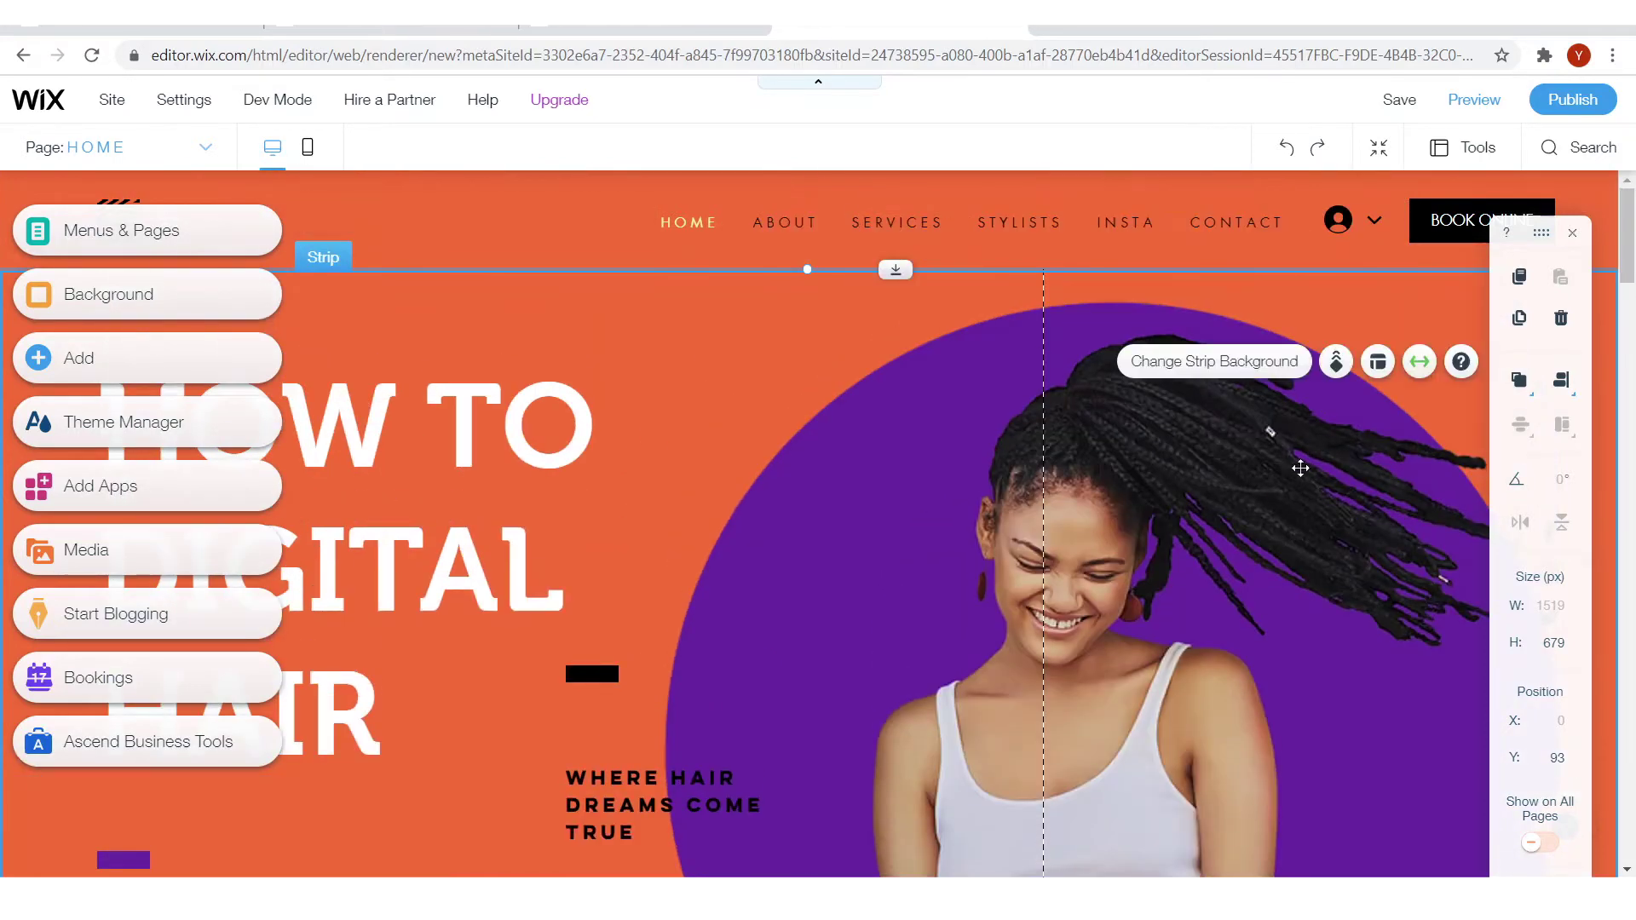
click(1200, 366)
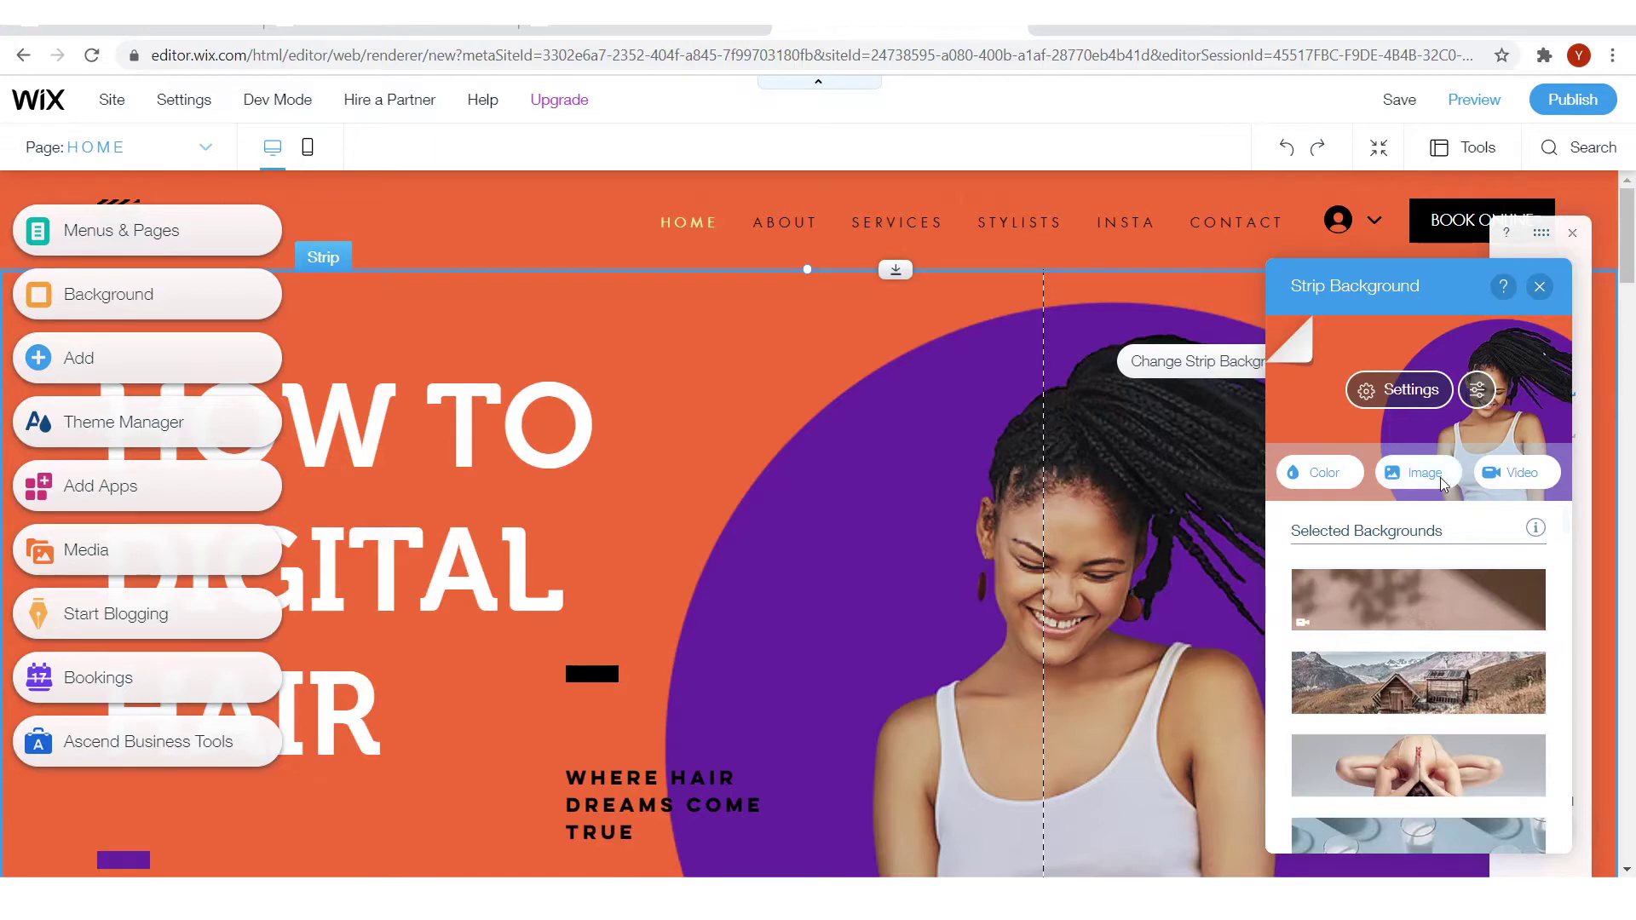
click(1441, 477)
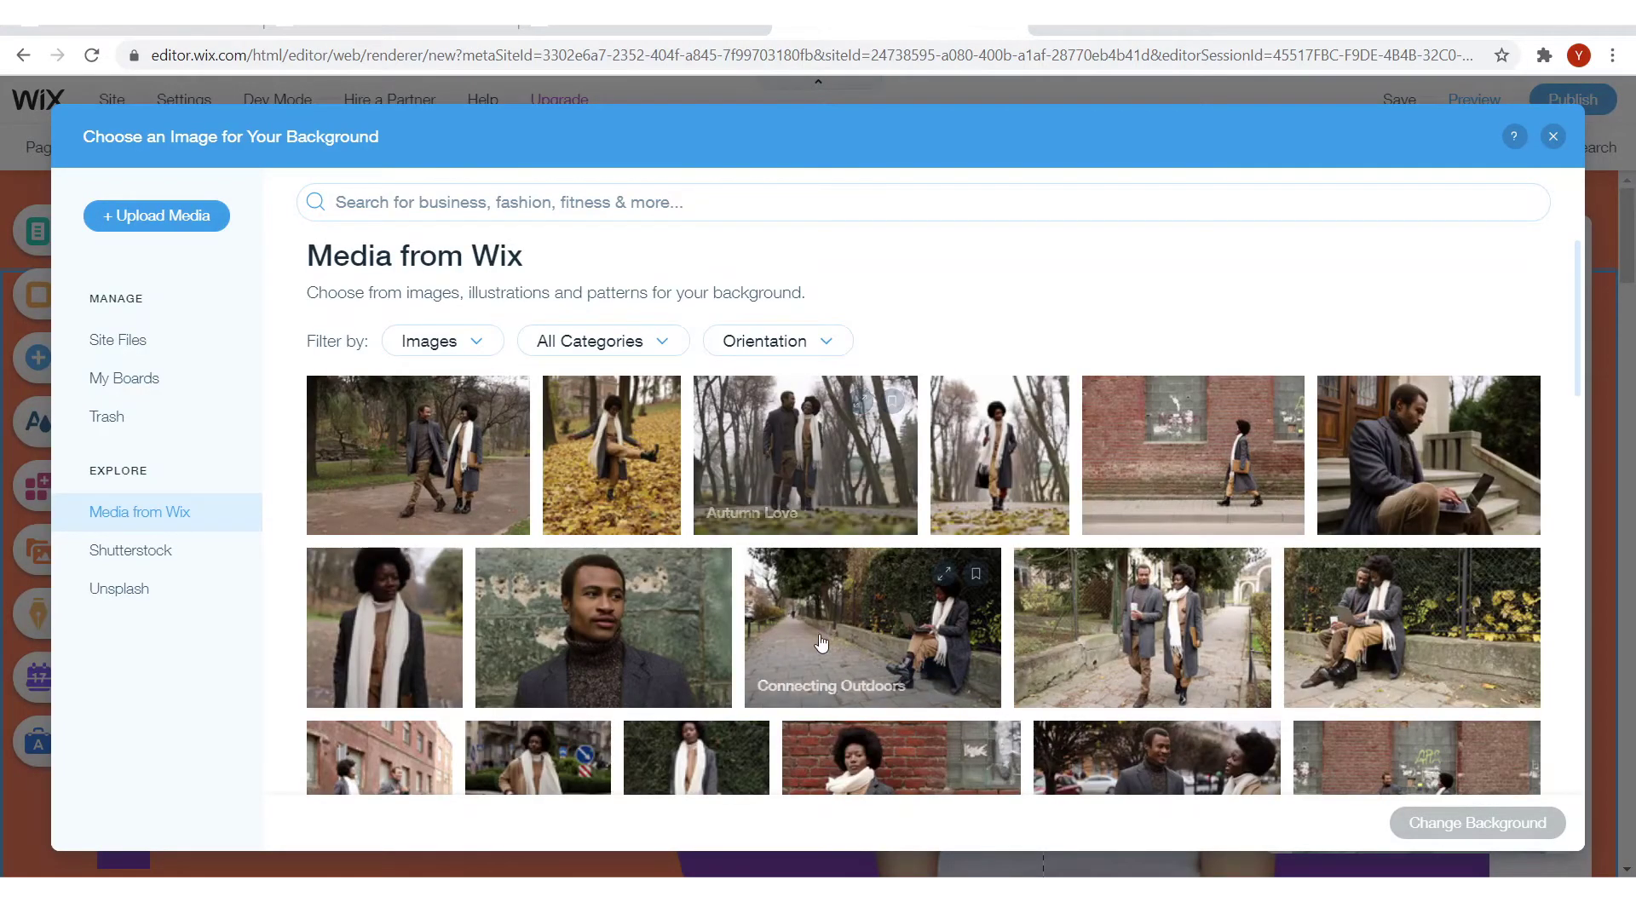
scroll(1187, 606, down, 5)
mouse_move(1187, 614)
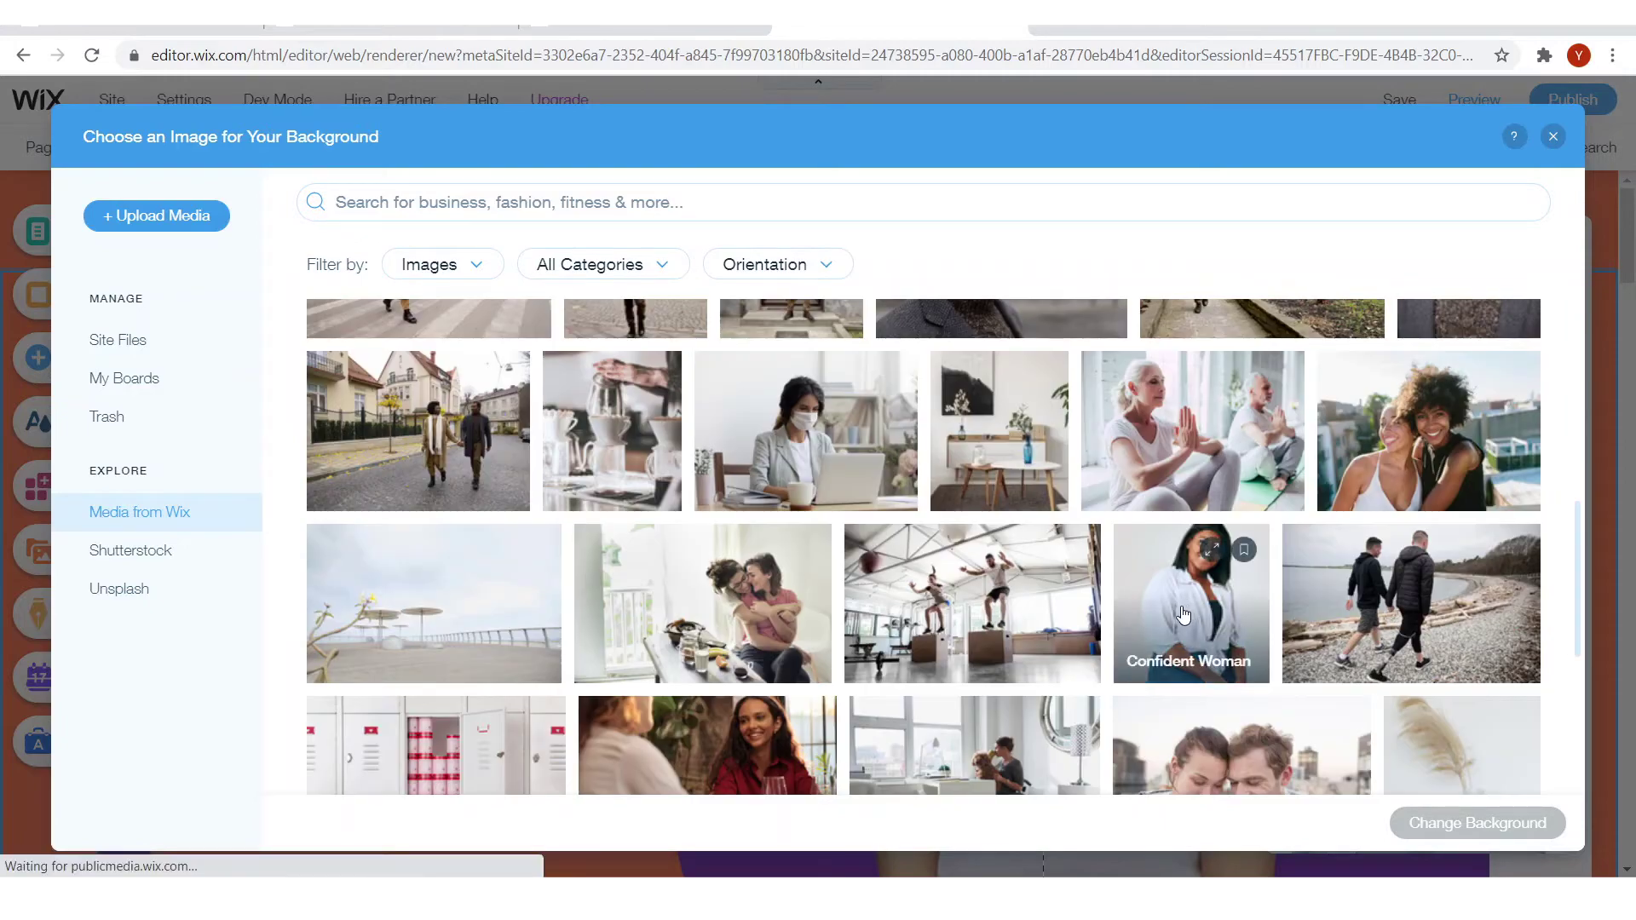
scroll(1172, 614, down, 5)
scroll(420, 625, up, 14)
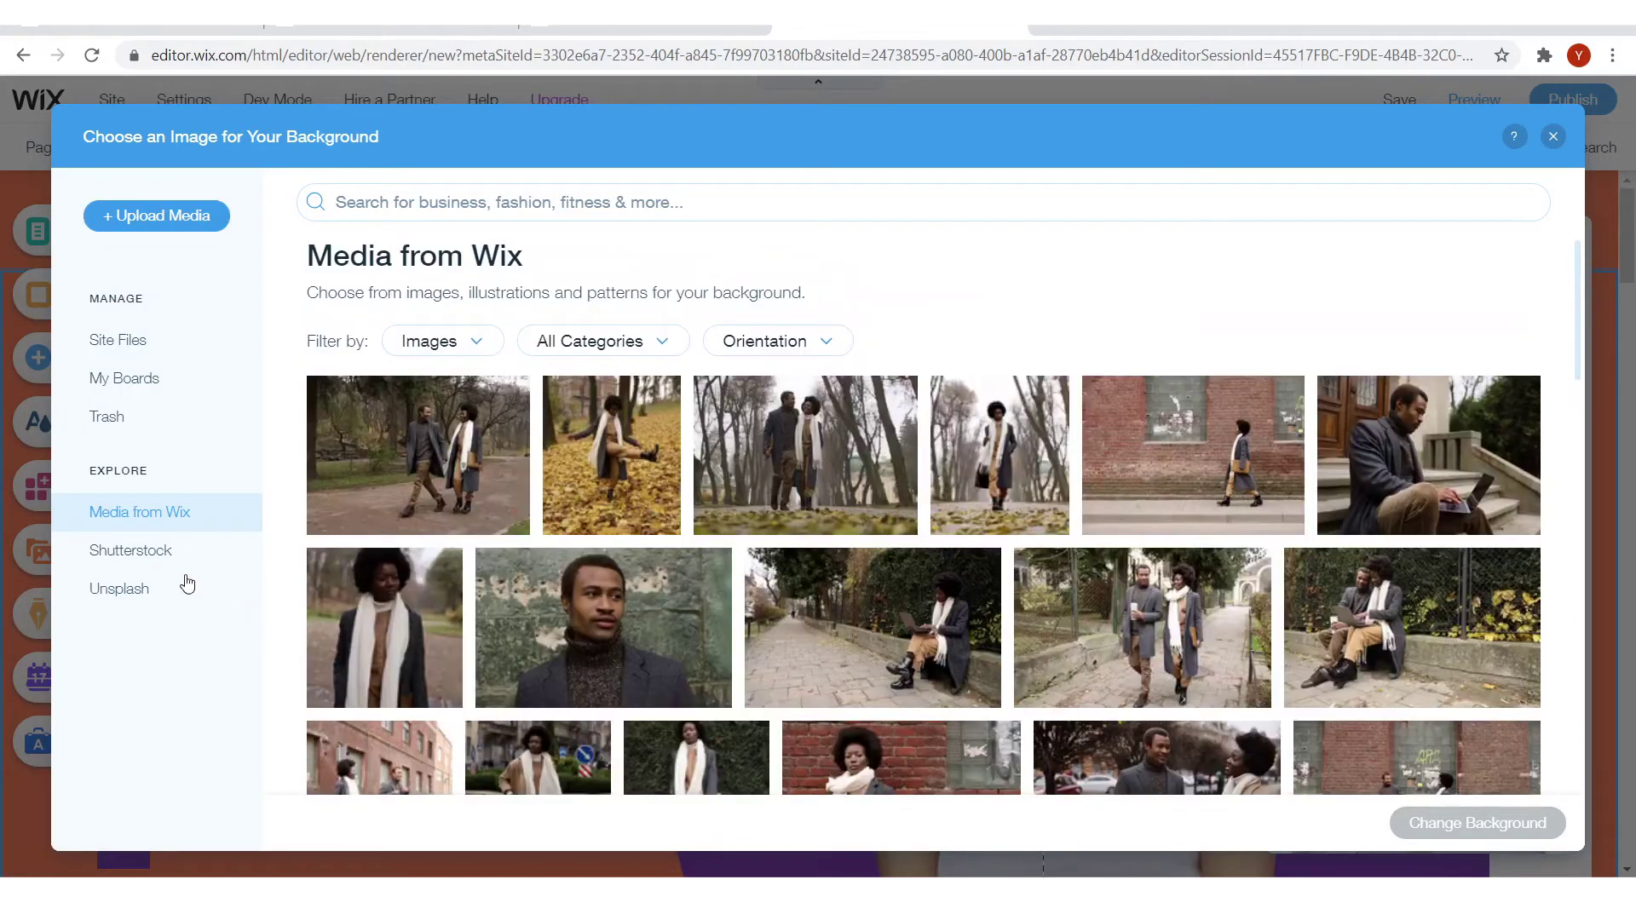
Search the Unsplash photo collection for "hair"
click(187, 586)
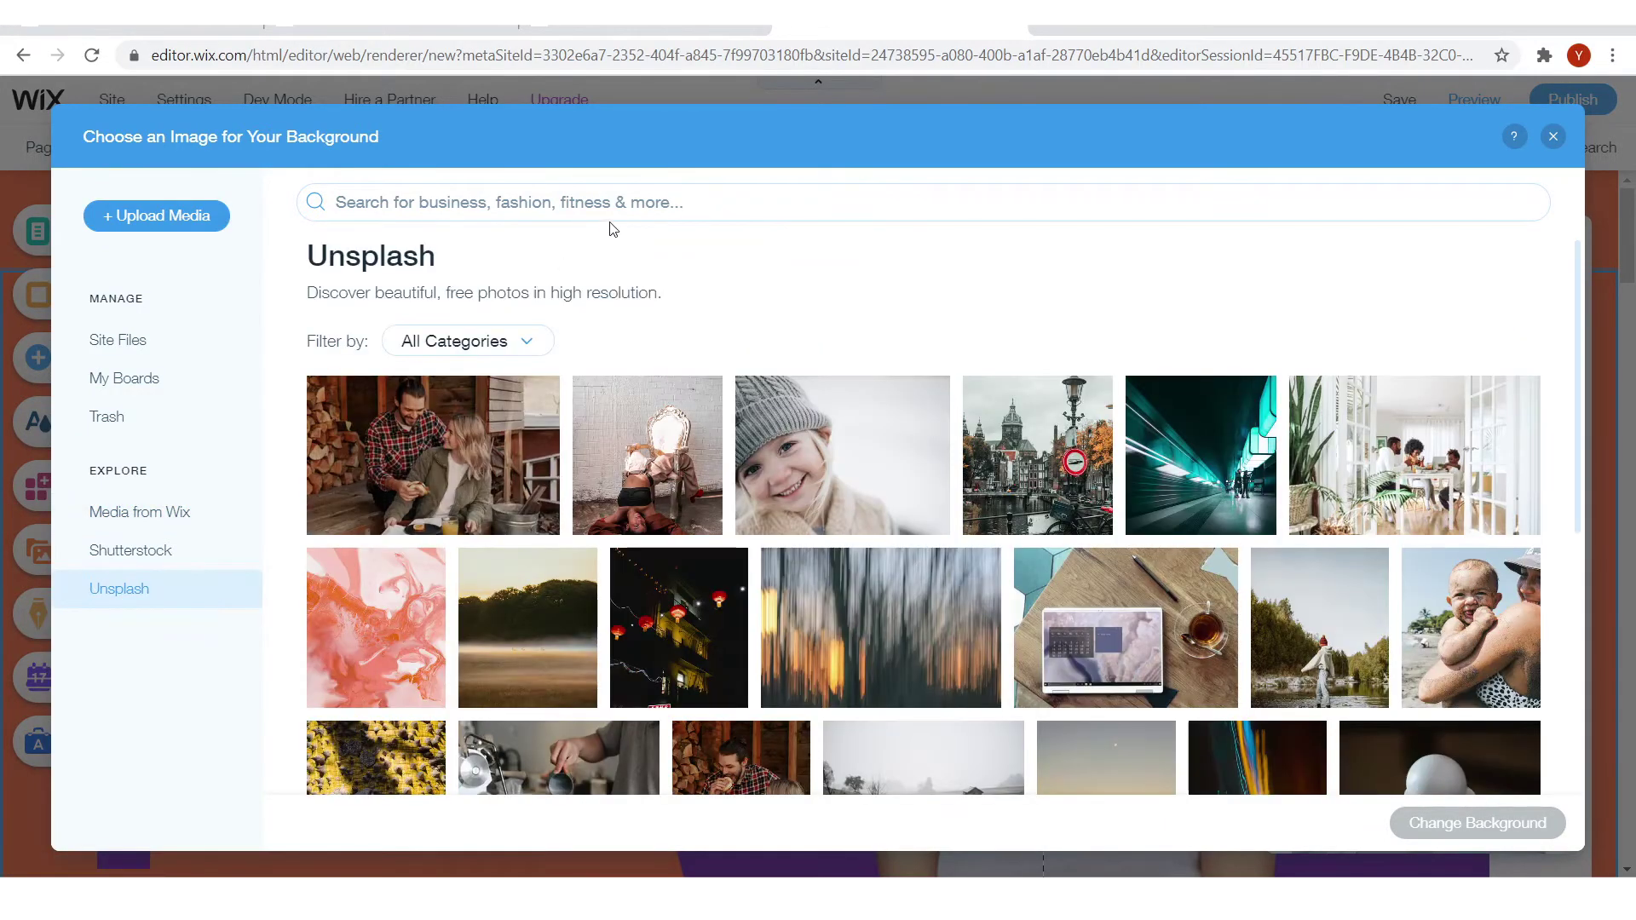
click(626, 208)
text(hair)
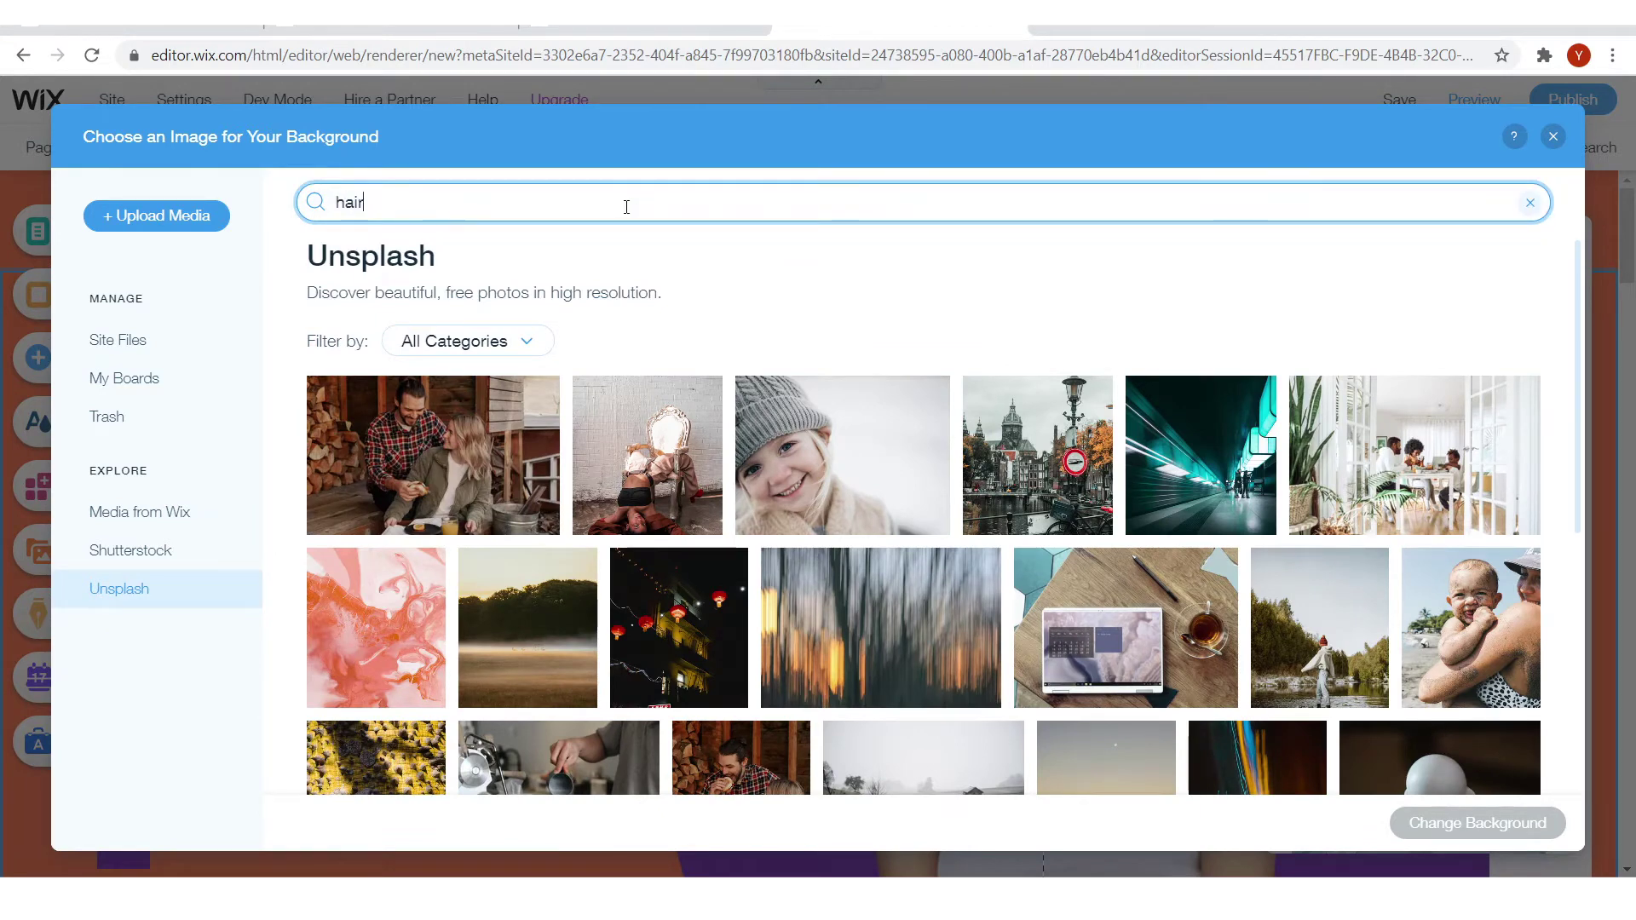
key(Return)
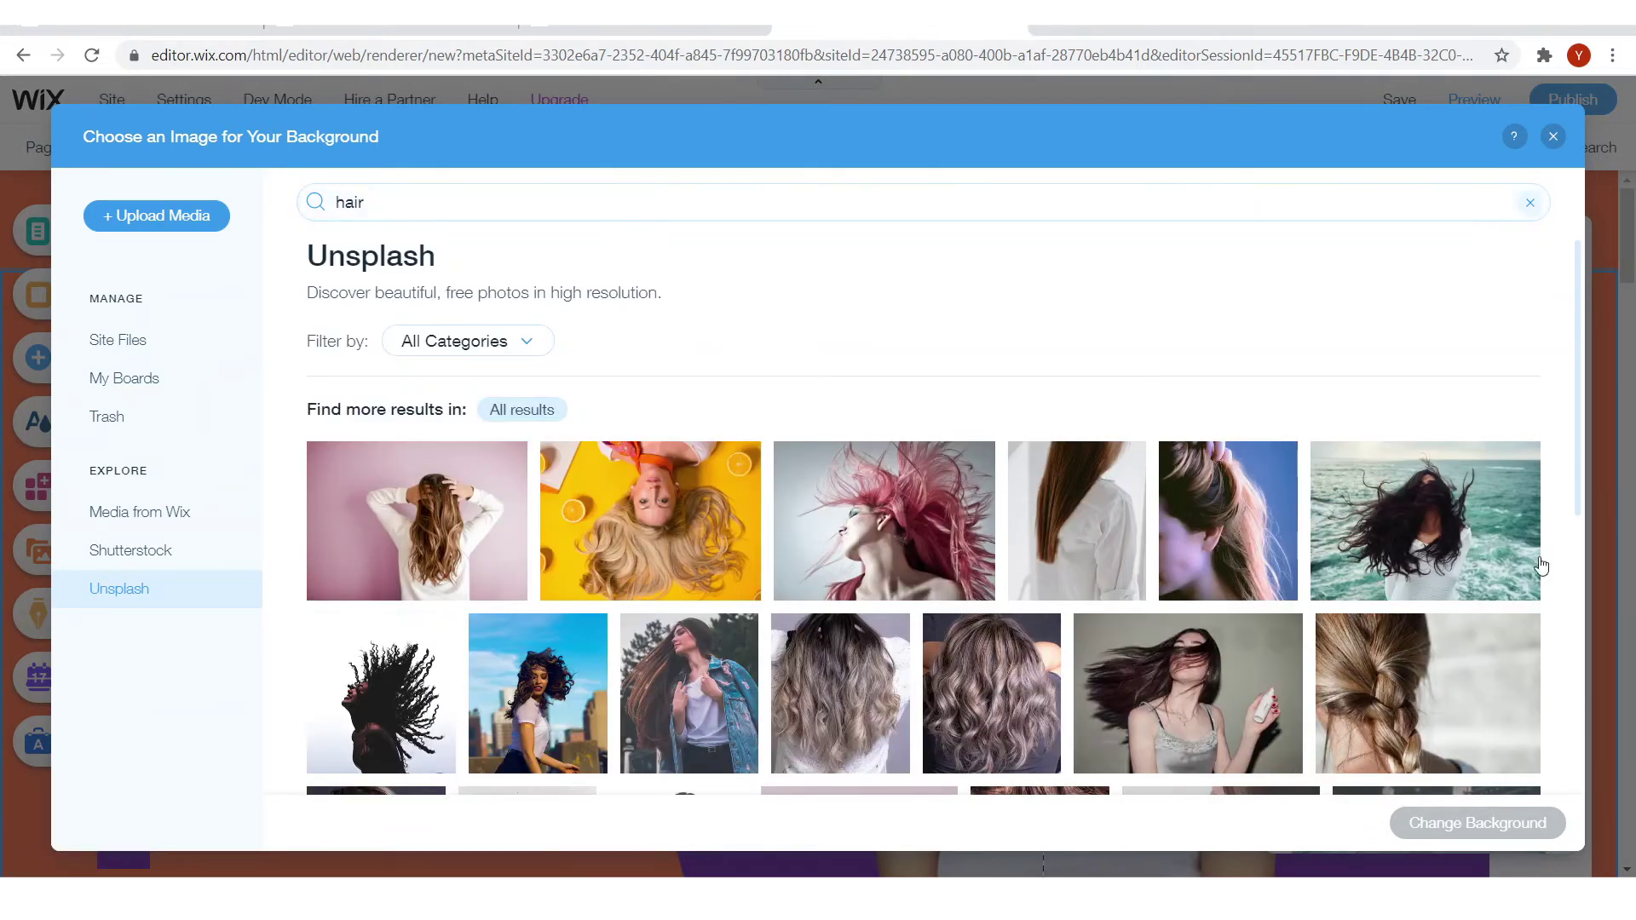
Set the photo of the long-haired woman seen from behind against a pink wall as the hero strip's background
mouse_move(567, 528)
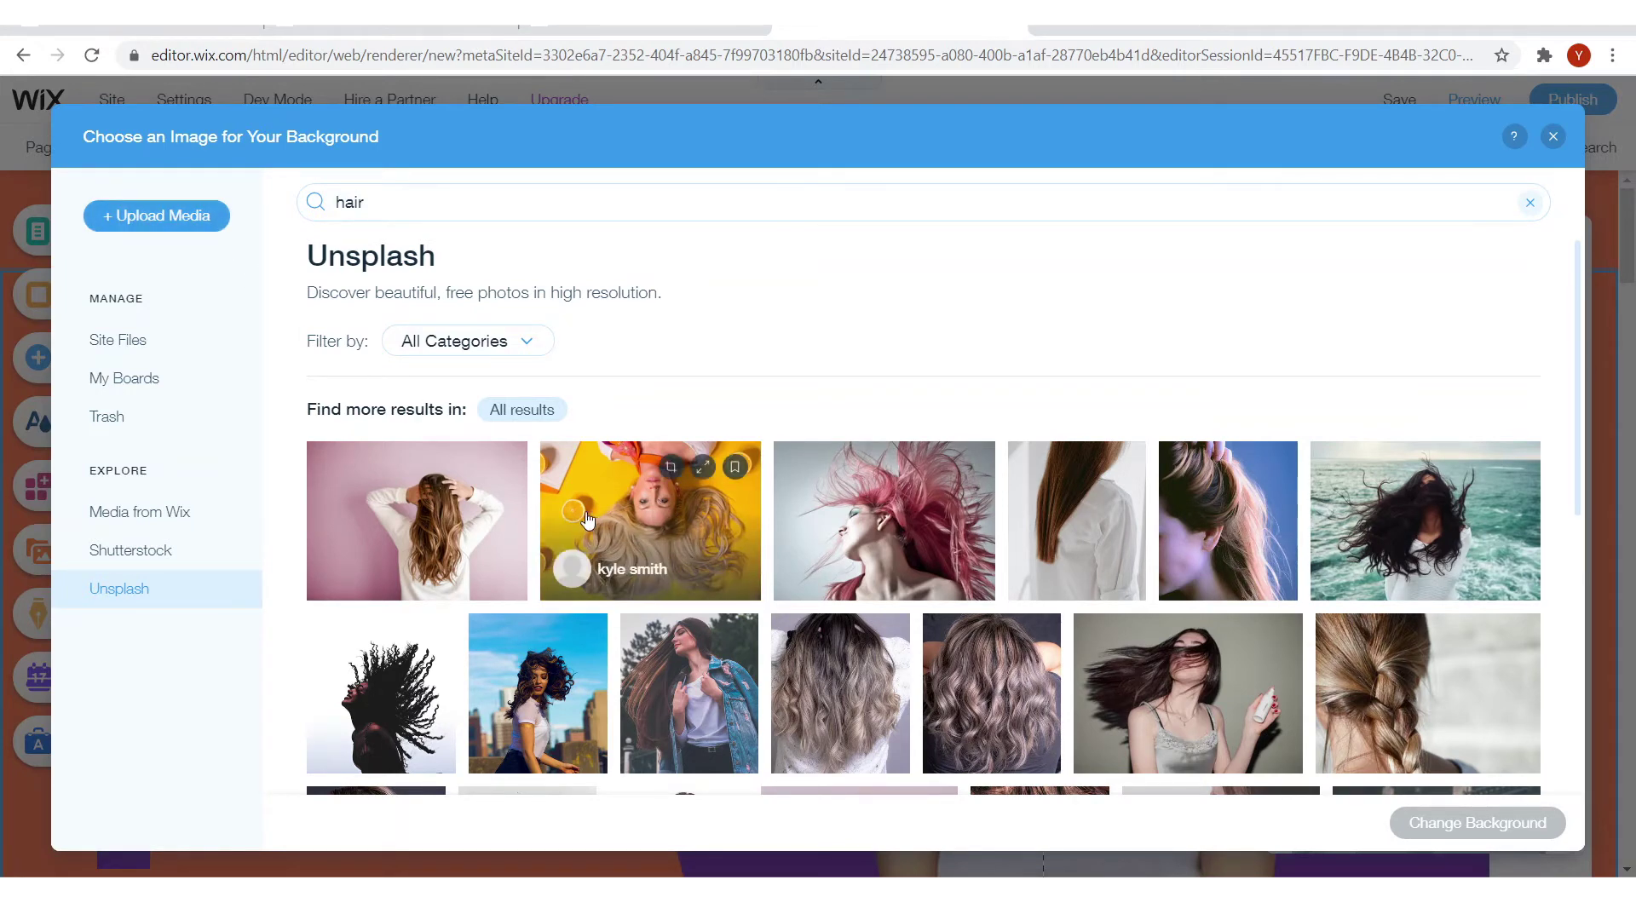
scroll(587, 512, down, 4)
scroll(586, 512, down, 3)
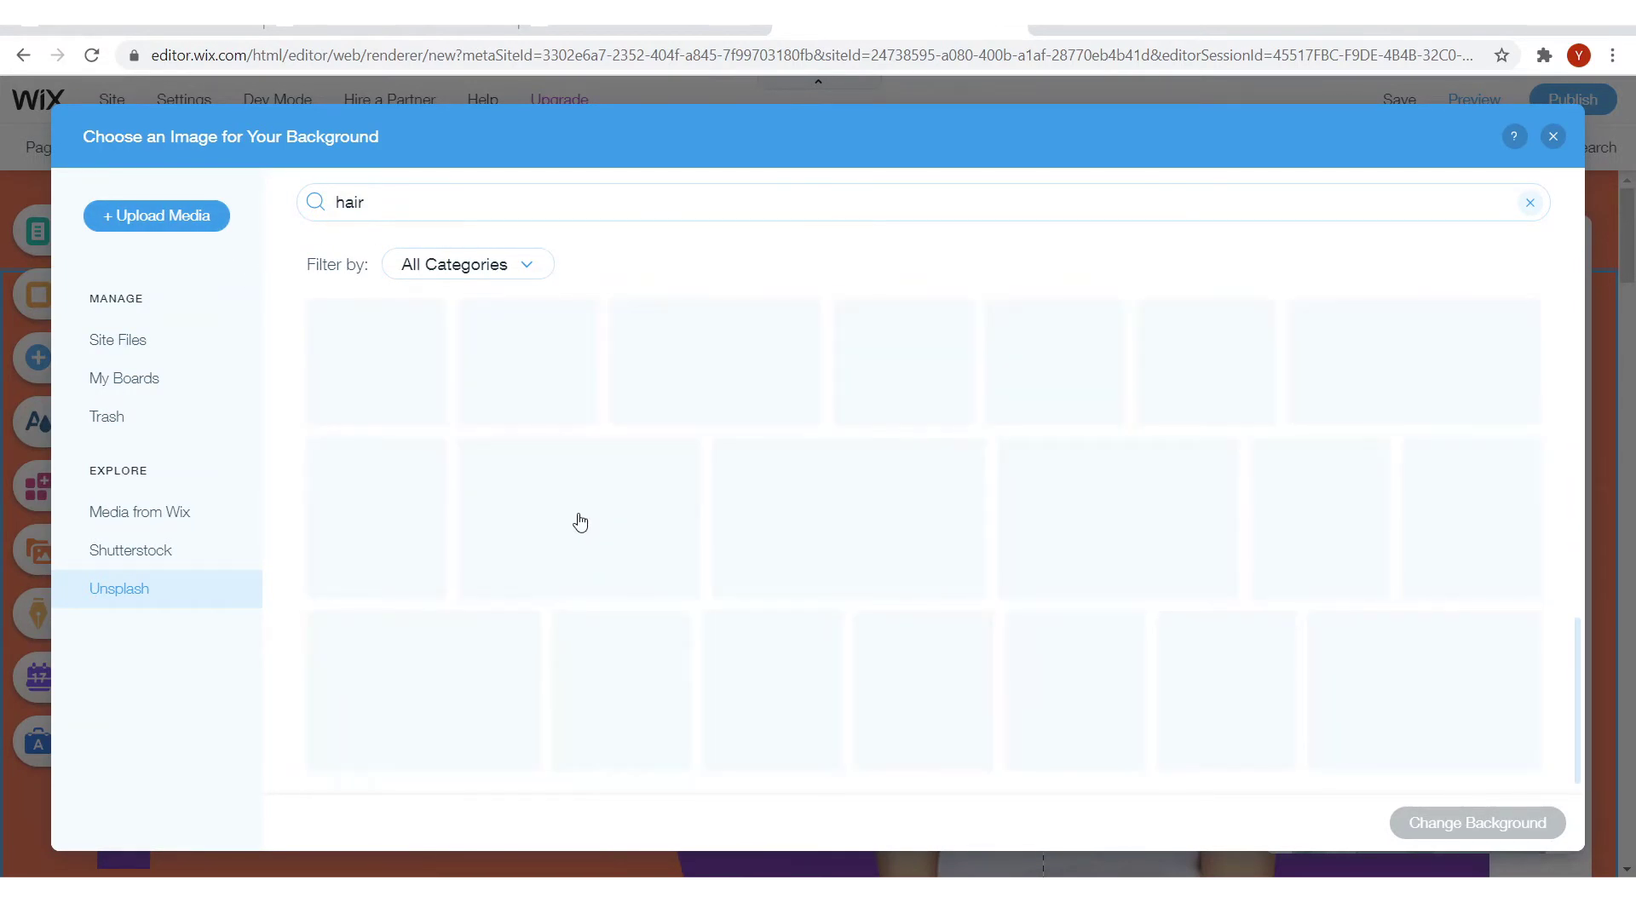
scroll(563, 520, up, 7)
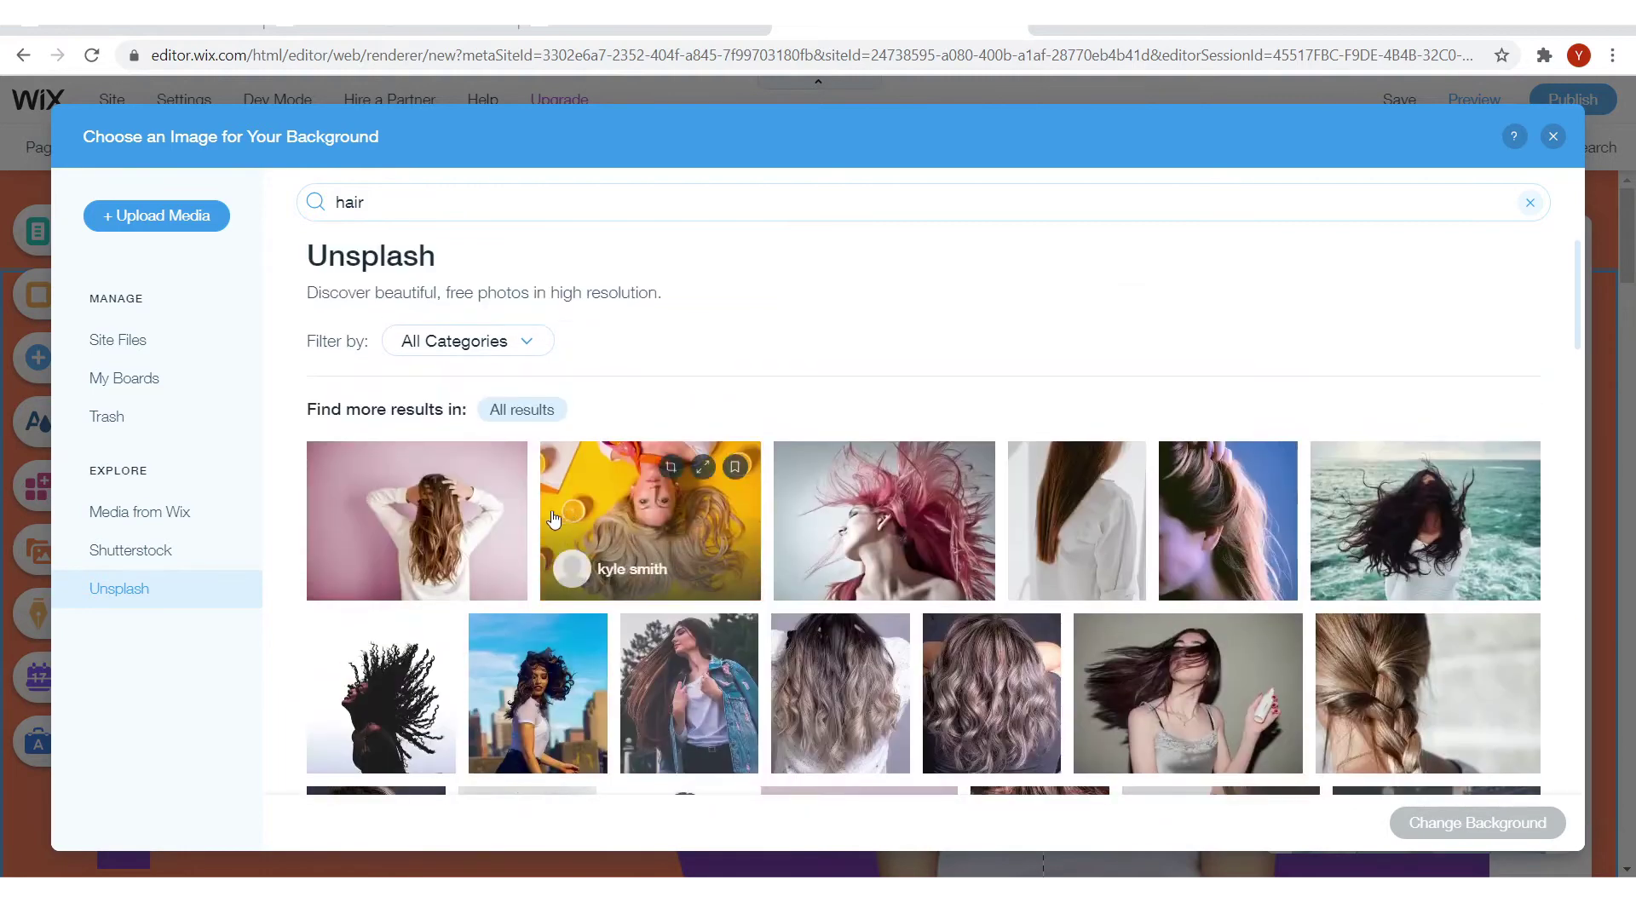
click(412, 519)
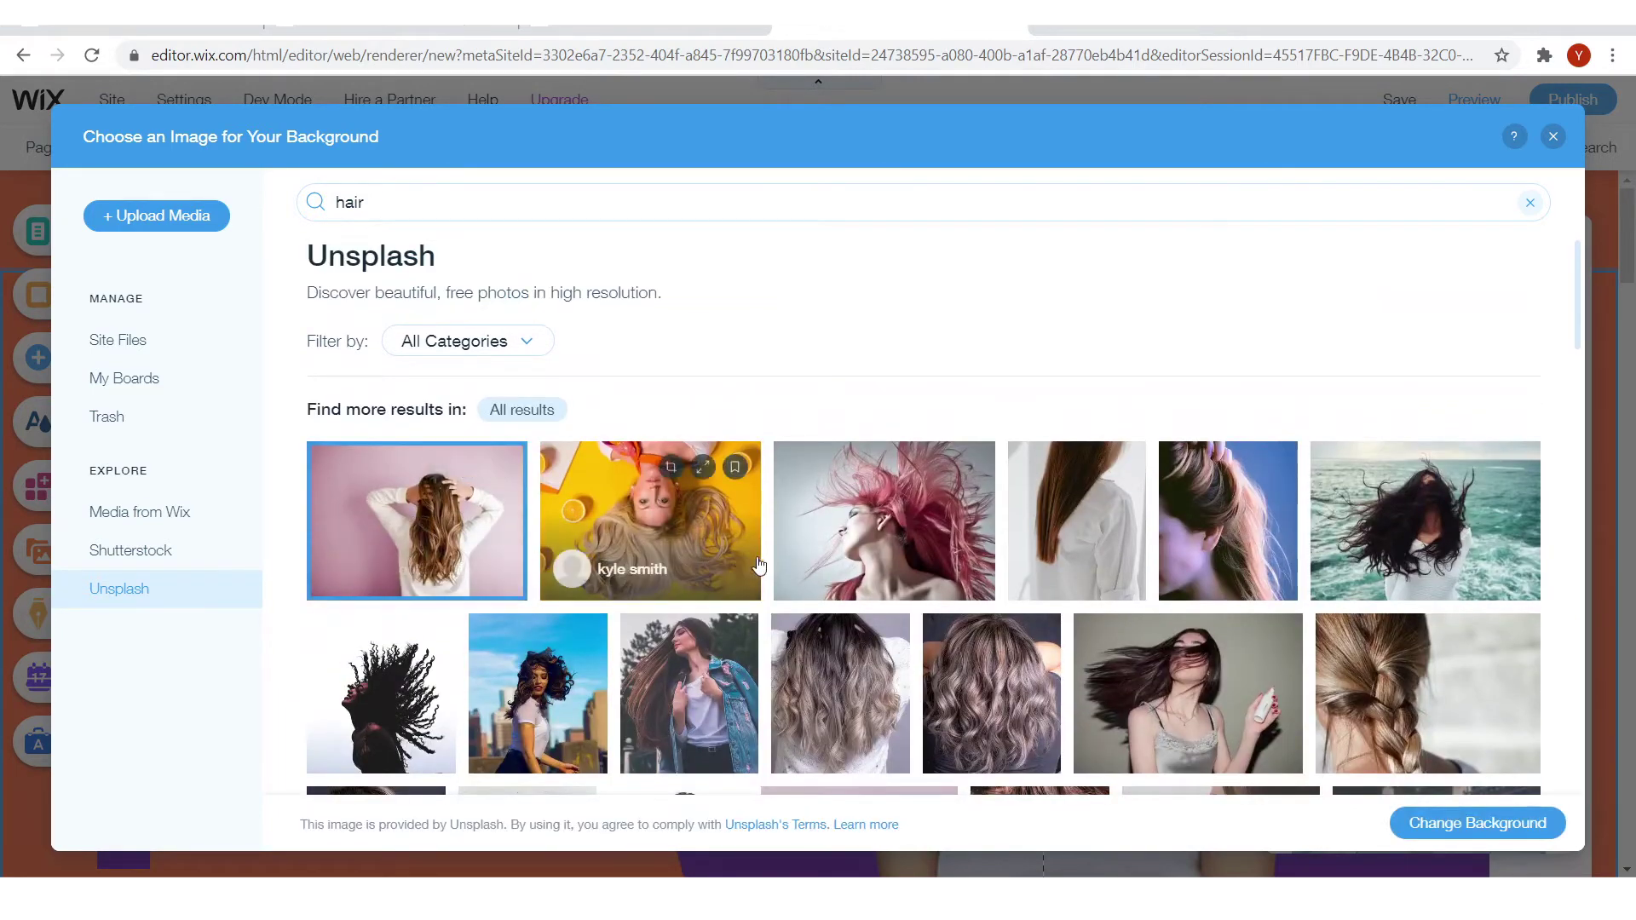
click(1496, 824)
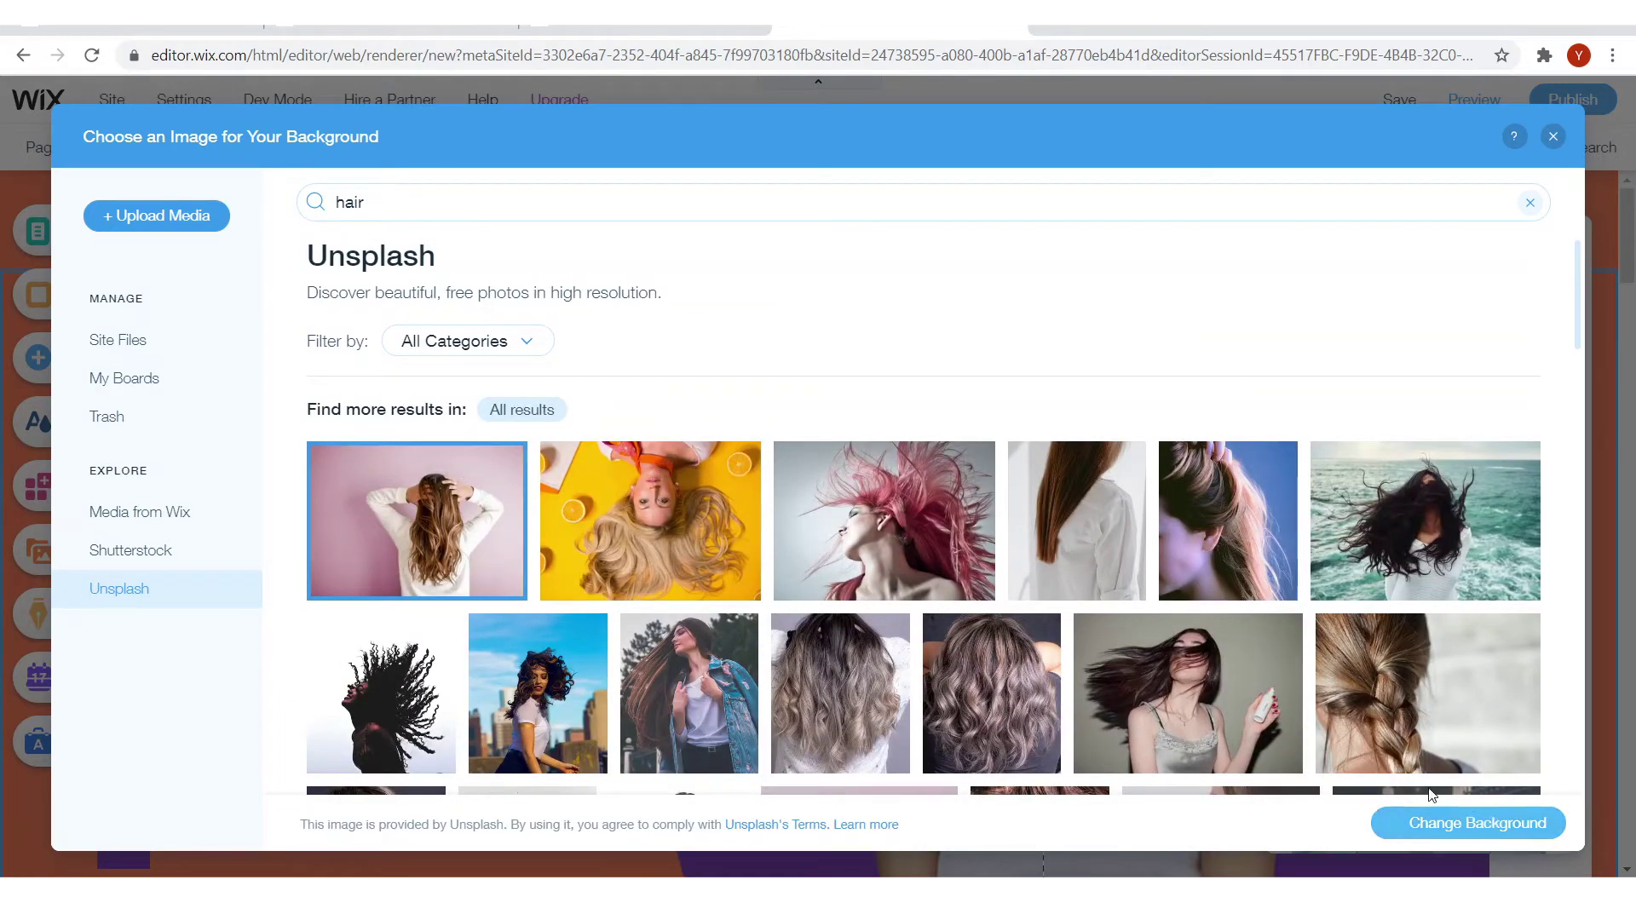
mouse_move(1336, 757)
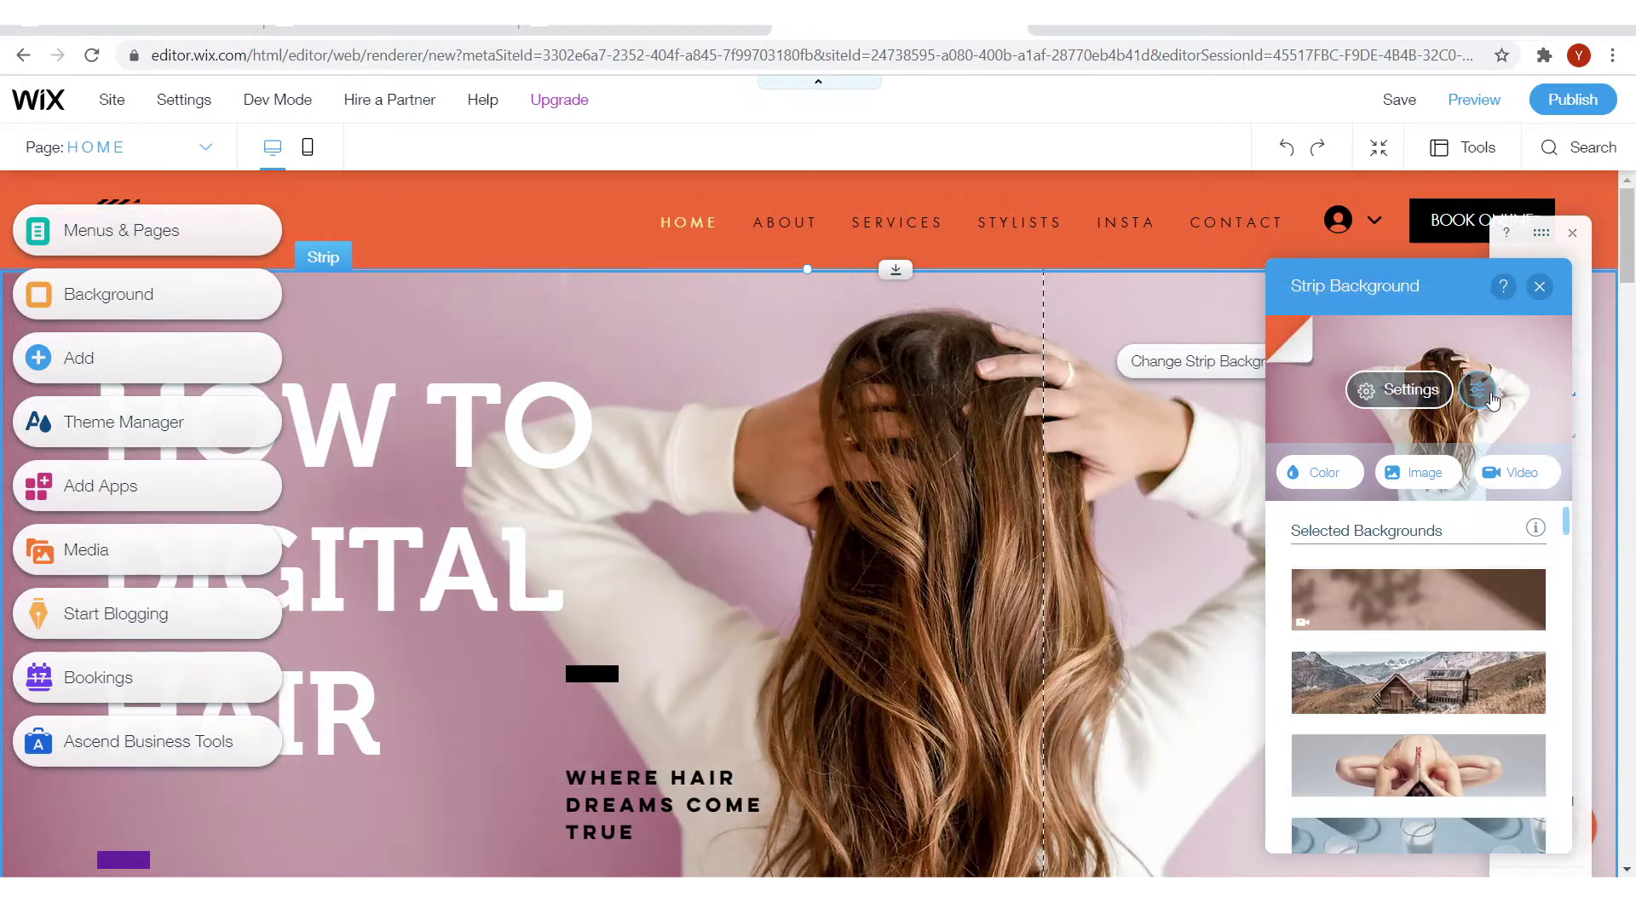
Crop the hero background photo inward from its upper-right corner to about 2621 × 1806 px and save it
click(1483, 390)
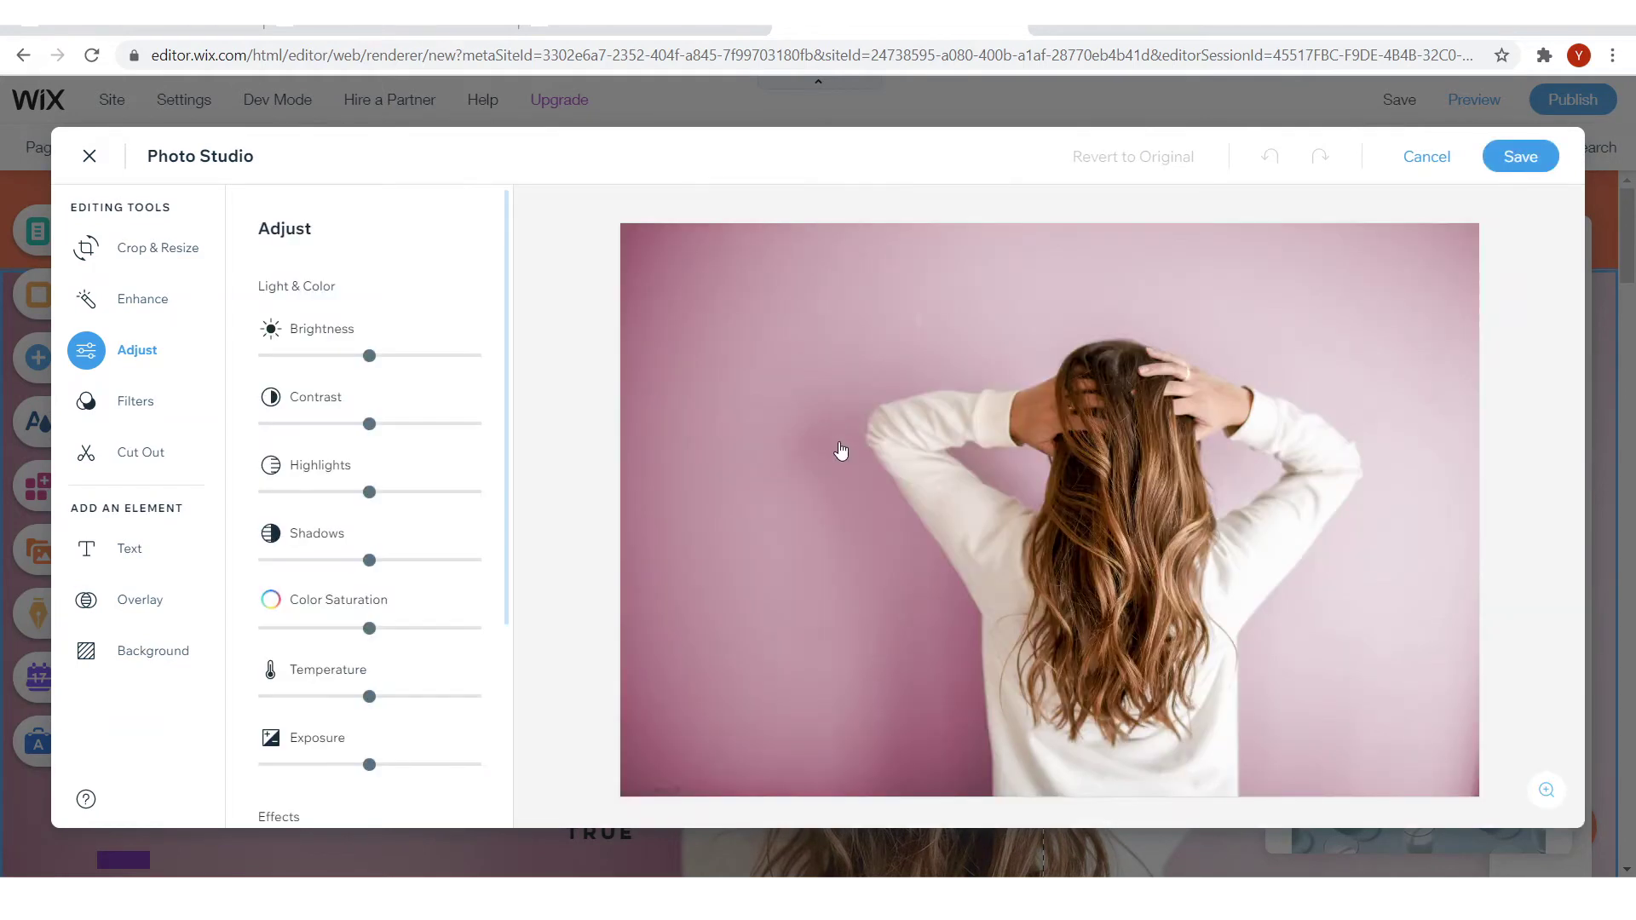
click(174, 259)
drag(1476, 223, 1366, 280)
drag(1230, 462, 1267, 466)
click(1500, 162)
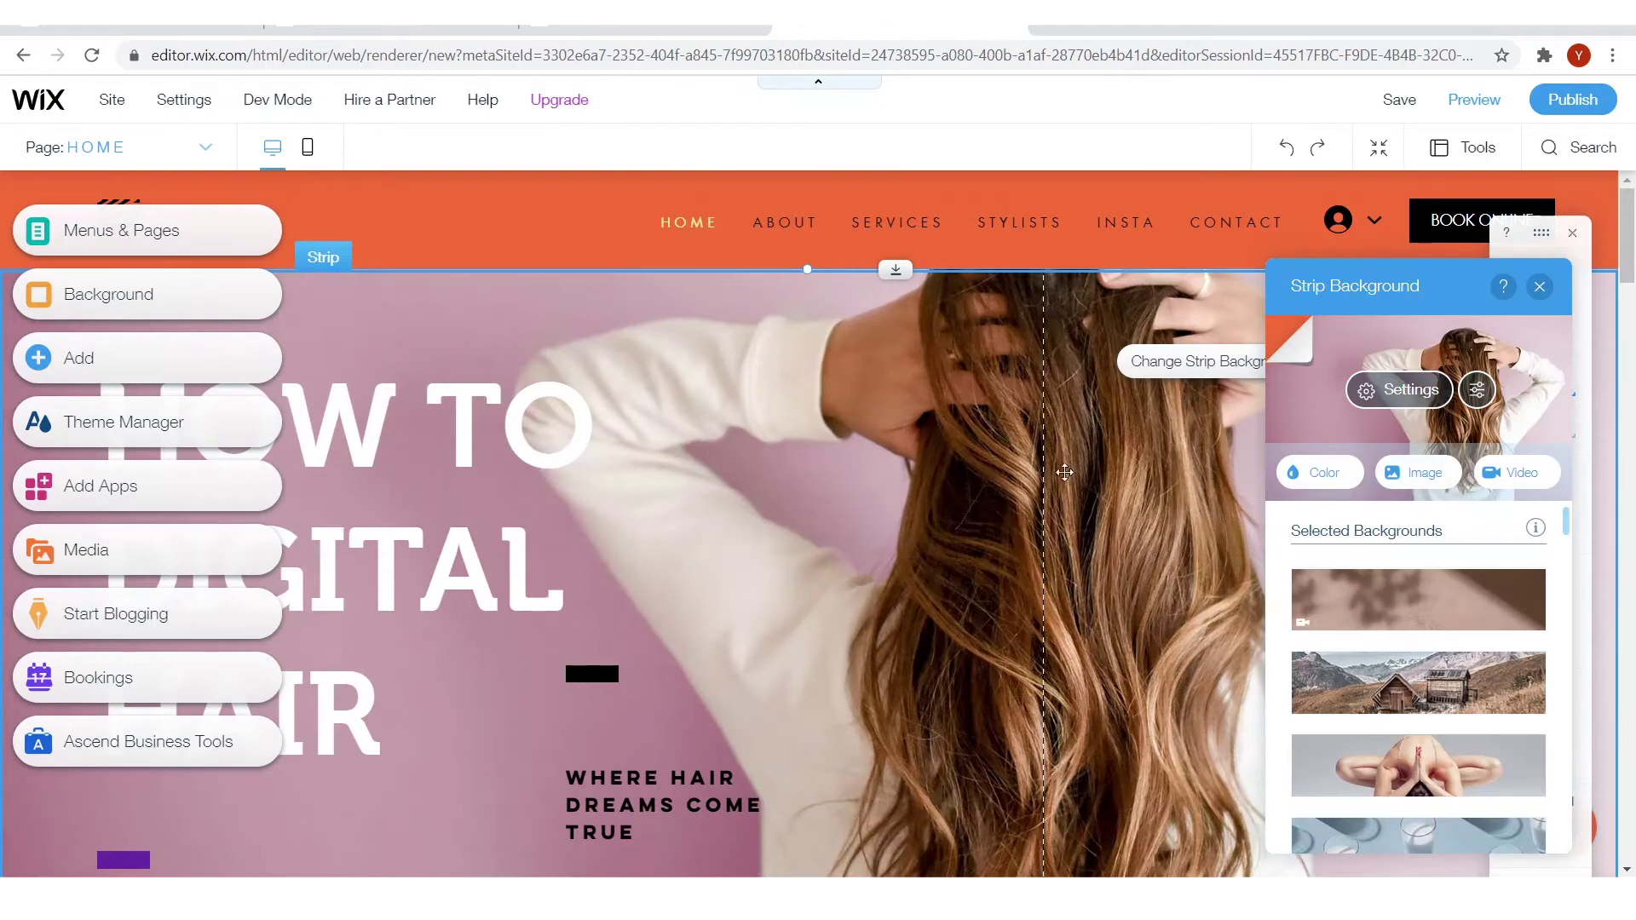
scroll(1094, 508, down, 2)
scroll(1094, 509, up, 2)
Reopen the hero background photo in Photo Studio for cropping and resizing
click(1477, 390)
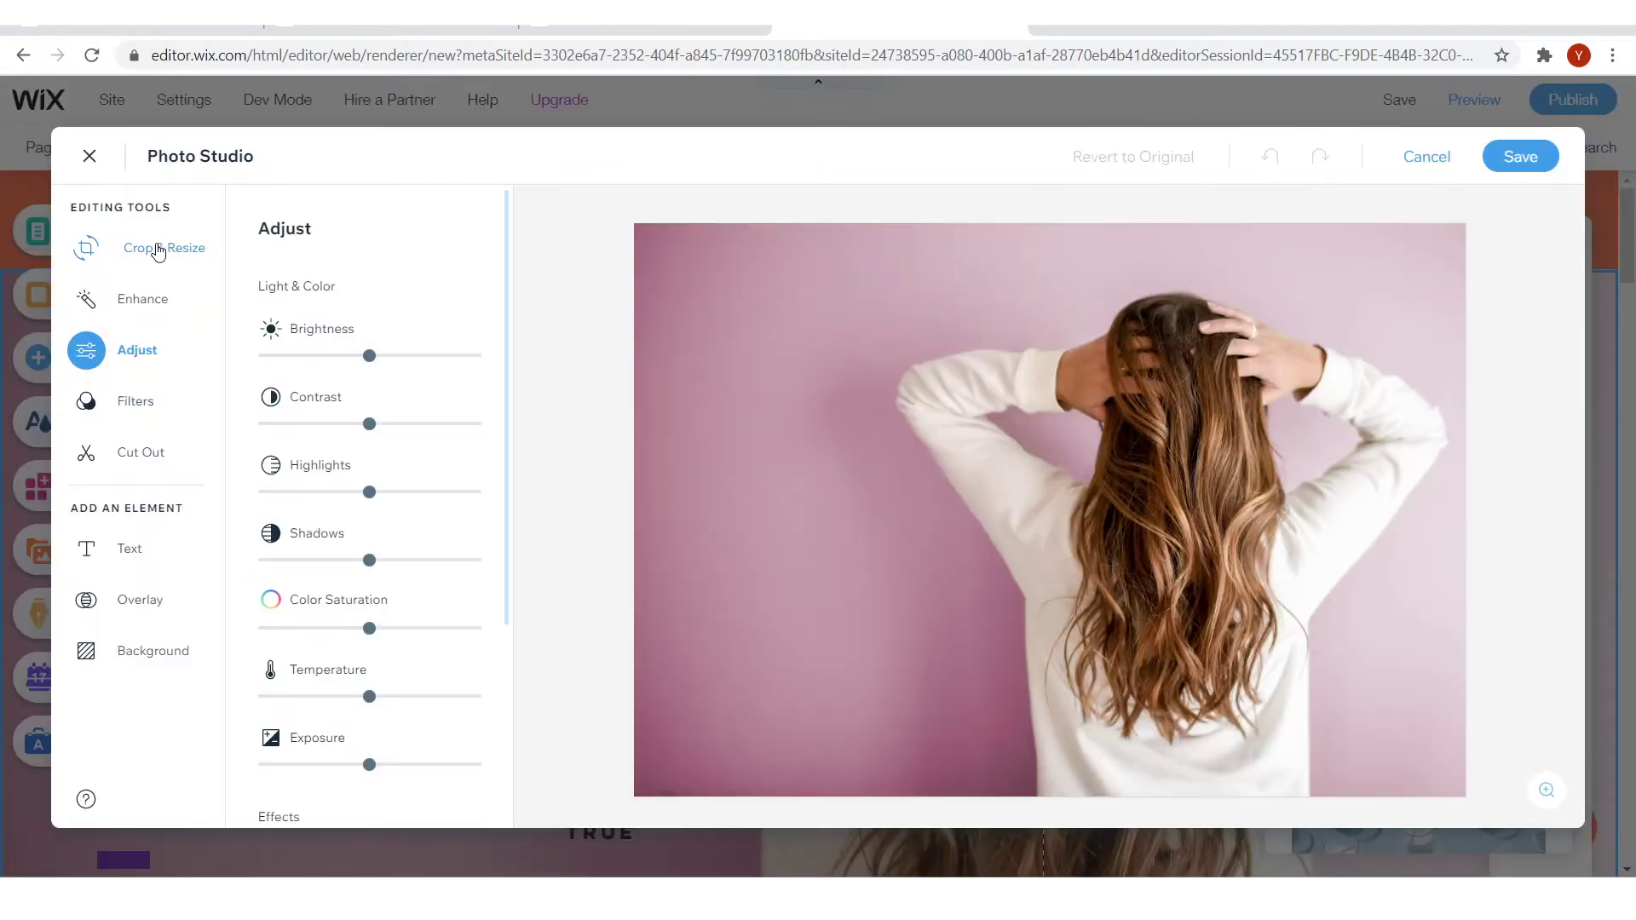
click(157, 251)
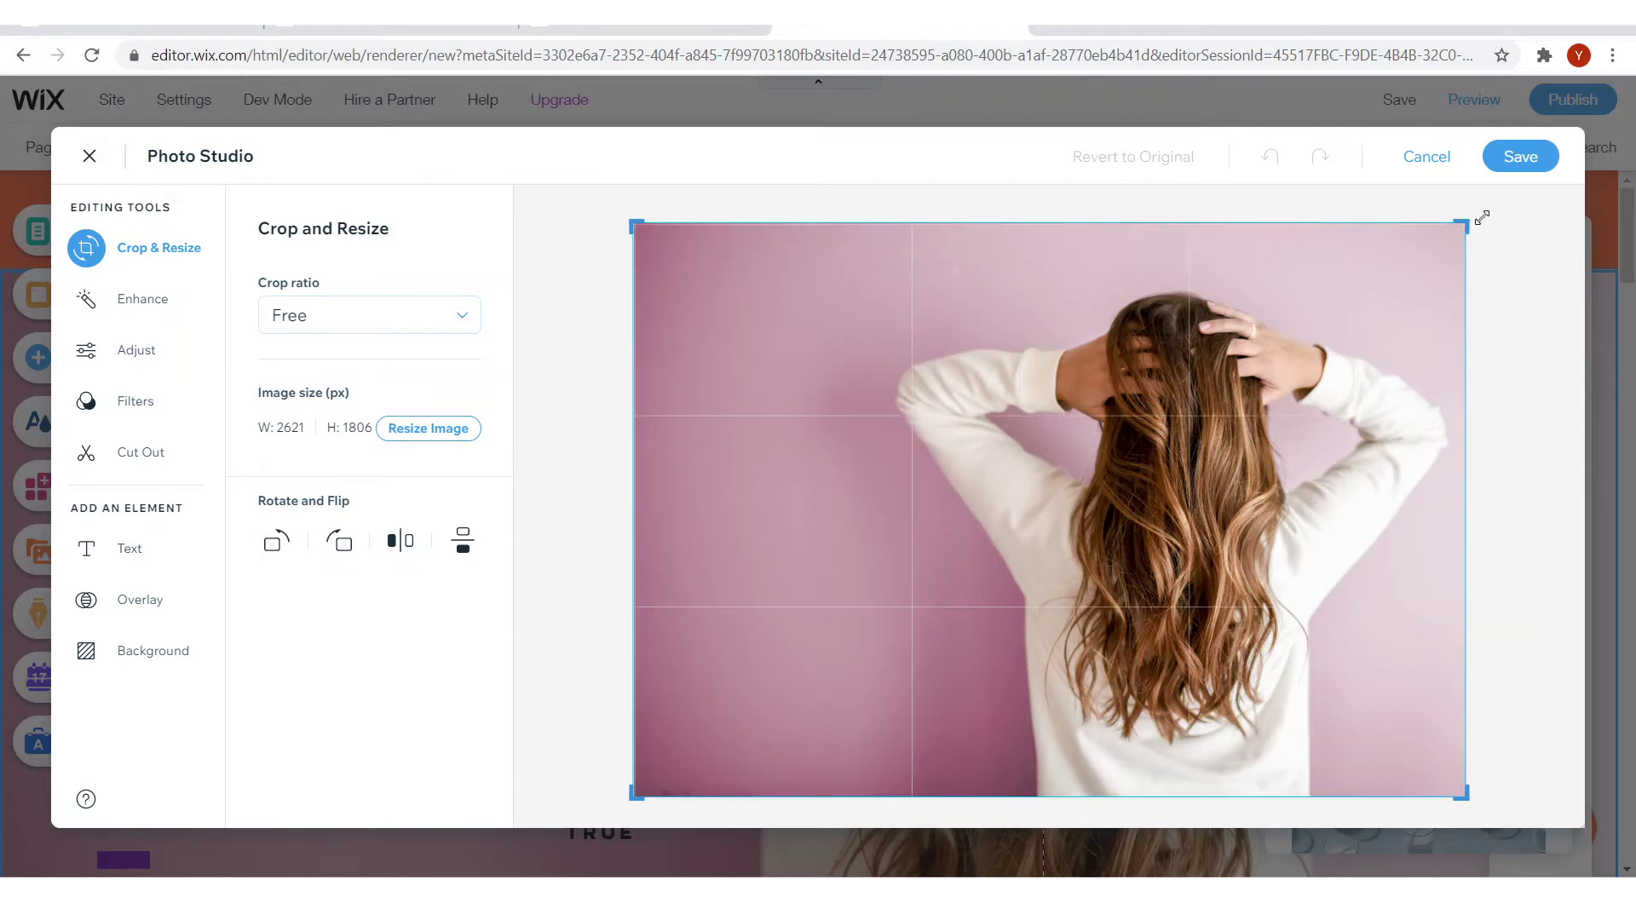
drag(1556, 191, 1556, 191)
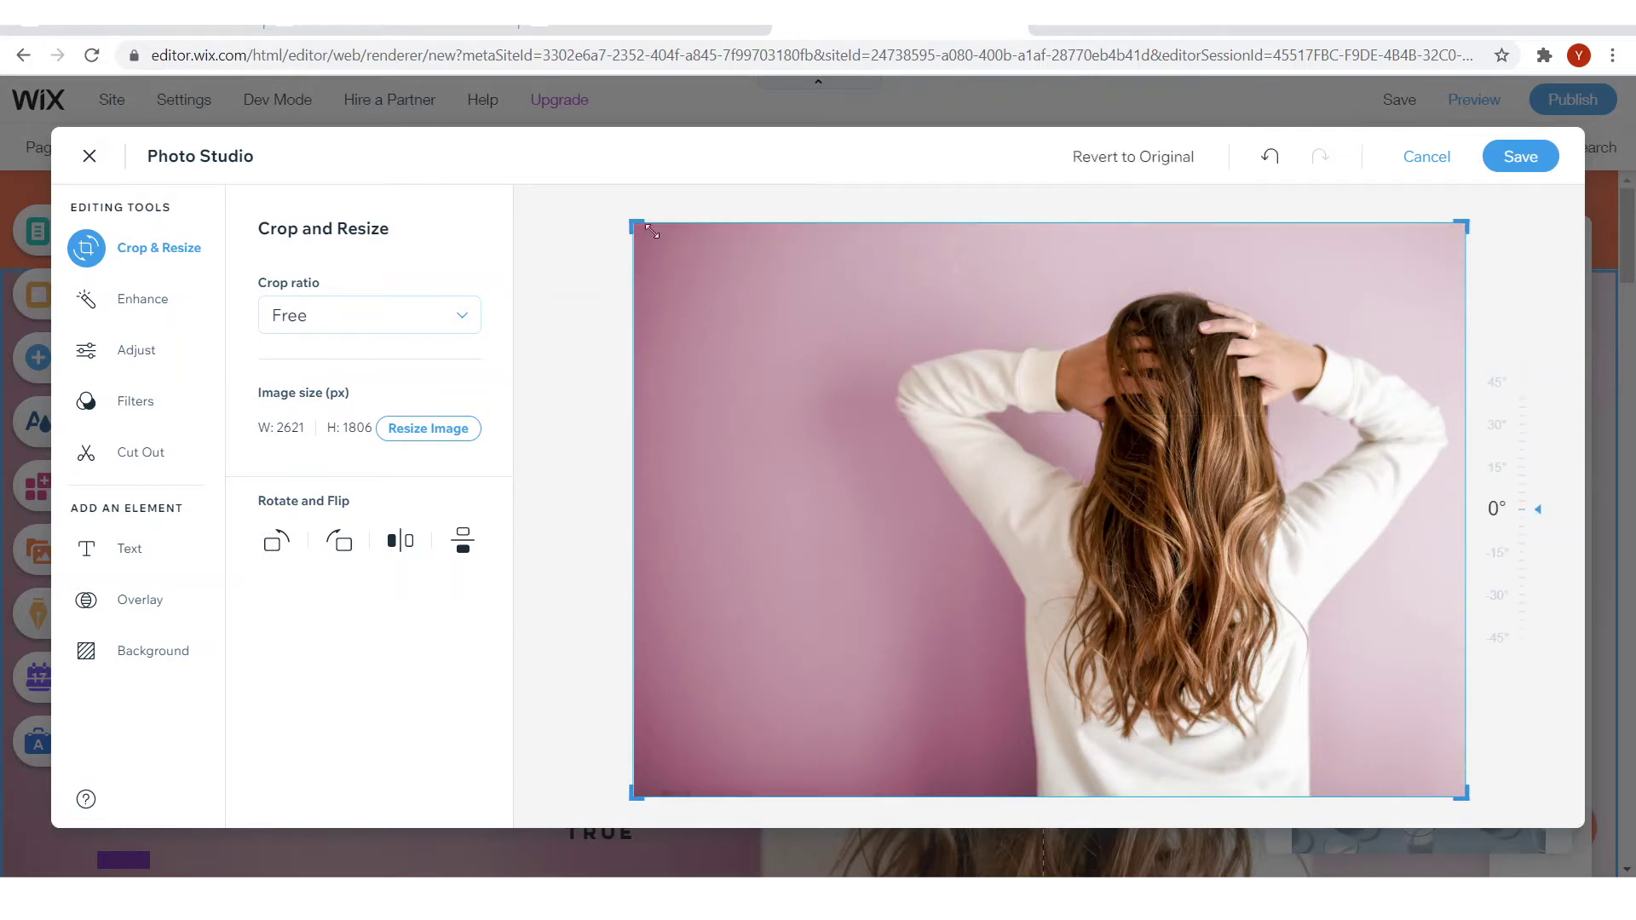
drag(652, 231, 676, 251)
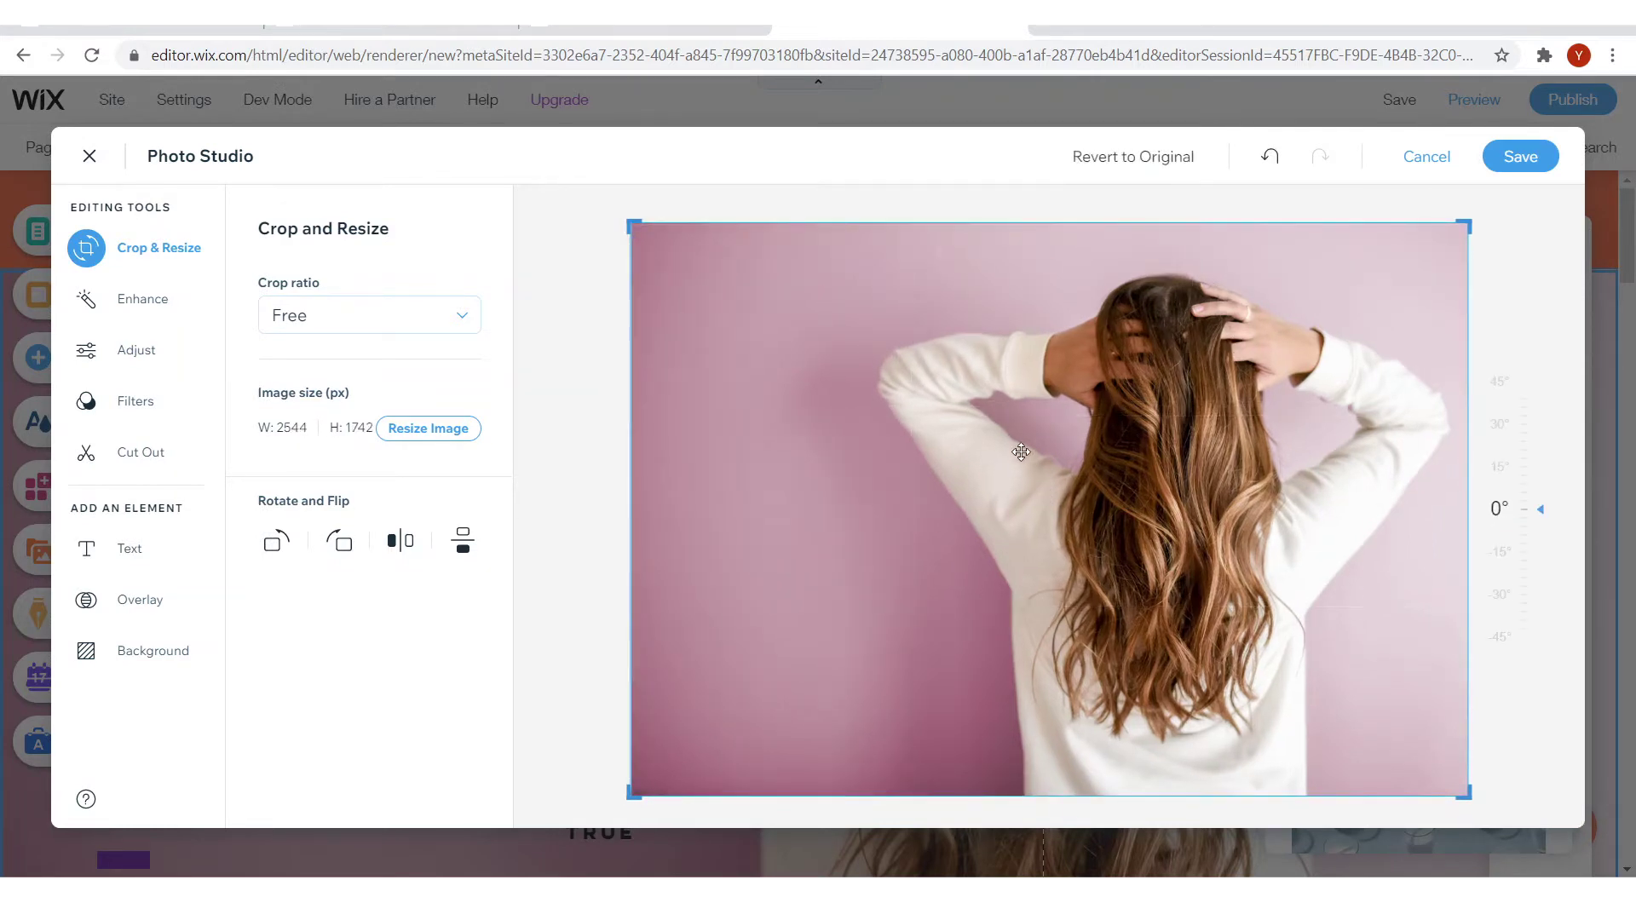
drag(1222, 517, 1205, 416)
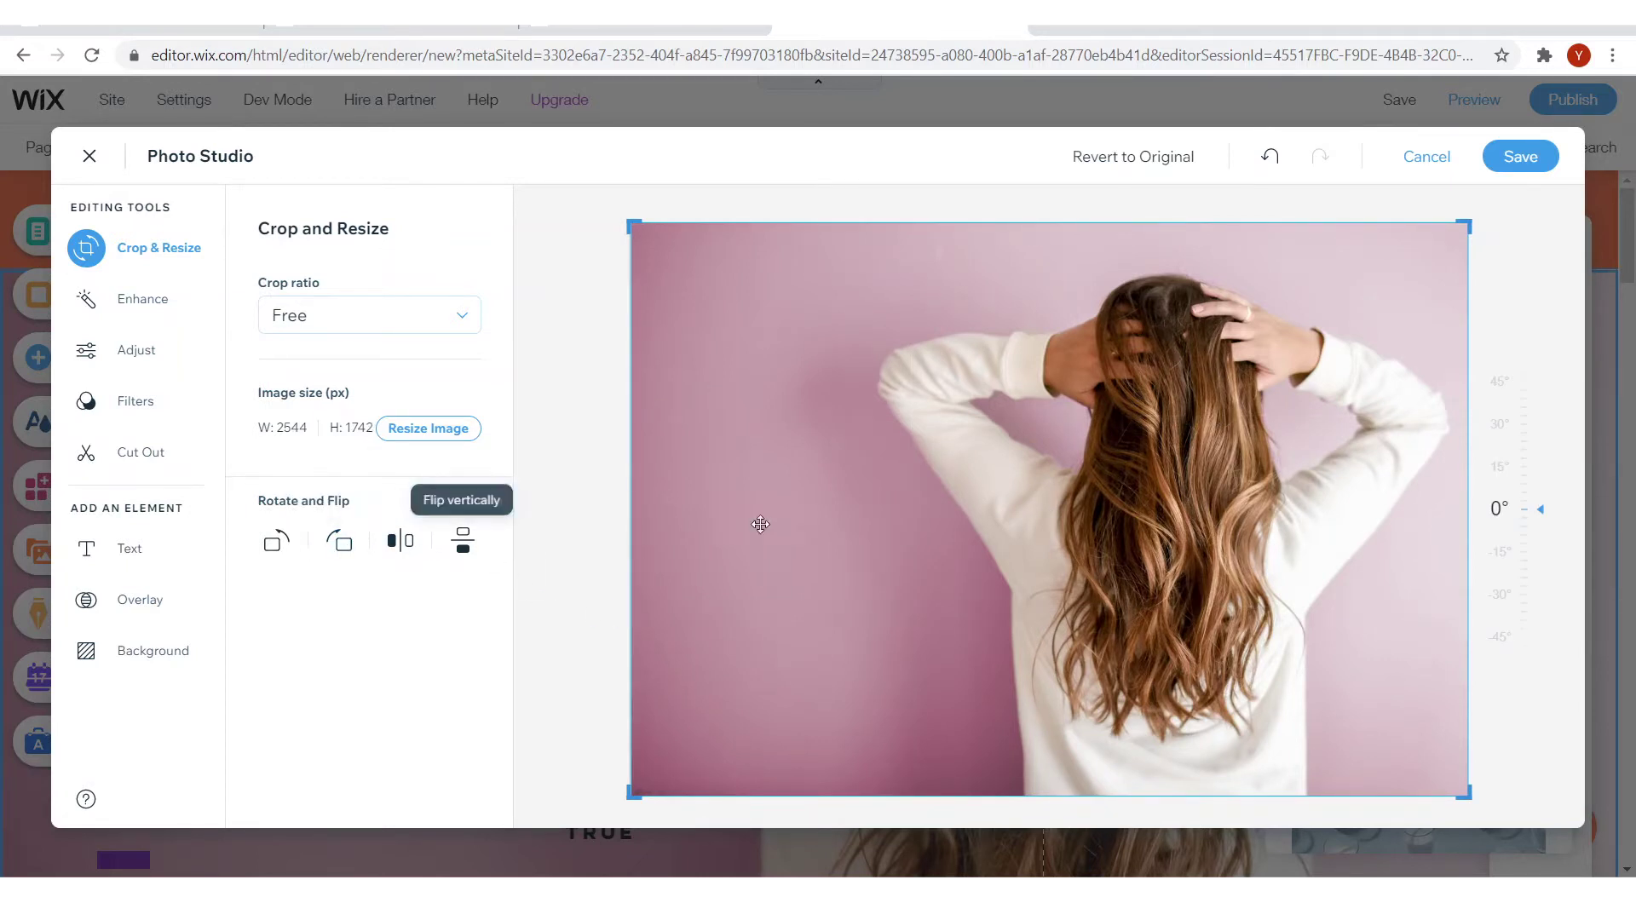
click(1269, 156)
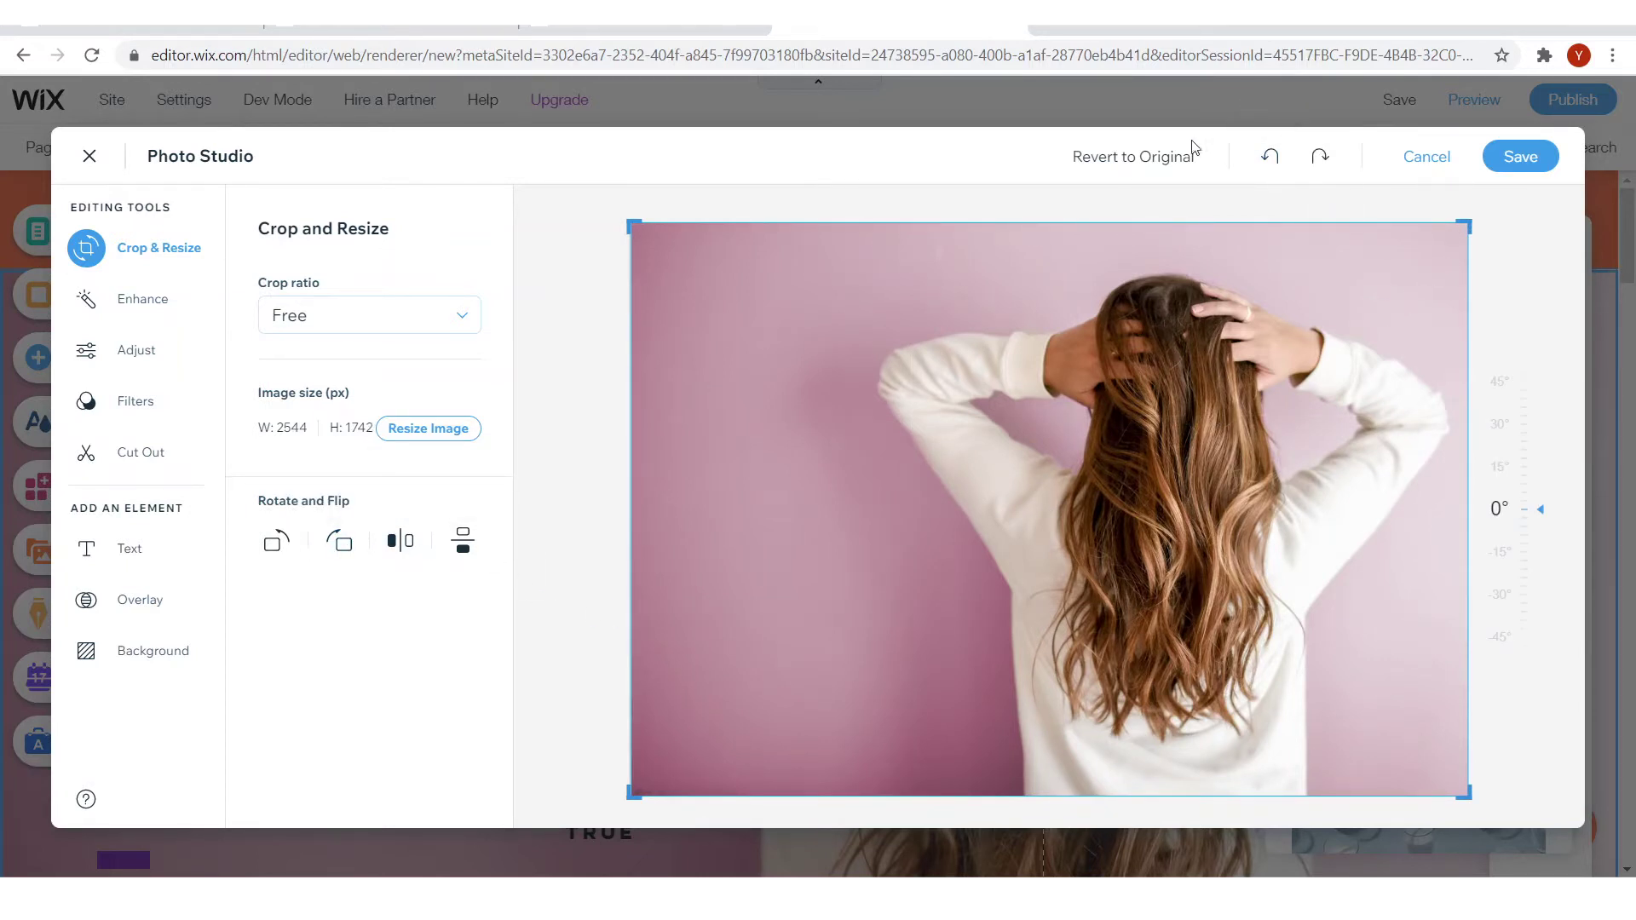
click(1131, 160)
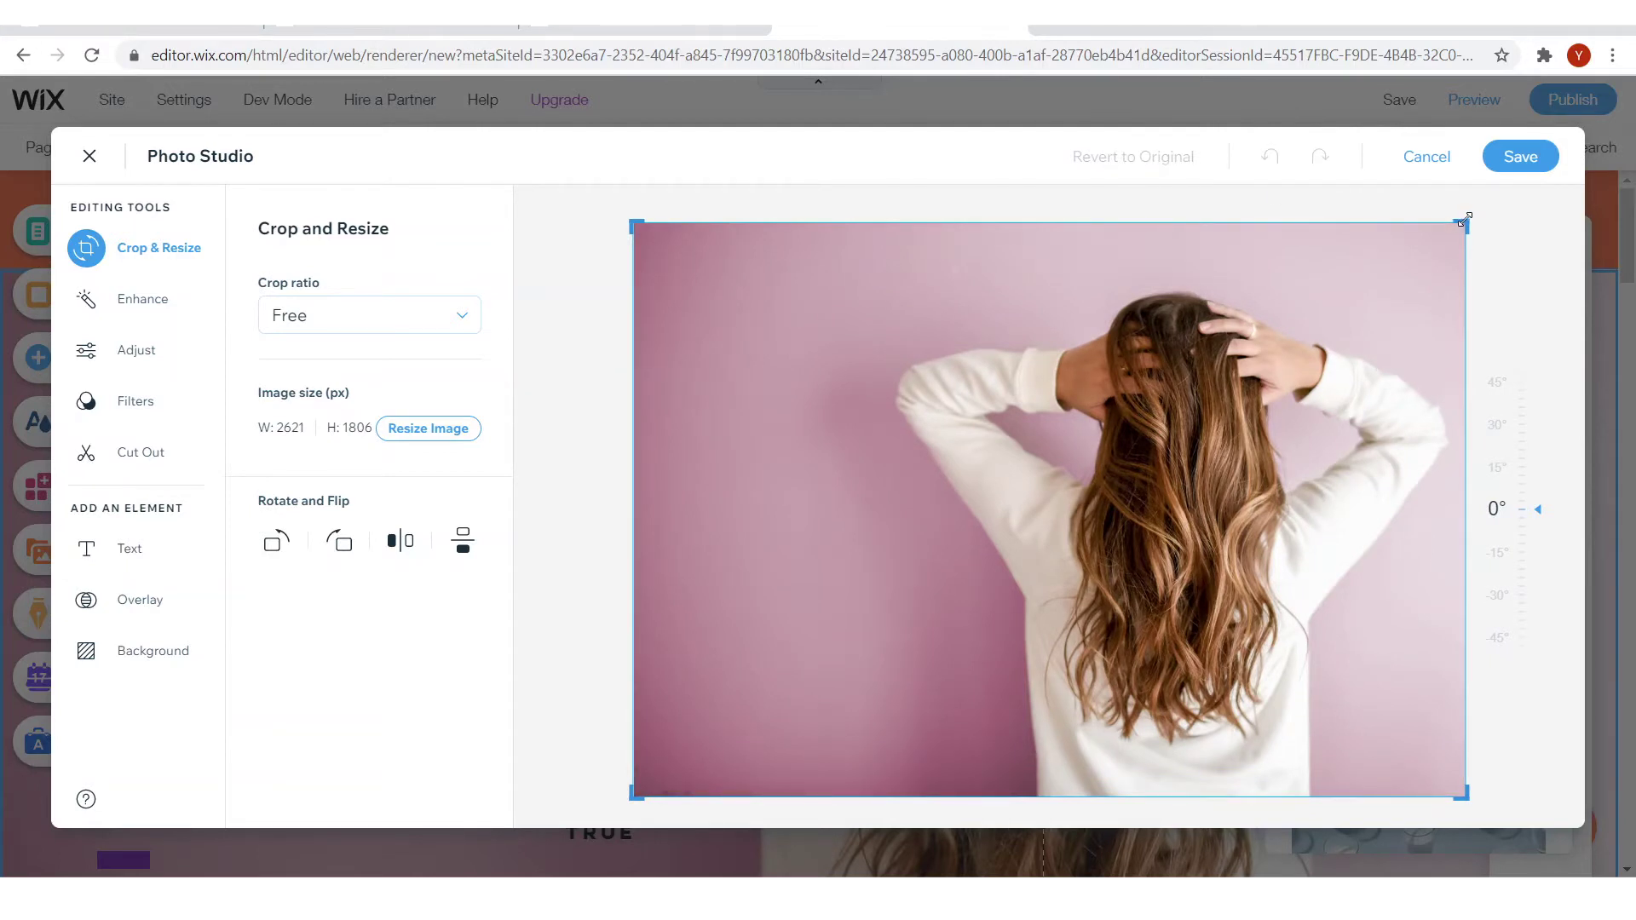
Trim a narrow band off the right edge of the hero background photo and save the crop
drag(1463, 220, 1449, 219)
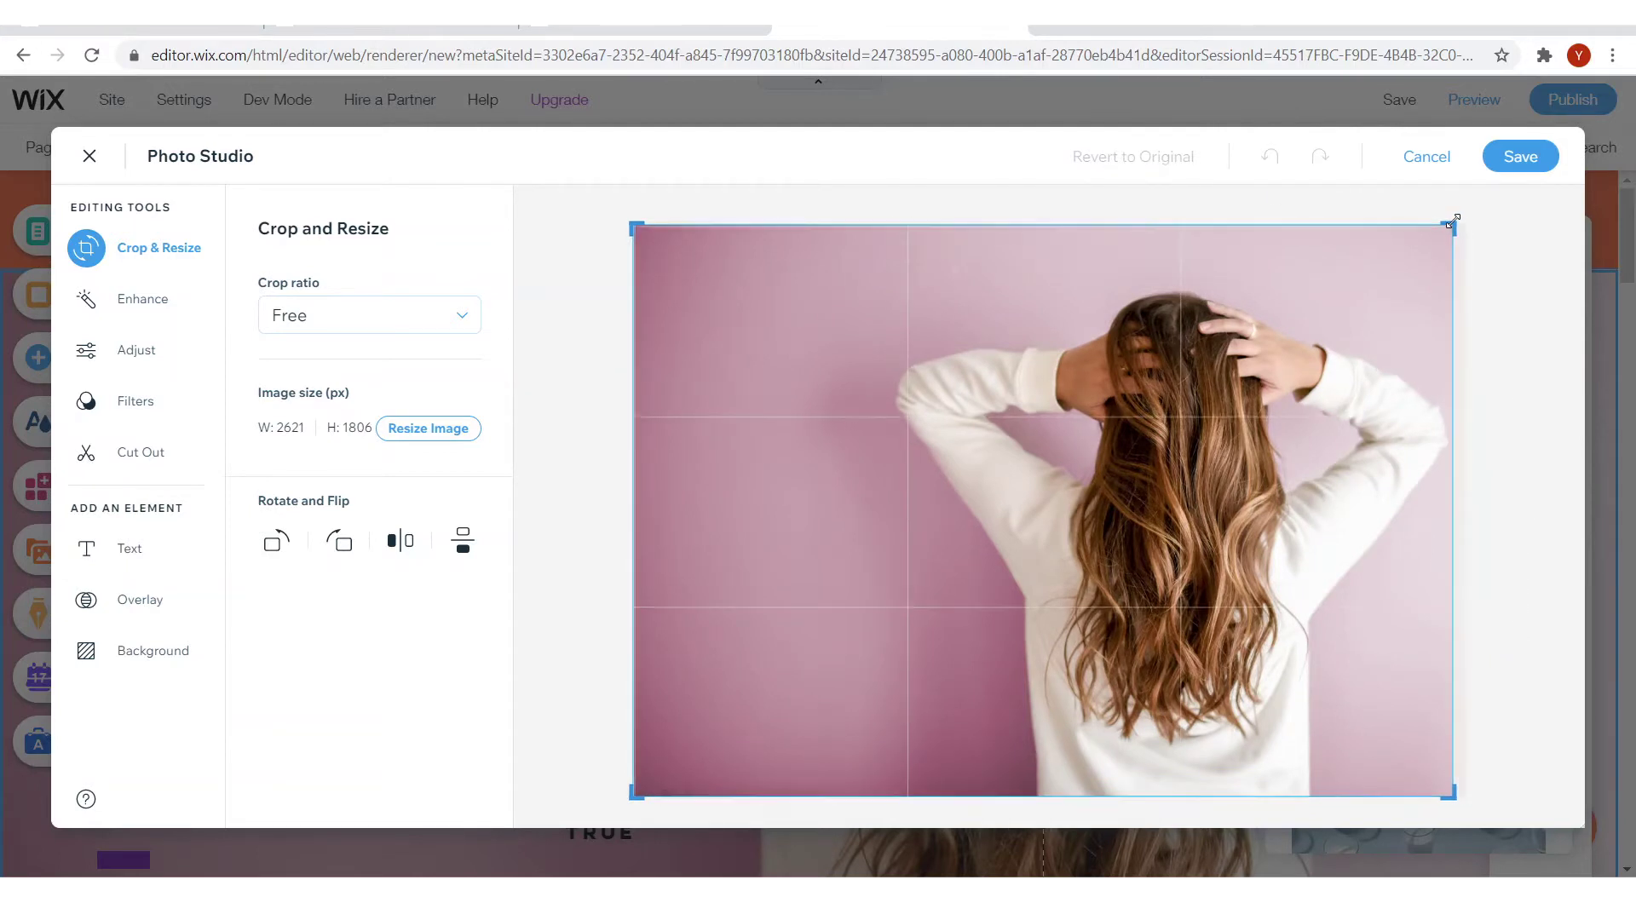
click(1516, 154)
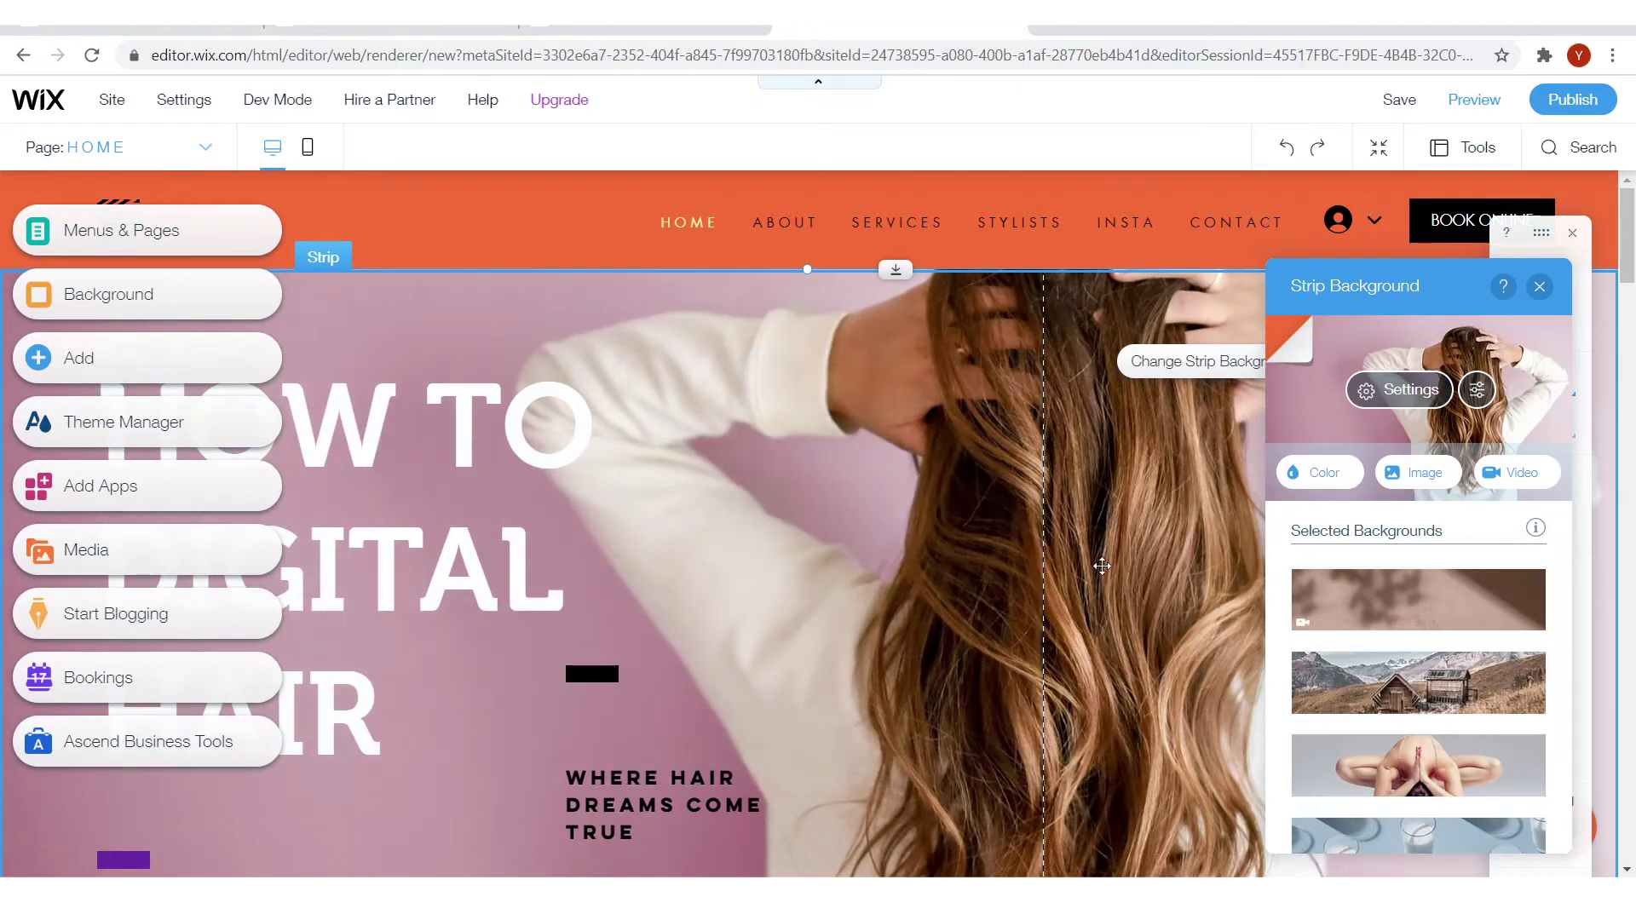
Change the header design to the light themed header with a dark bottom line
click(500, 222)
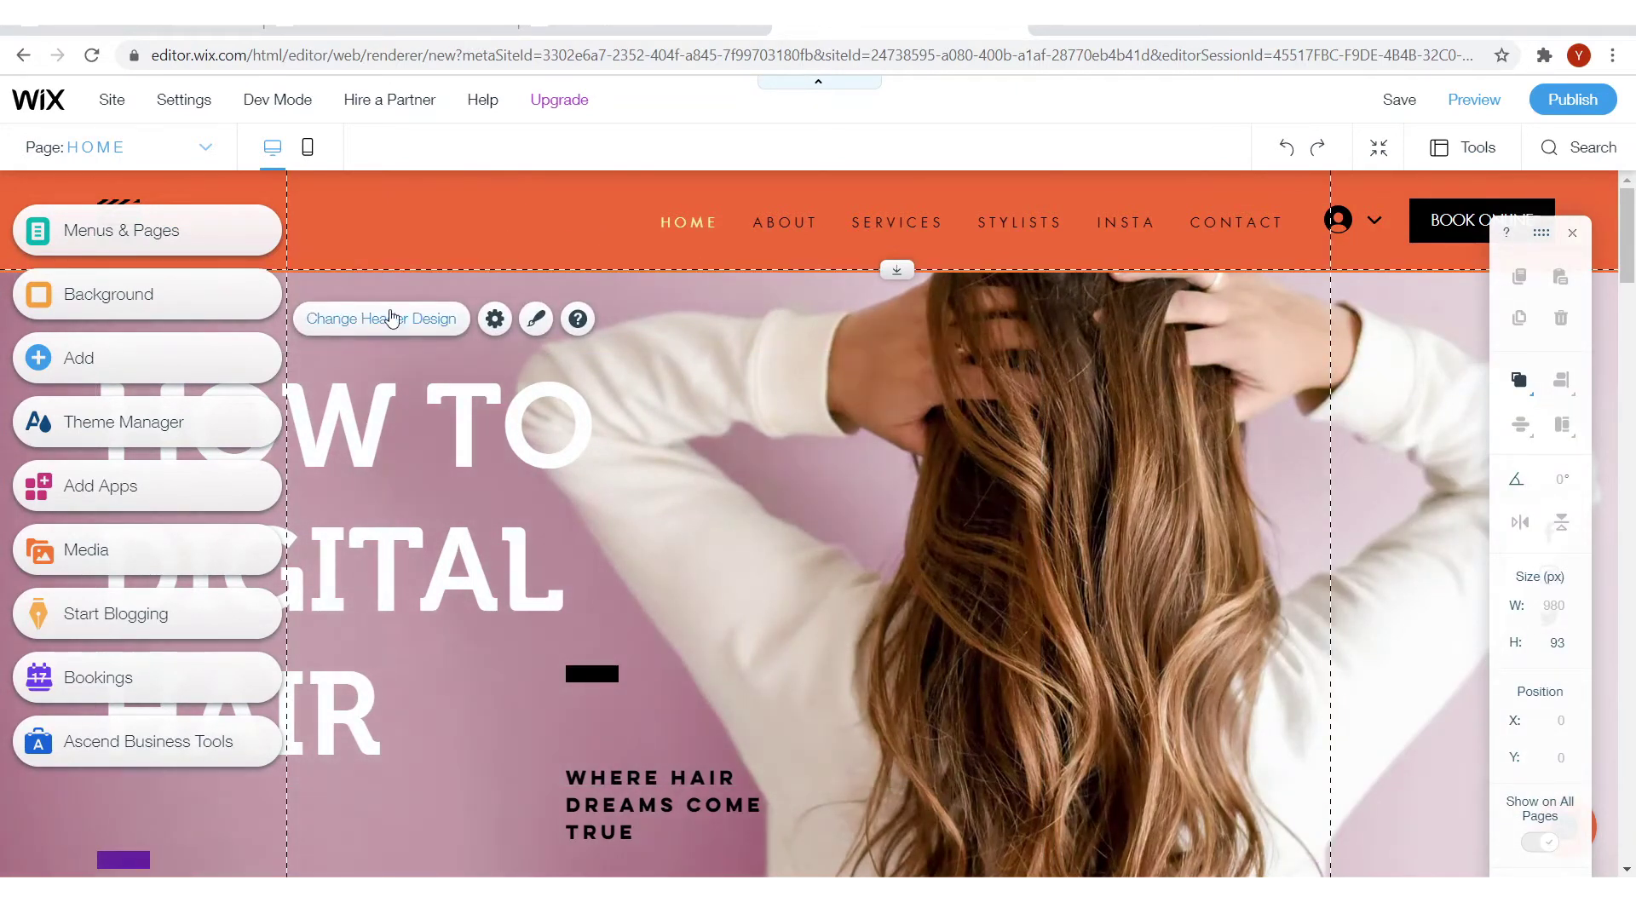
click(452, 331)
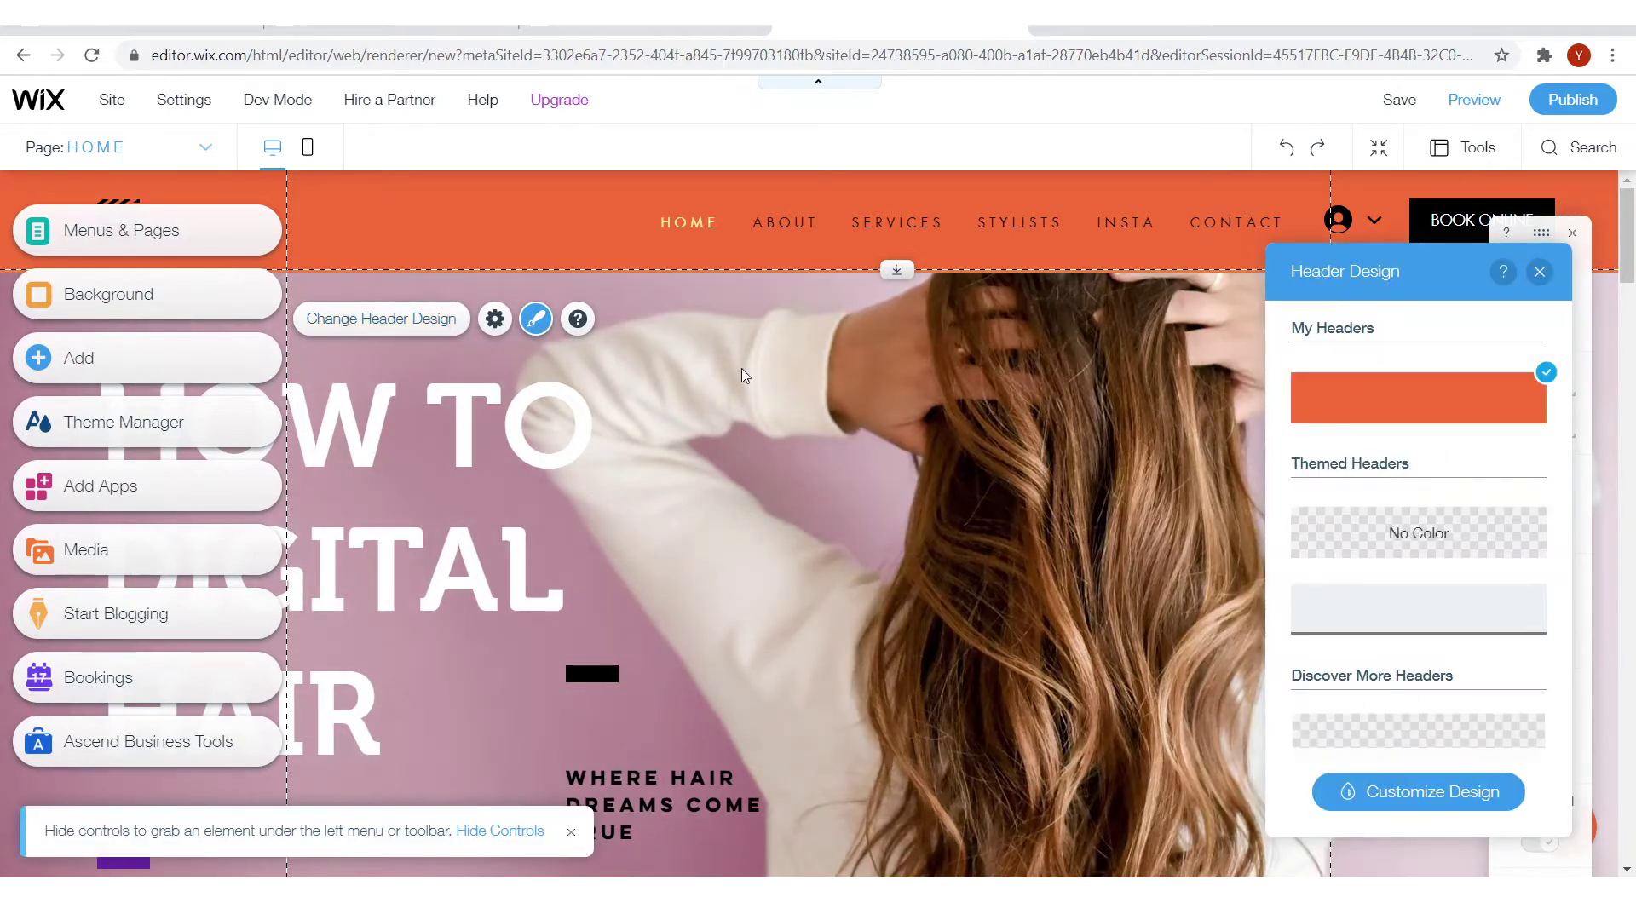
scroll(1446, 511, down, 2)
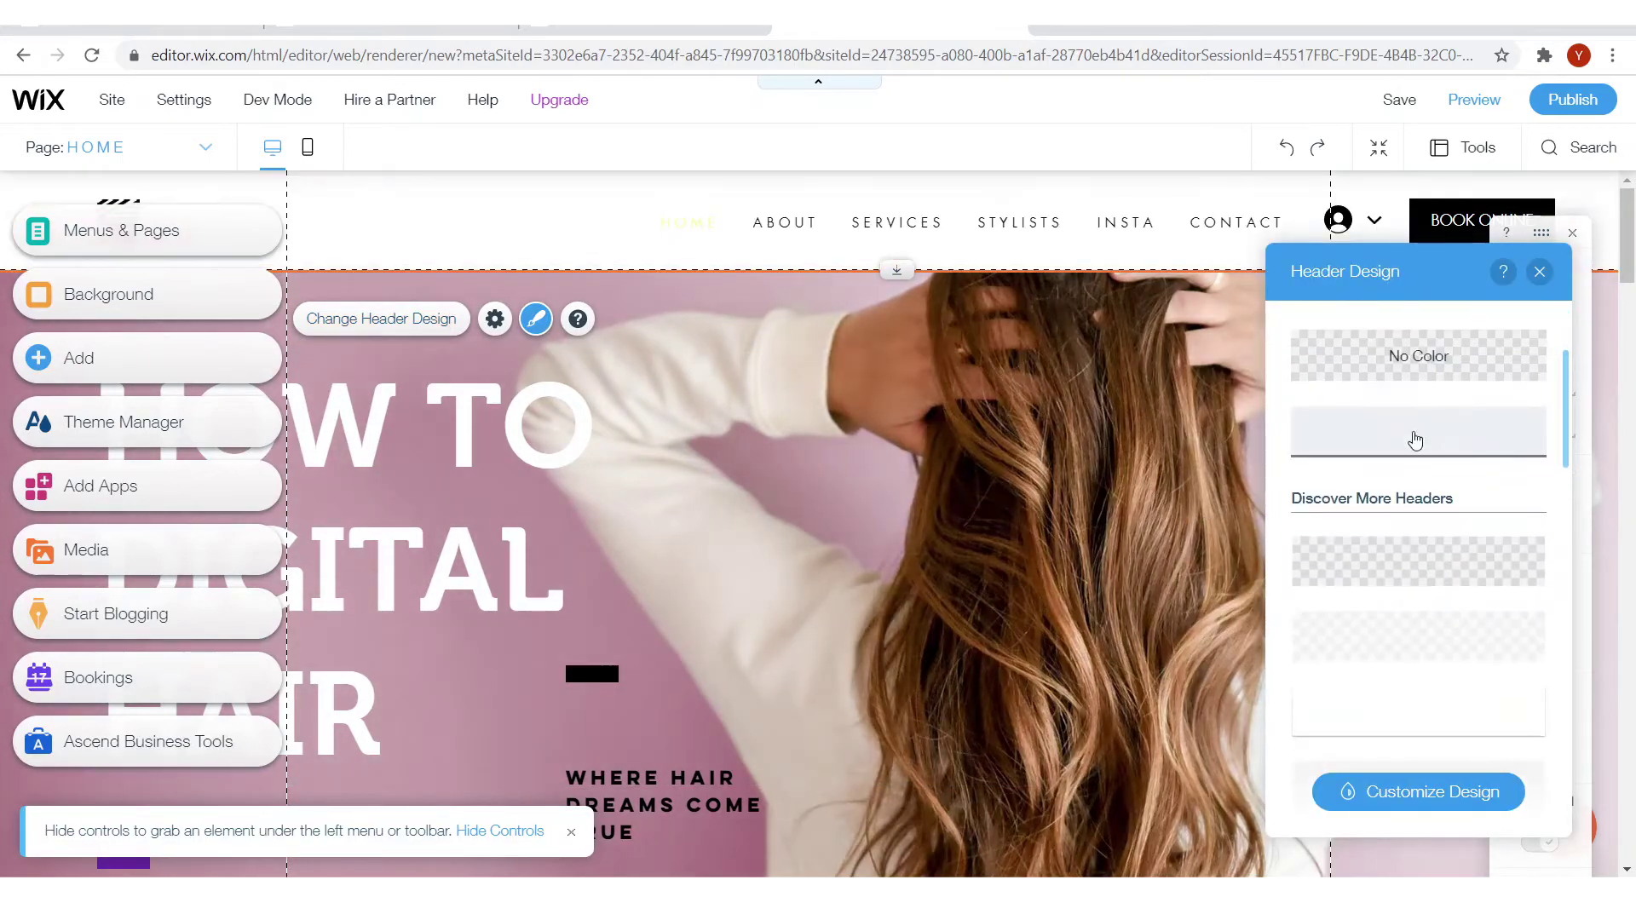
click(1426, 426)
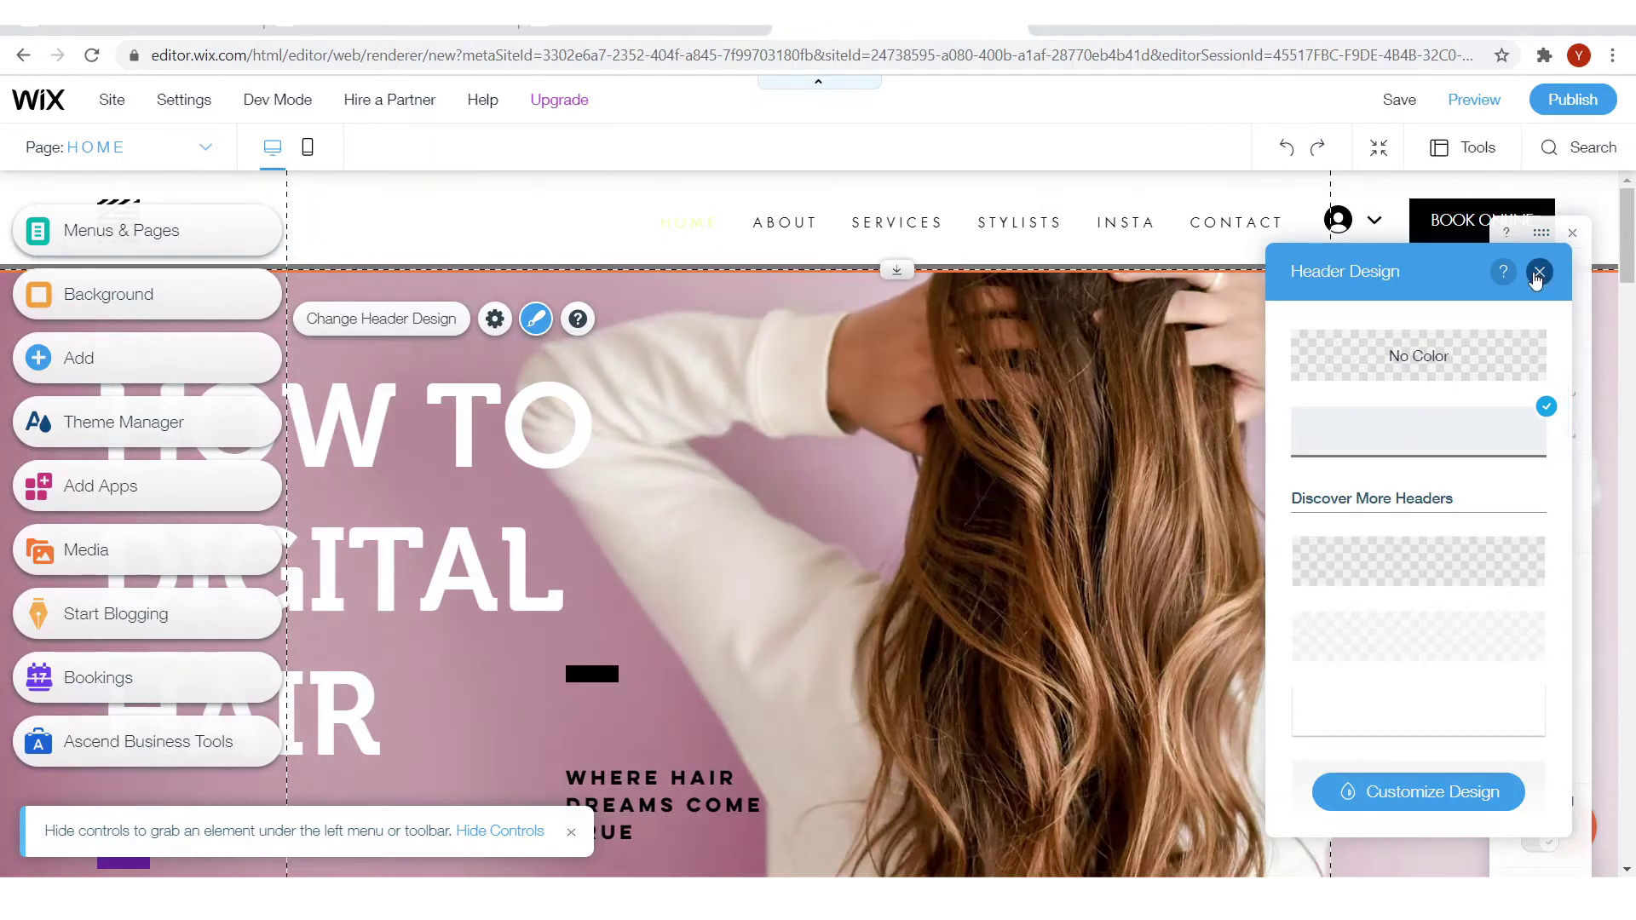
click(1539, 271)
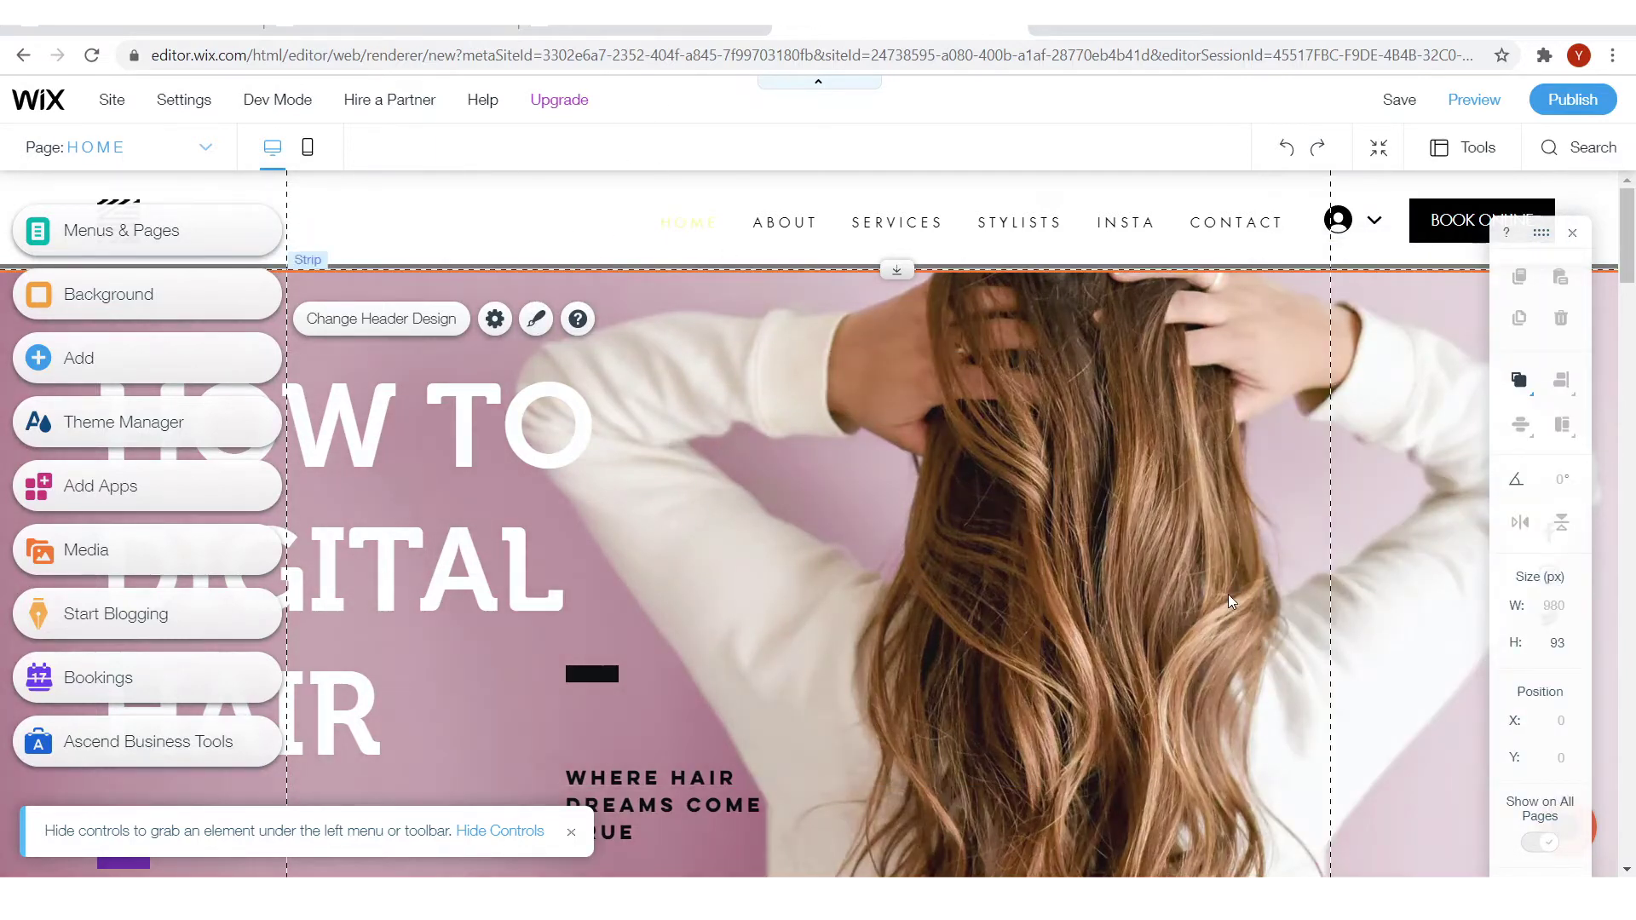
Look over the About section's photo and its paragraph's text settings, and the remaining home page sections down to the footer
scroll(1227, 595, down, 5)
scroll(1206, 583, down, 3)
click(1206, 584)
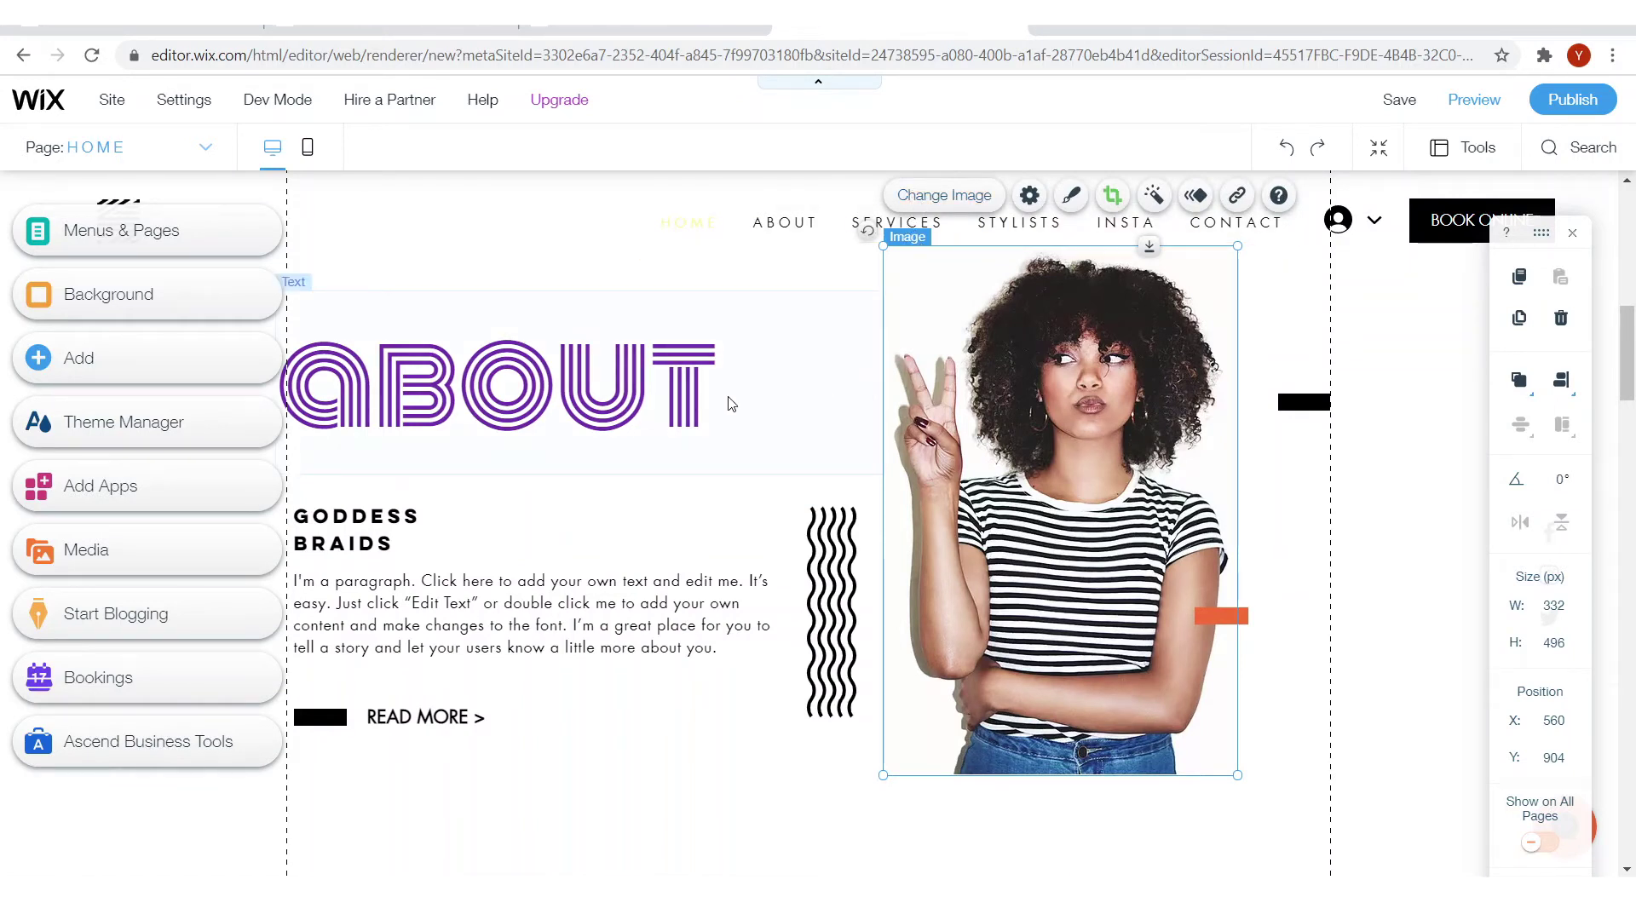
click(432, 612)
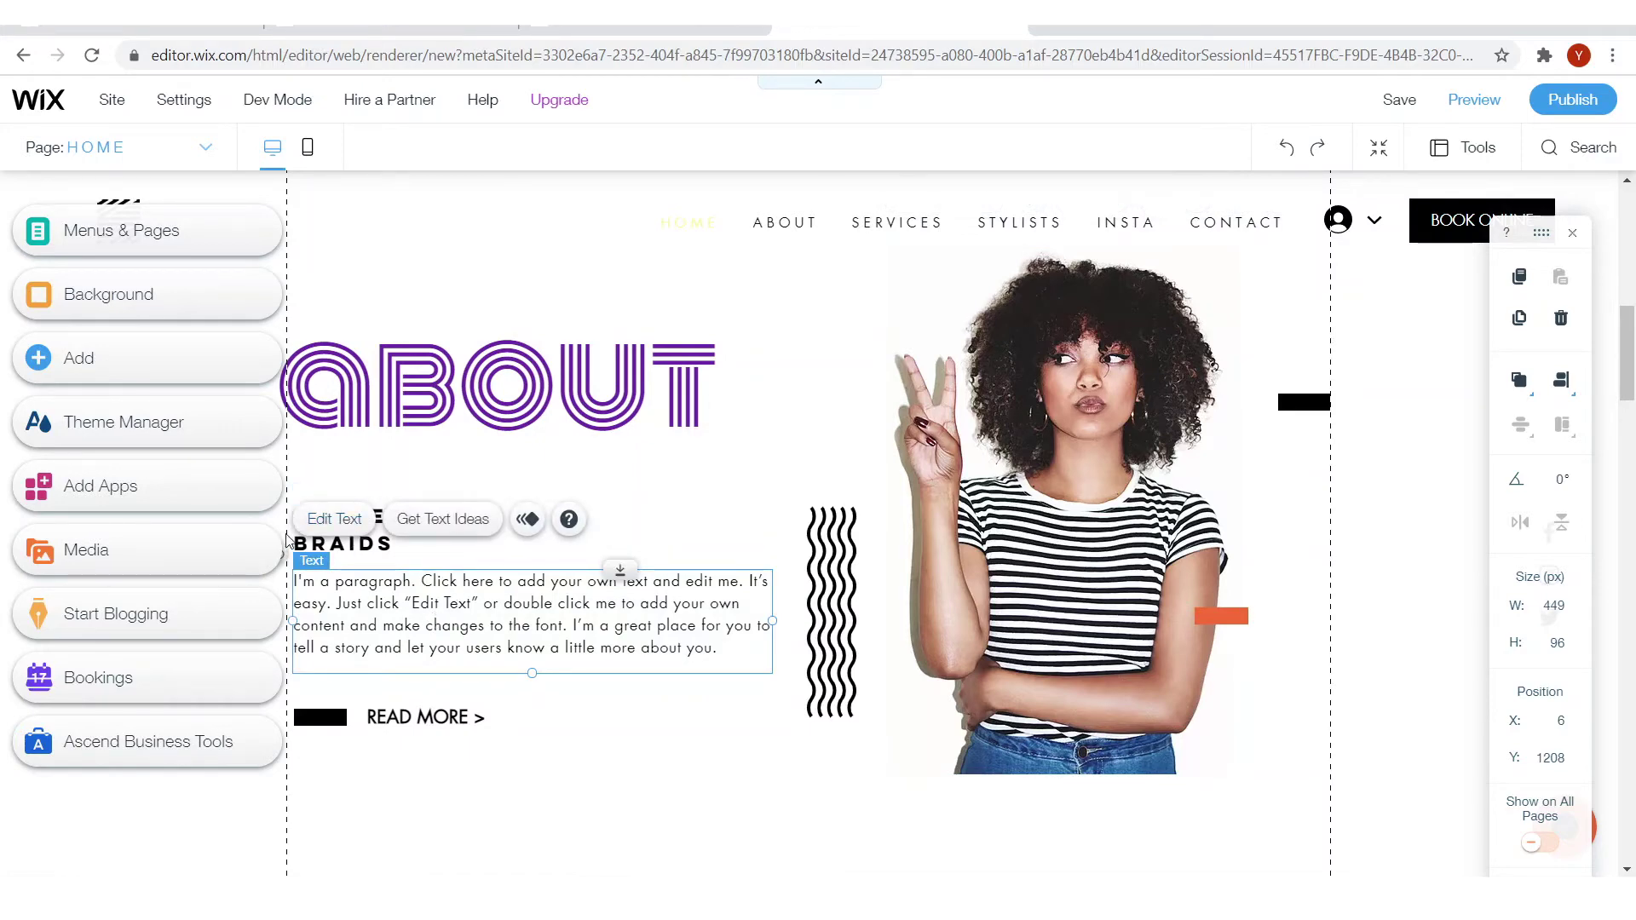
click(333, 526)
click(445, 610)
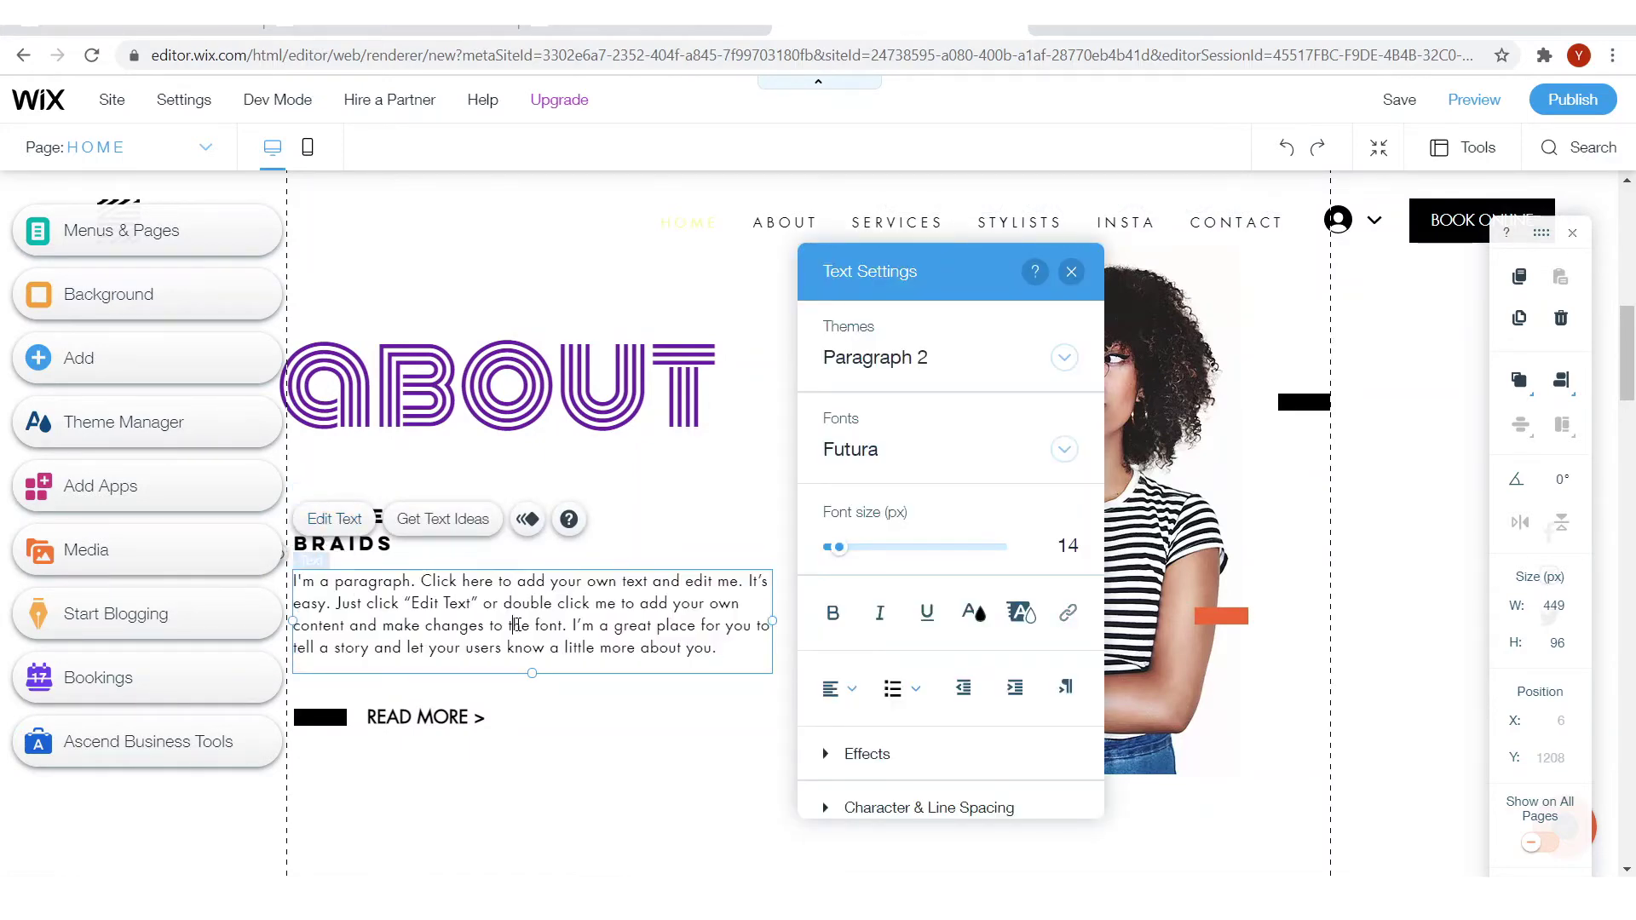
scroll(682, 511, down, 10)
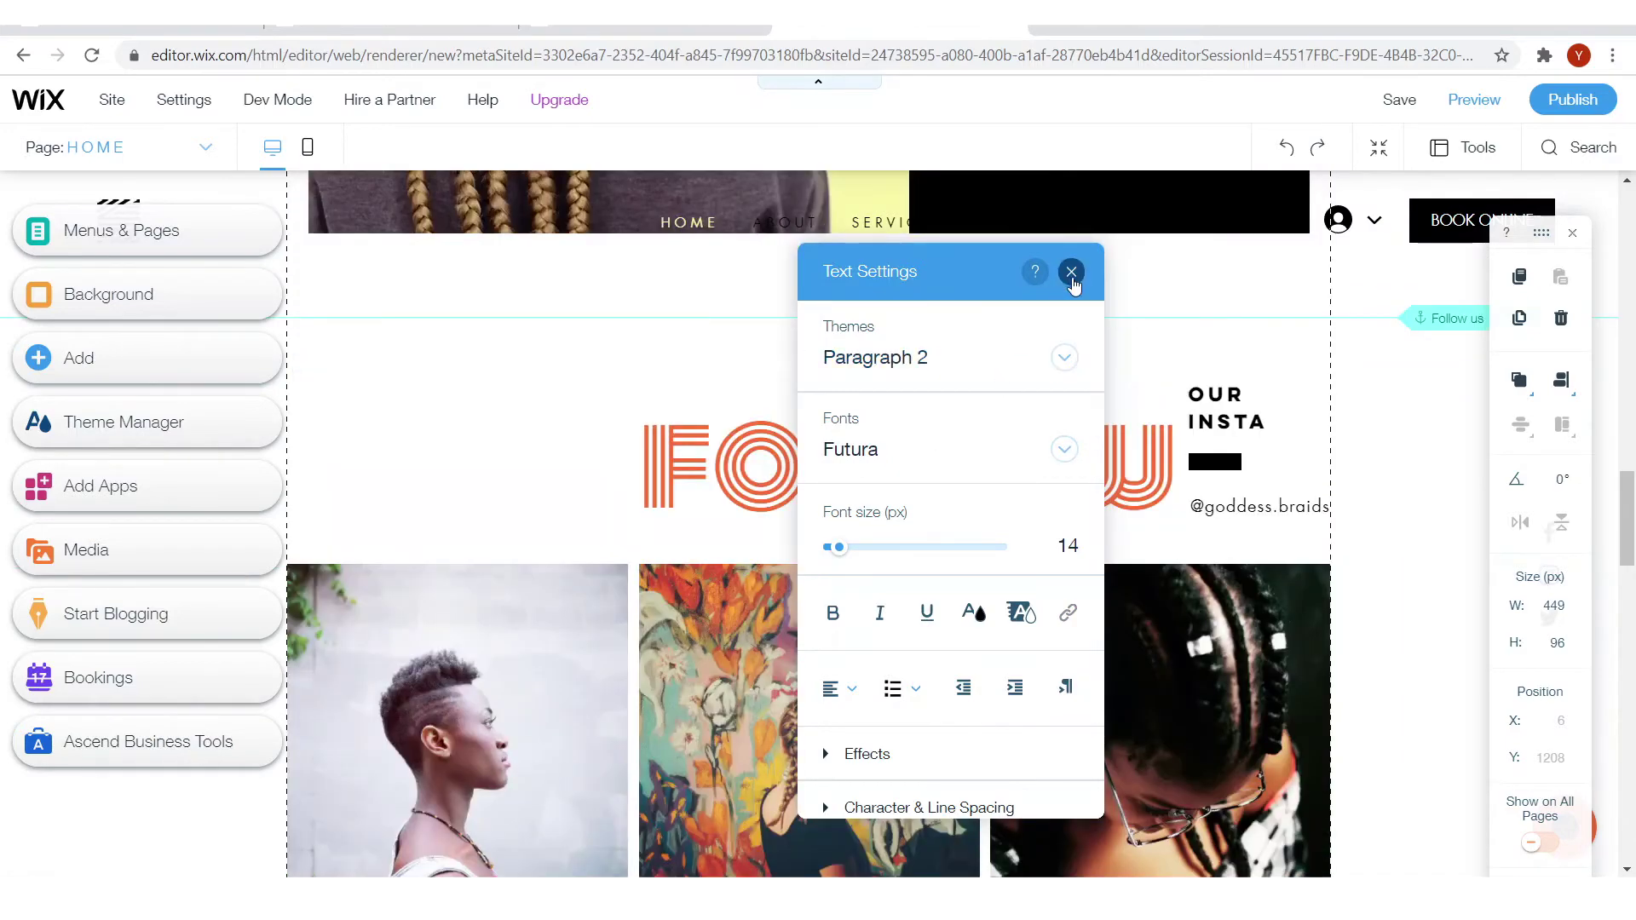
click(1071, 271)
scroll(949, 401, down, 15)
scroll(951, 420, down, 5)
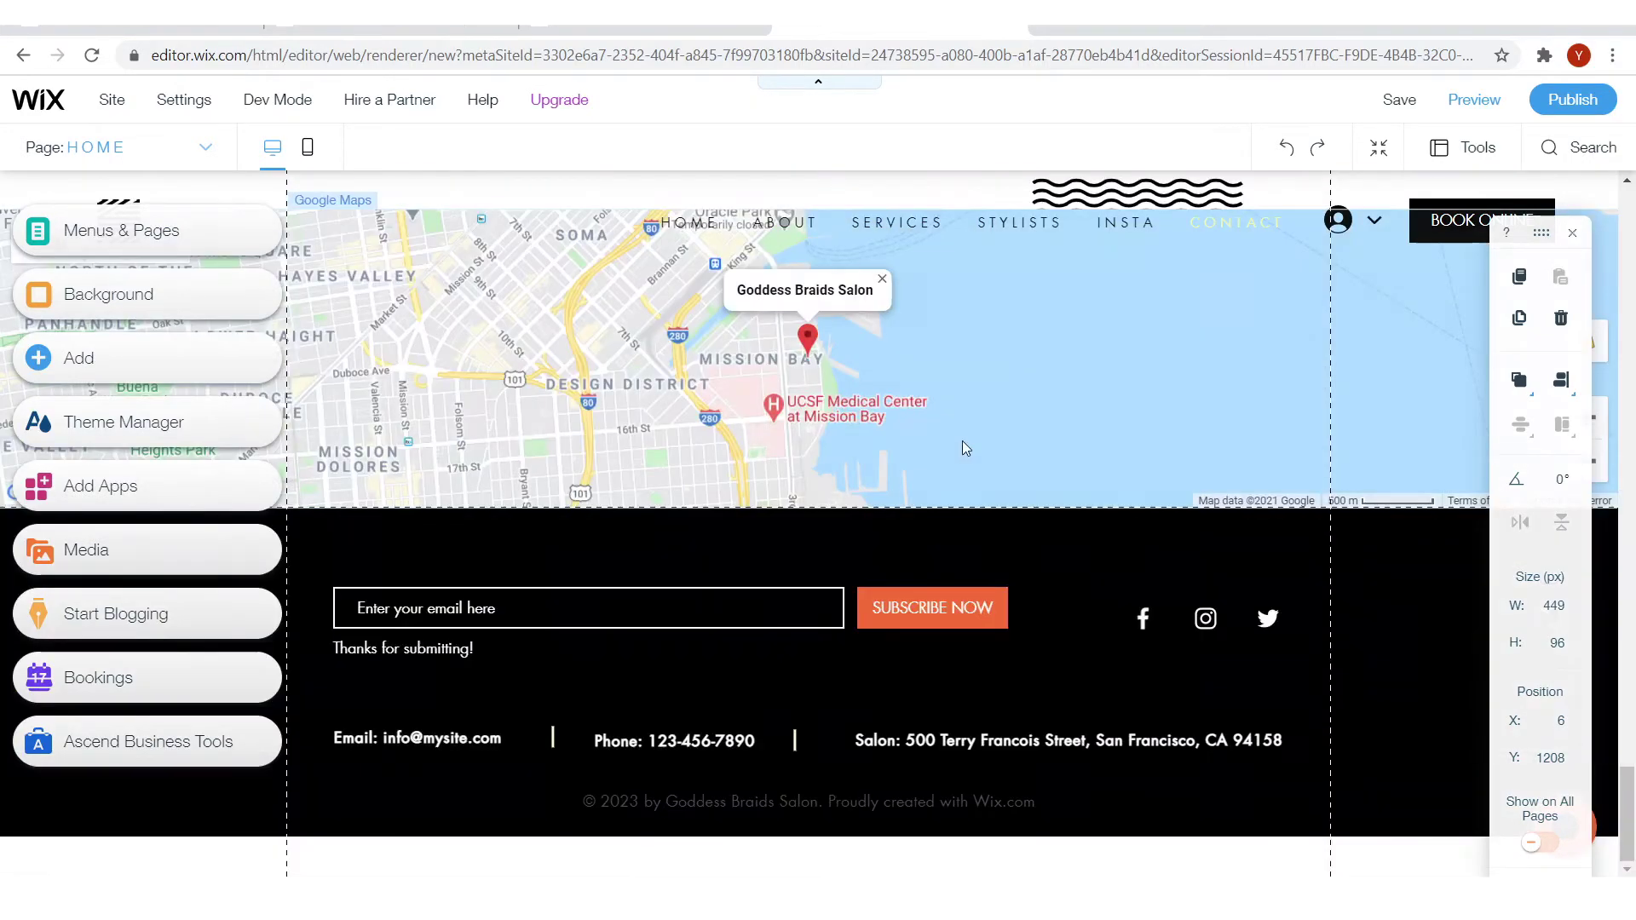
scroll(961, 508, up, 15)
scroll(958, 521, up, 10)
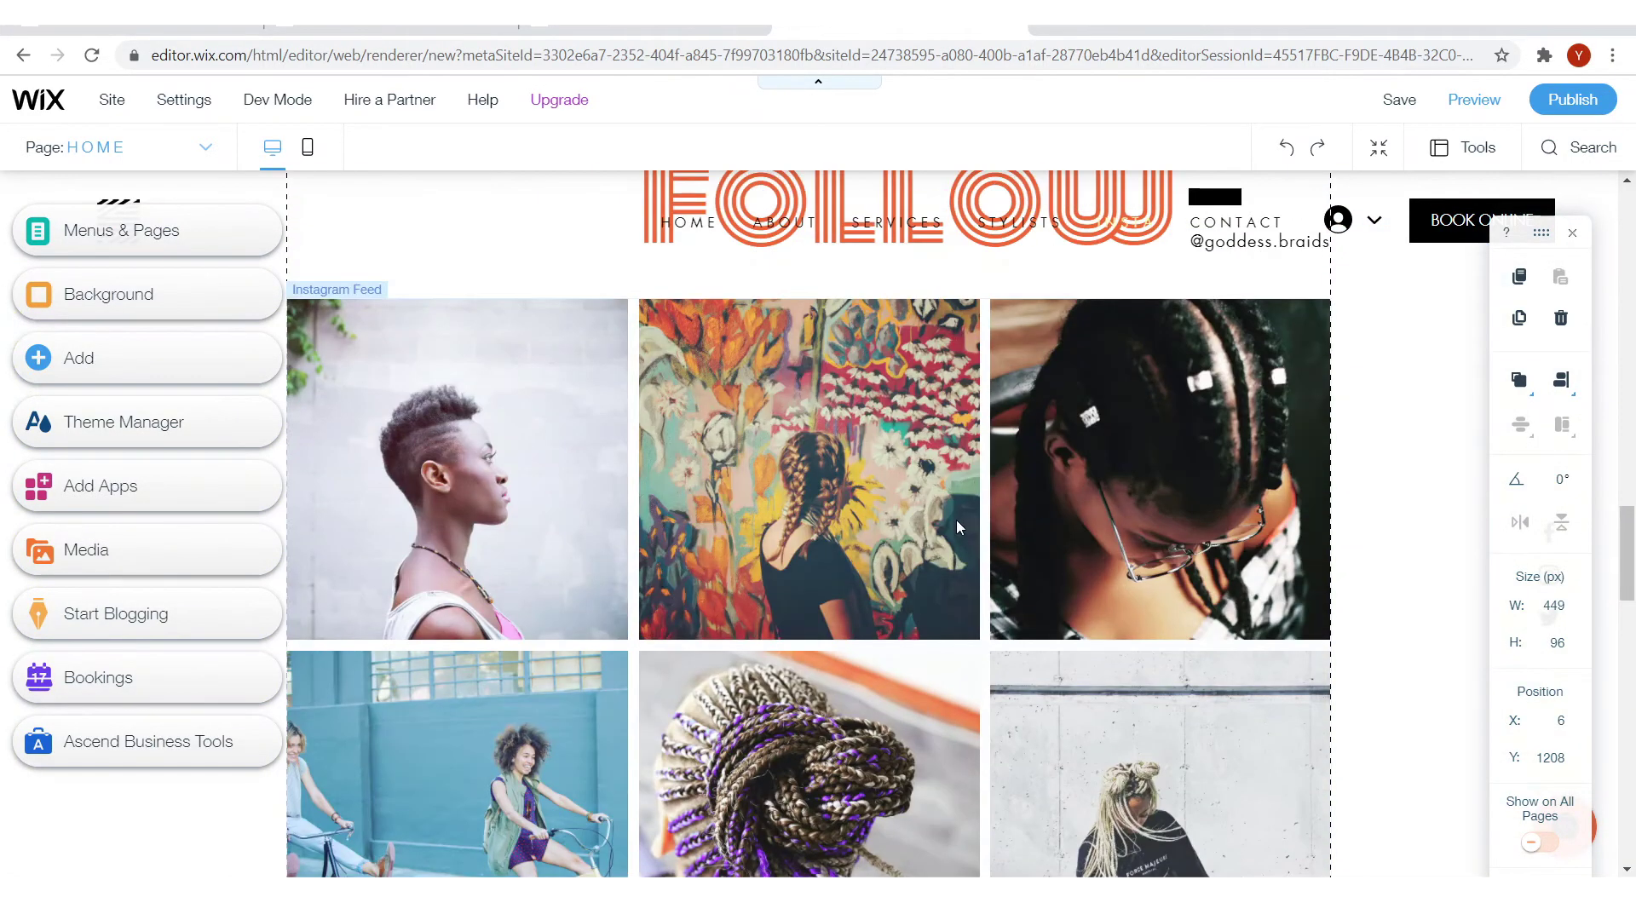
scroll(922, 552, down, 4)
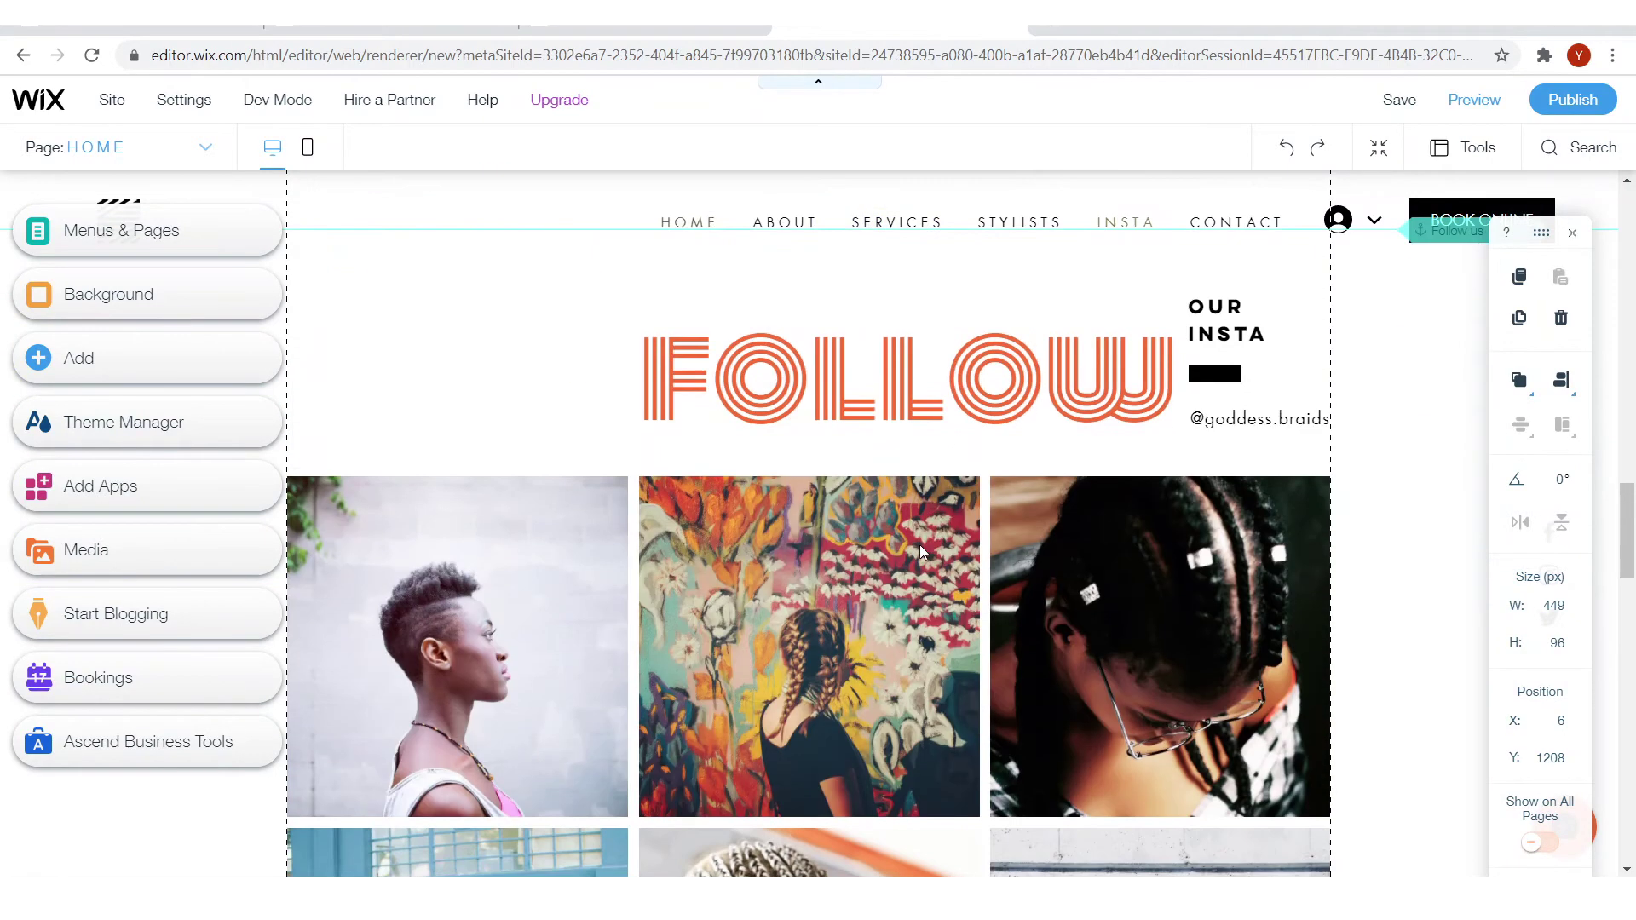
Delete the Instagram feed gallery from the Follow section of the home page
click(905, 320)
click(1096, 282)
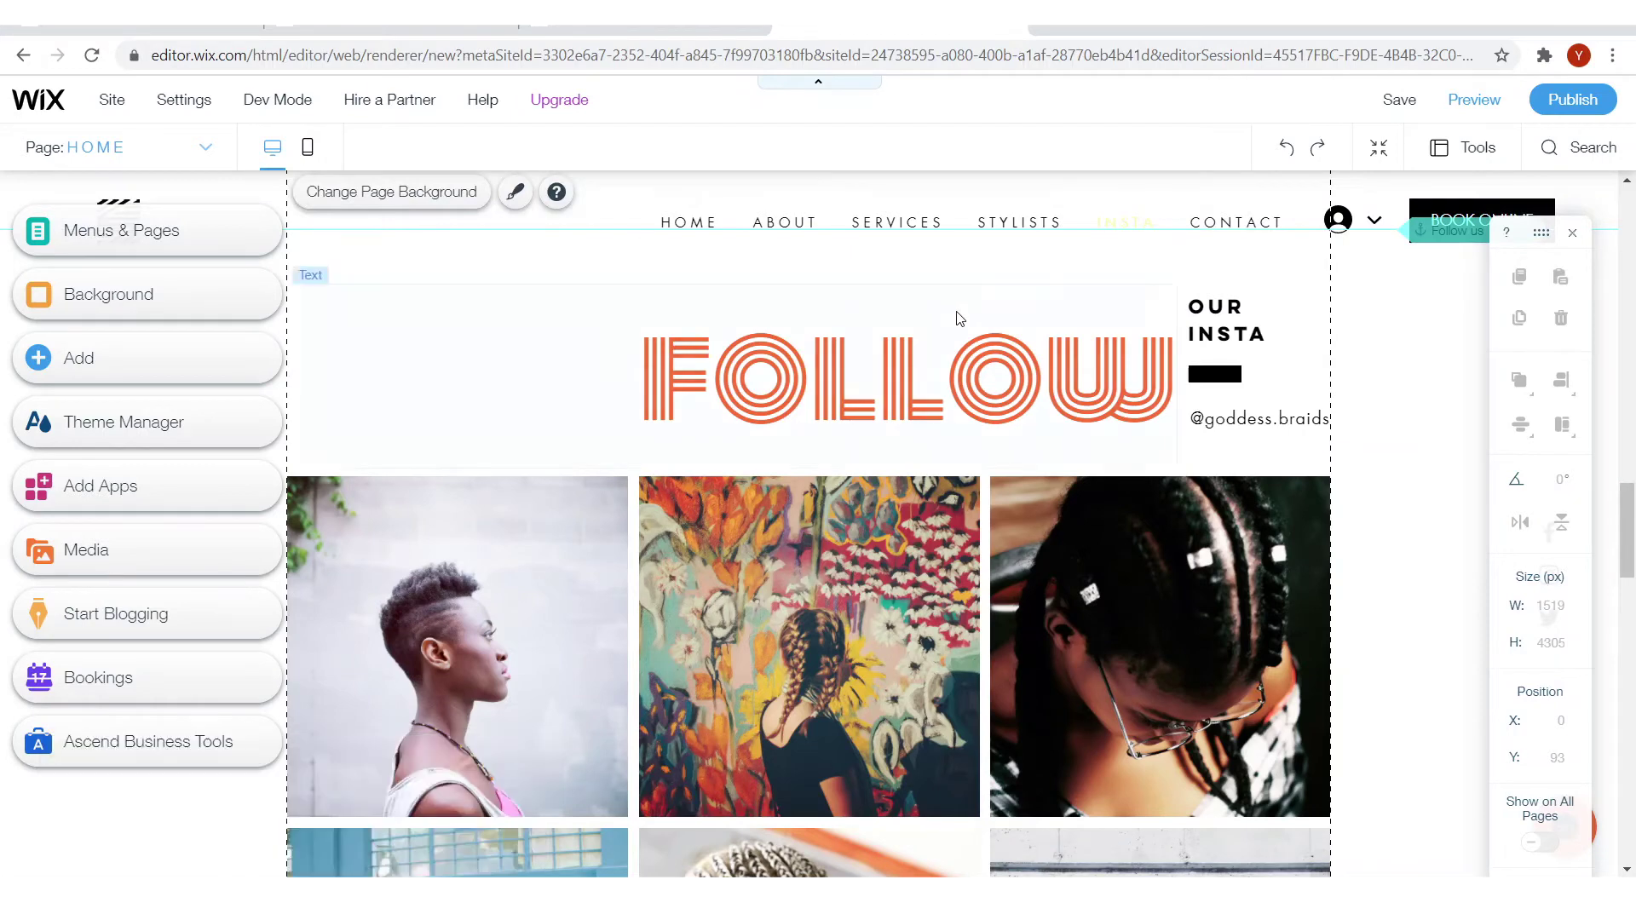
scroll(957, 318, down, 6)
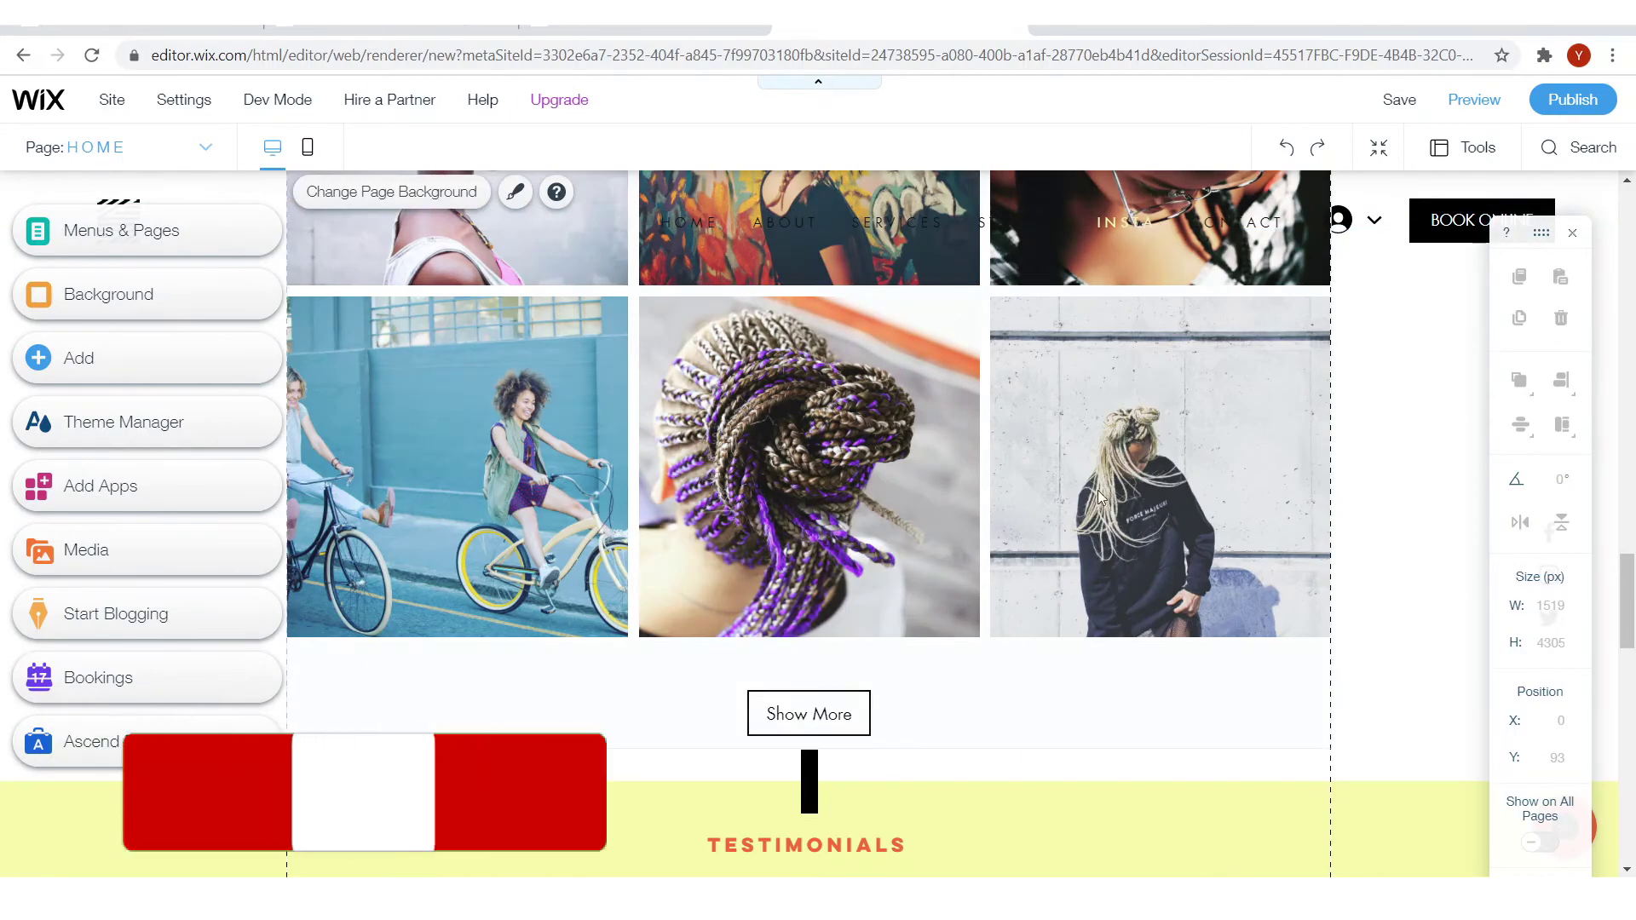
click(1156, 683)
key(Delete)
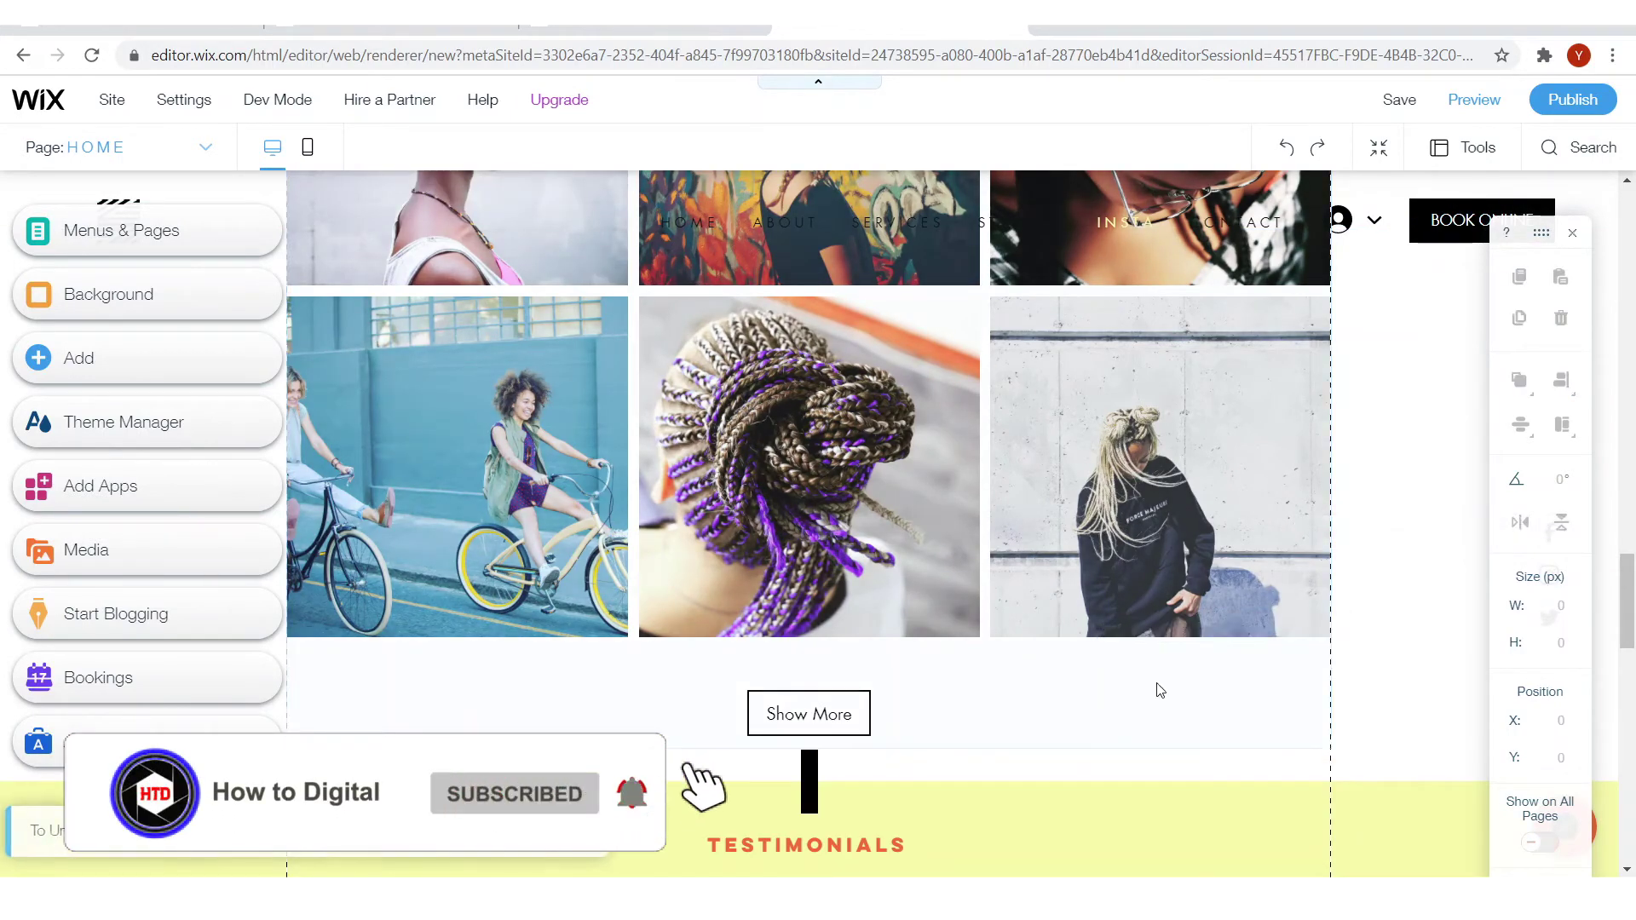
Delete the FOLLOW heading and the OUR INSTA text from the Follow section
scroll(1105, 612, up, 5)
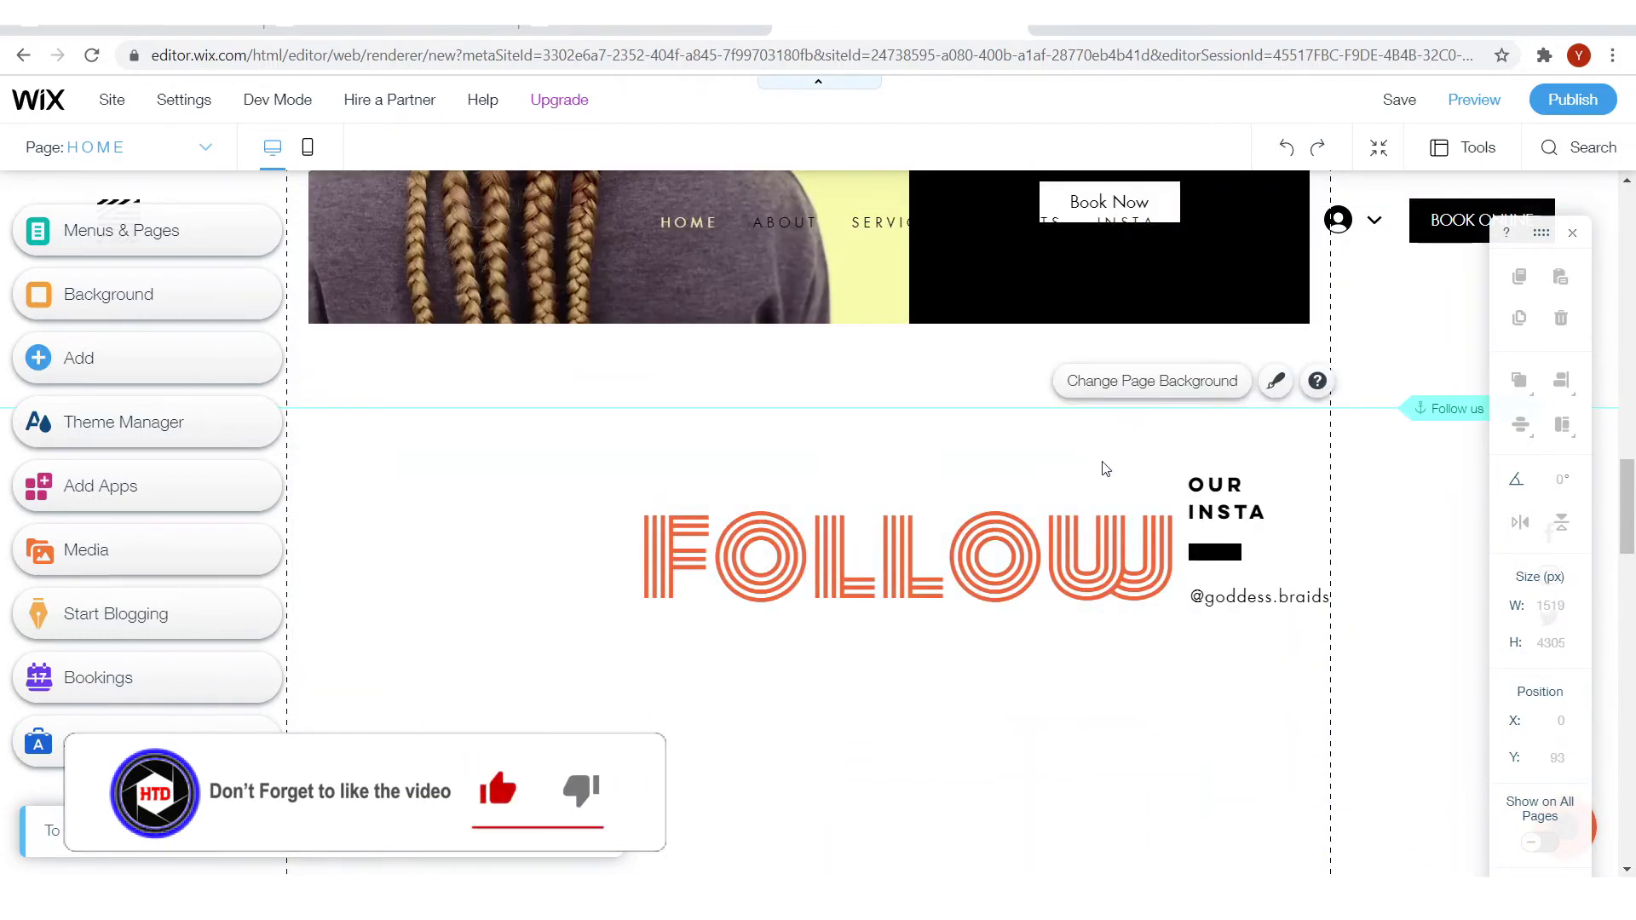
click(1102, 539)
key(Delete)
click(1229, 522)
key(Delete)
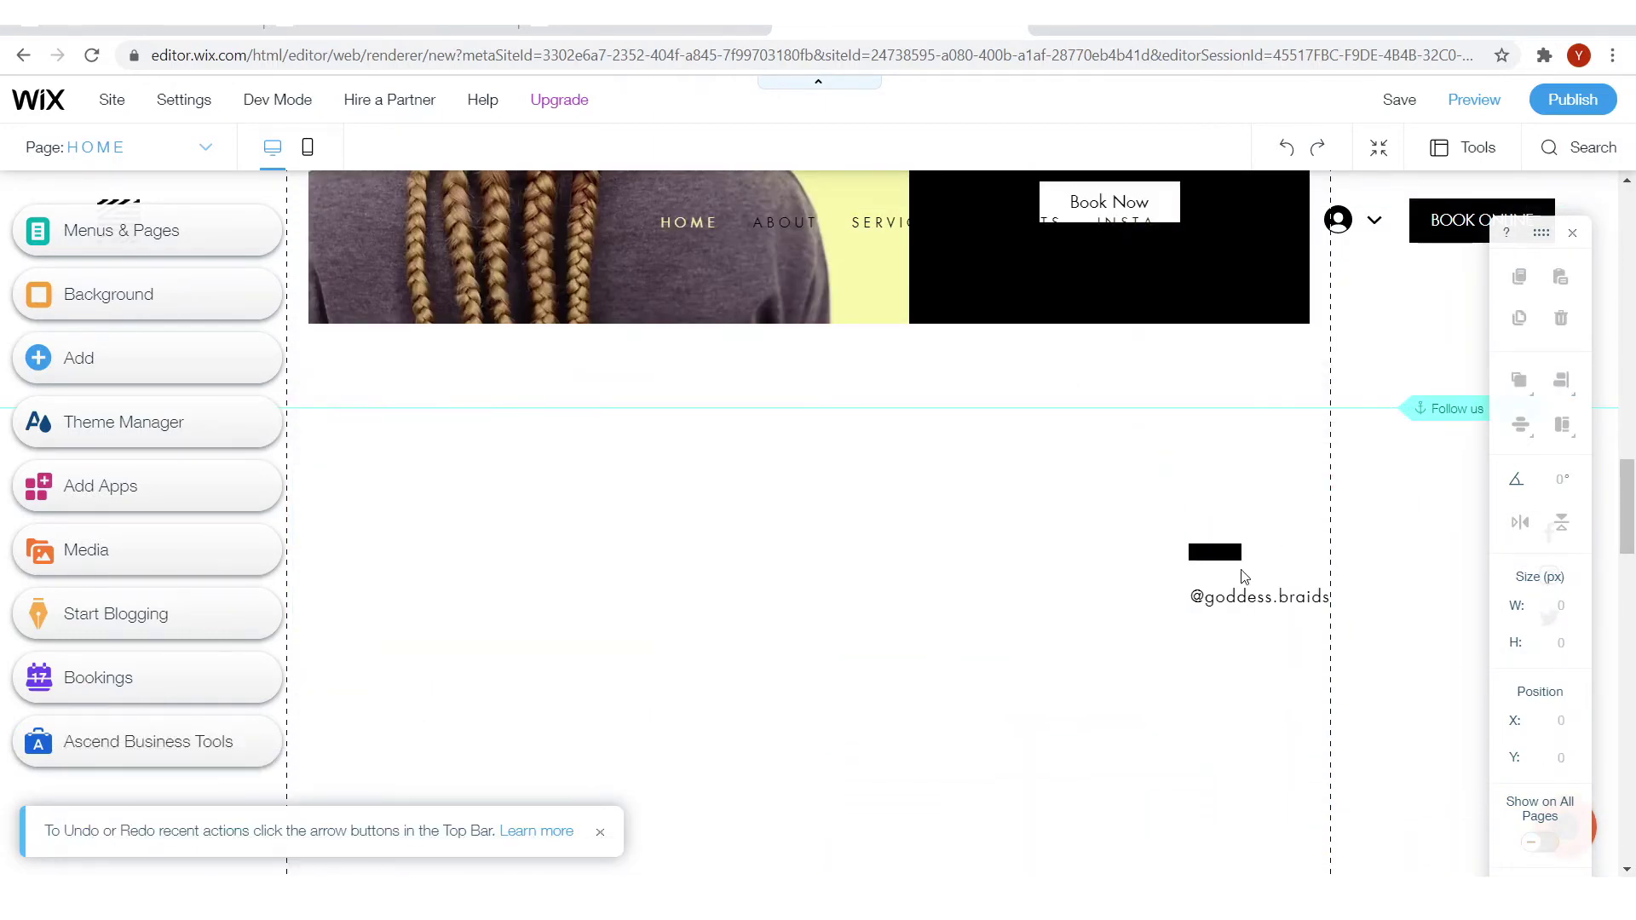
click(1242, 576)
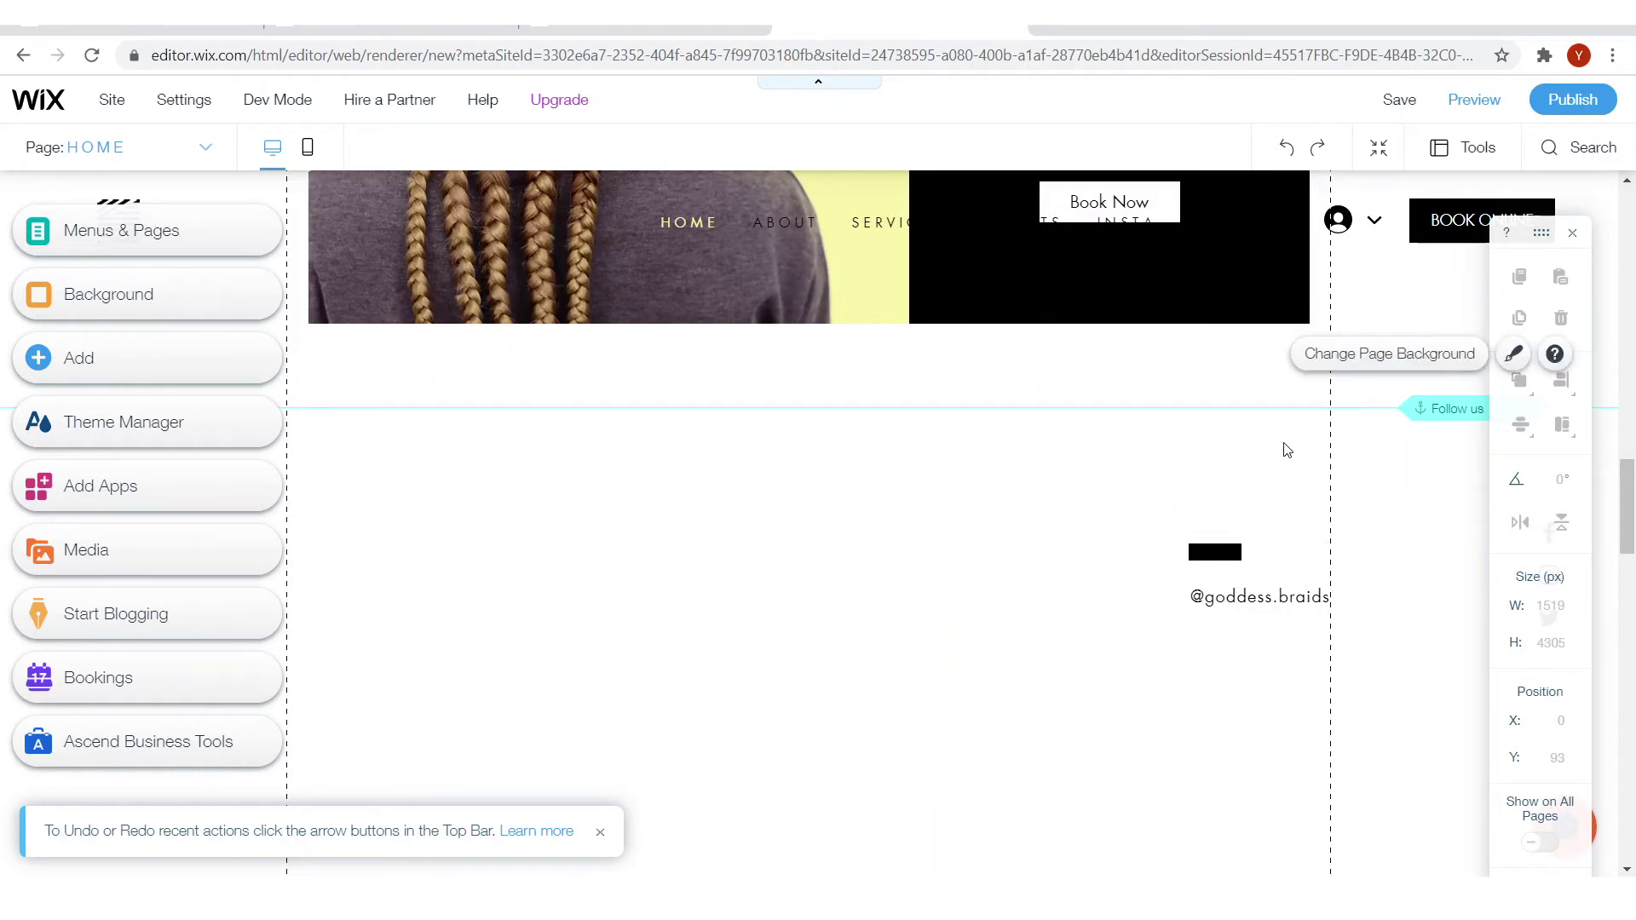
Review the Testimonials strip and Contact section, and browse the addable element categories such as video, social and content manager
scroll(747, 459, down, 5)
scroll(982, 476, down, 6)
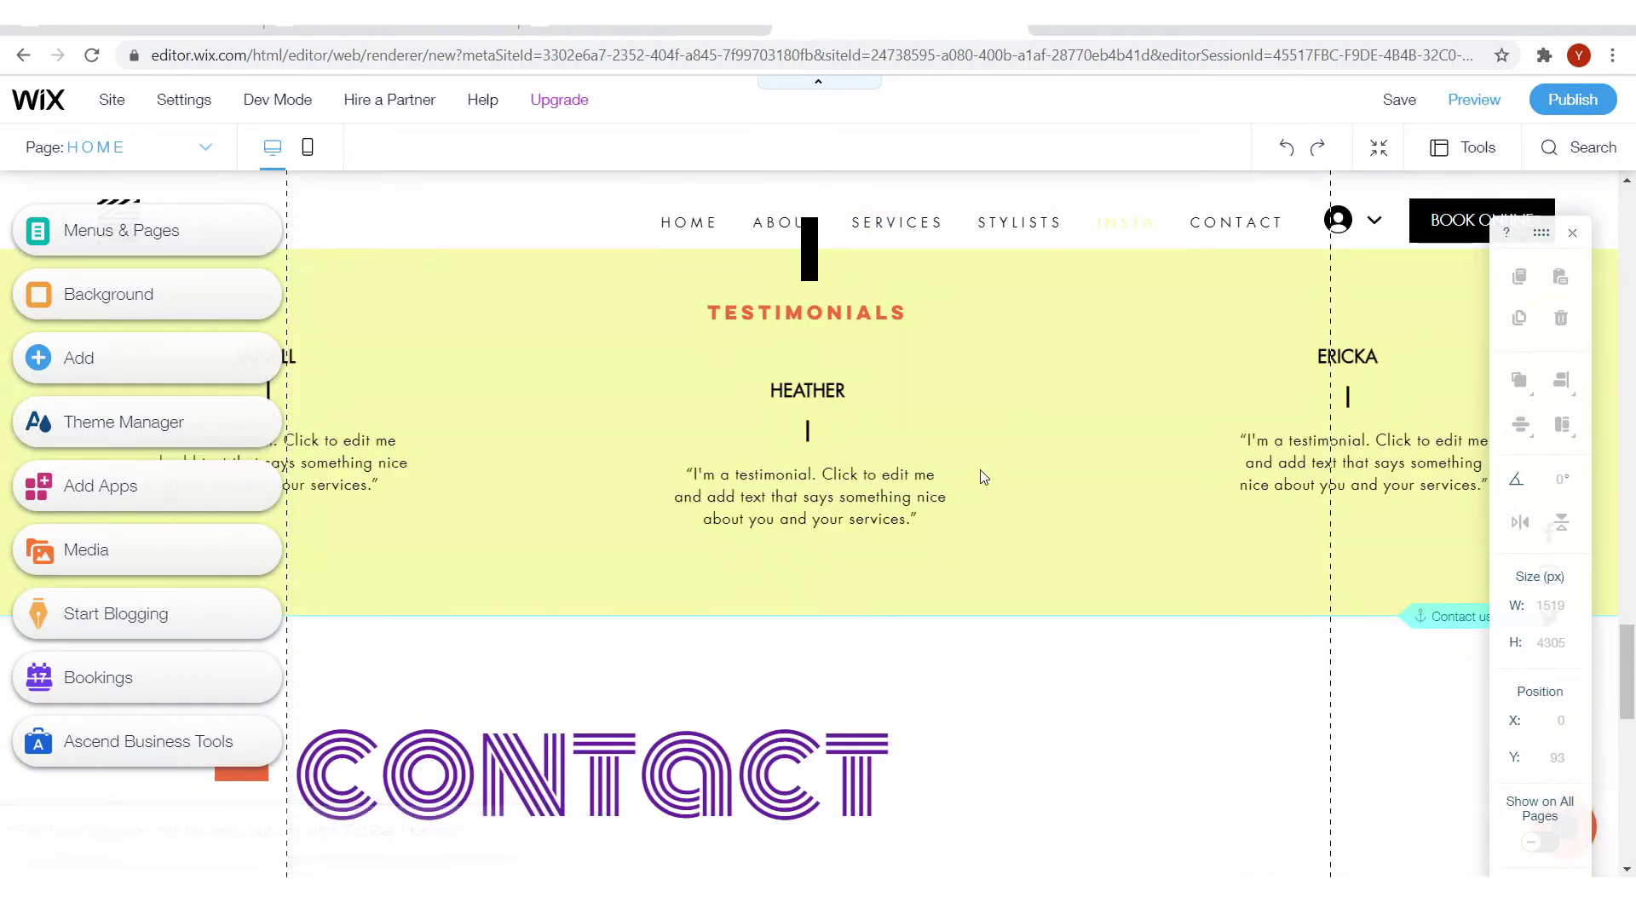
click(475, 424)
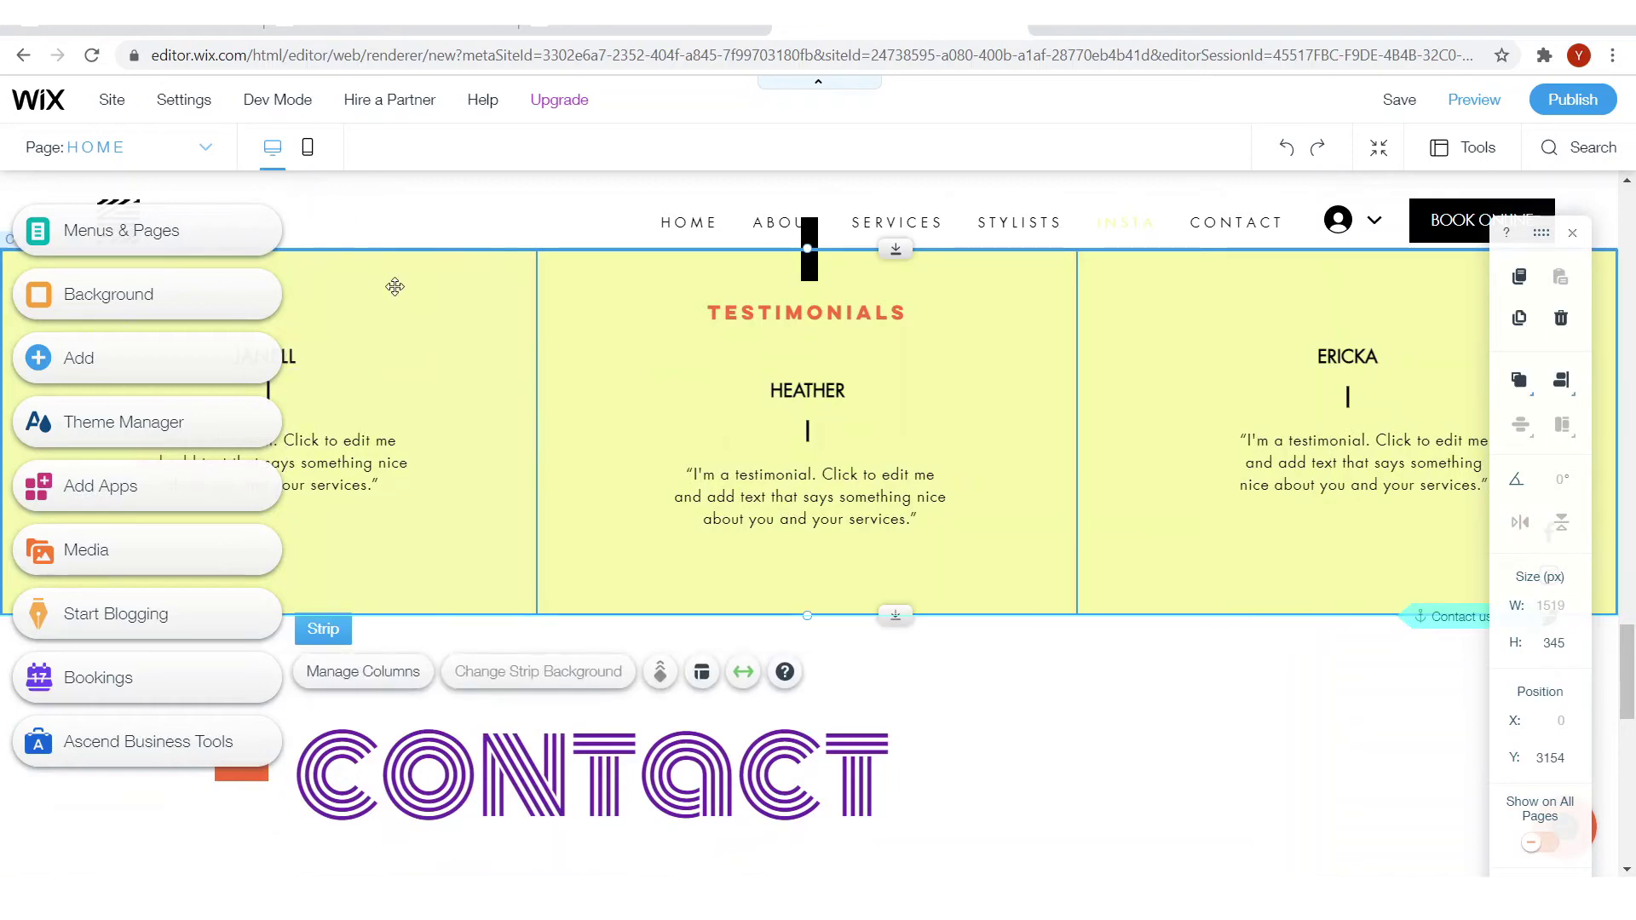
scroll(647, 635, down, 6)
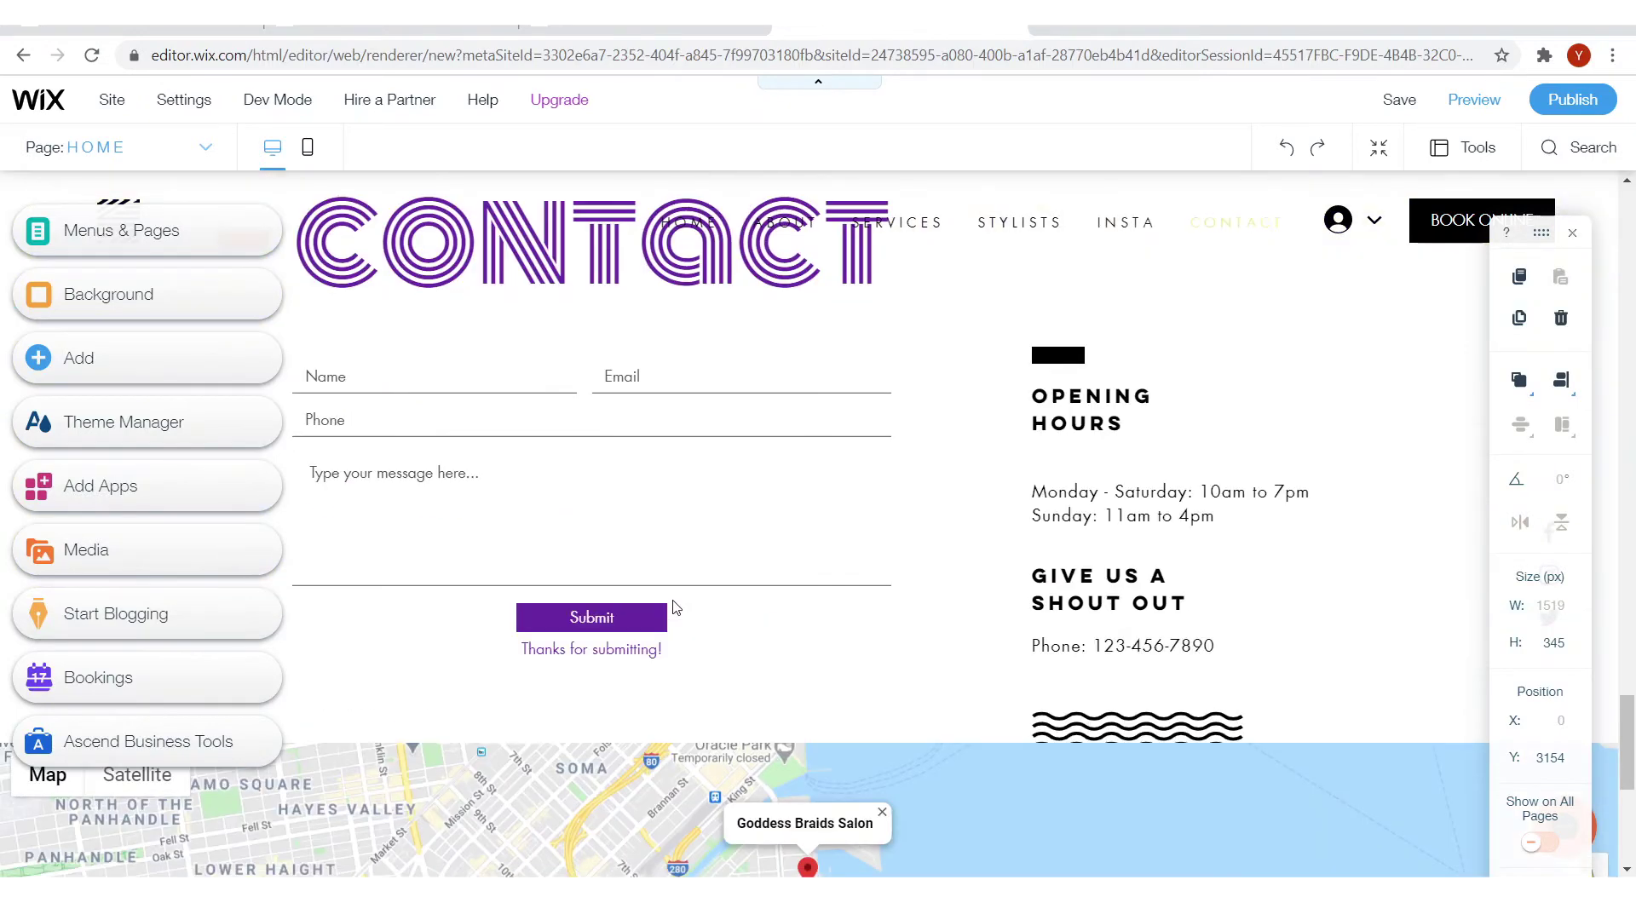
click(43, 362)
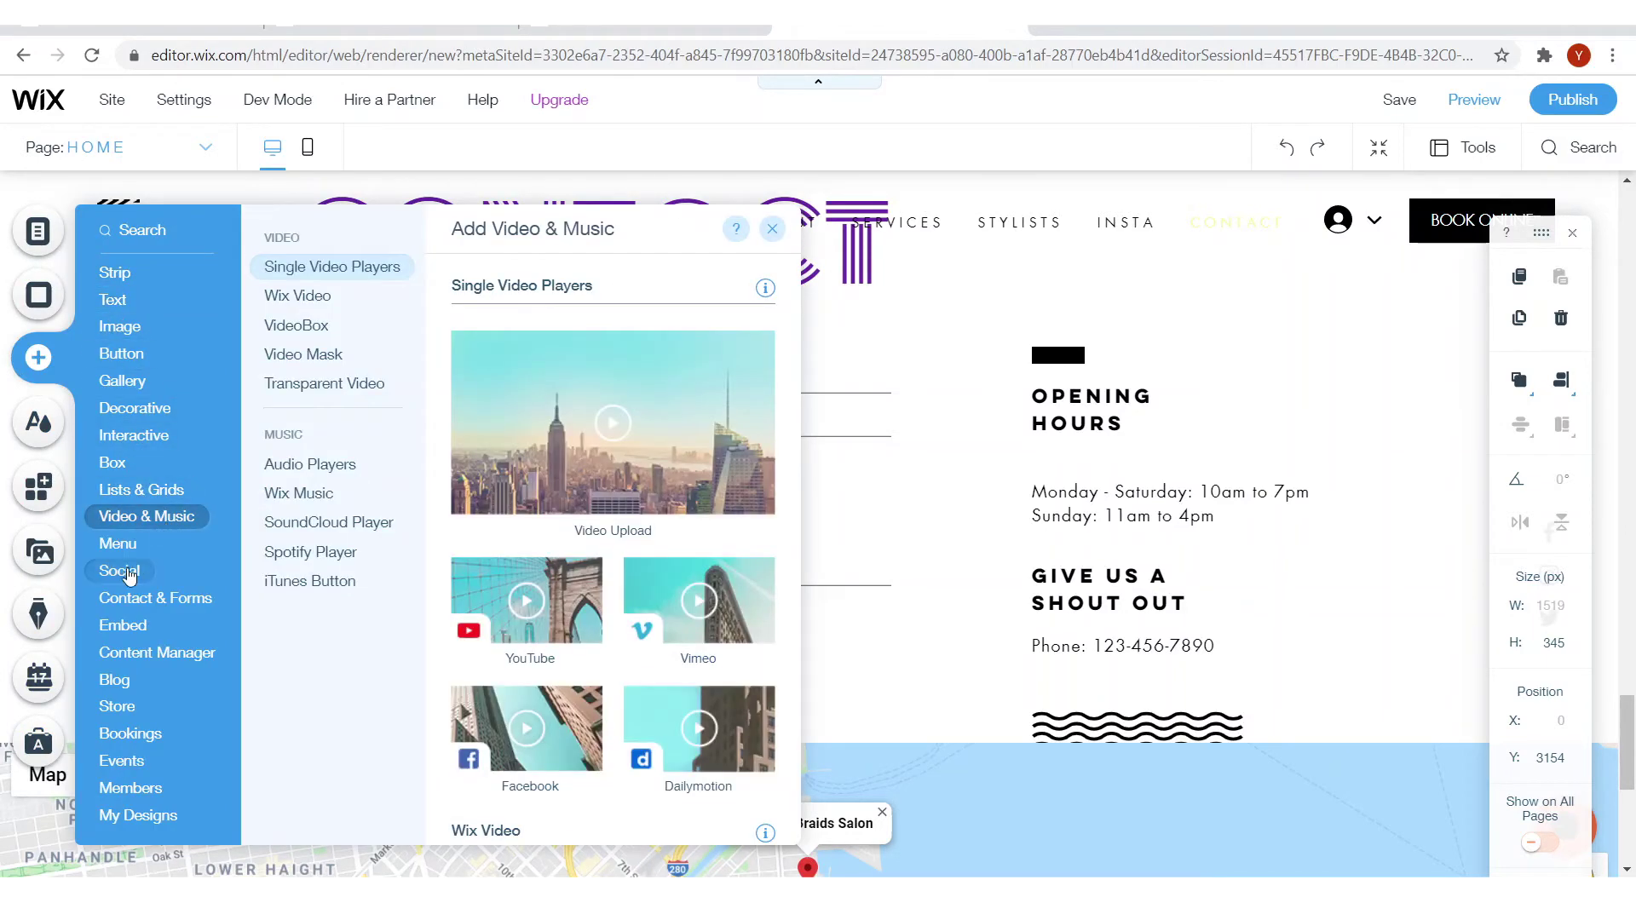
mouse_move(128, 577)
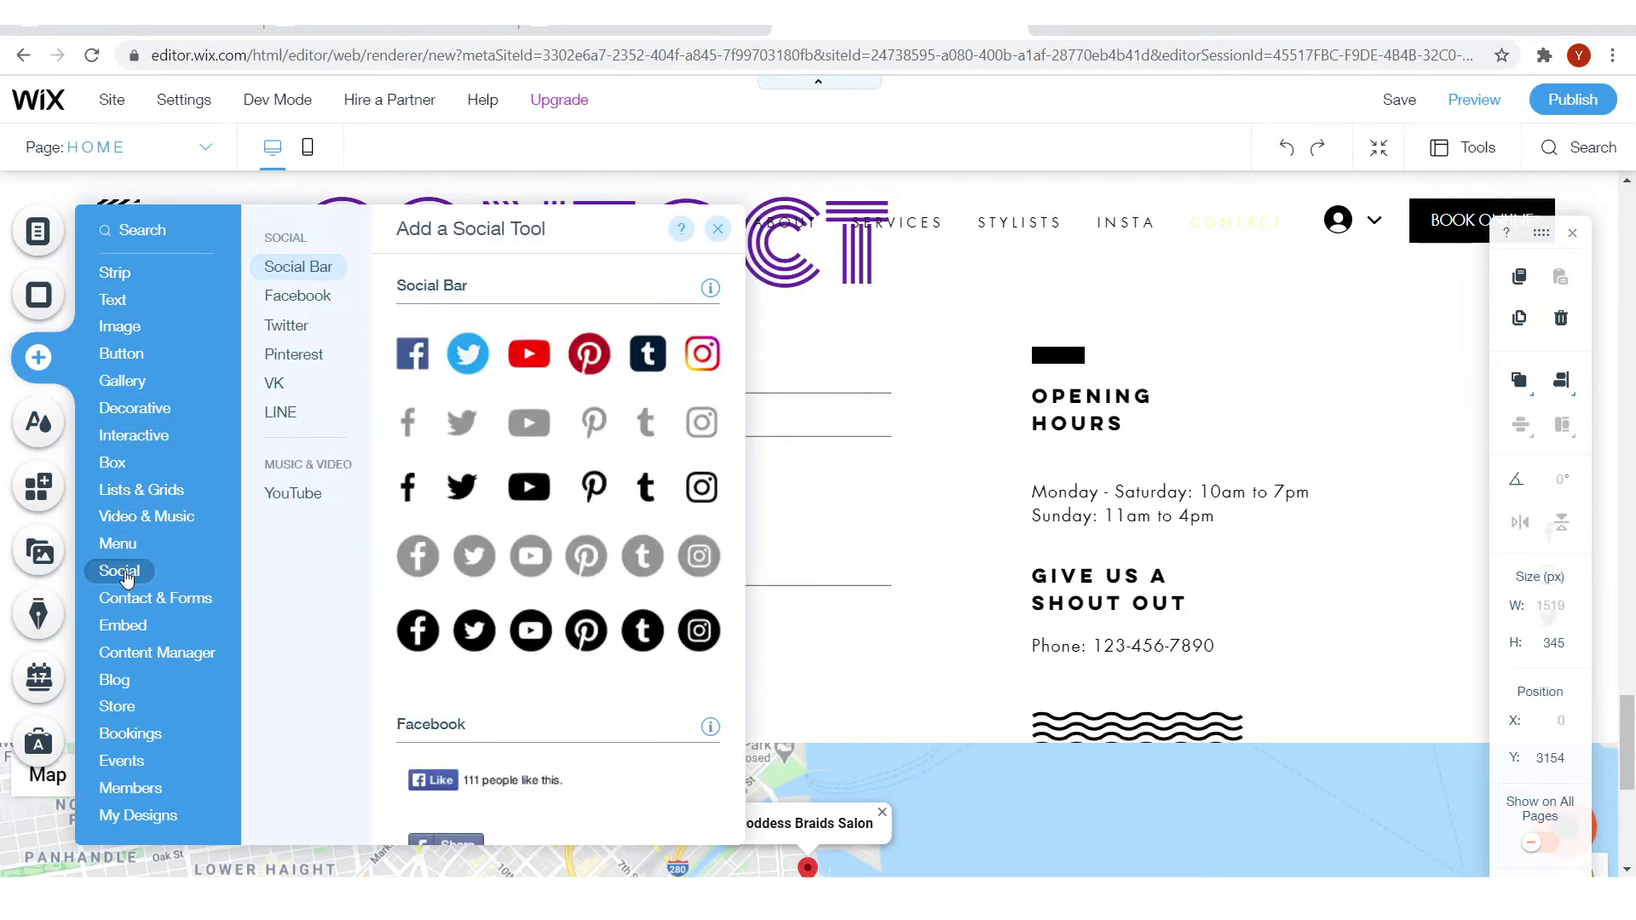
mouse_move(129, 605)
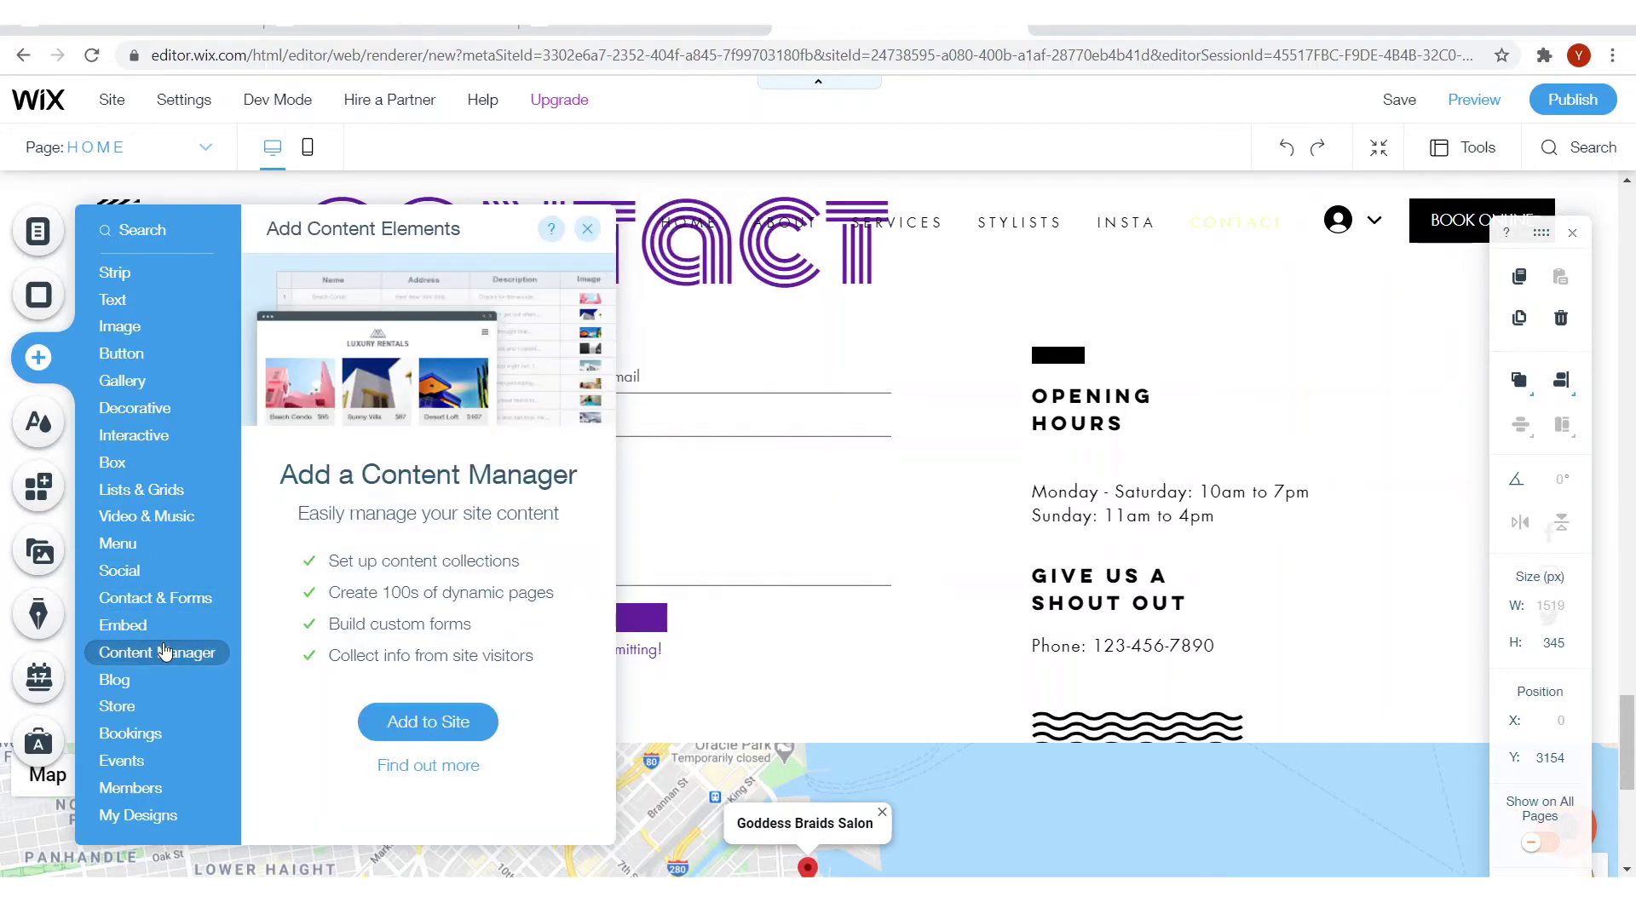
mouse_move(128, 665)
Add the first uploaded photo of the woman in white from the site files to the Contact section
mouse_move(126, 337)
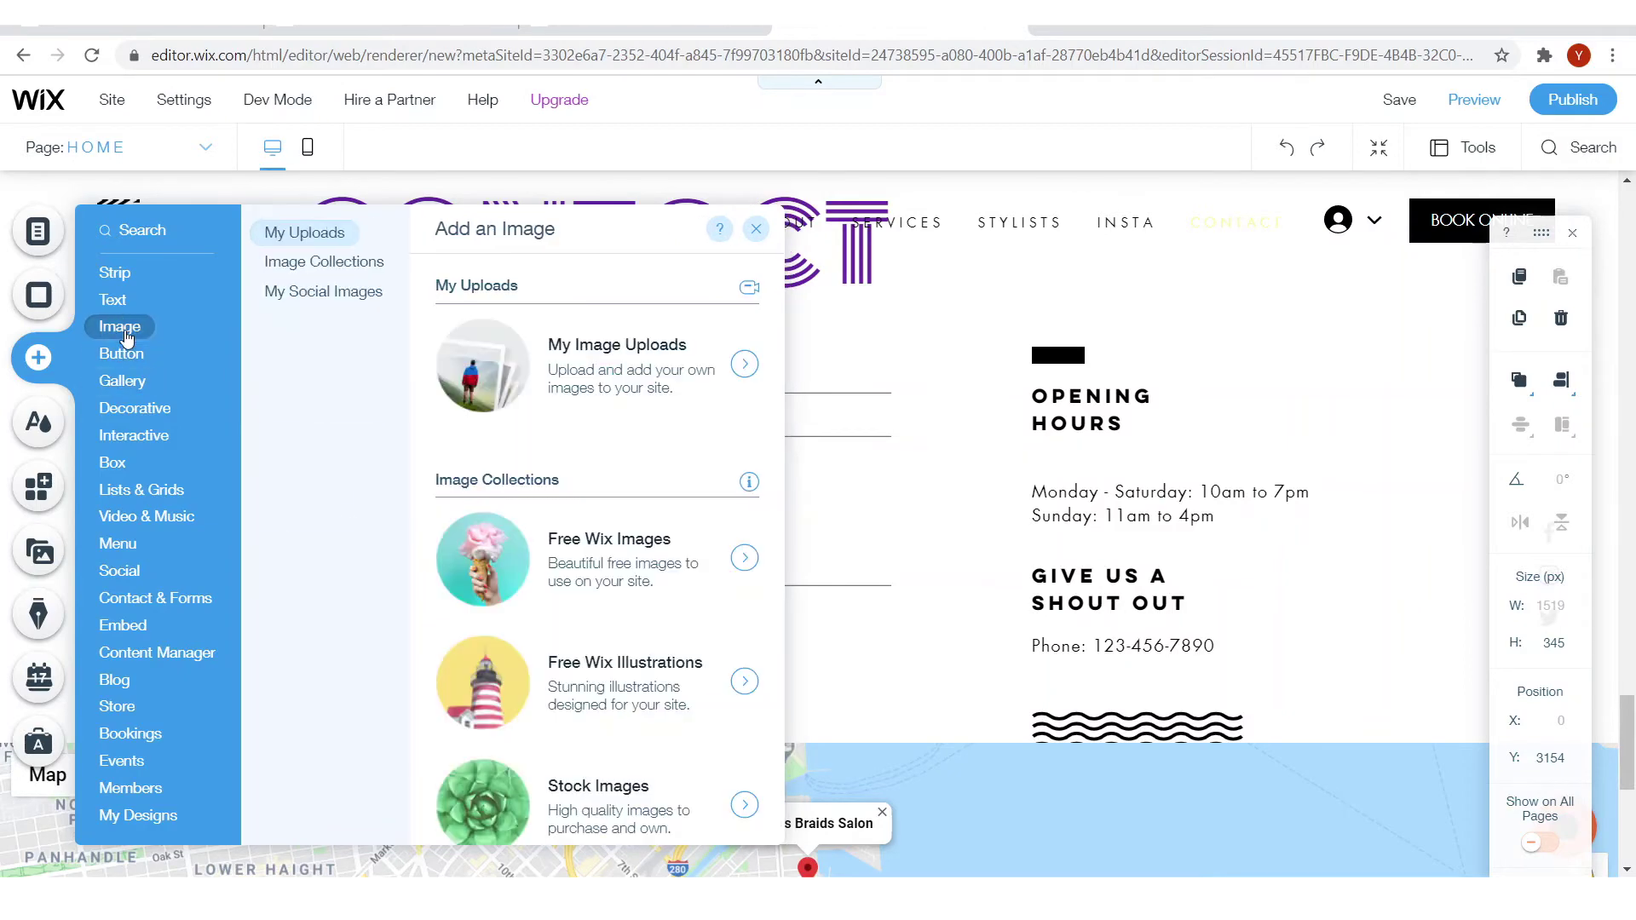
scroll(603, 468, down, 10)
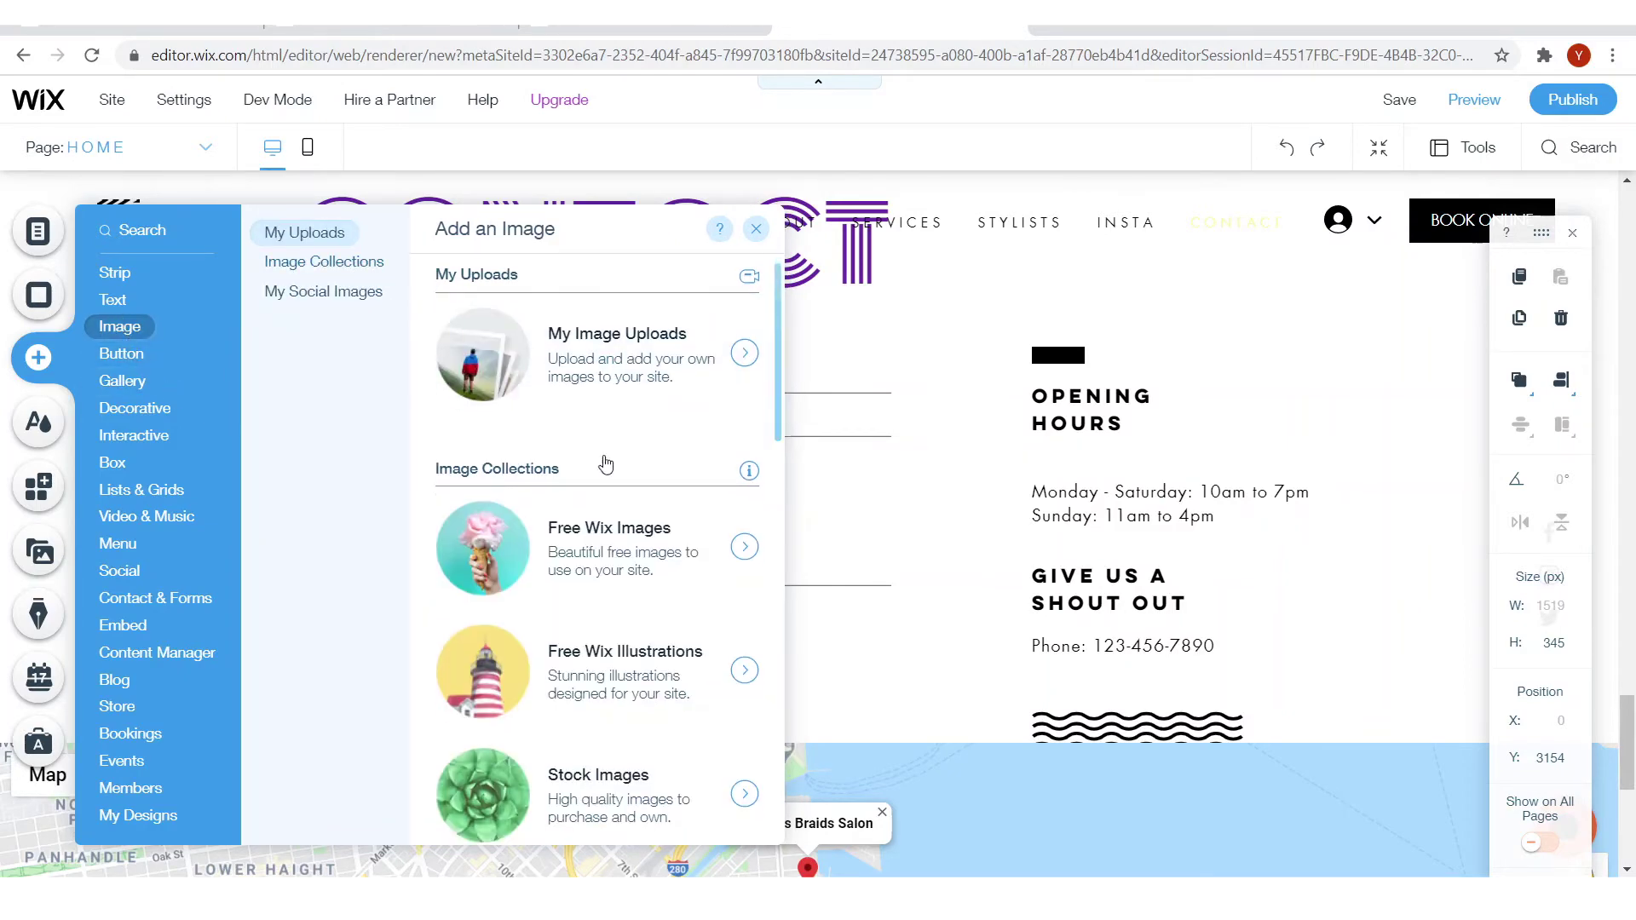
scroll(603, 493, down, 5)
scroll(621, 463, up, 15)
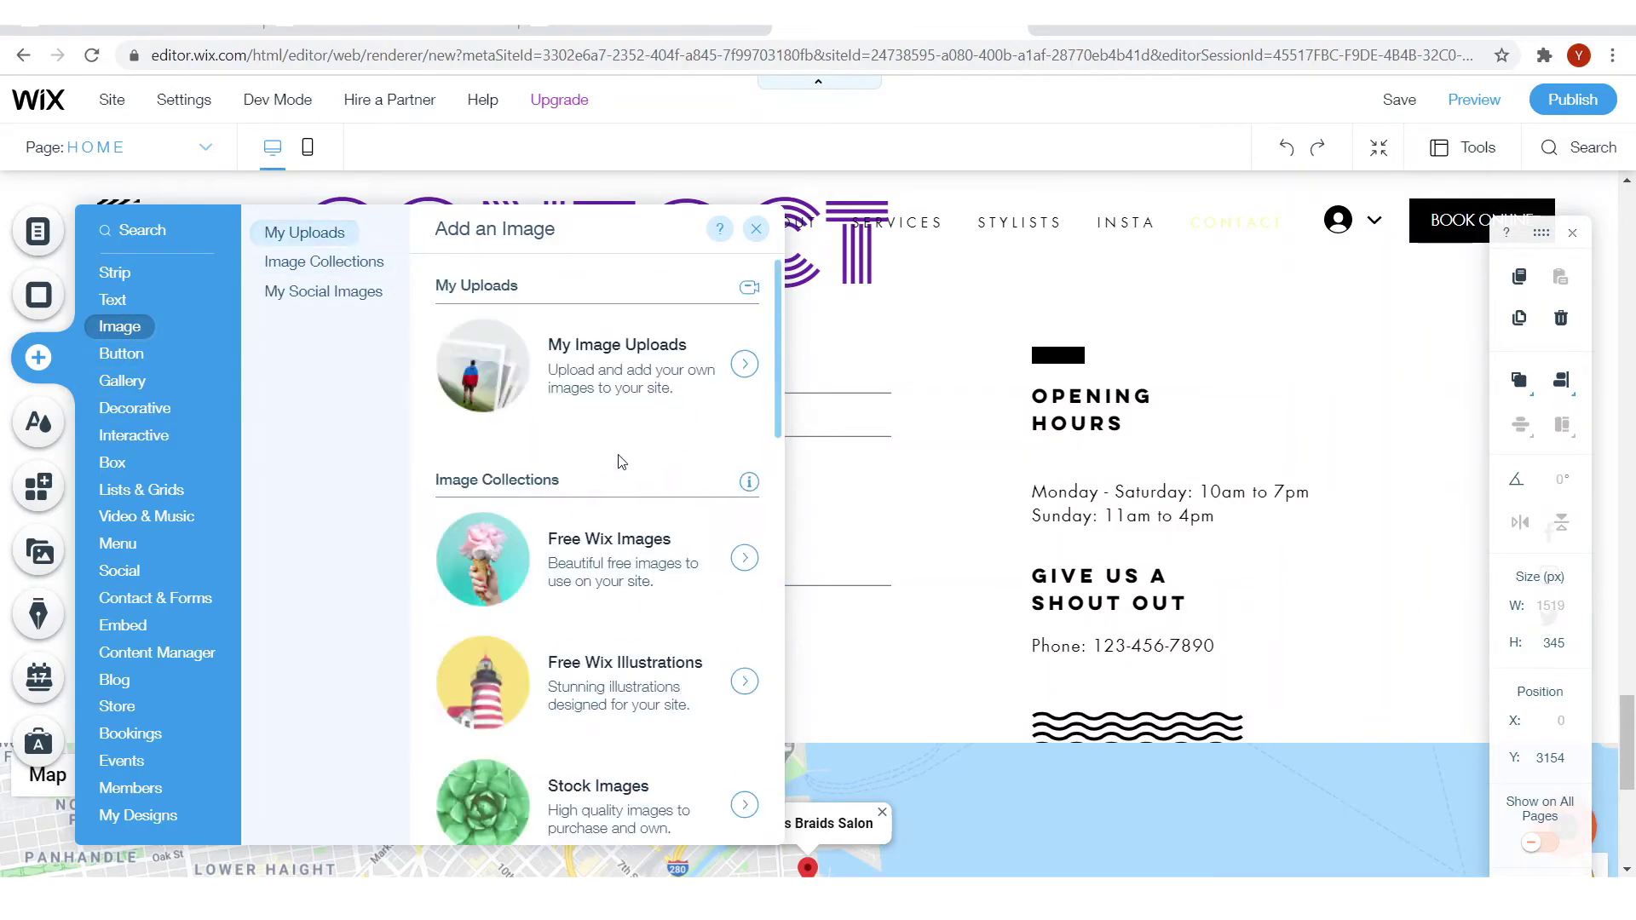
click(620, 393)
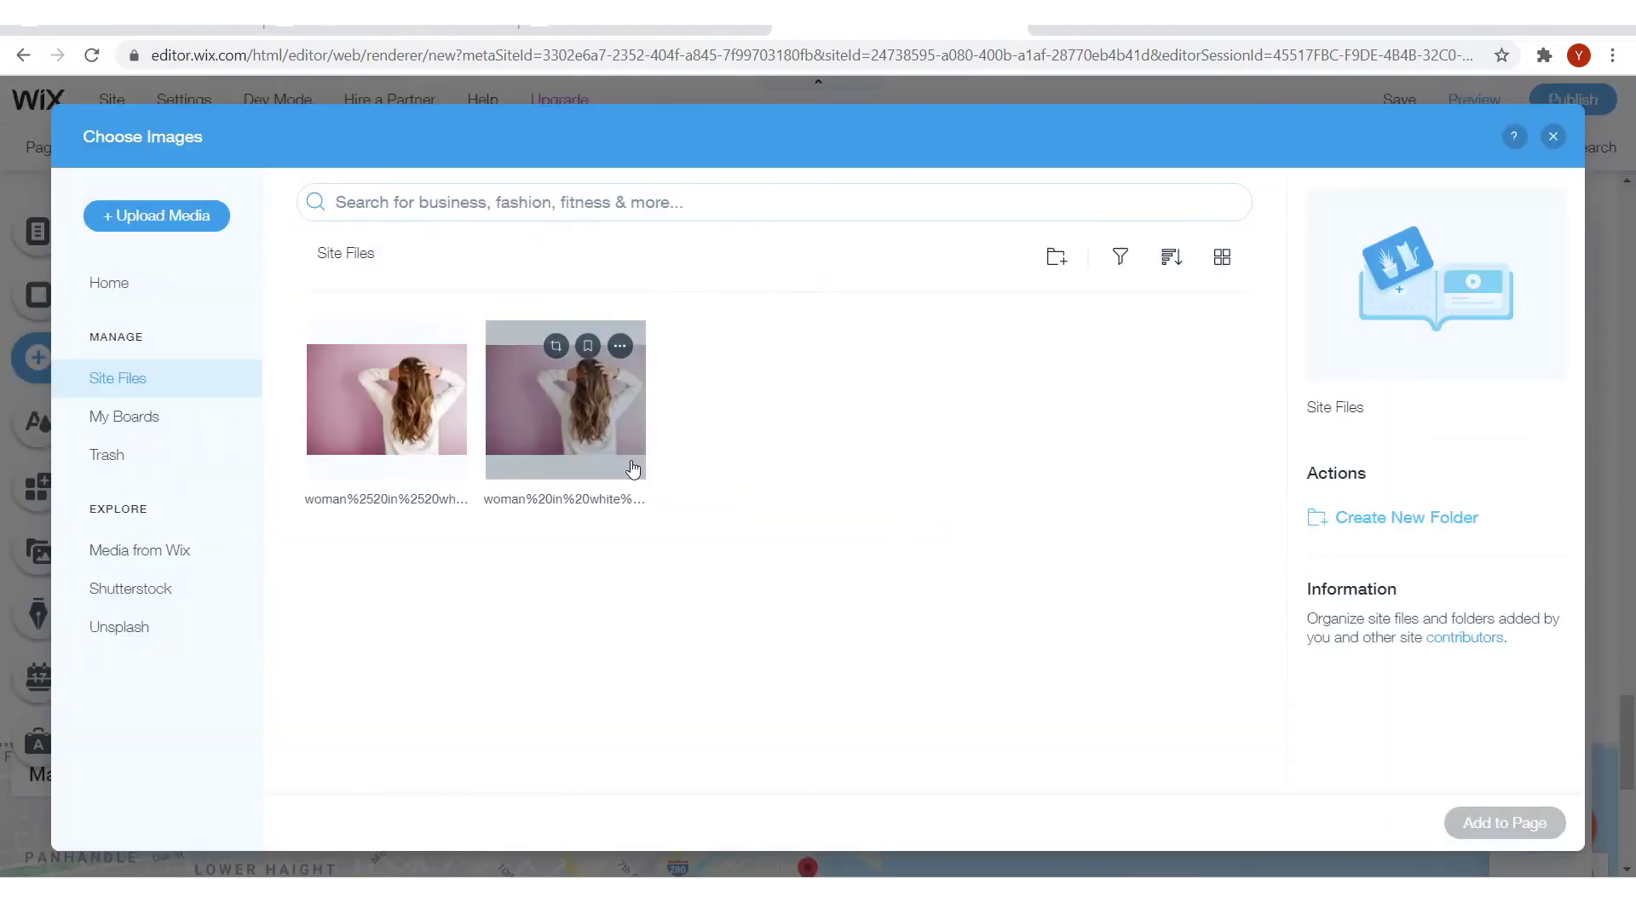
click(386, 401)
click(1505, 822)
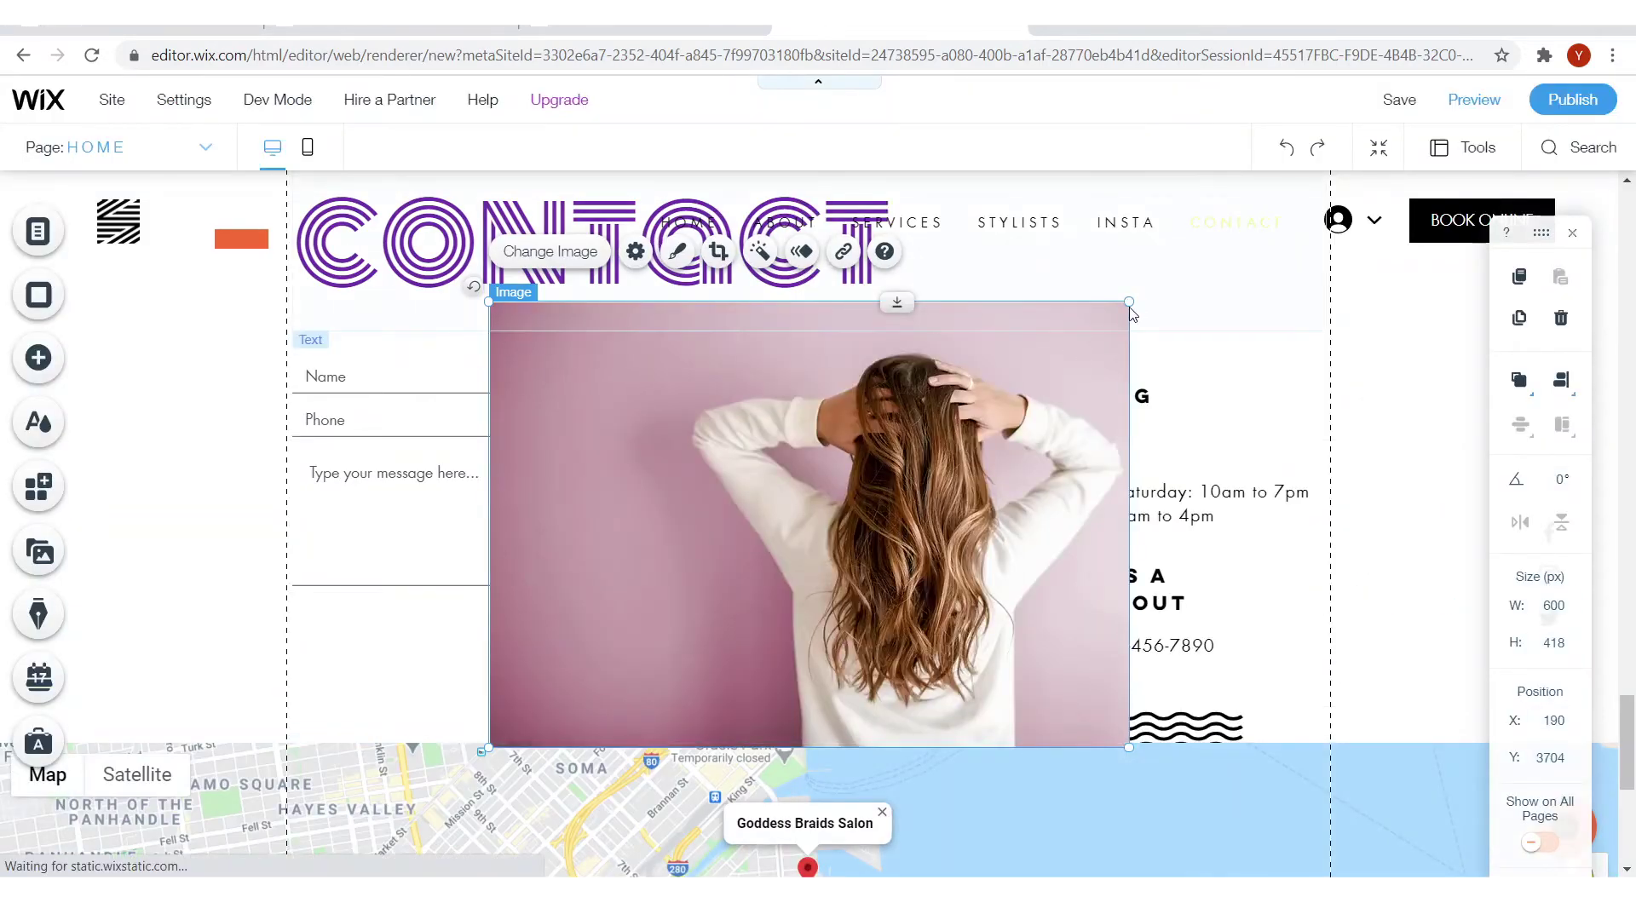
Enlarge the added photo to about 987 × 686 px and move it over the Contact section at about X 0, Y 3499
drag(1133, 298, 1358, 185)
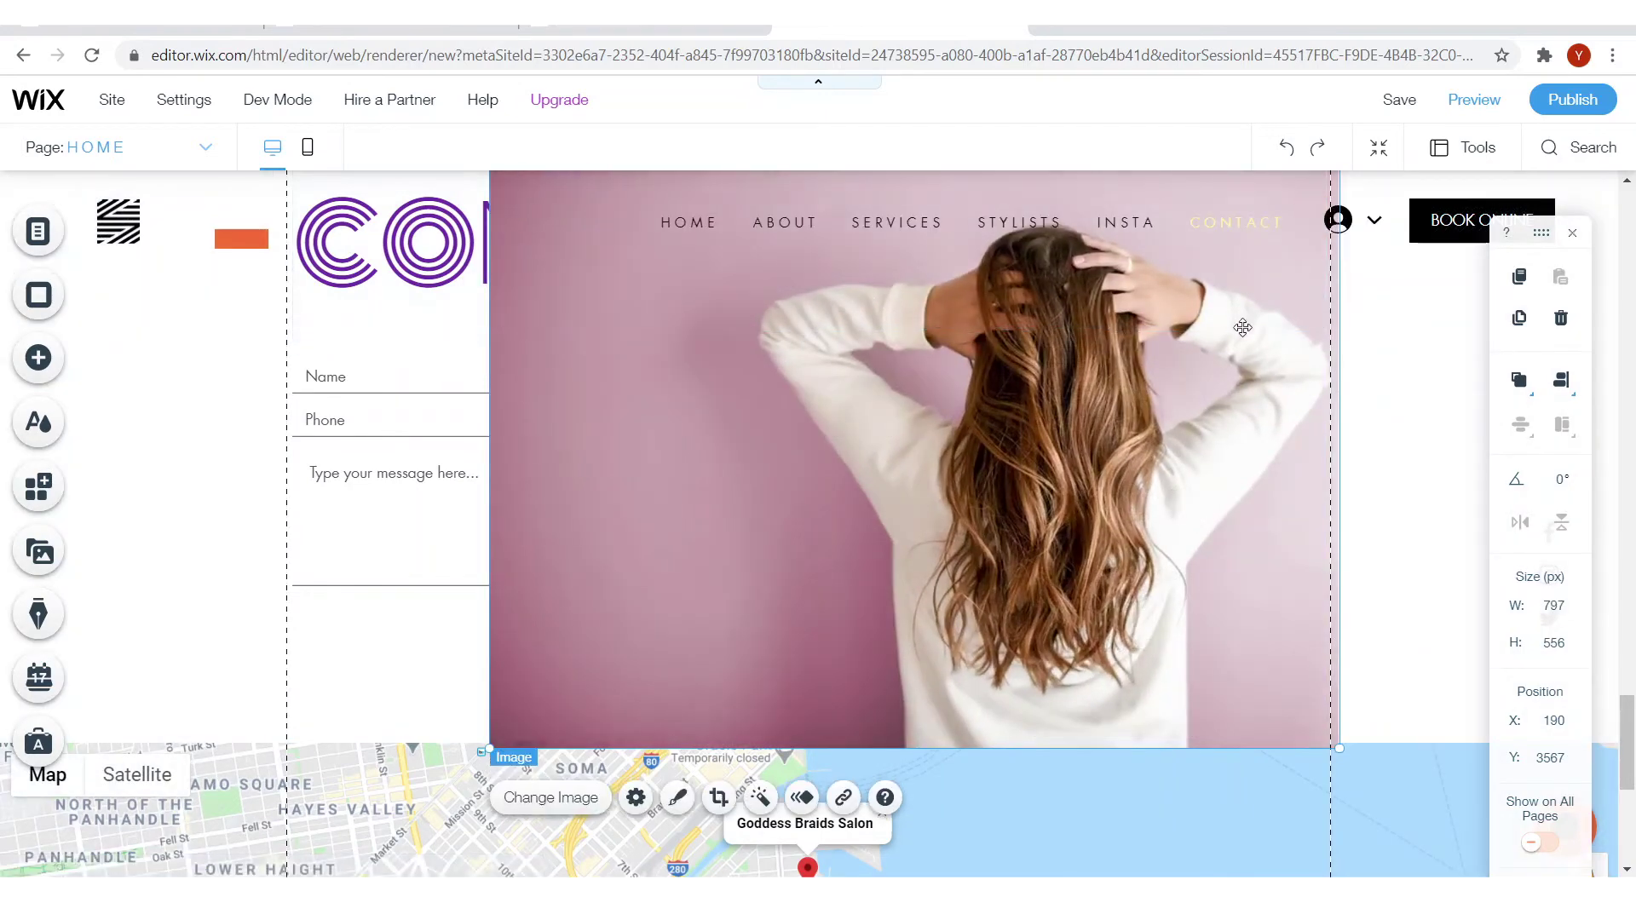
drag(1227, 361, 1025, 353)
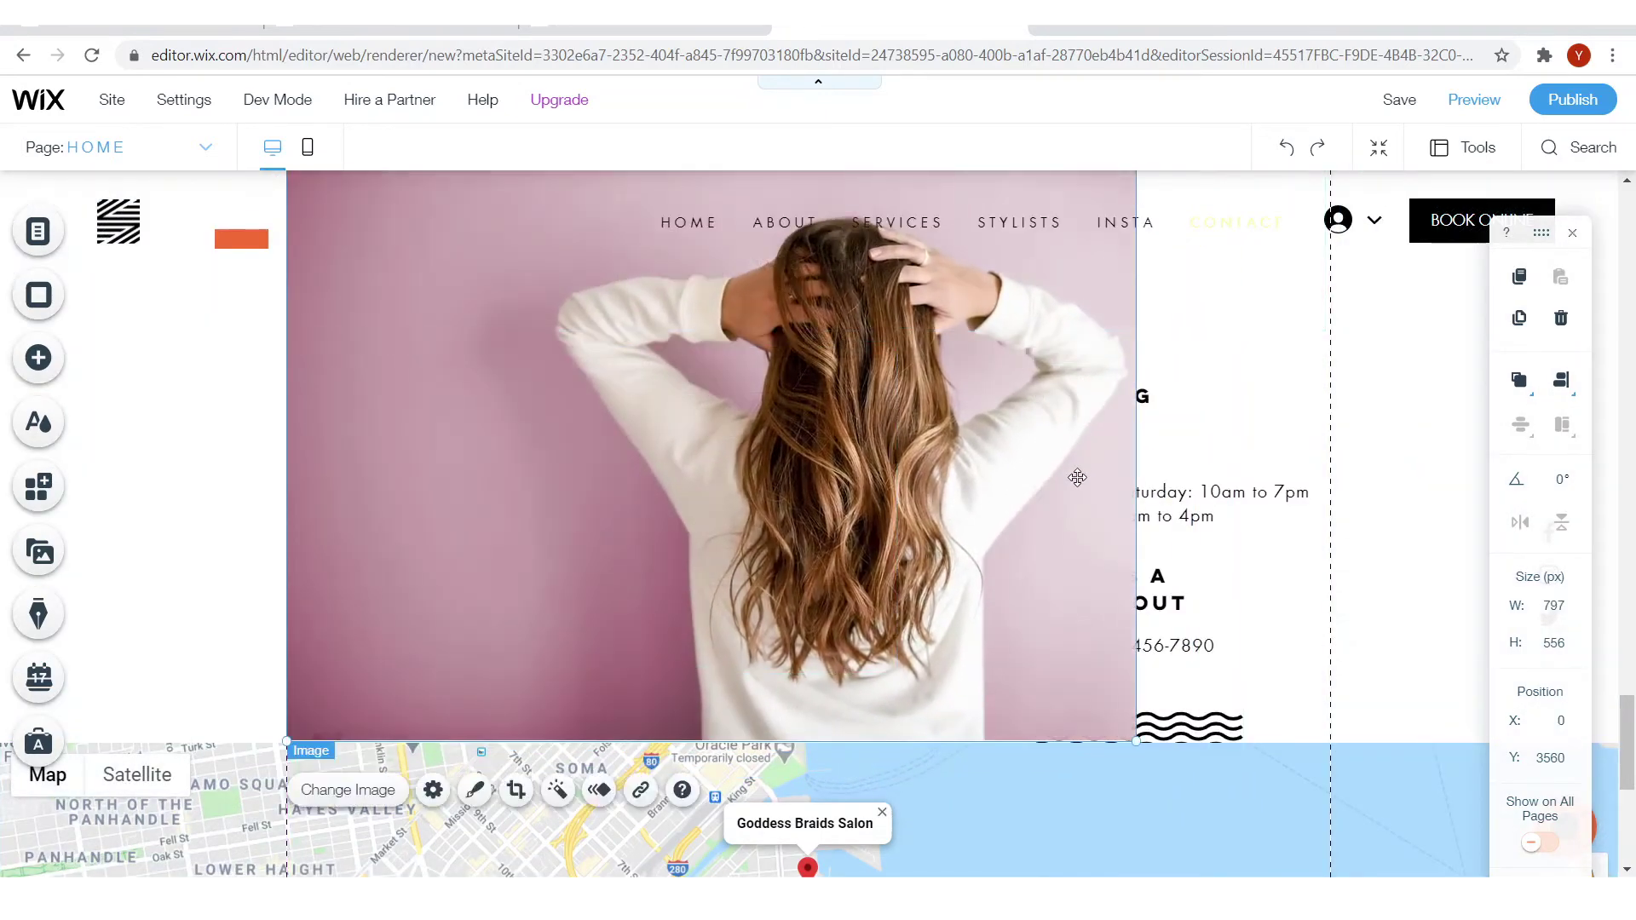
scroll(1352, 565, up, 2)
drag(1139, 324, 1339, 260)
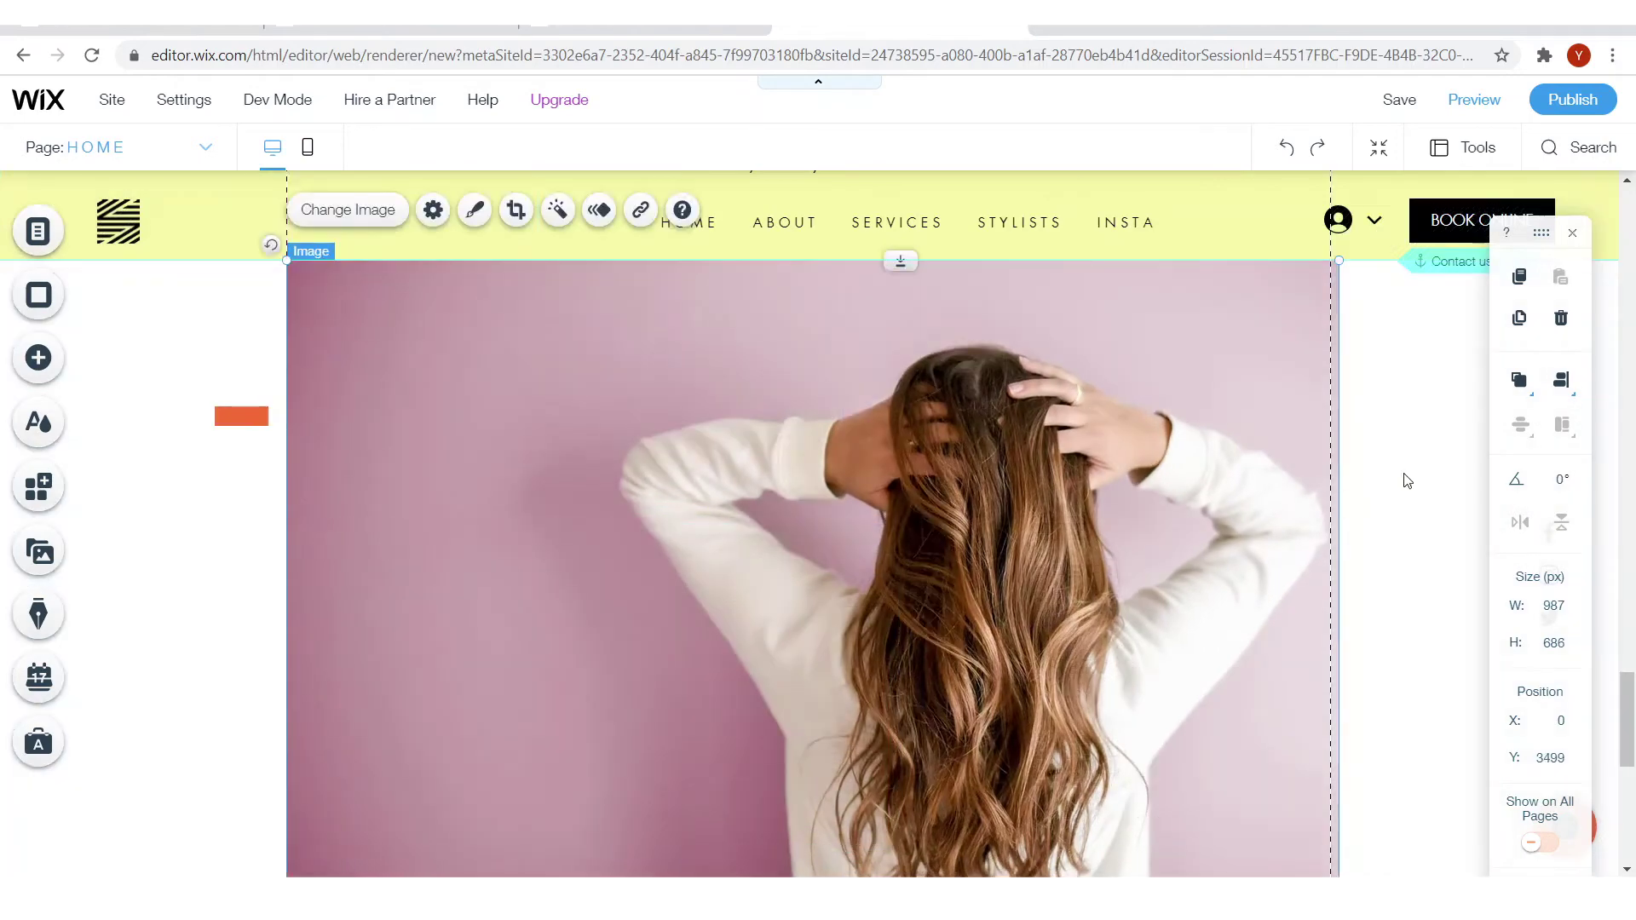
Save the site with the free Wix.com domain ending in mysite-4
click(1399, 100)
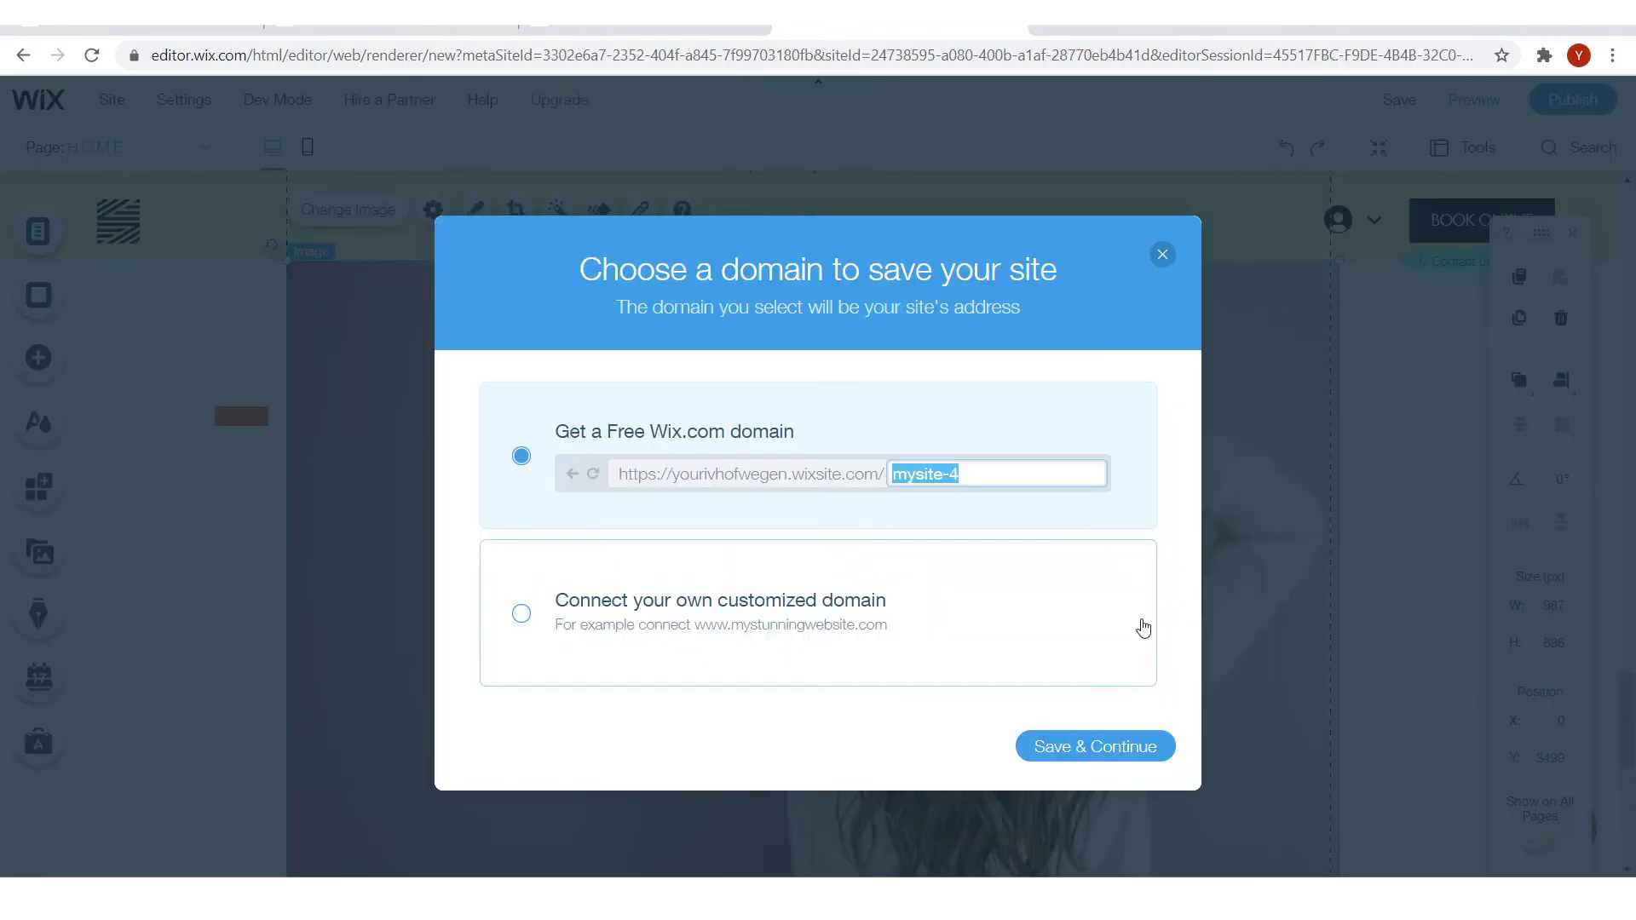
click(1123, 749)
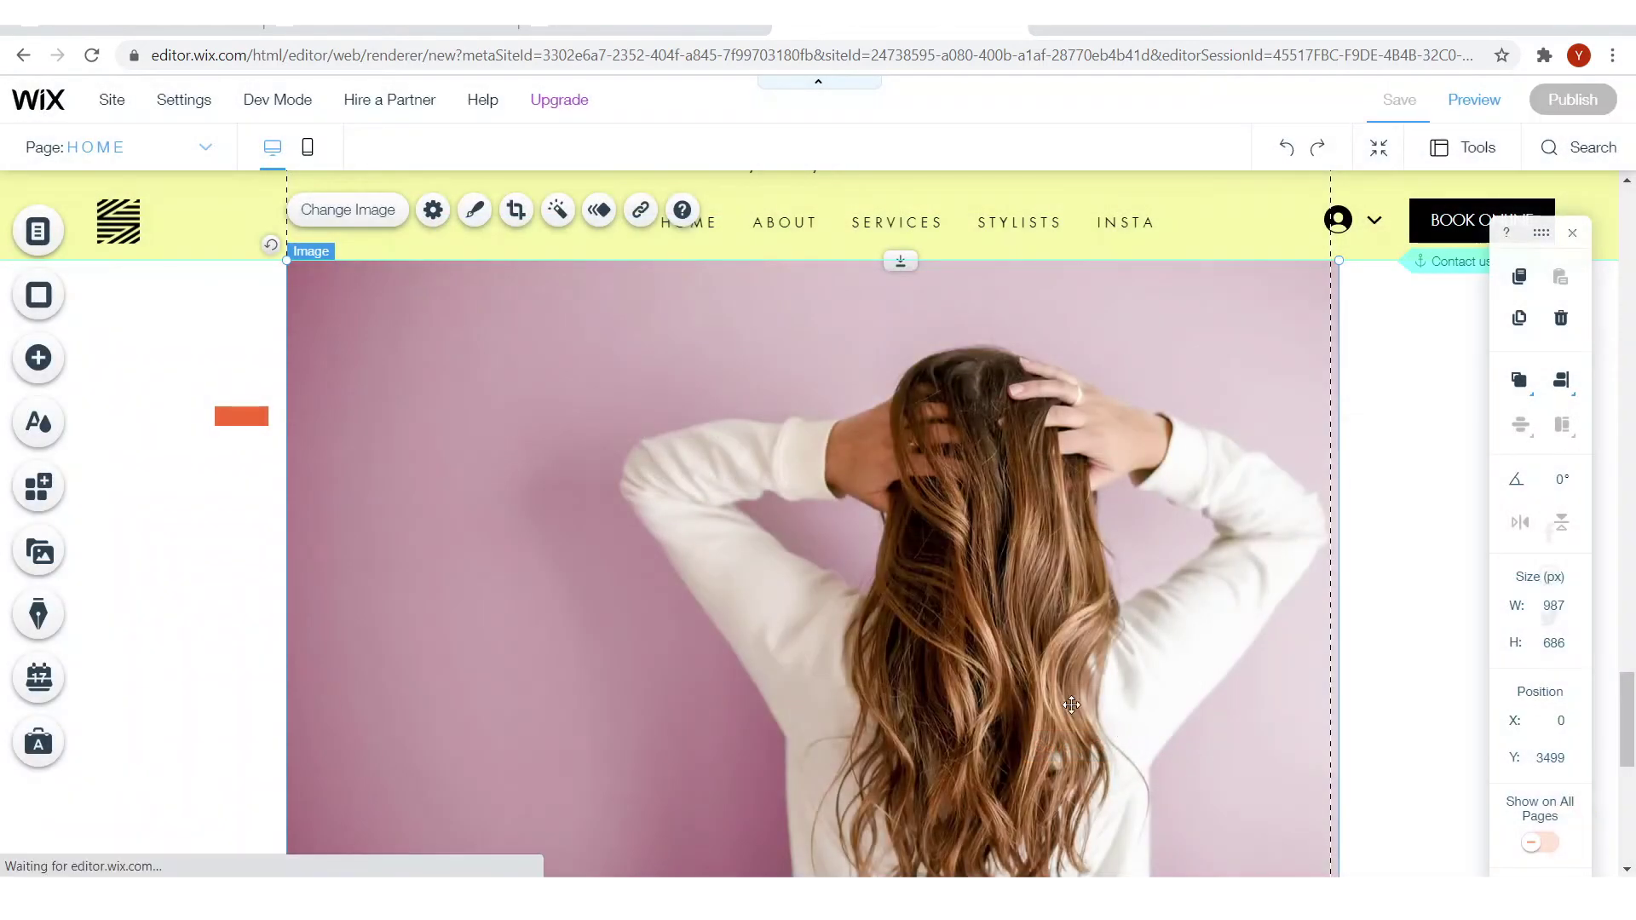
Dismiss the saved-site notice and delete the Google map above the footer
scroll(248, 515, down, 5)
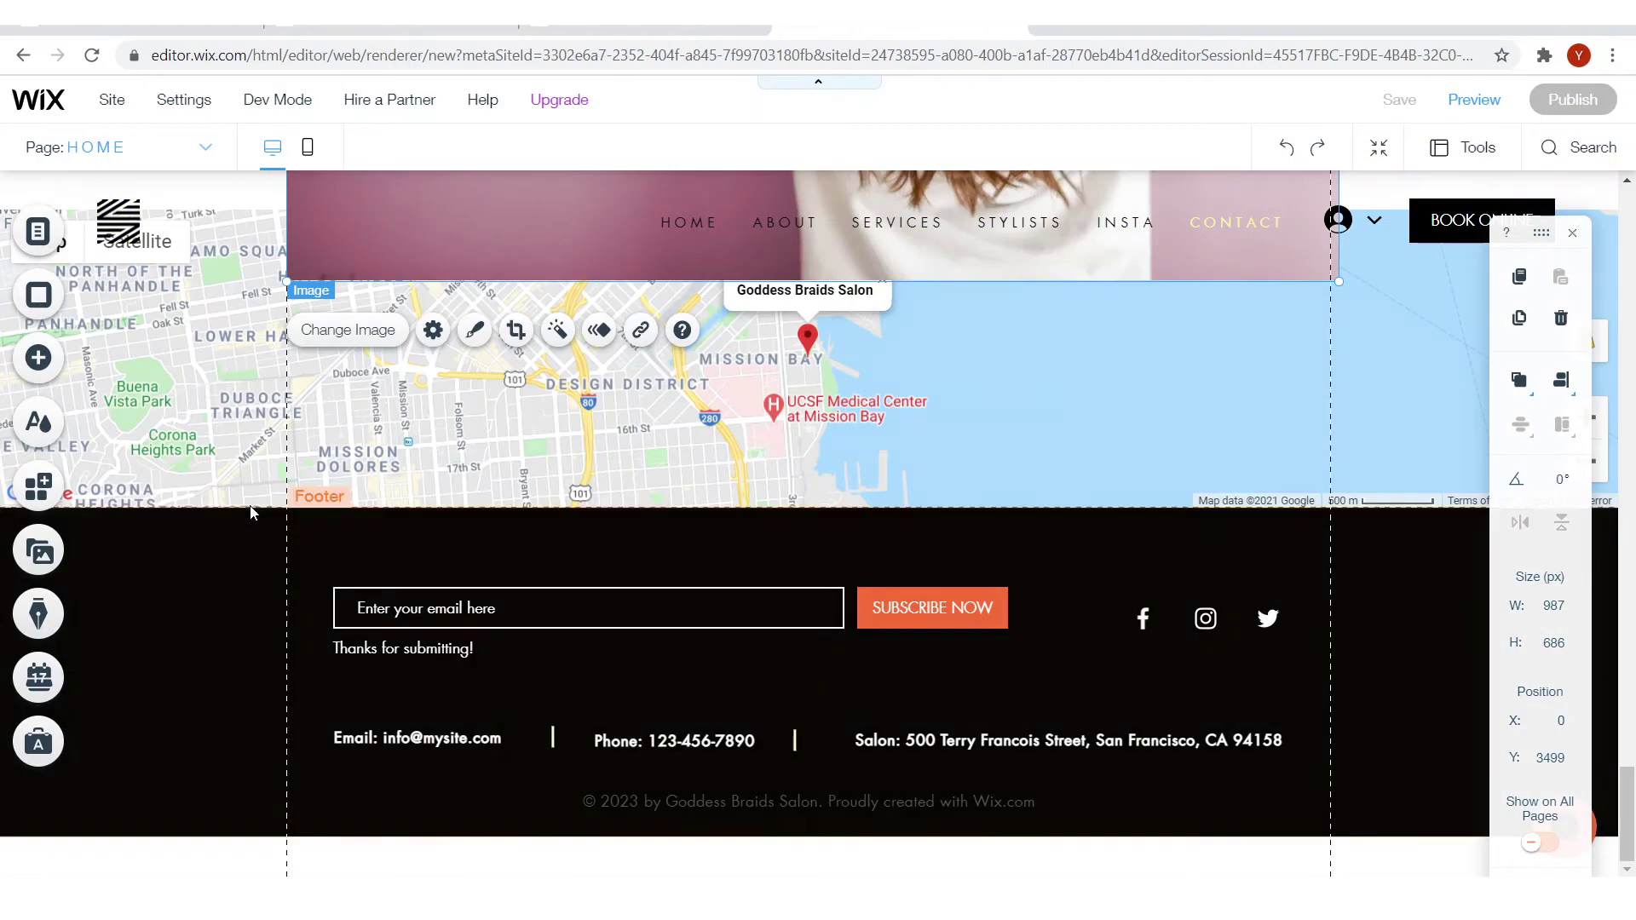
click(1148, 471)
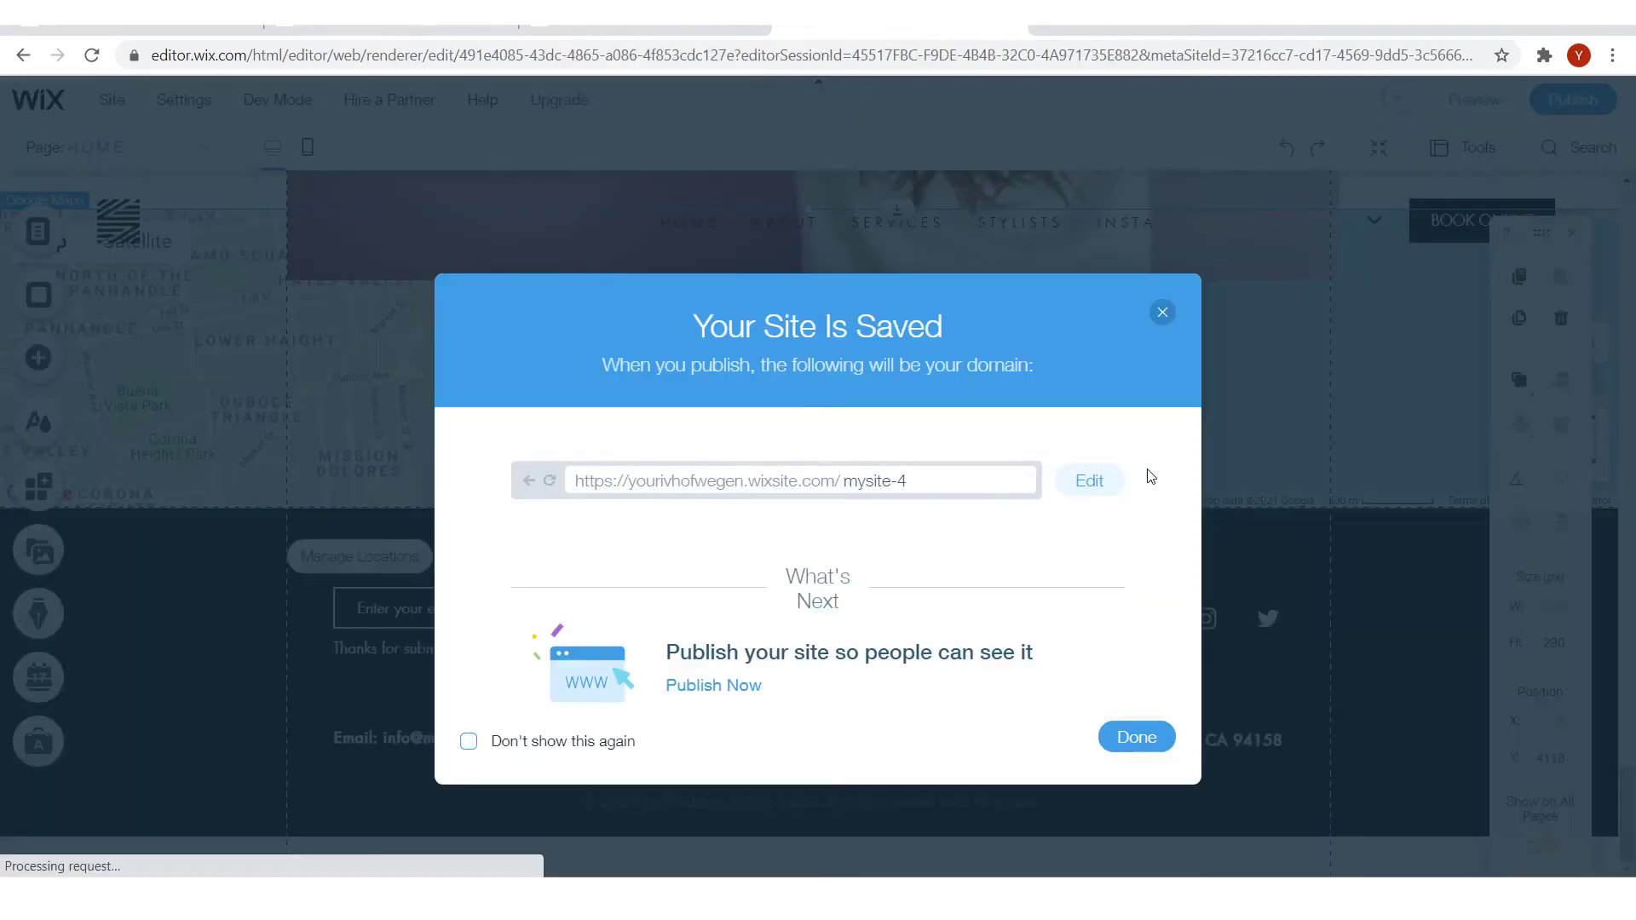
click(1162, 311)
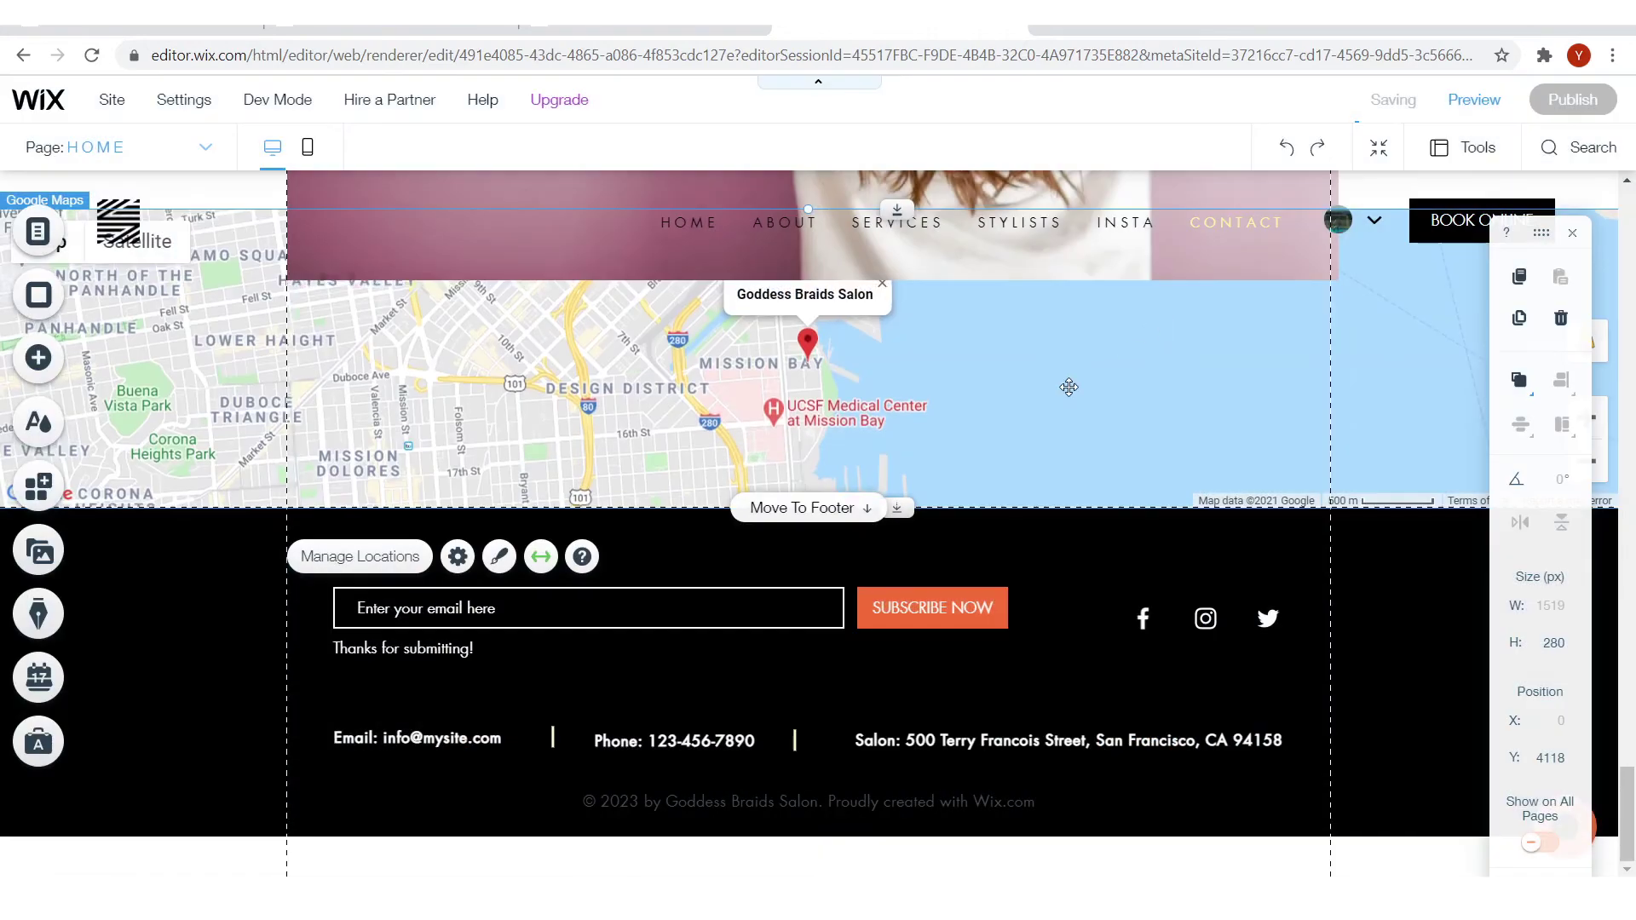
key(Delete)
scroll(748, 570, up, 20)
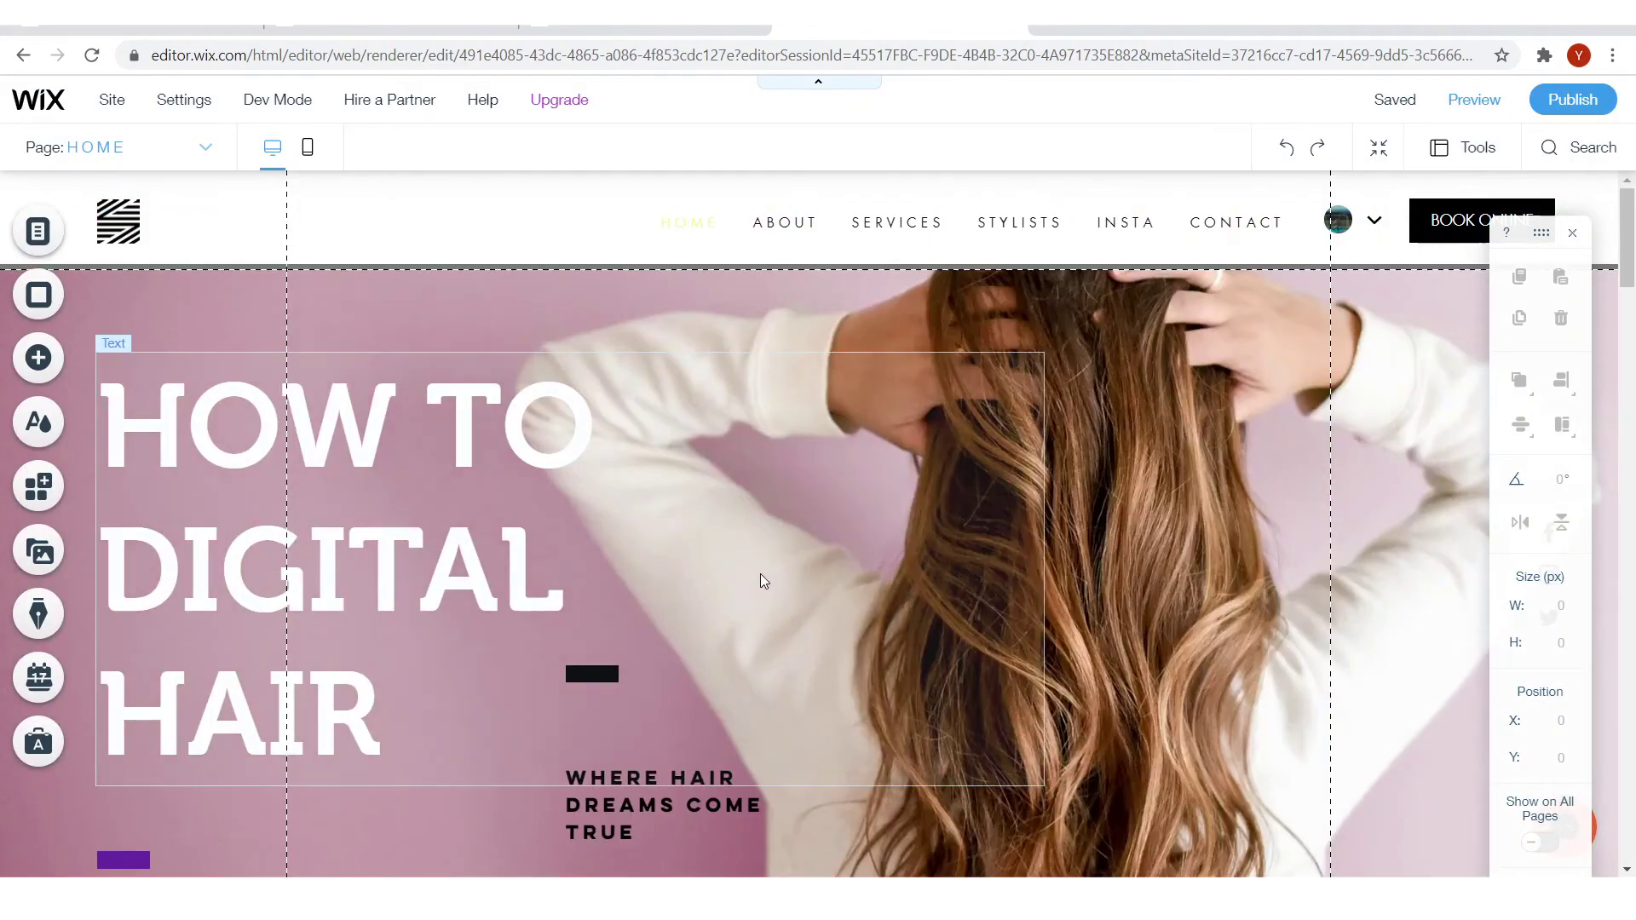
Open the Site Menu page list for managing the website's pages
click(431, 465)
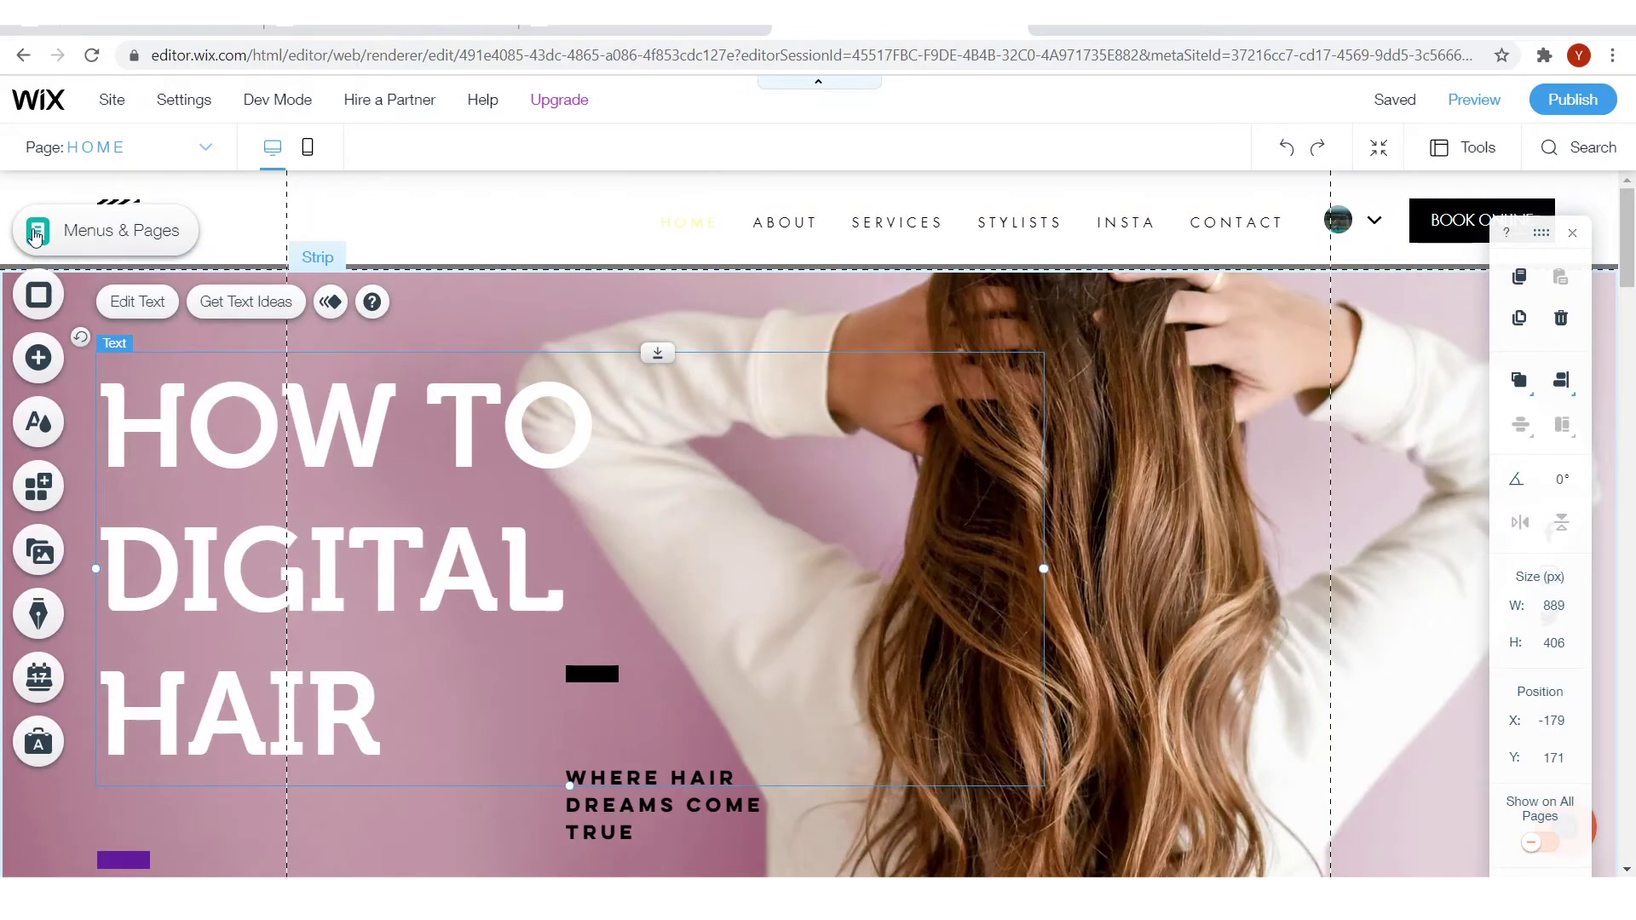
click(35, 236)
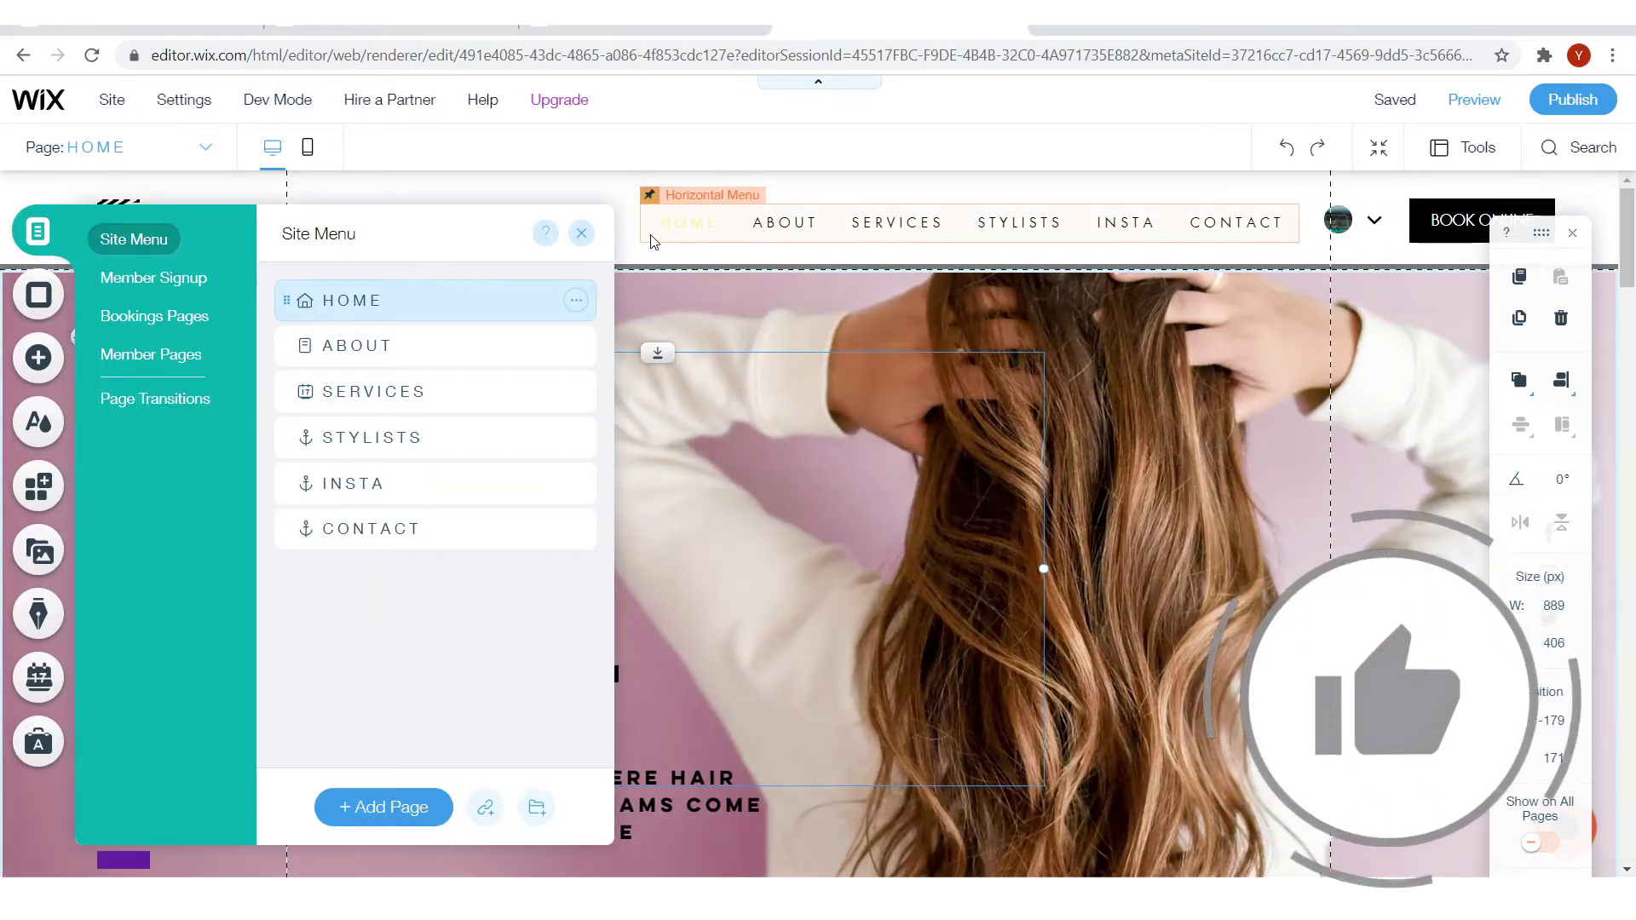
Open the About page and the Services page in the editor and look through the Book Online service cards
click(332, 351)
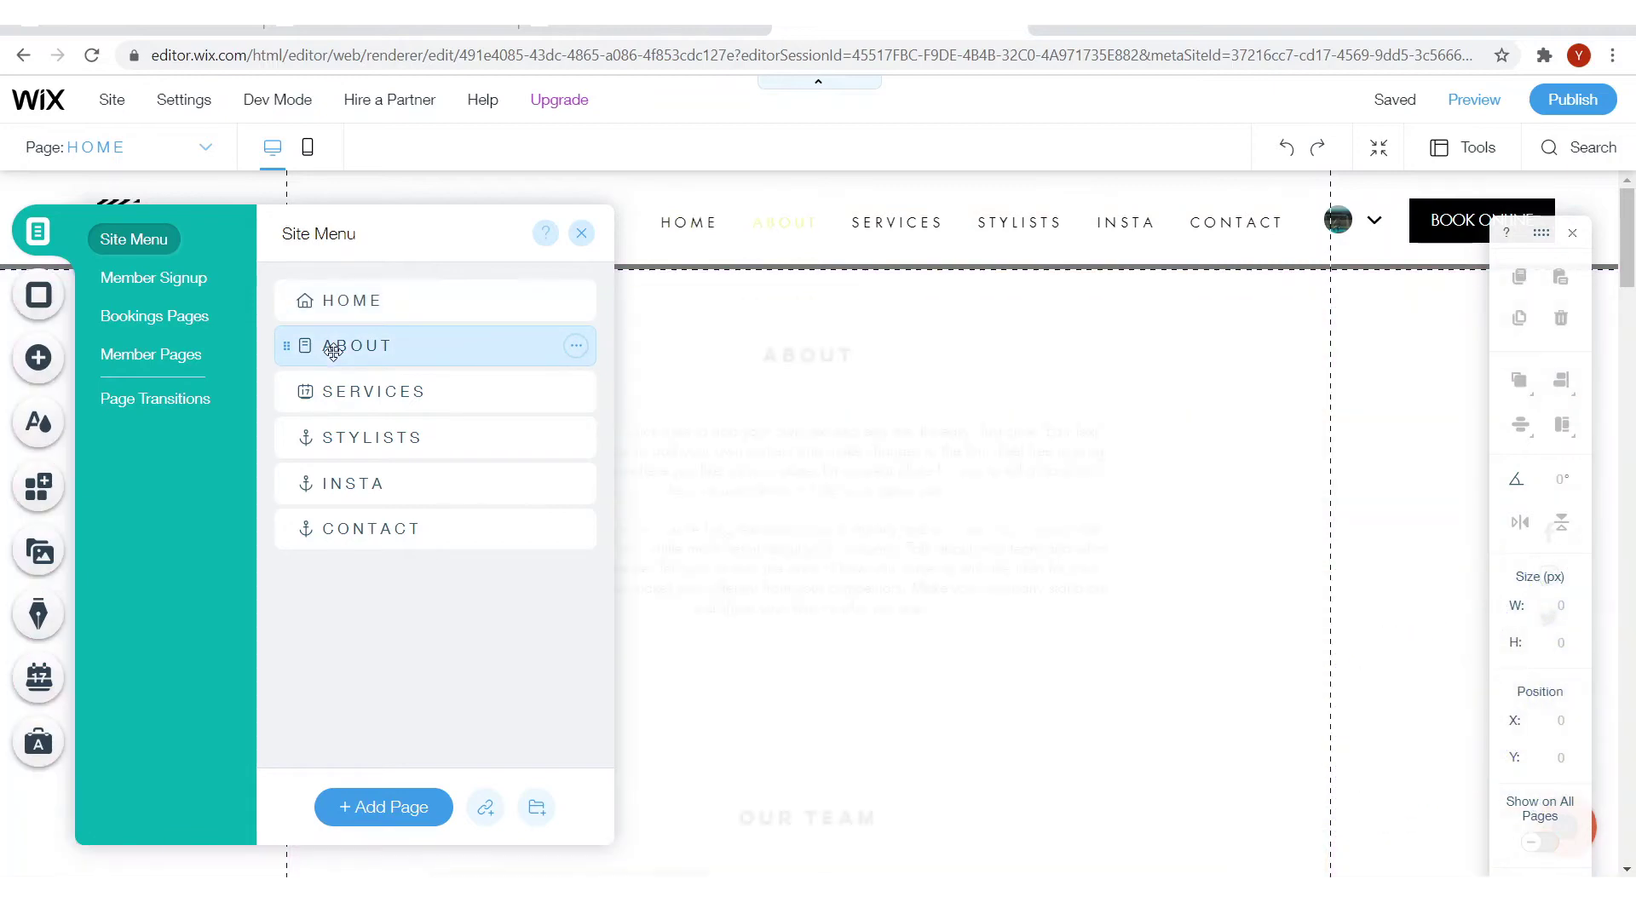
click(345, 400)
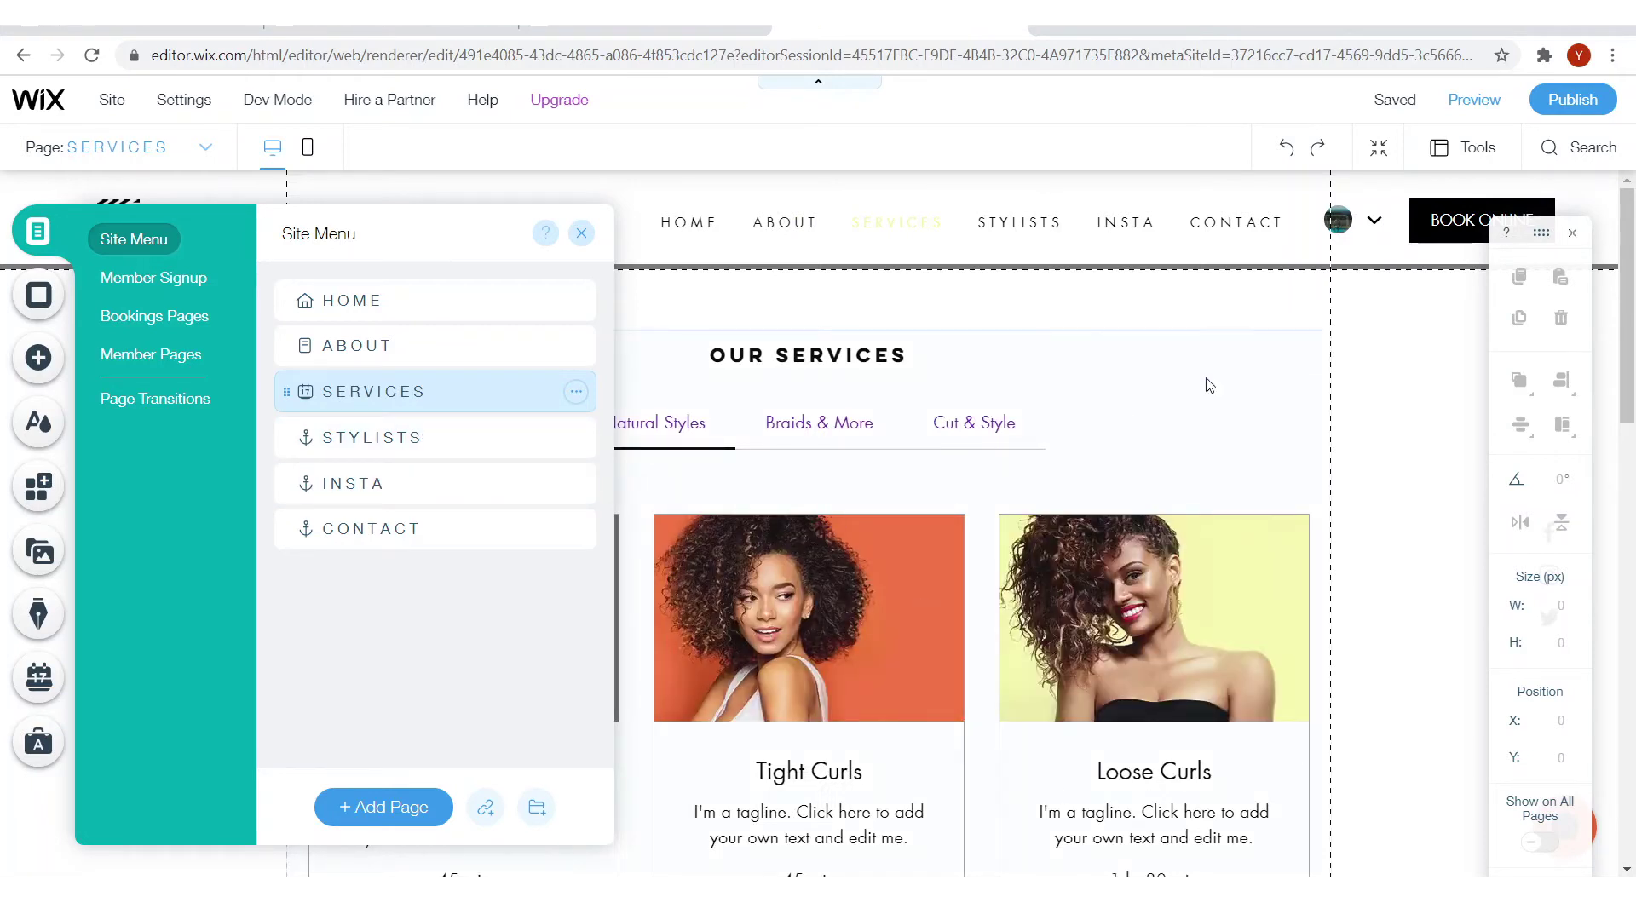
drag(1627, 308, 1627, 323)
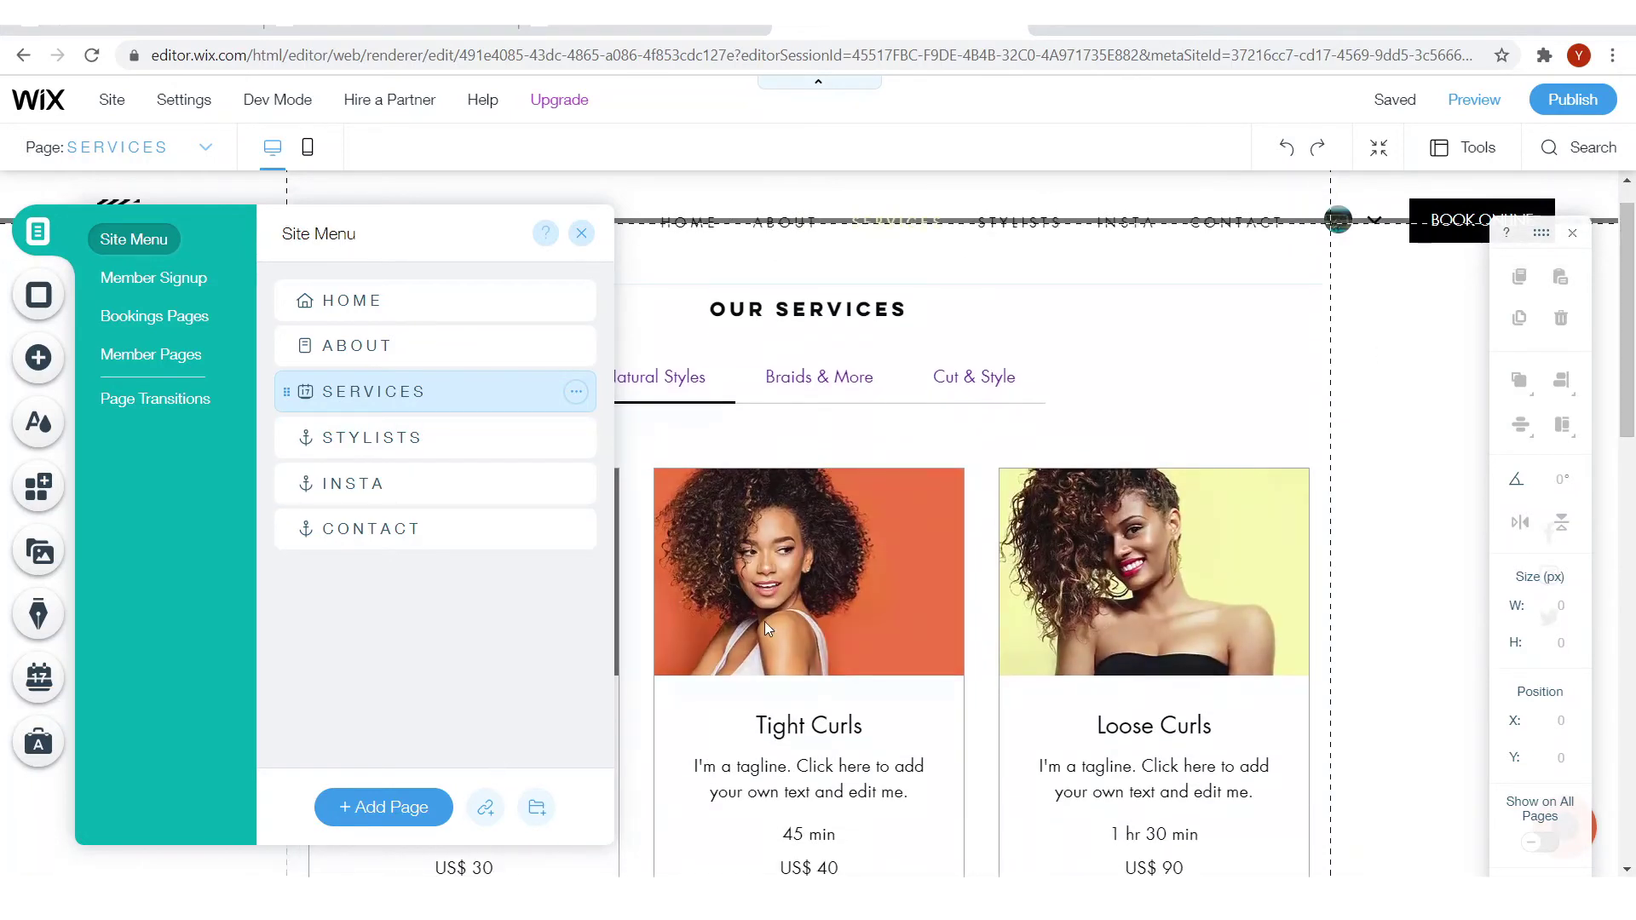
click(867, 619)
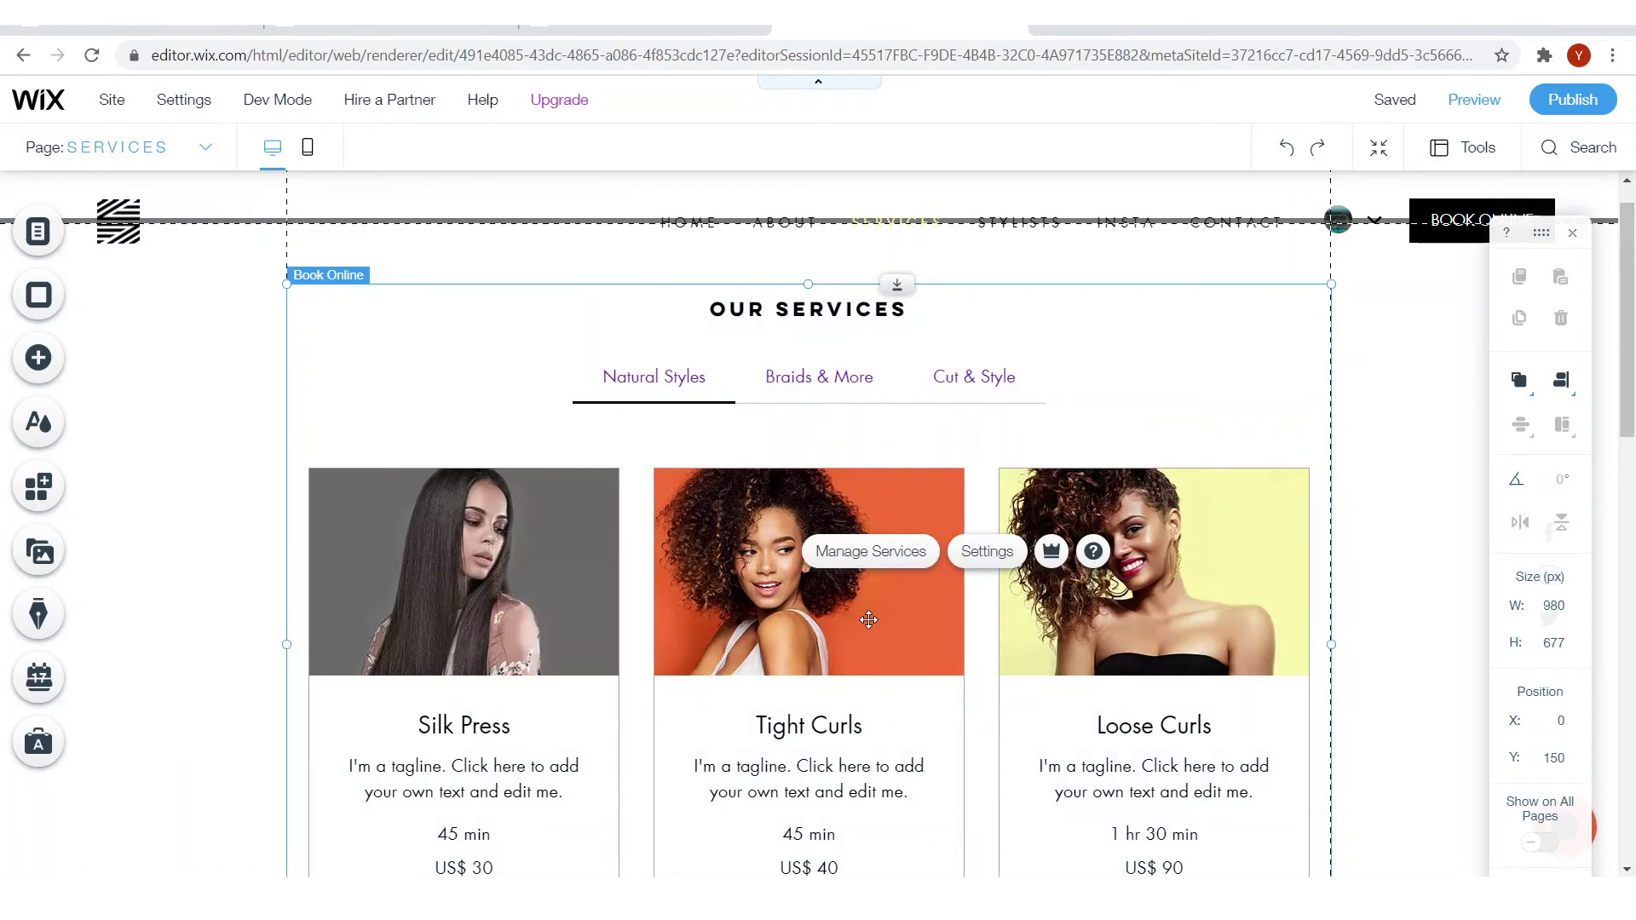
scroll(895, 635, down, 2)
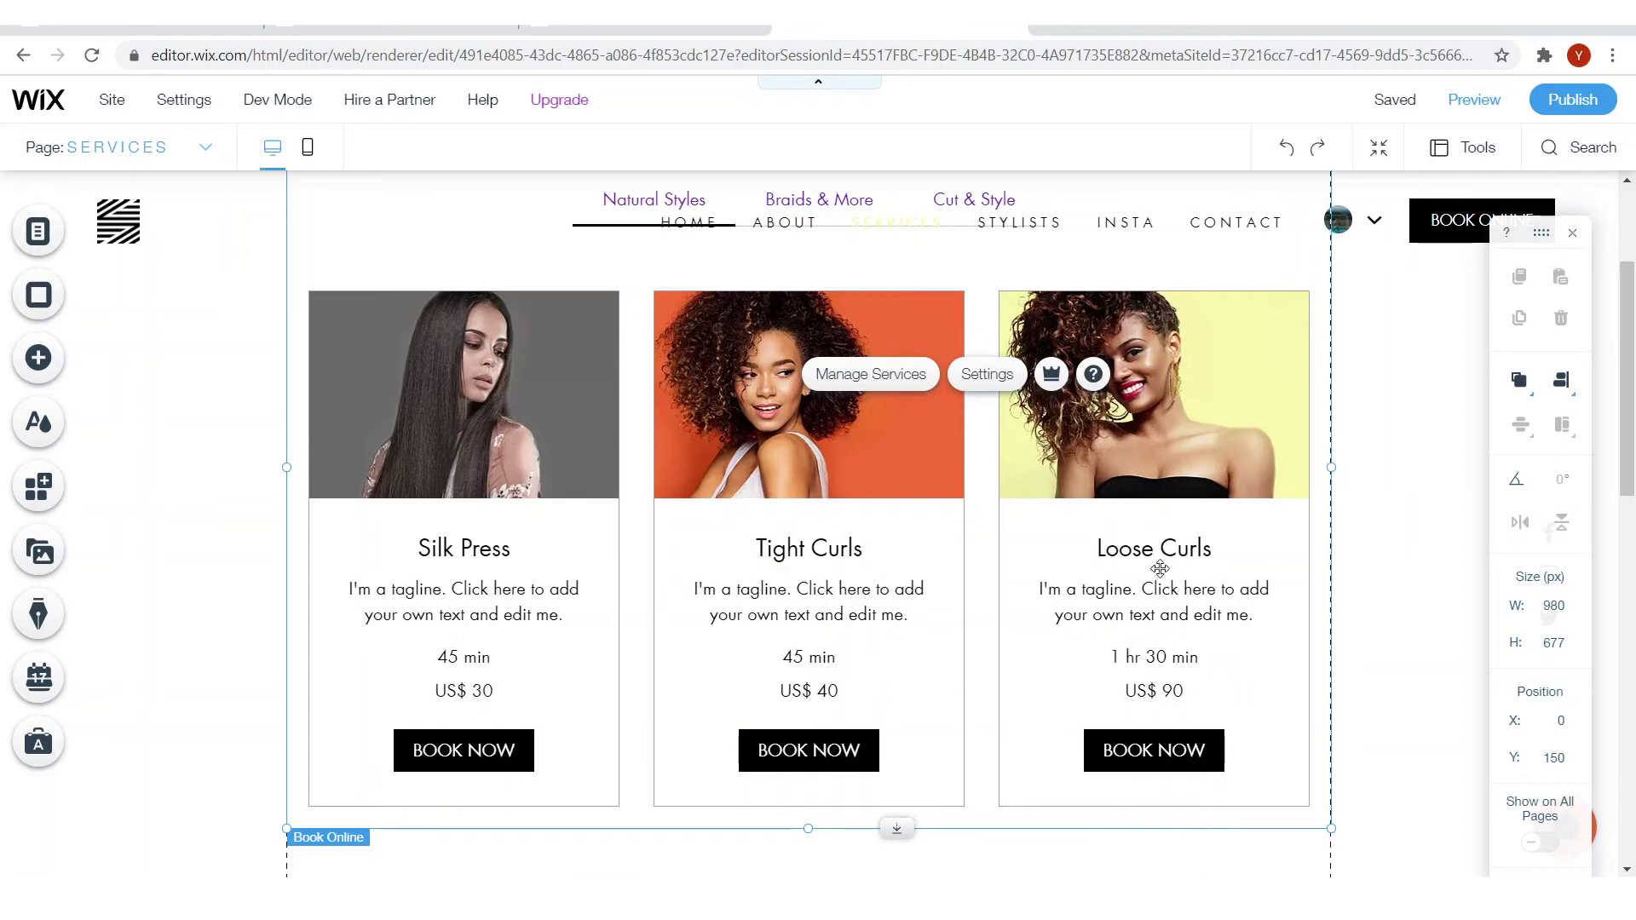
click(1168, 666)
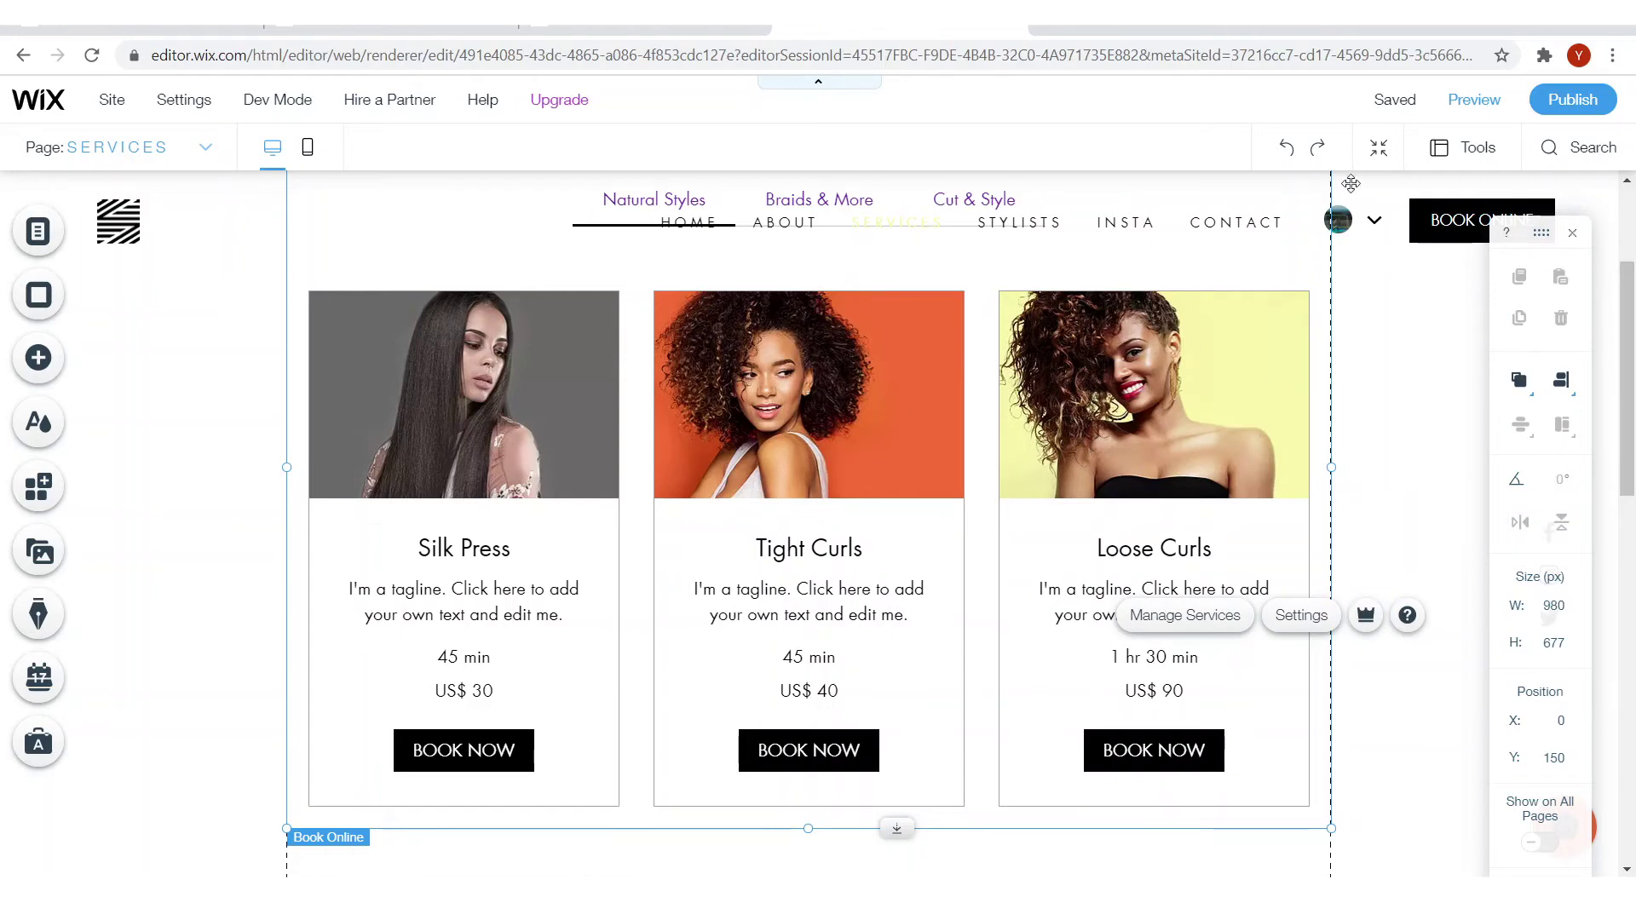
Preview the site and examine the Braids & More and Cut & Style services and the rest of the Services page
click(1474, 100)
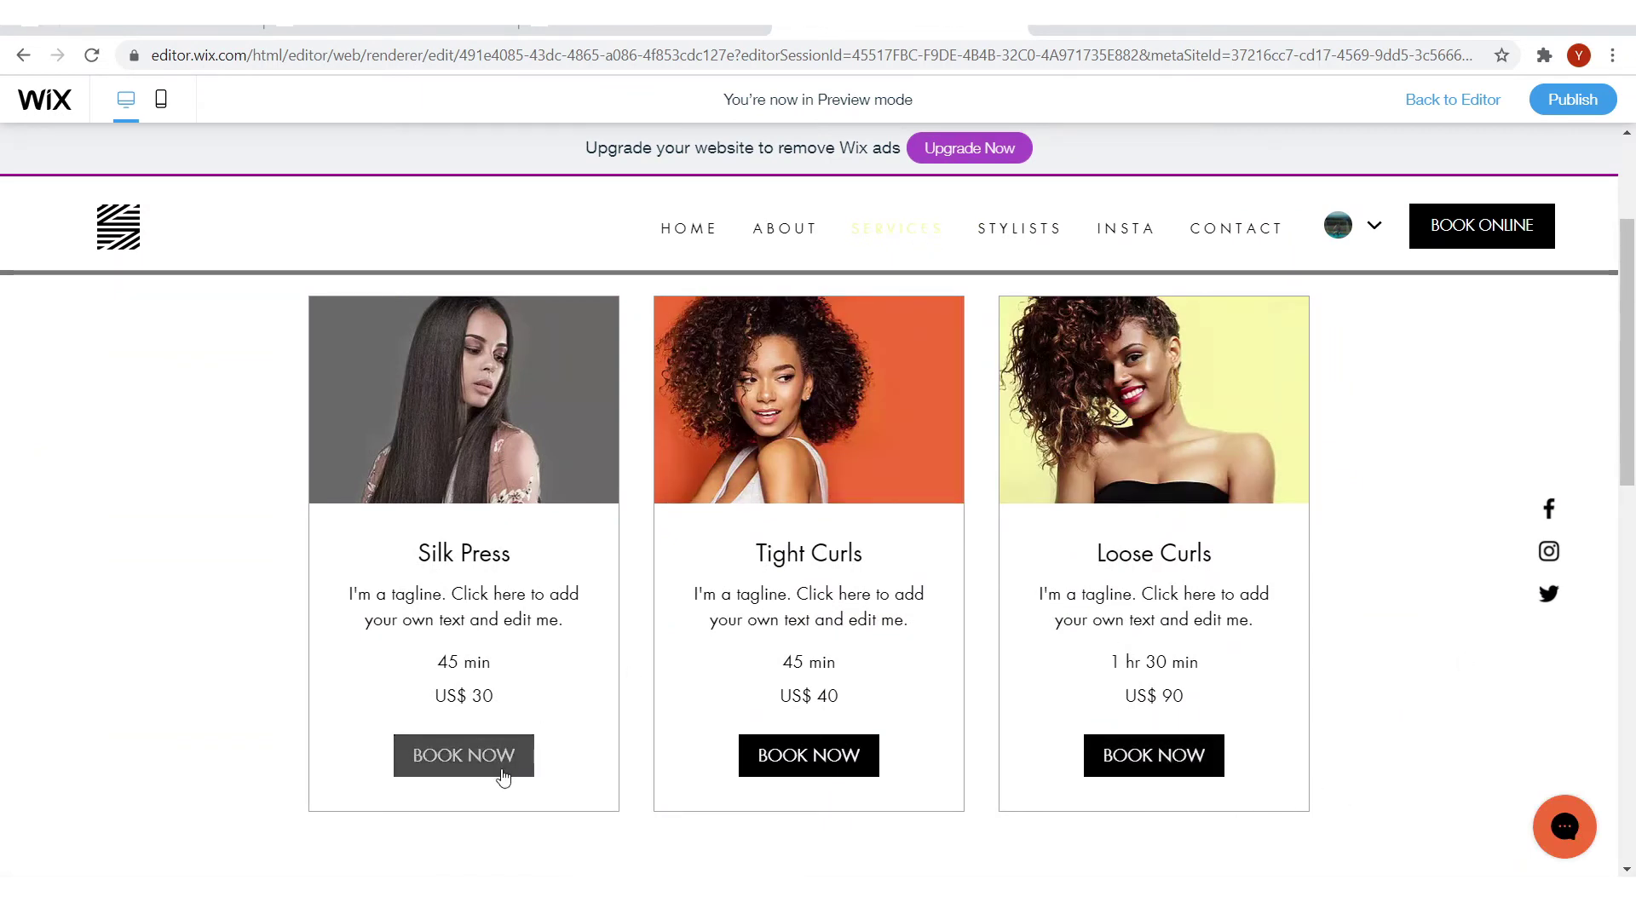
scroll(1542, 243, up, 3)
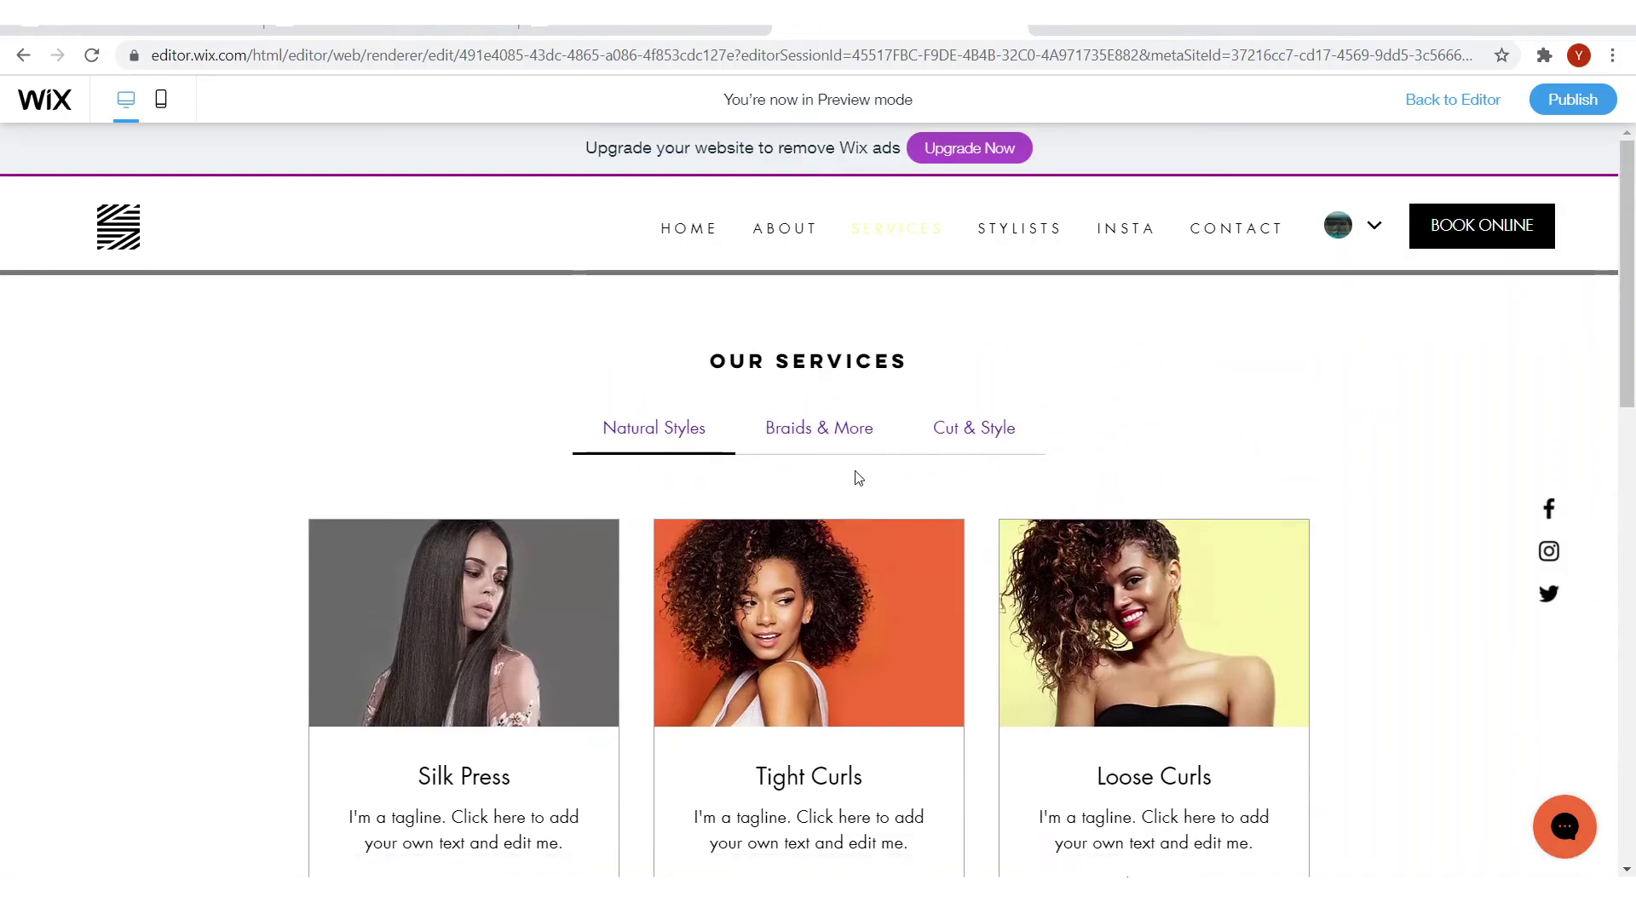
click(843, 430)
click(1021, 427)
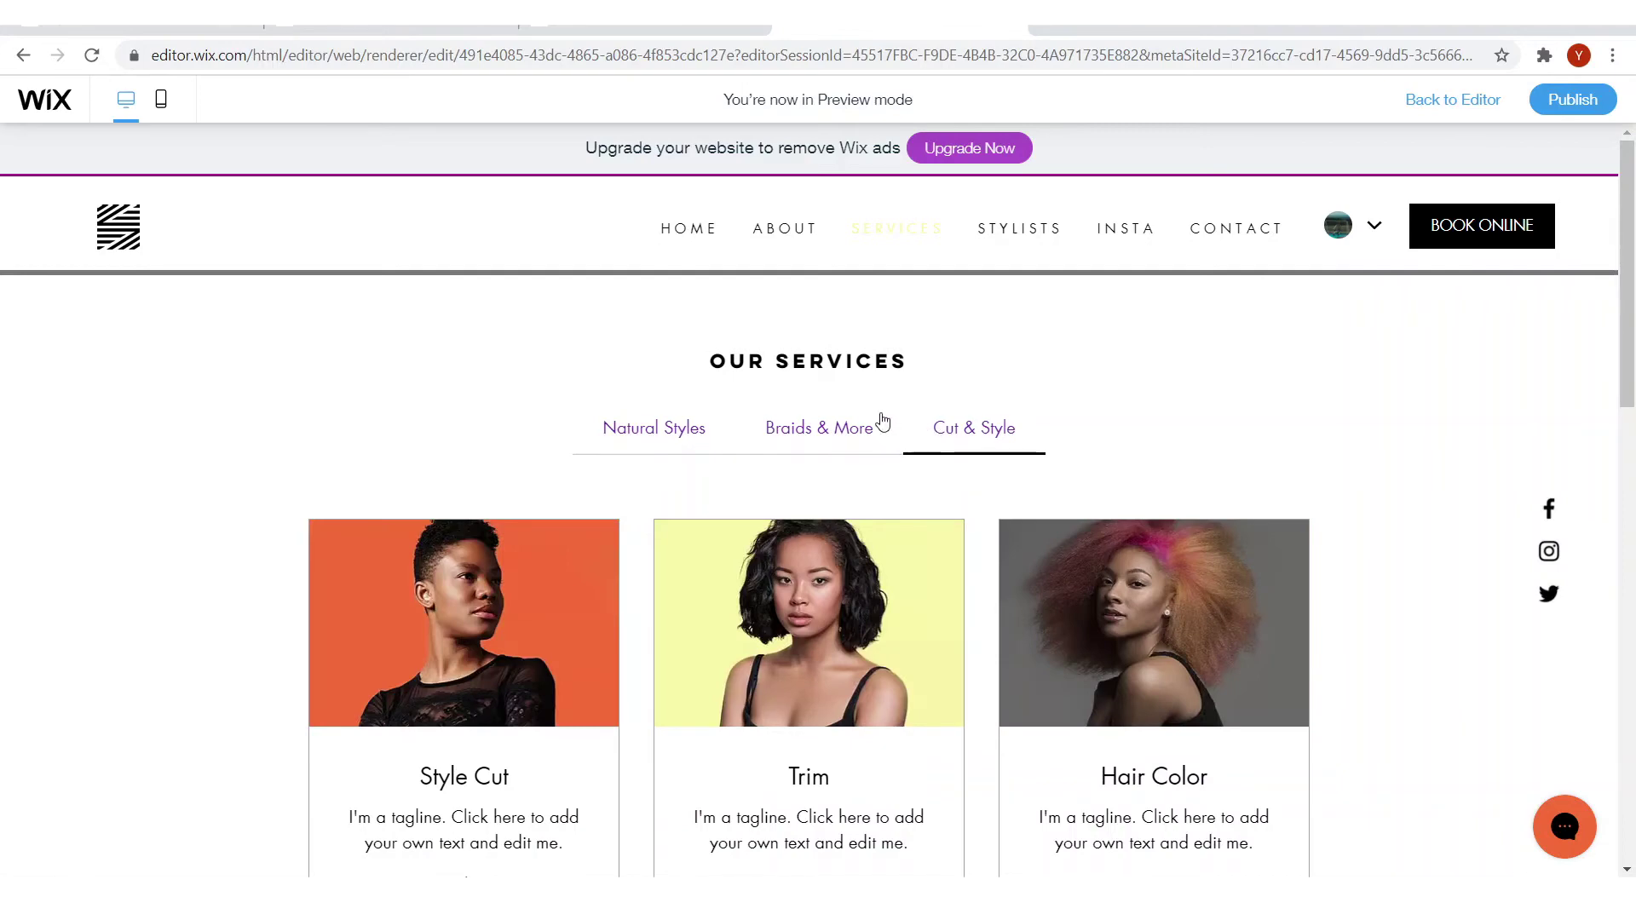
scroll(789, 426, down, 4)
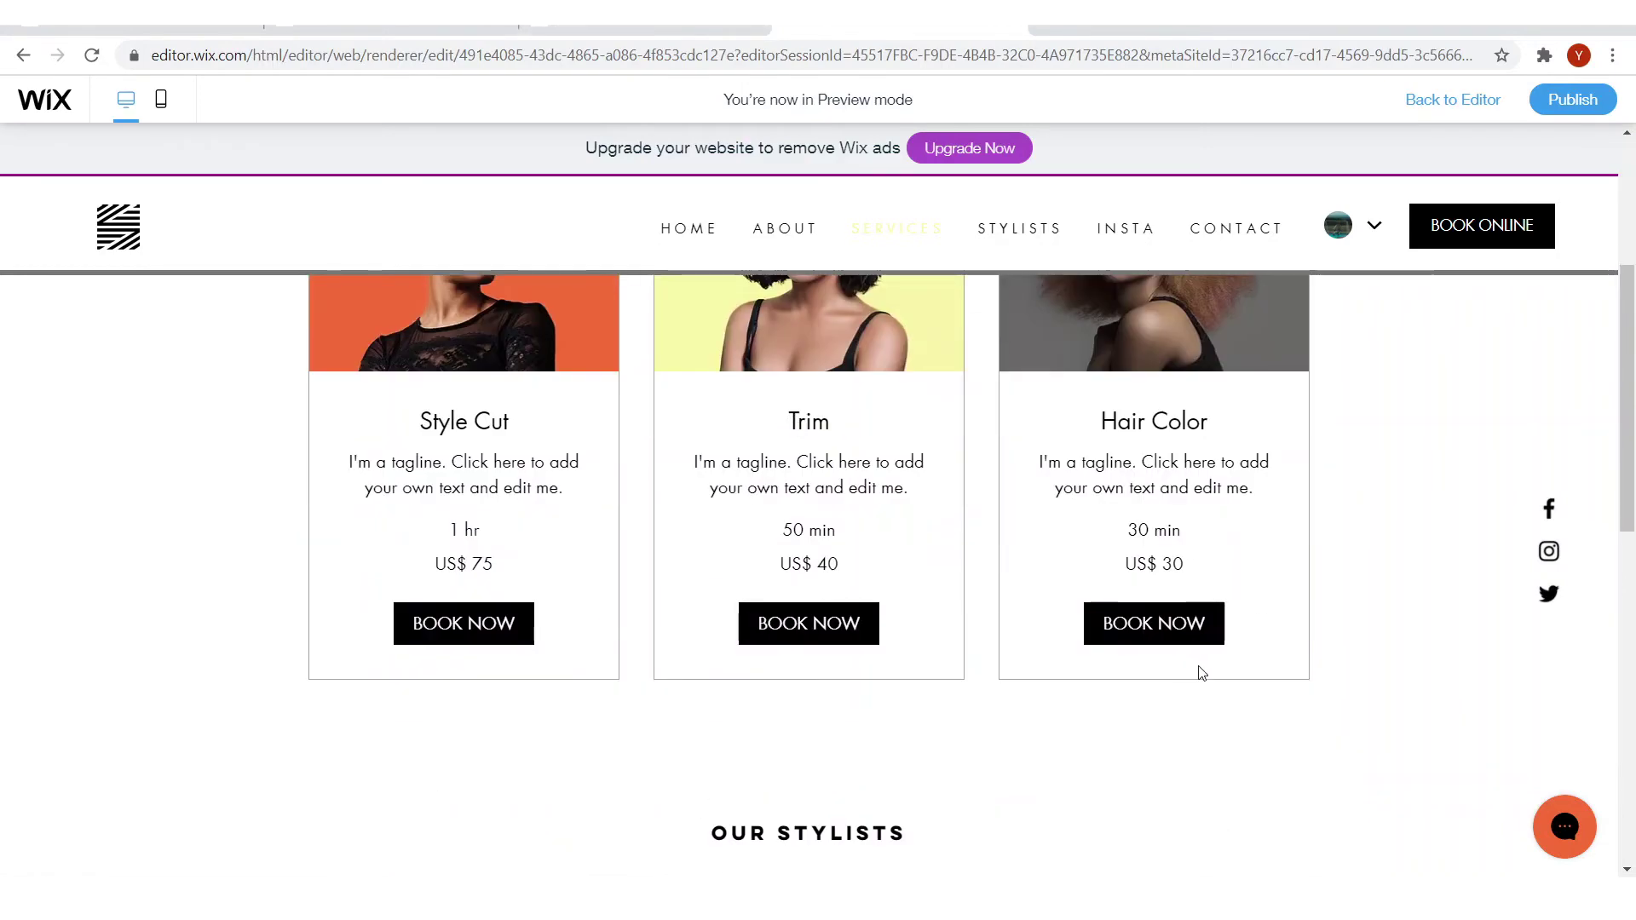
scroll(1176, 648, down, 6)
scroll(1168, 564, down, 5)
scroll(1169, 564, up, 14)
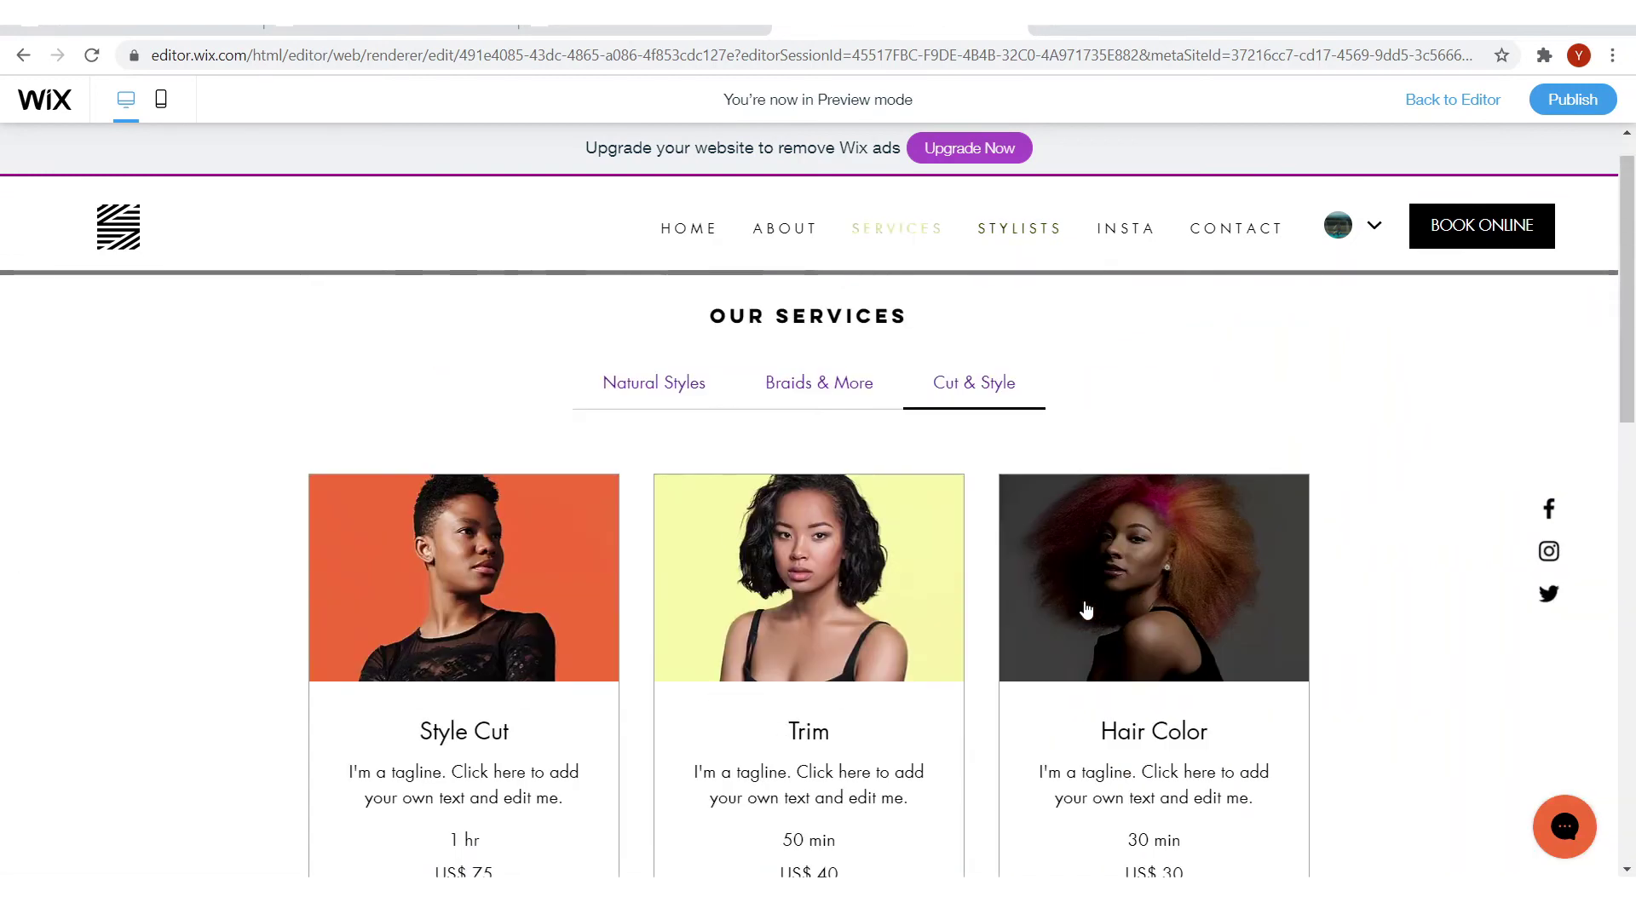
scroll(1038, 605, down, 6)
scroll(1031, 511, down, 4)
scroll(738, 535, up, 11)
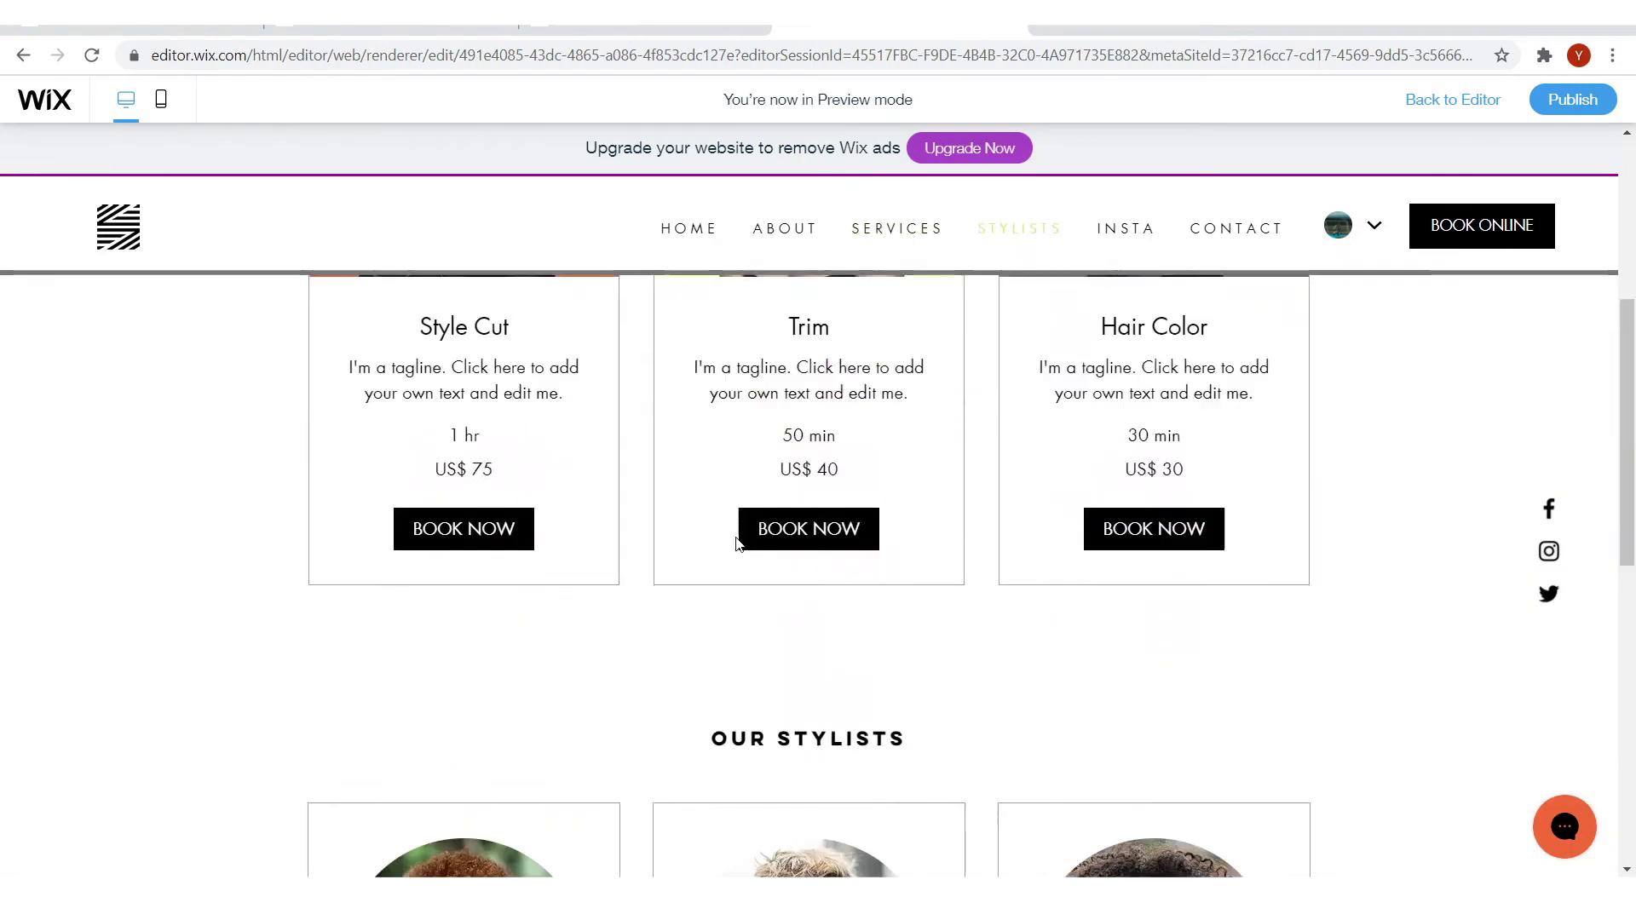
scroll(602, 636, down, 2)
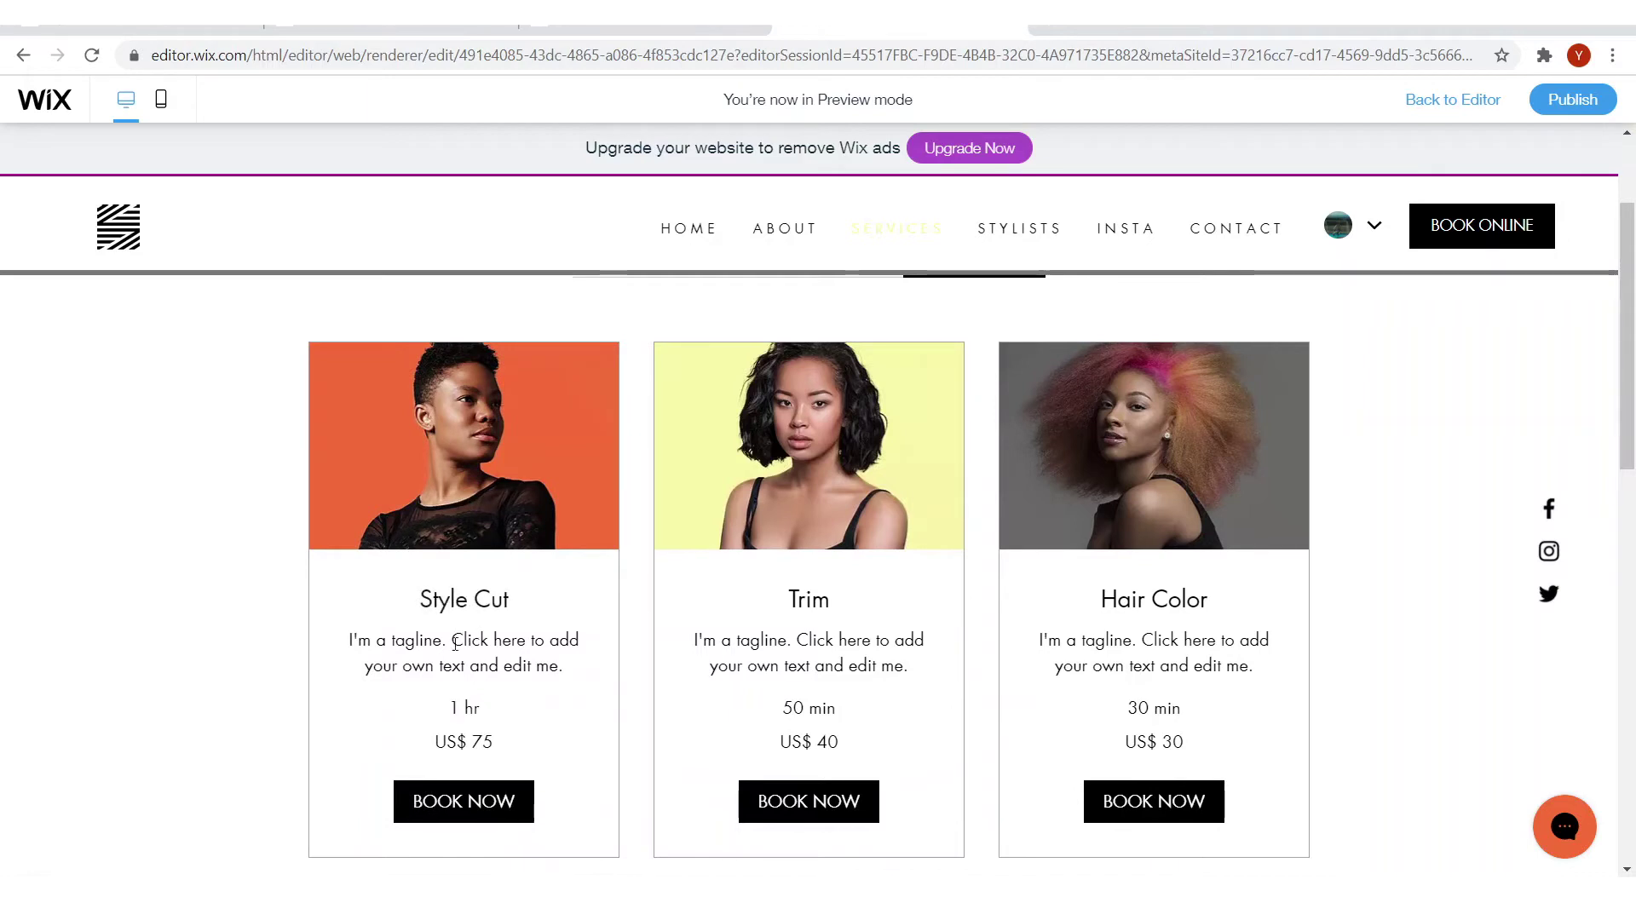
Test booking the Style Cut service for Friday, February 5 in the previewed scheduling page, dismissing the upgrade offer
click(475, 799)
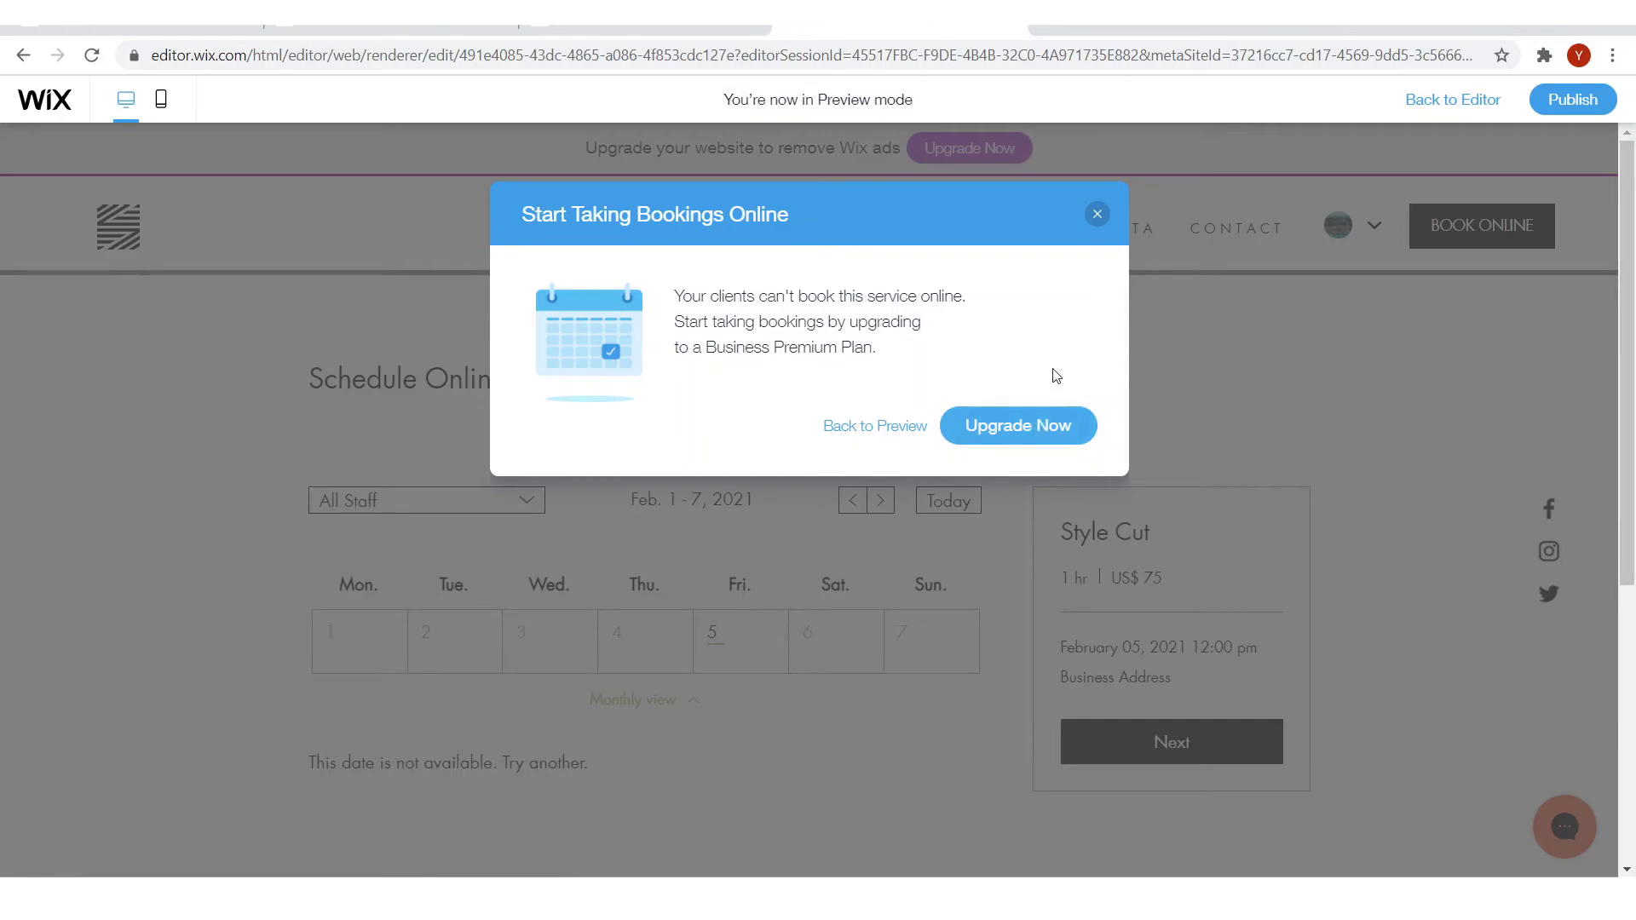
click(1097, 214)
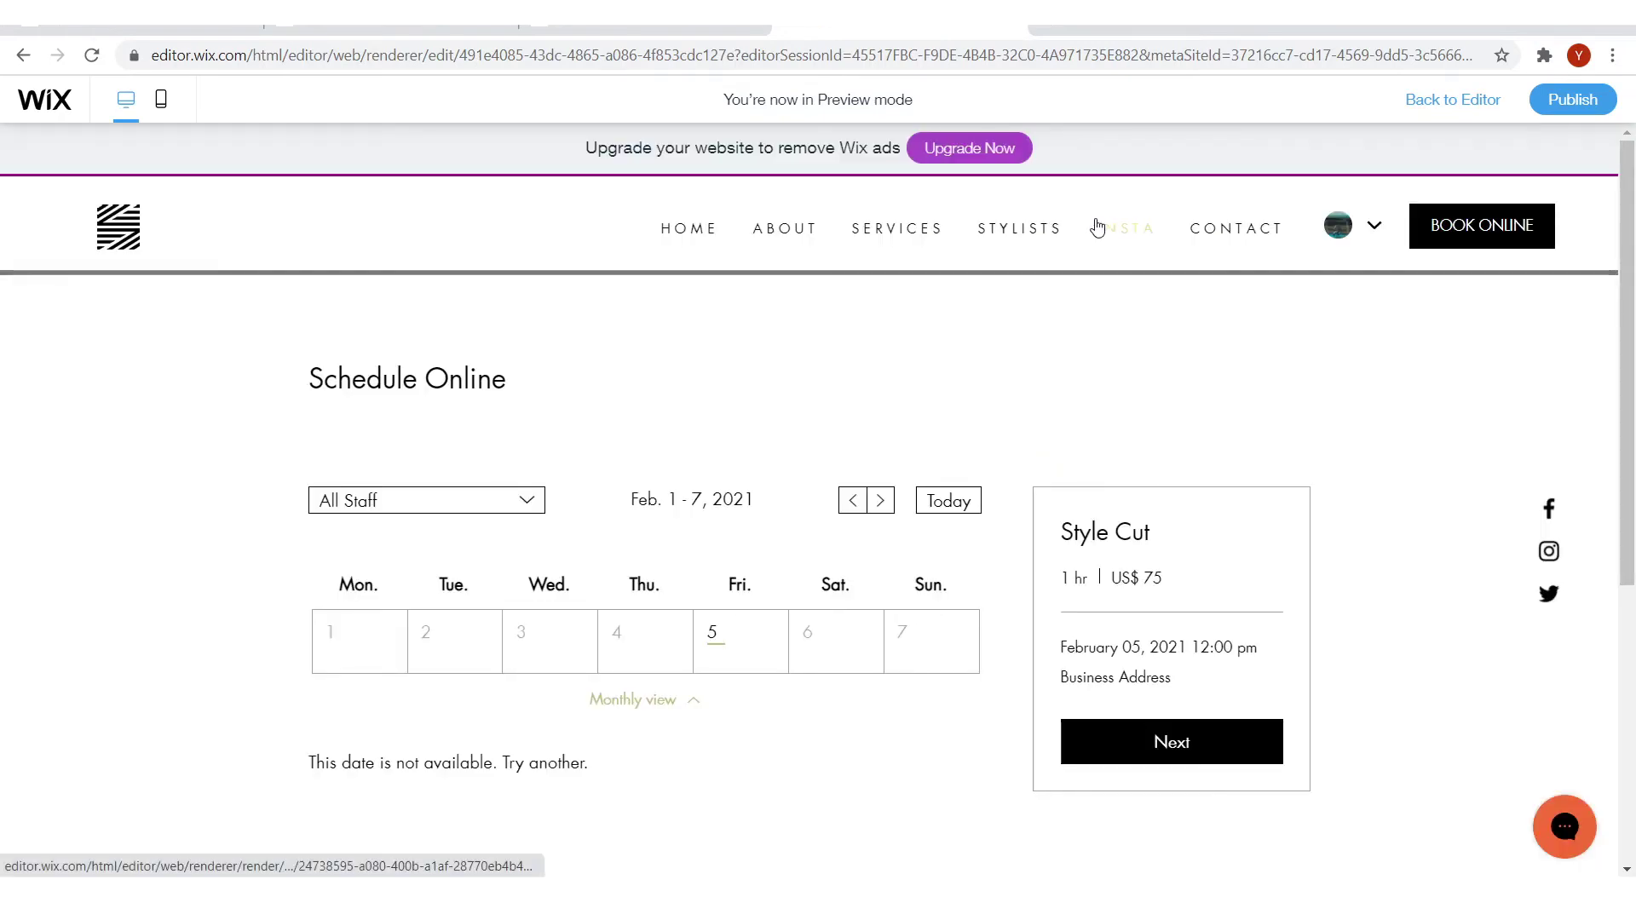
scroll(733, 588, down, 2)
scroll(715, 573, up, 2)
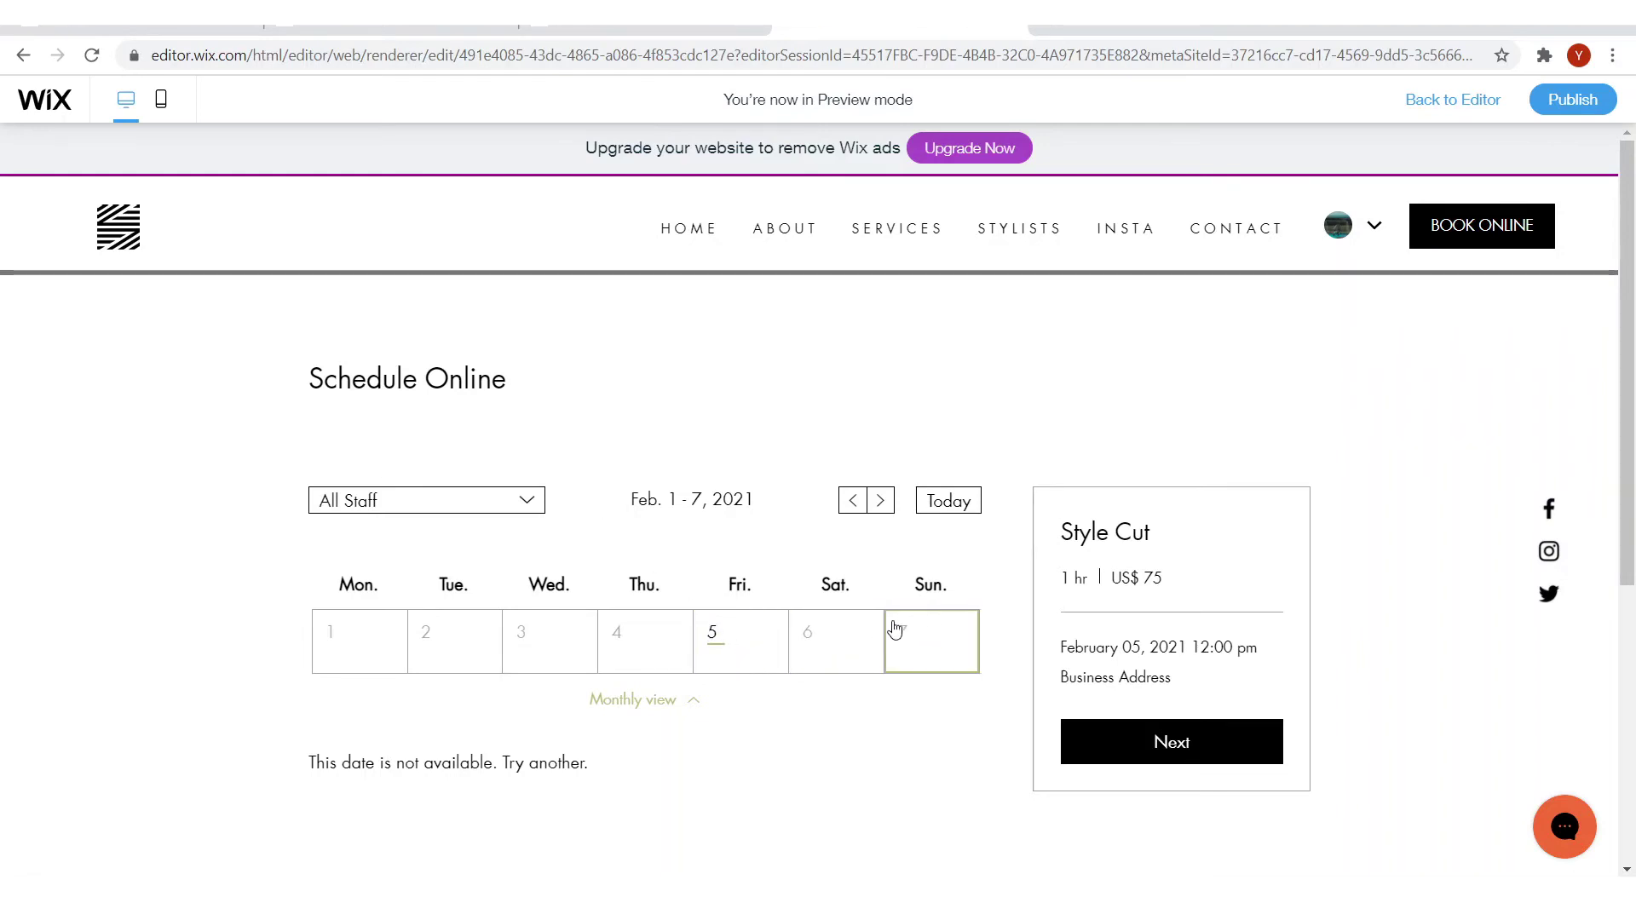
click(727, 637)
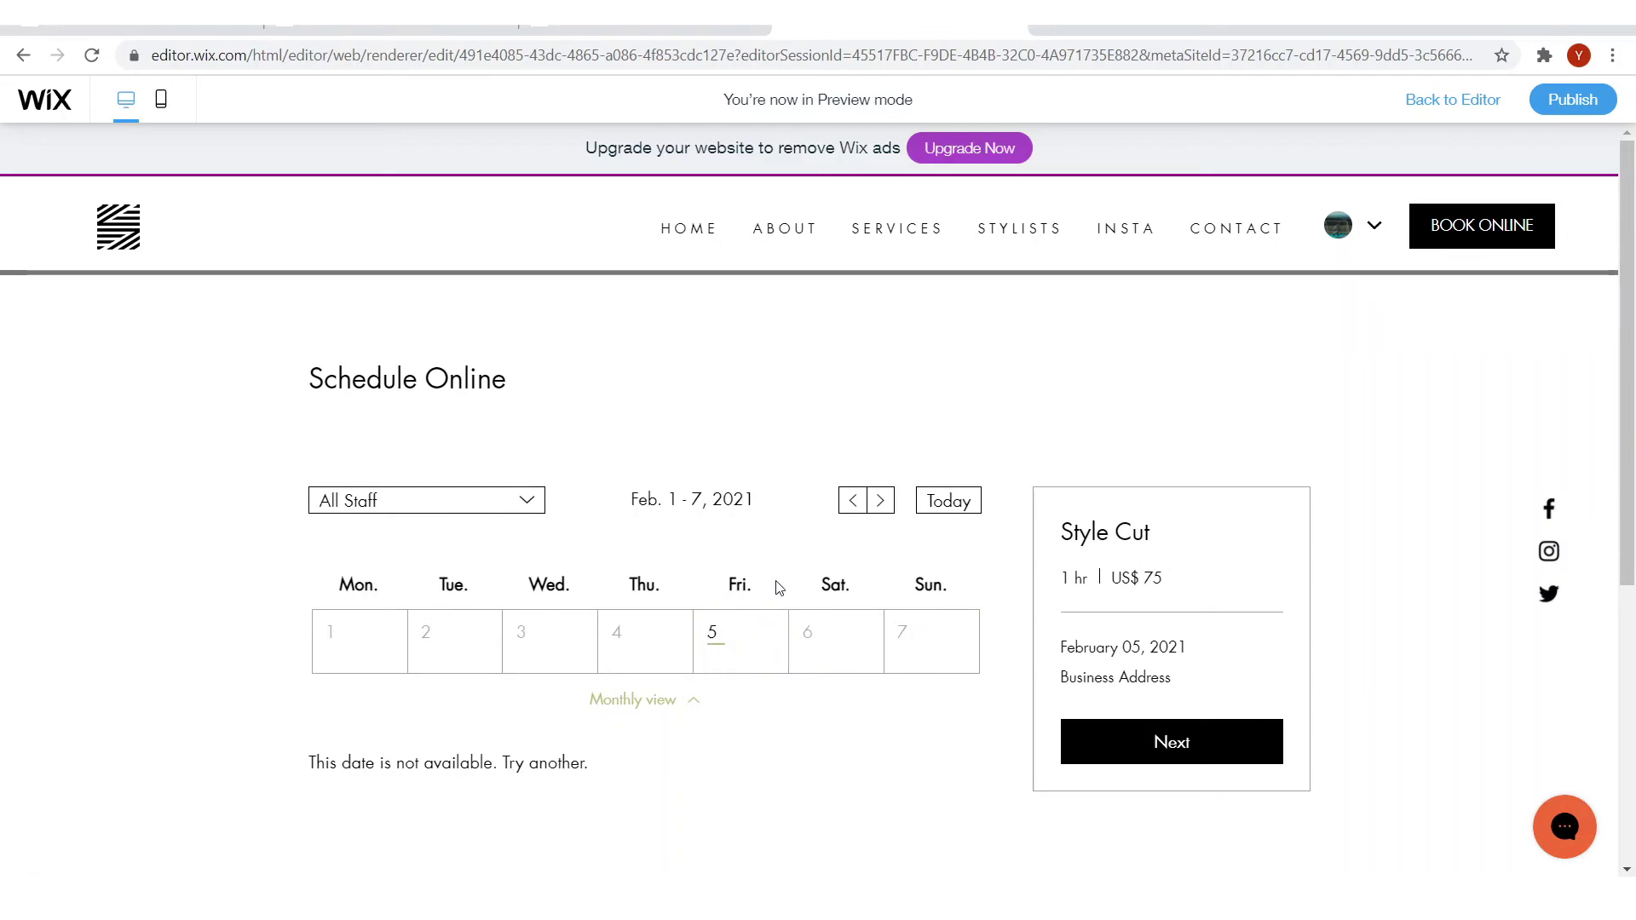
scroll(872, 431, down, 5)
scroll(873, 431, up, 5)
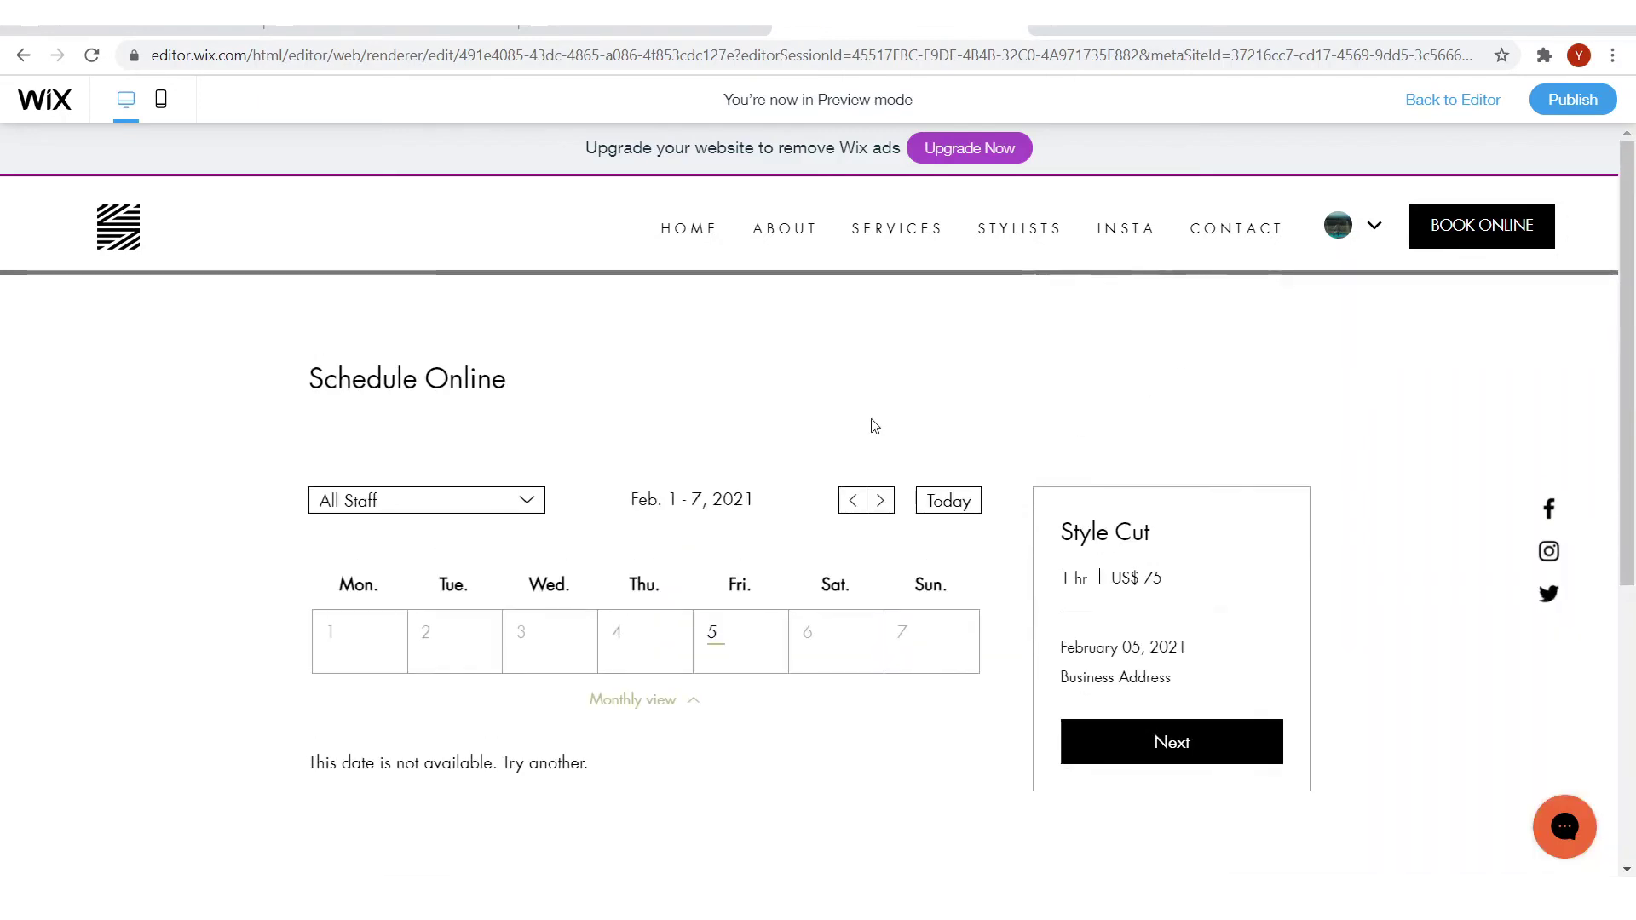
scroll(875, 426, down, 5)
scroll(875, 426, up, 5)
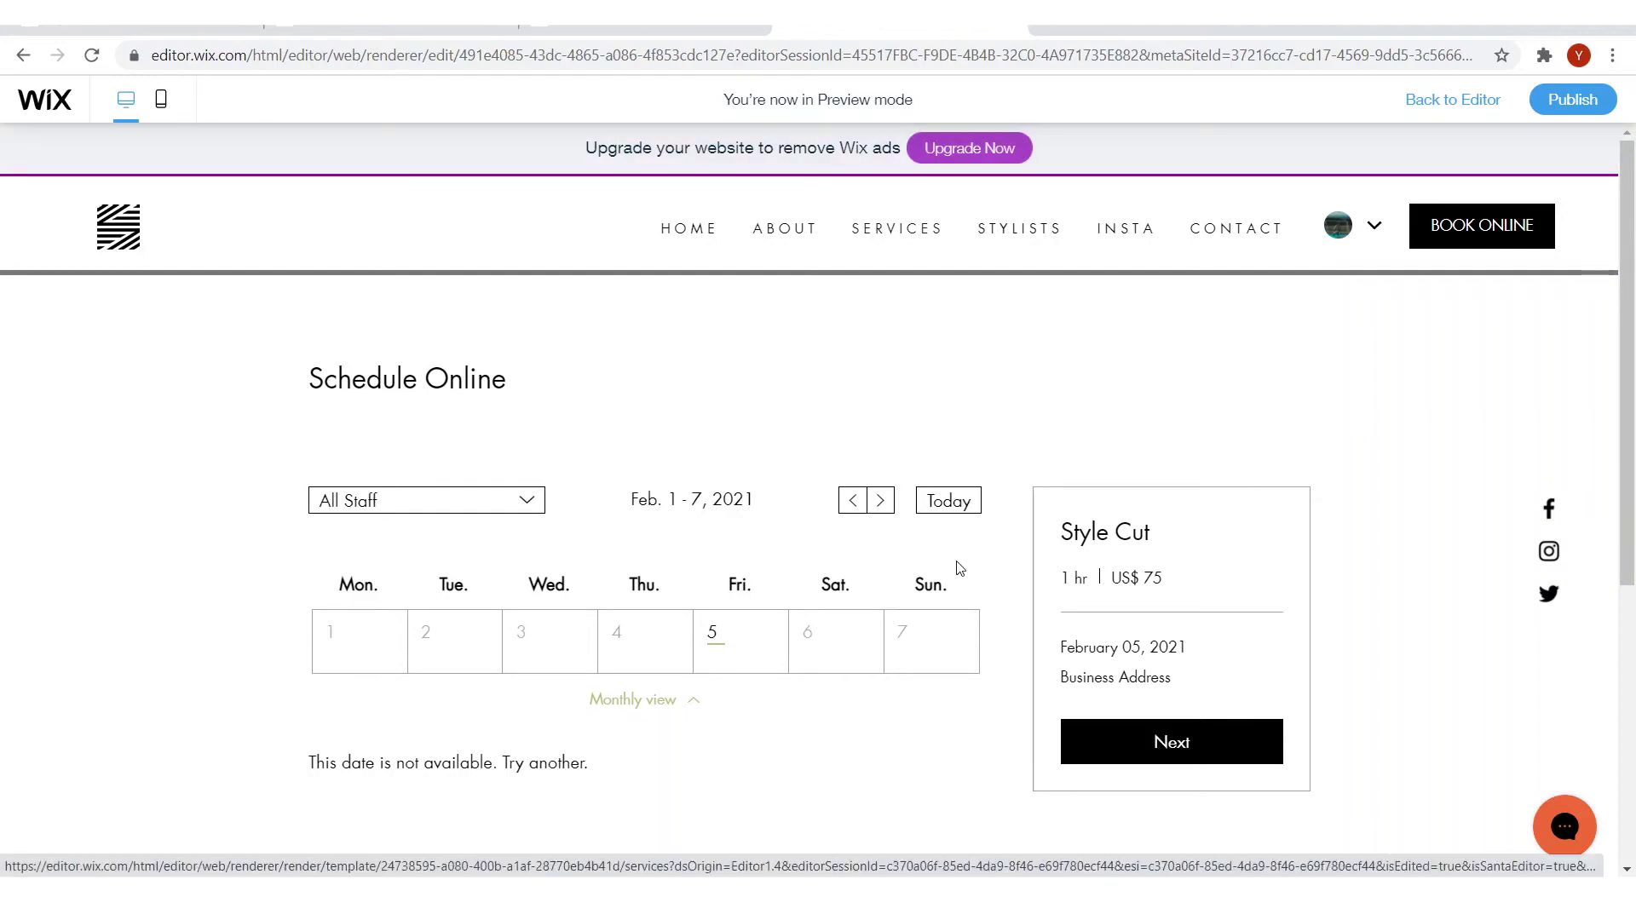
scroll(910, 560, down, 5)
scroll(902, 633, up, 5)
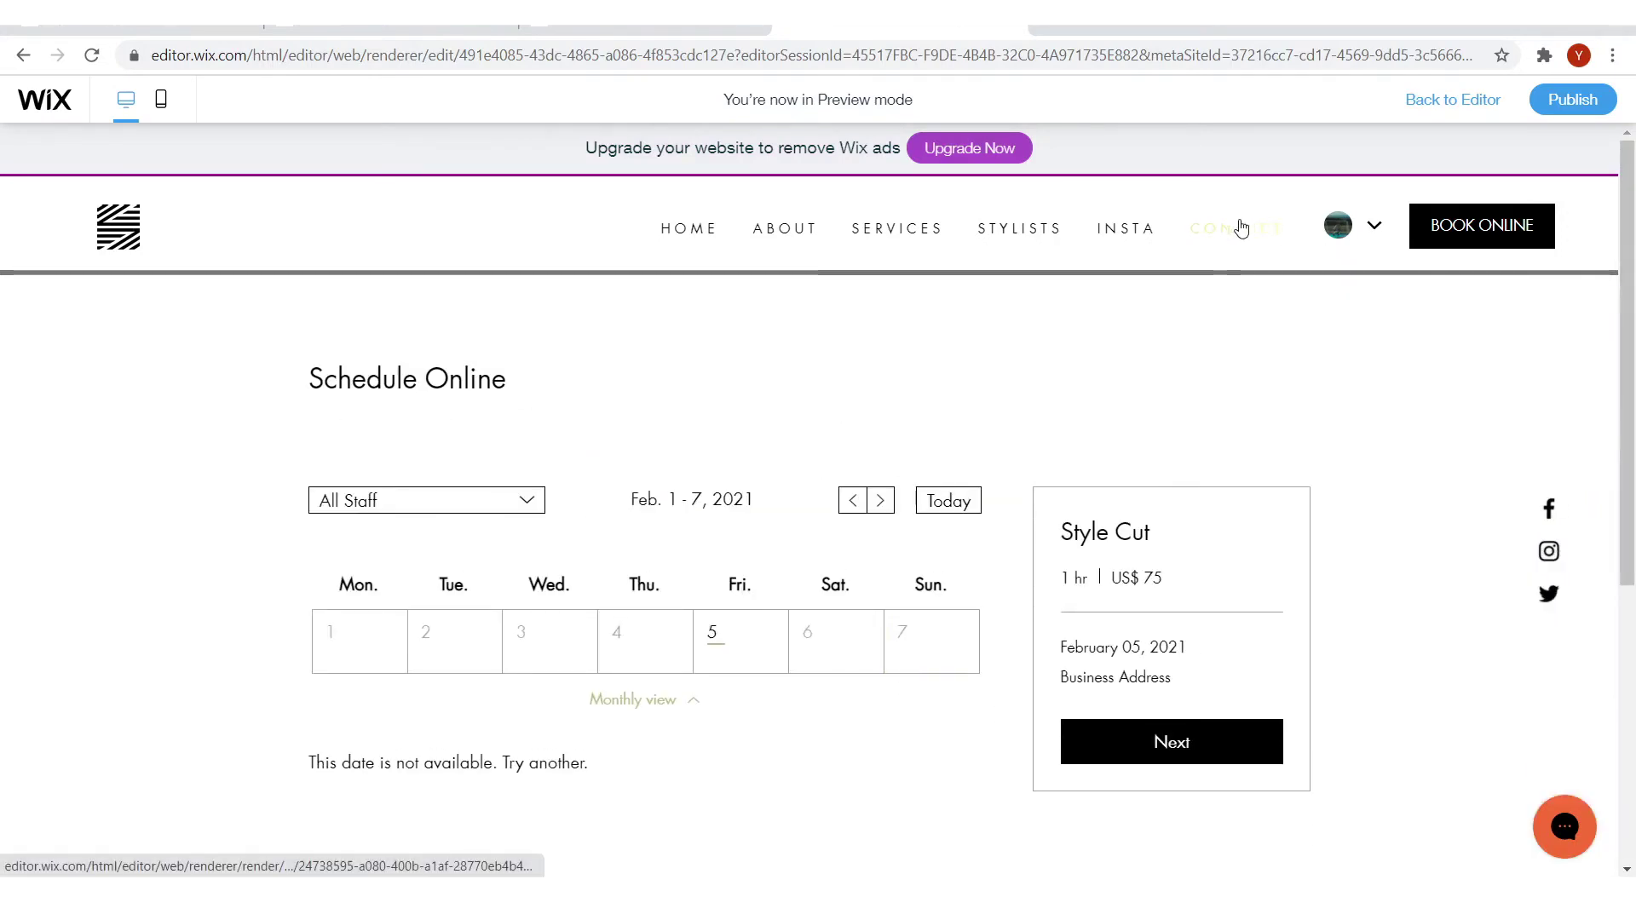
Go to the Home page in the preview and examine its hero, About and Insta sections
click(687, 231)
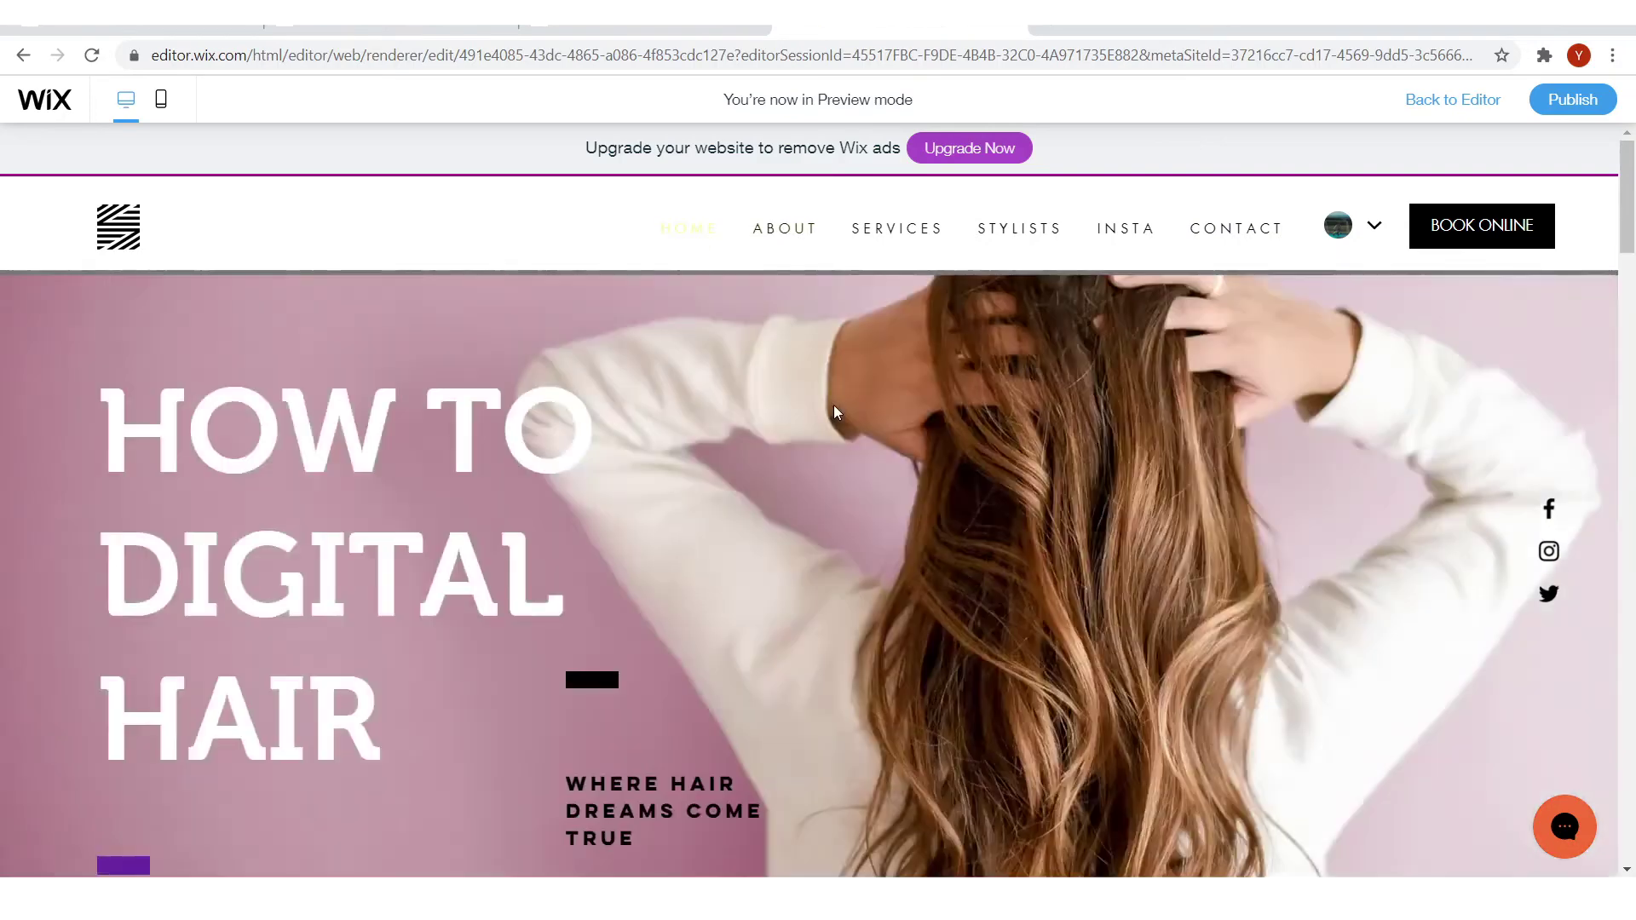
scroll(943, 470, down, 10)
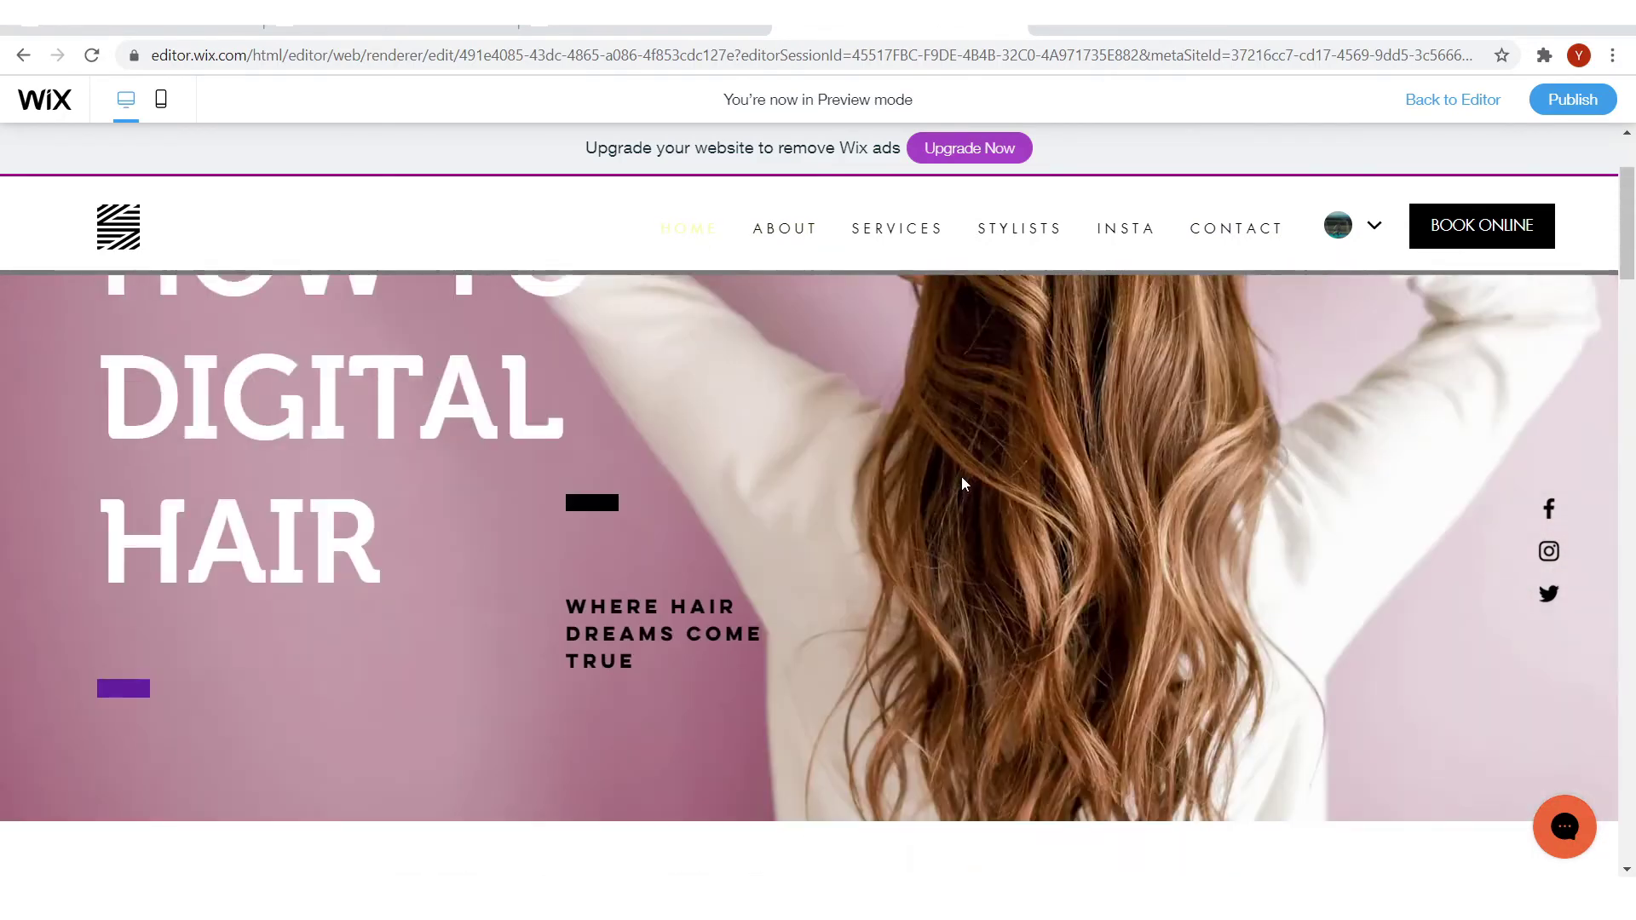
scroll(783, 490, up, 2)
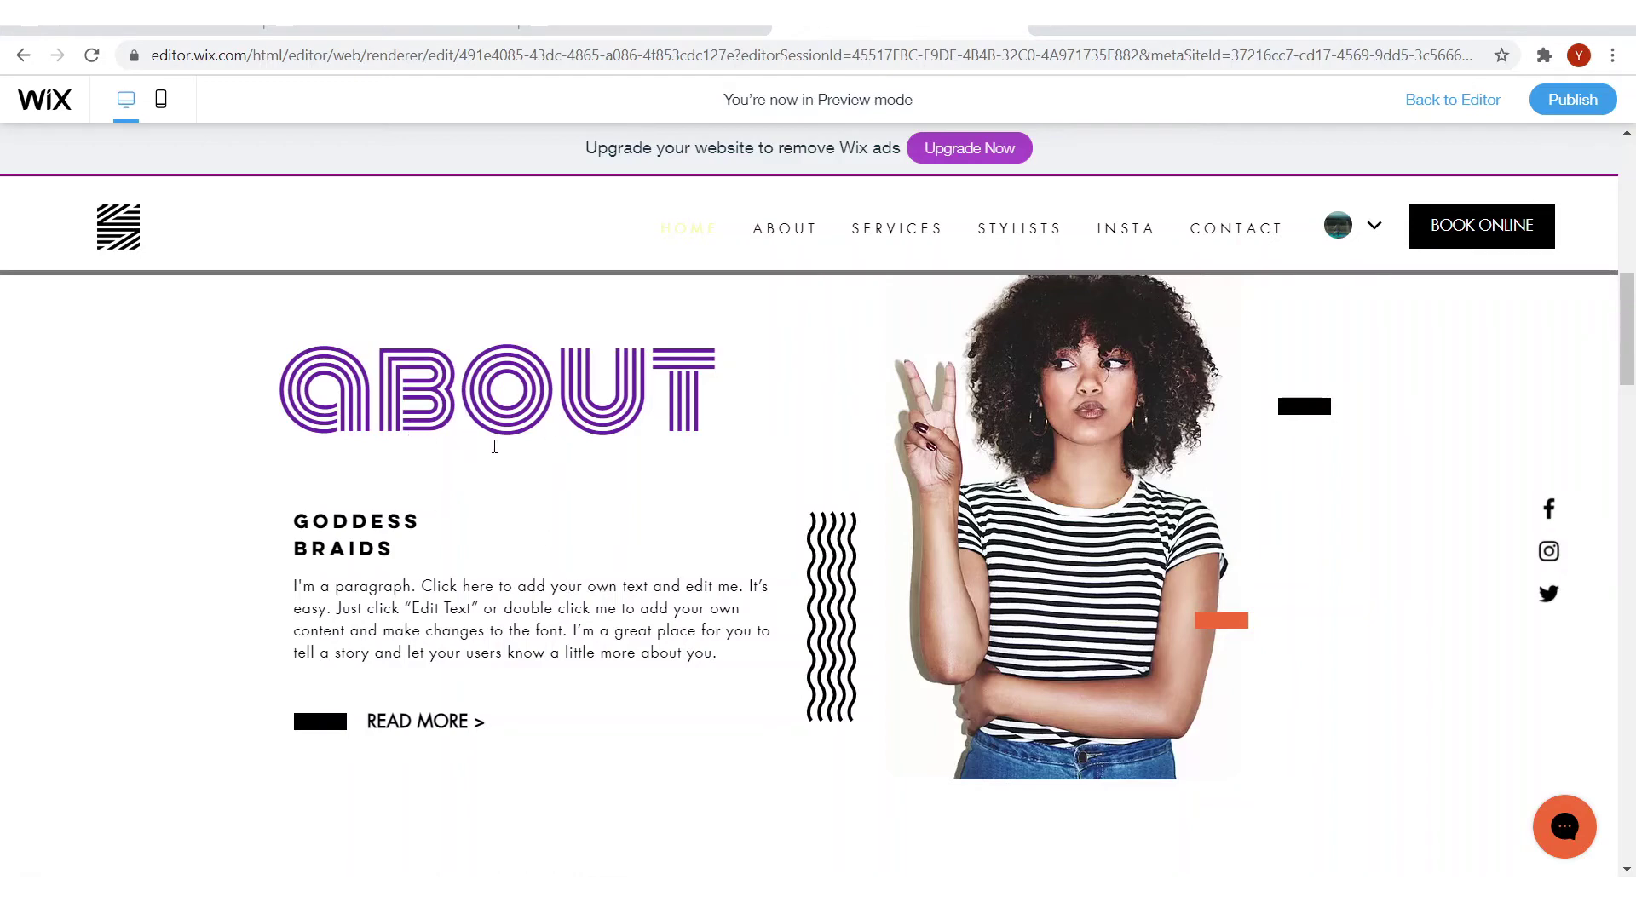
scroll(805, 516, down, 10)
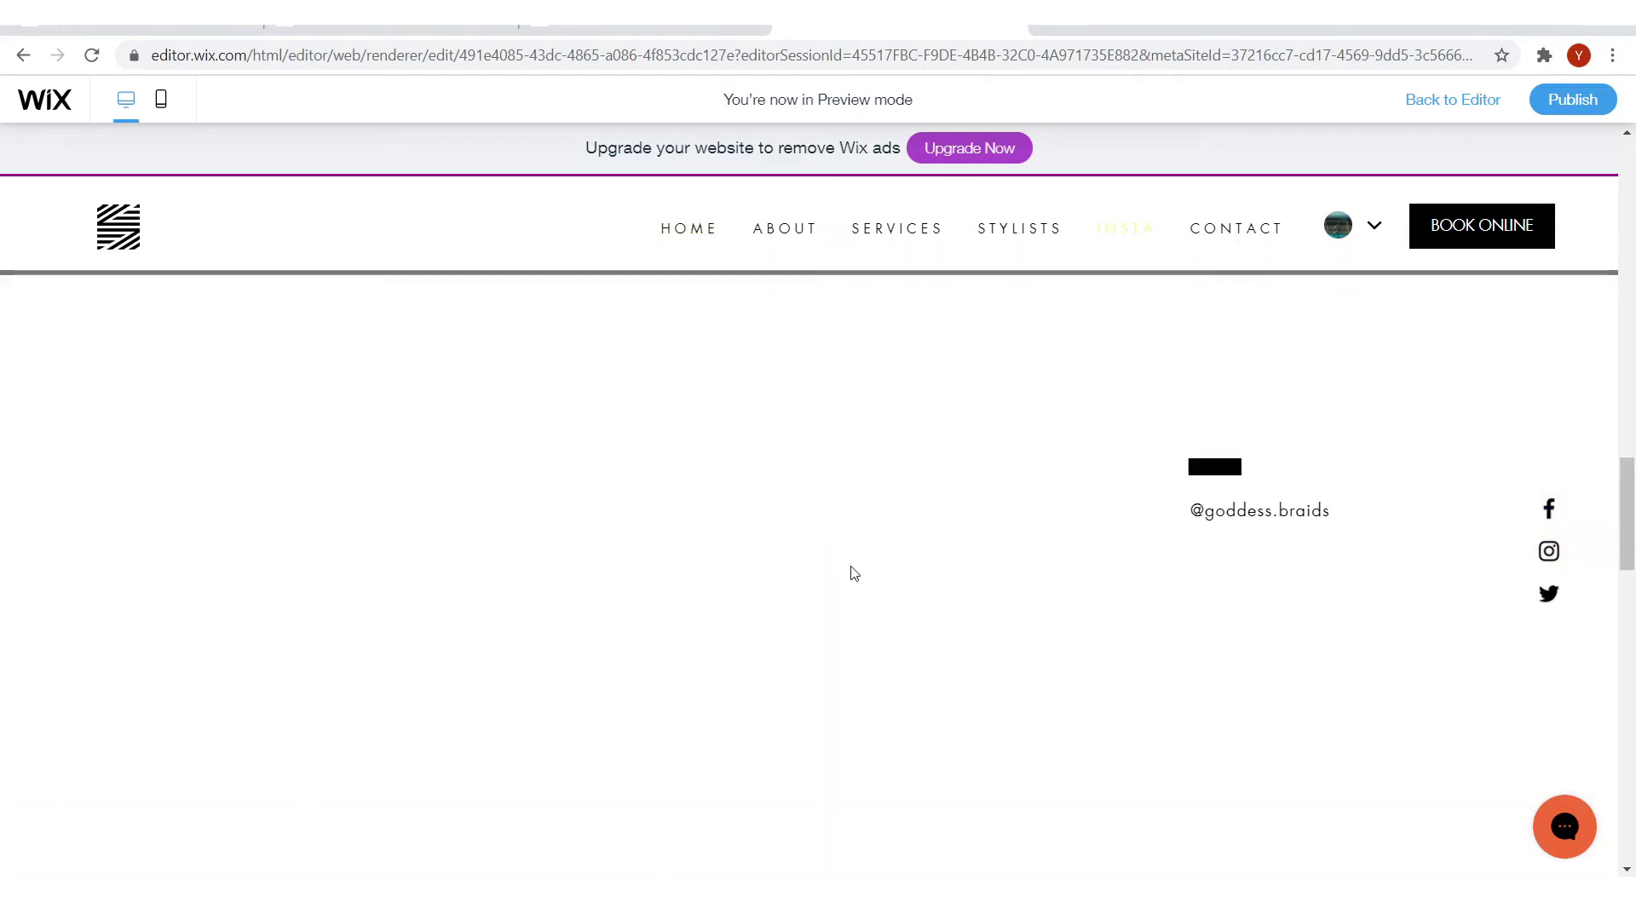
scroll(854, 573, up, 10)
Go to the About page in the preview and review its text and team section
click(784, 227)
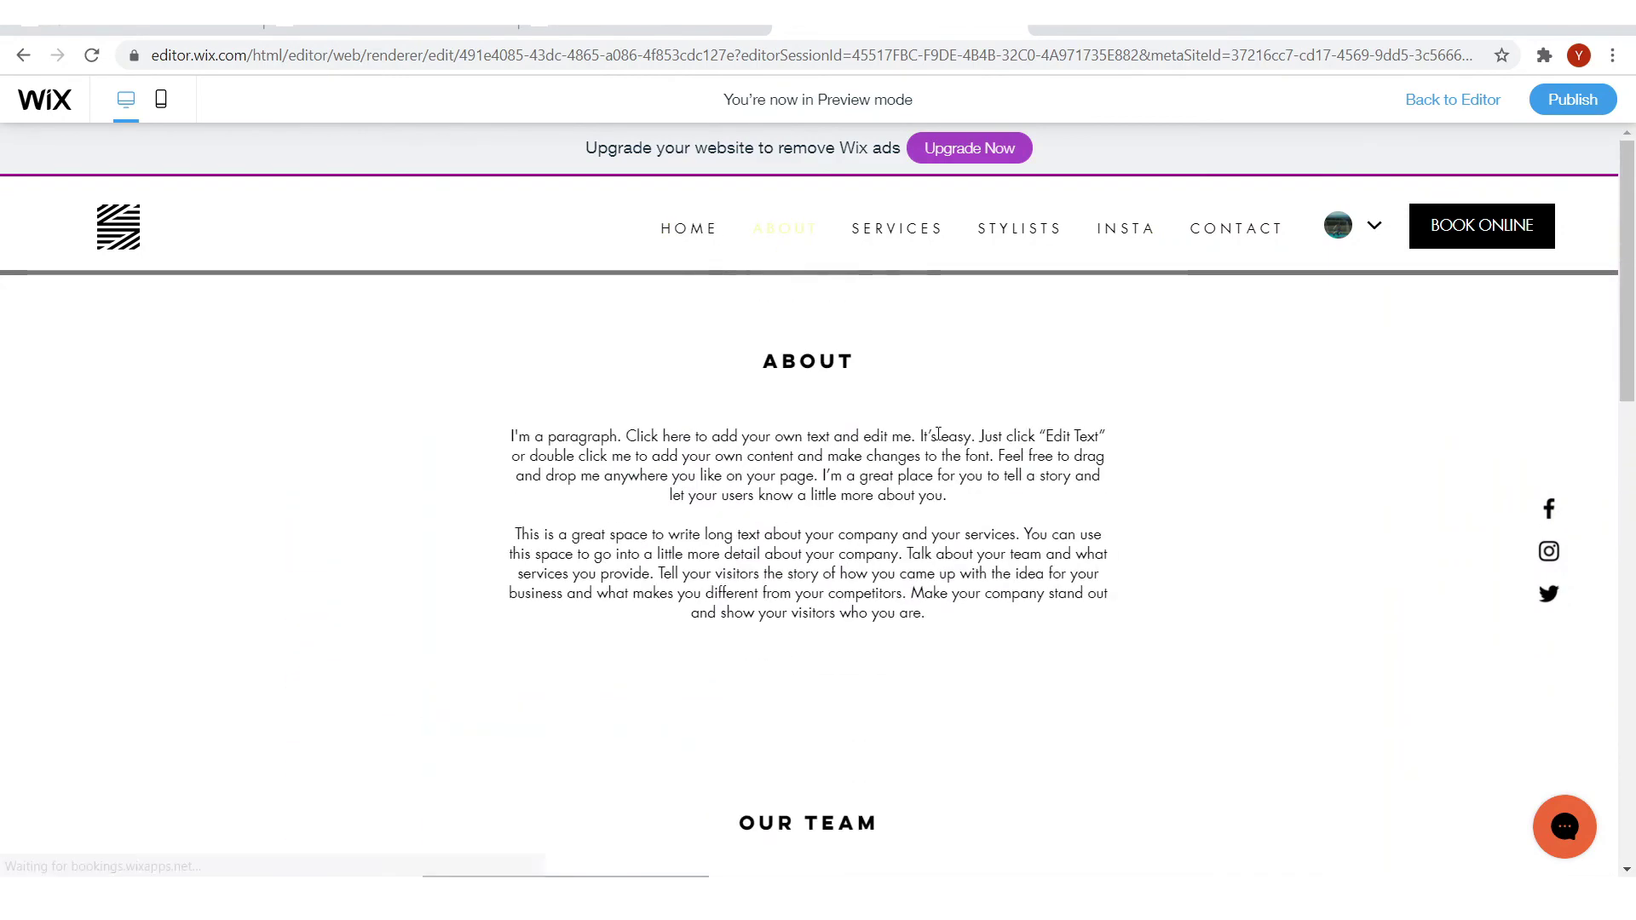
scroll(933, 438, down, 7)
scroll(934, 439, down, 3)
scroll(944, 447, up, 8)
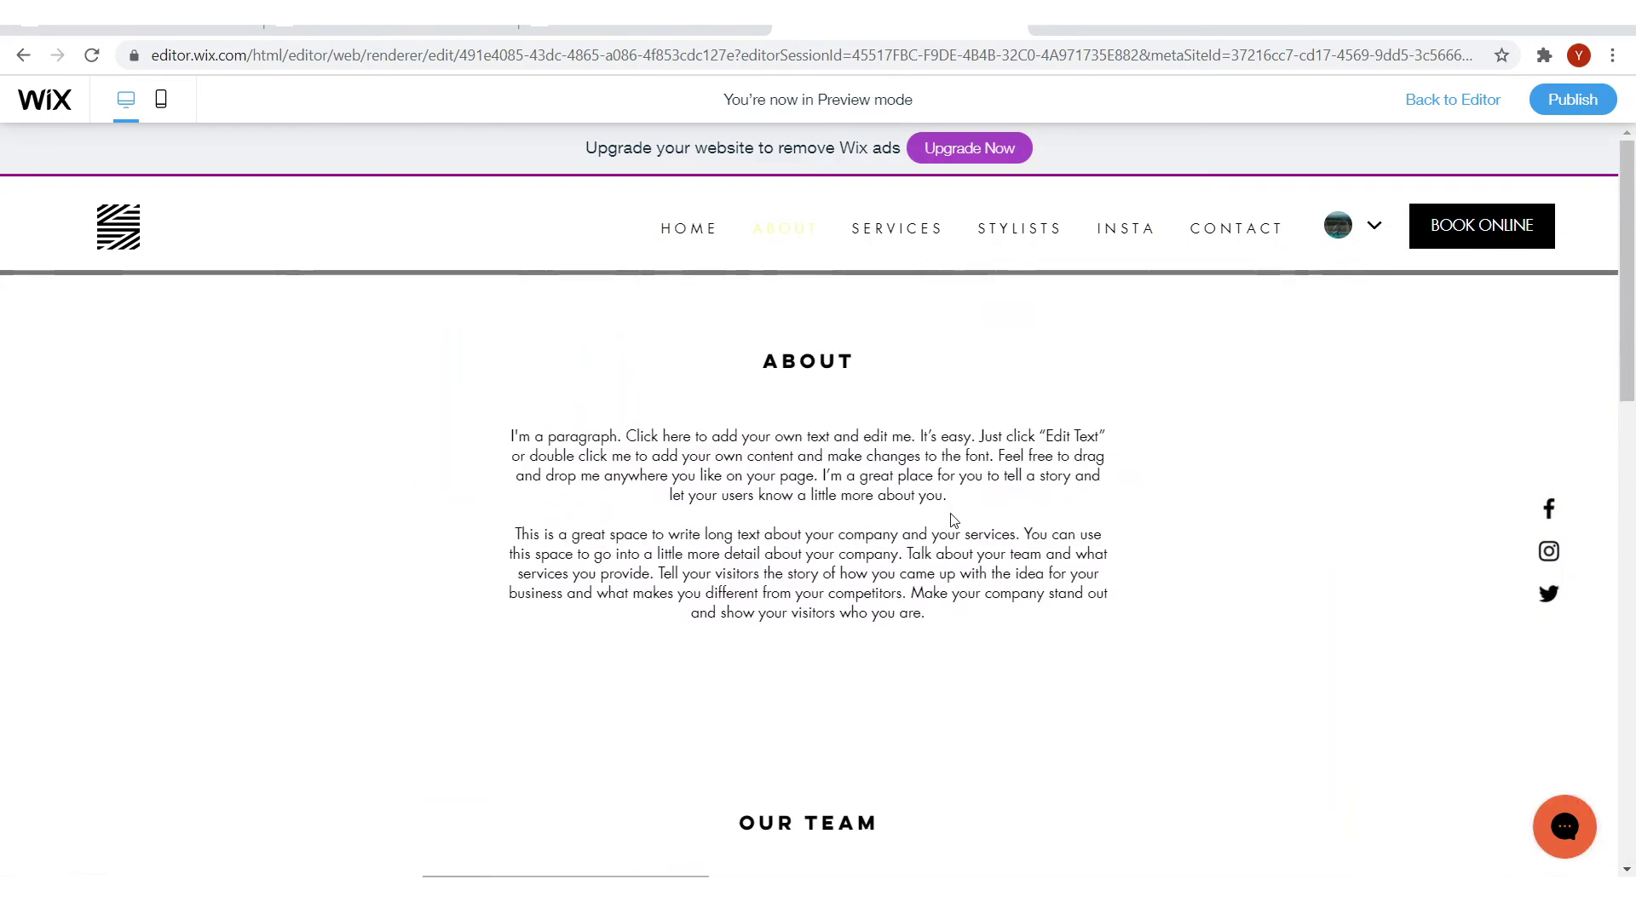
Review the Services page's stylists and footer and the Home page's lower sections in the preview
click(944, 230)
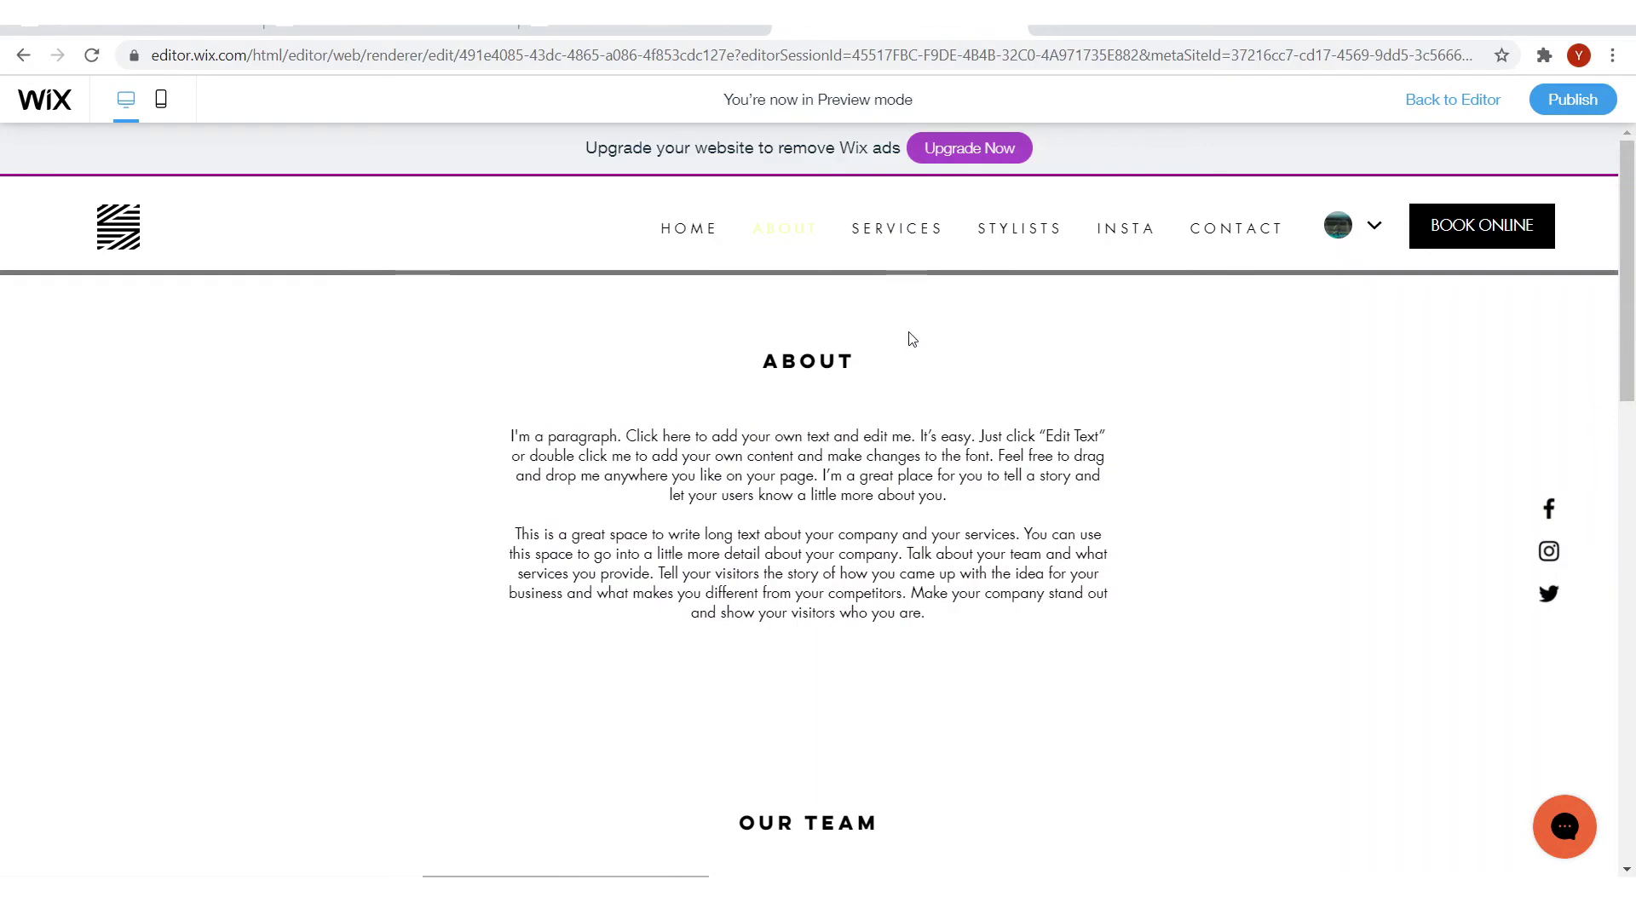
scroll(1035, 596, down, 10)
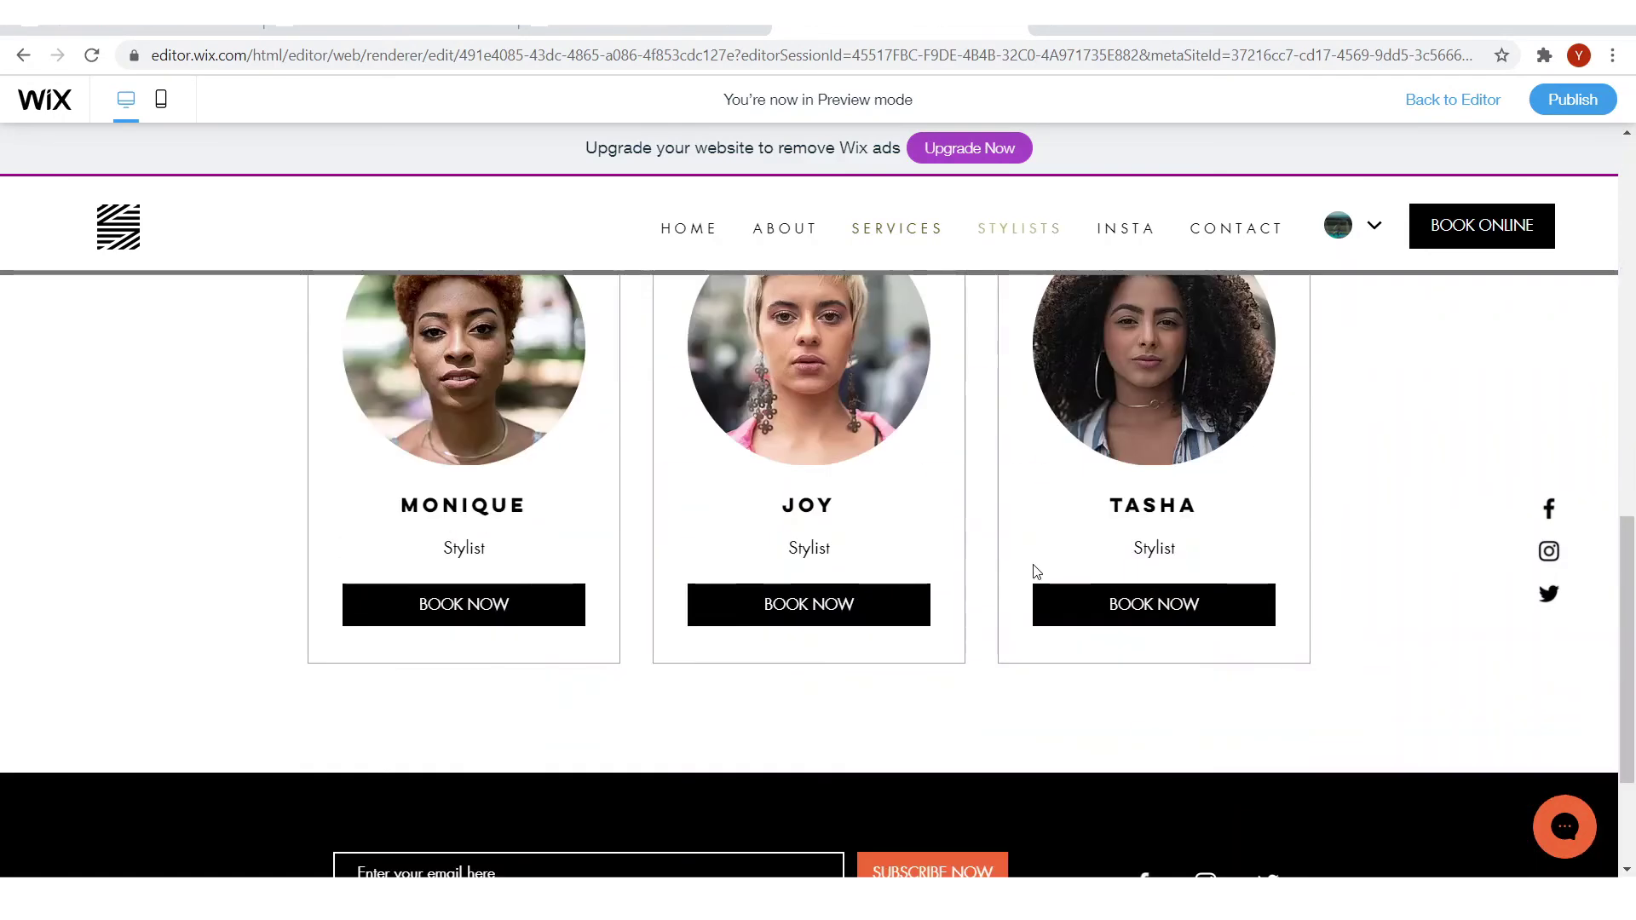
scroll(1048, 452, up, 10)
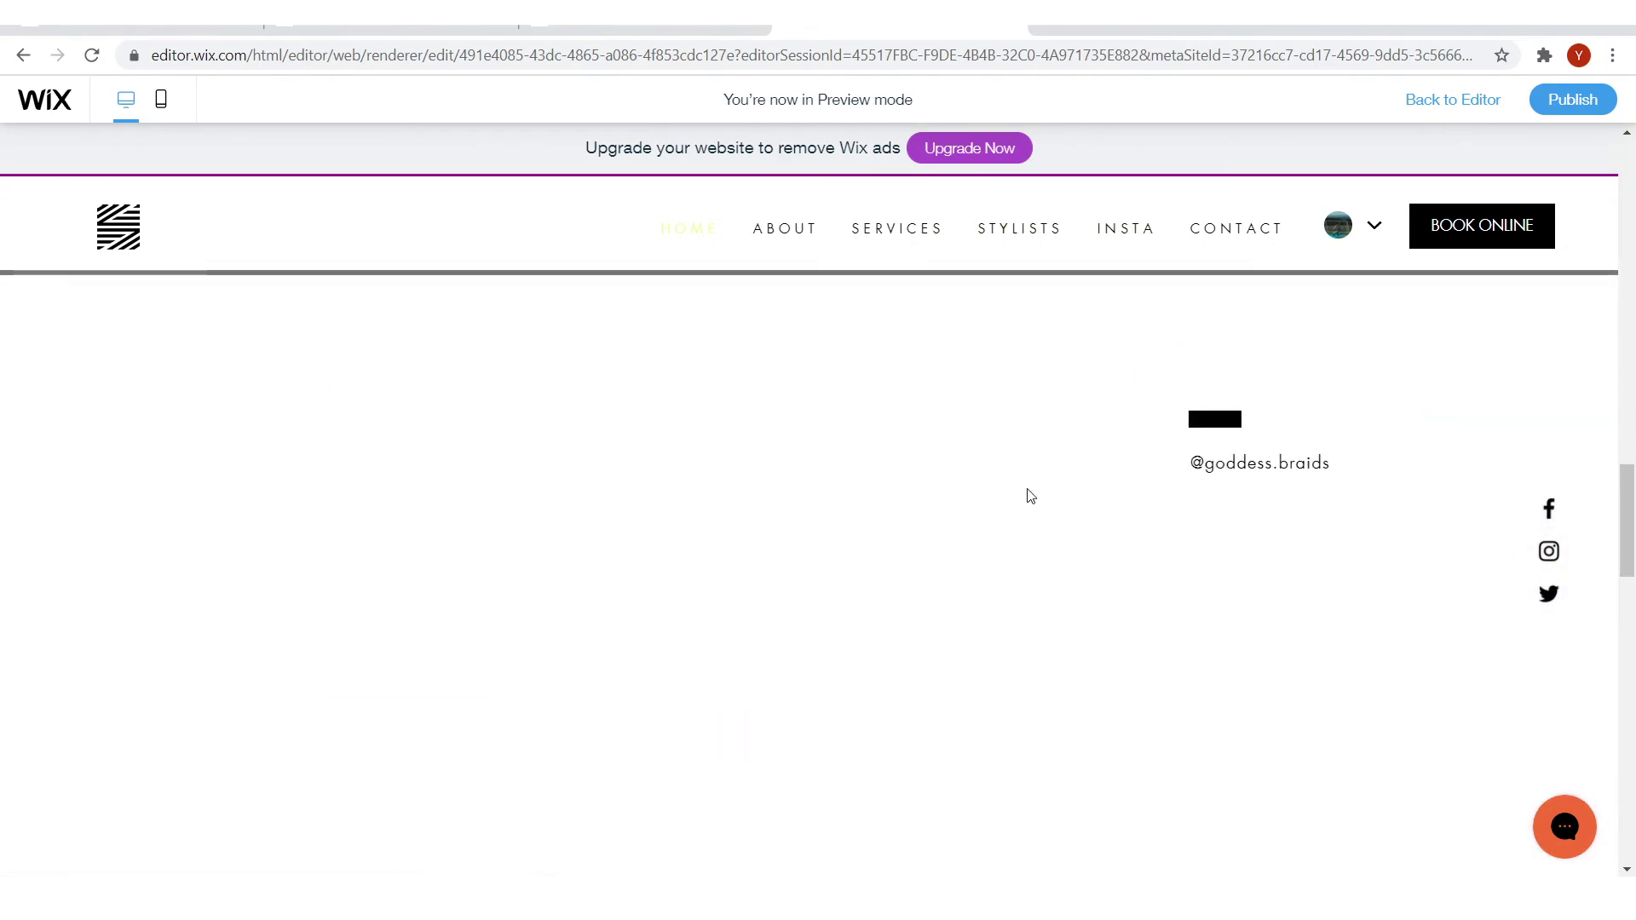
scroll(1018, 496, up, 3)
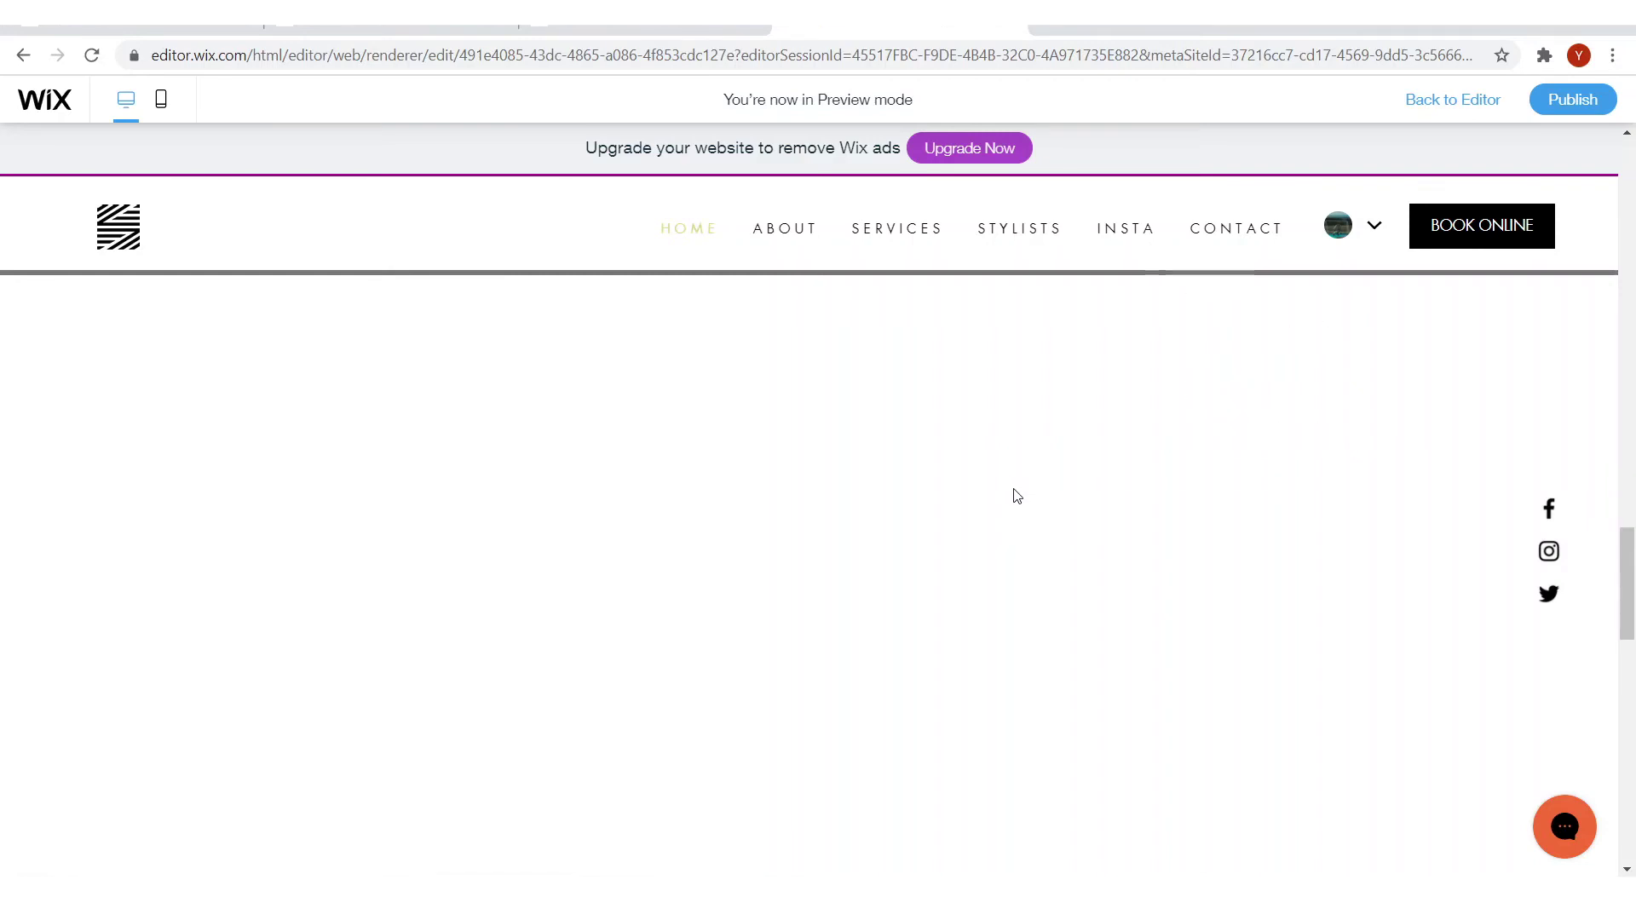
scroll(1017, 496, up, 1)
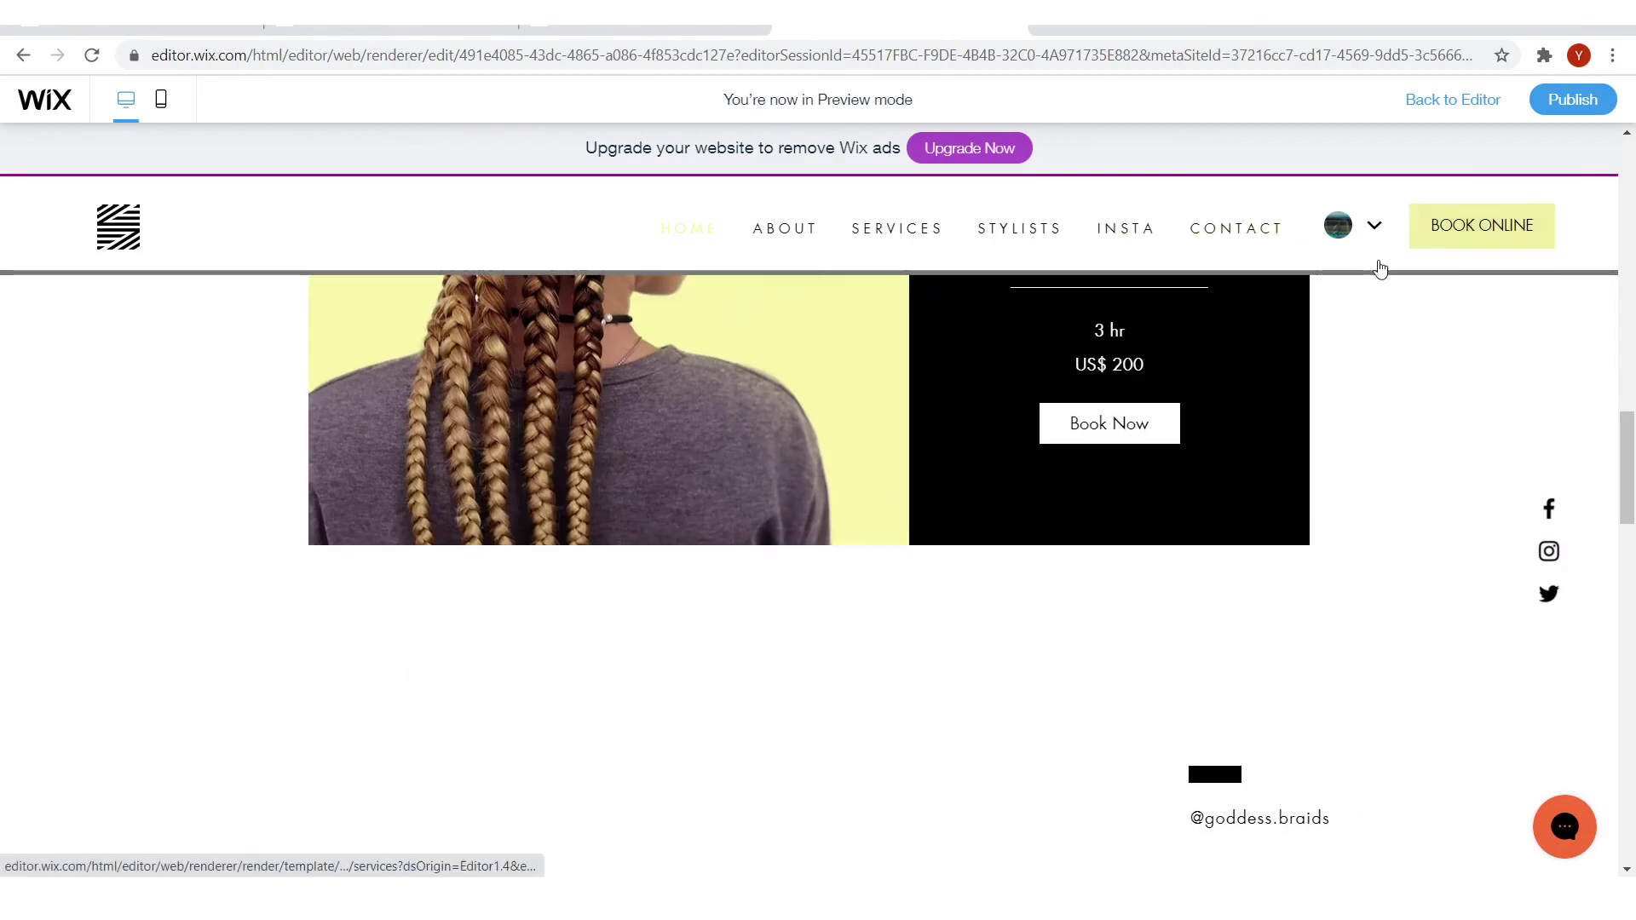
scroll(1206, 420, down, 5)
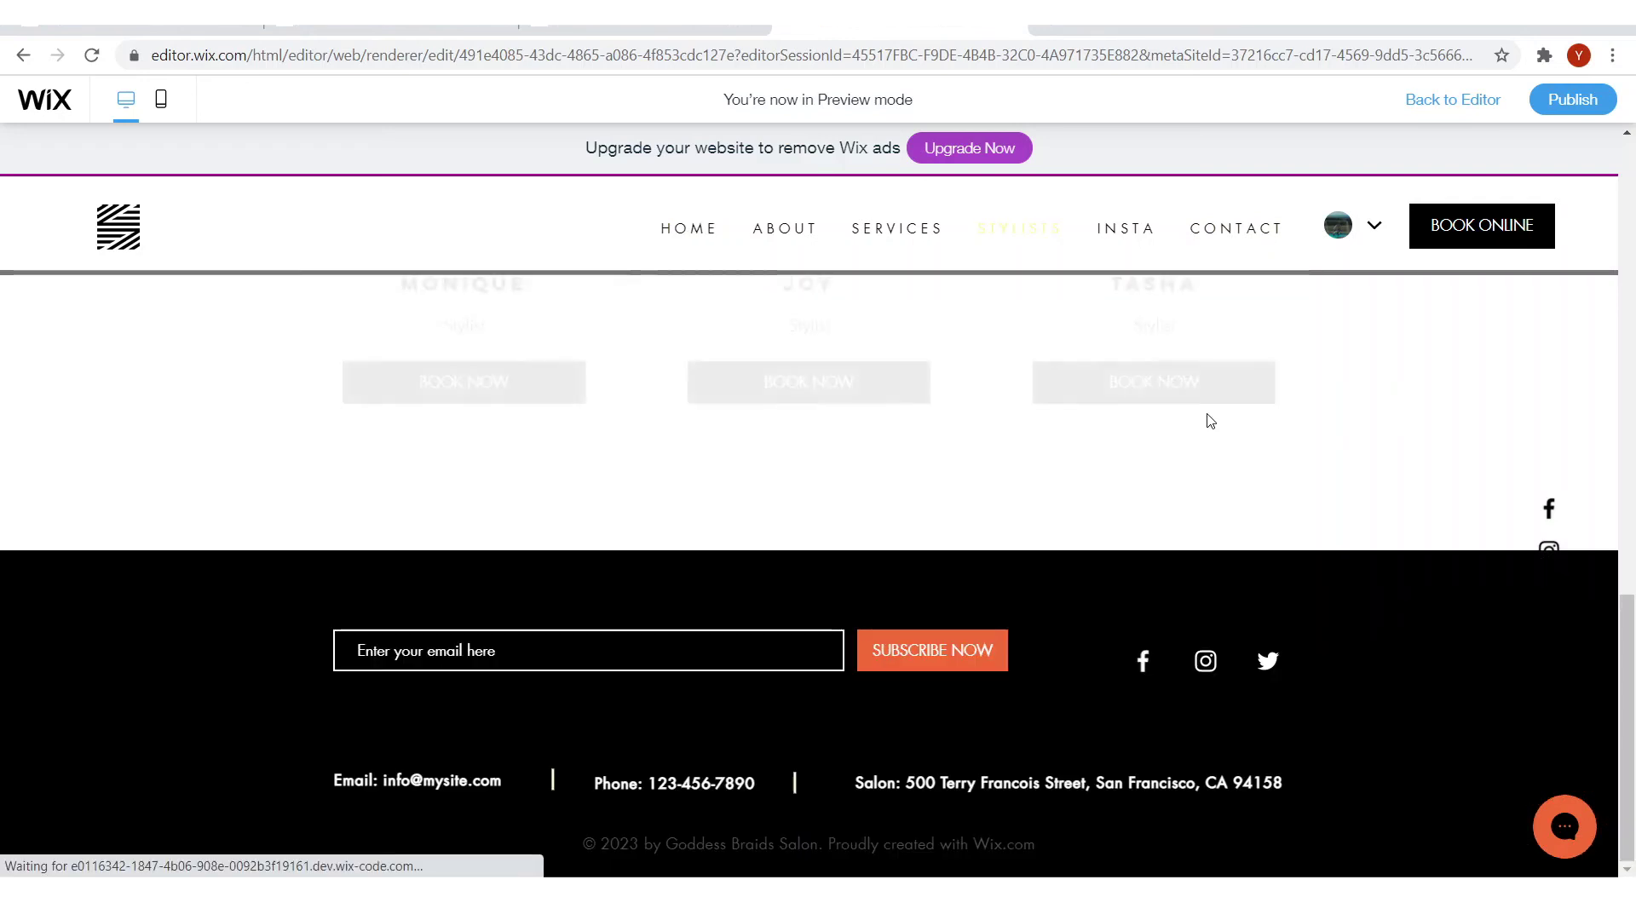
scroll(1208, 420, up, 5)
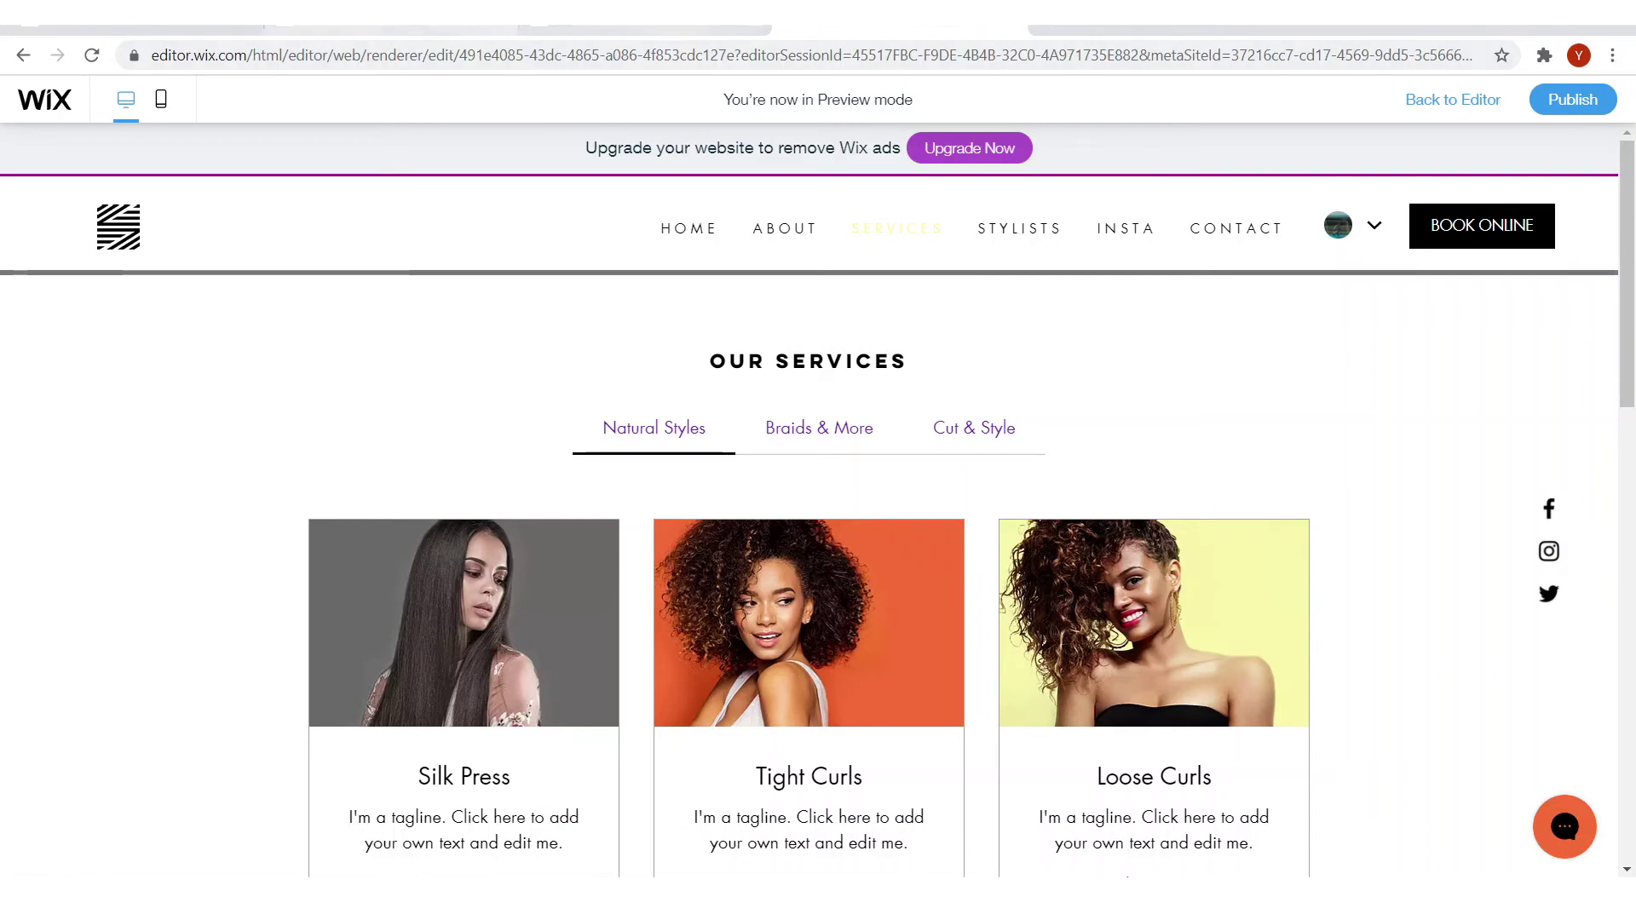
Leave the preview and publish the site
click(1437, 108)
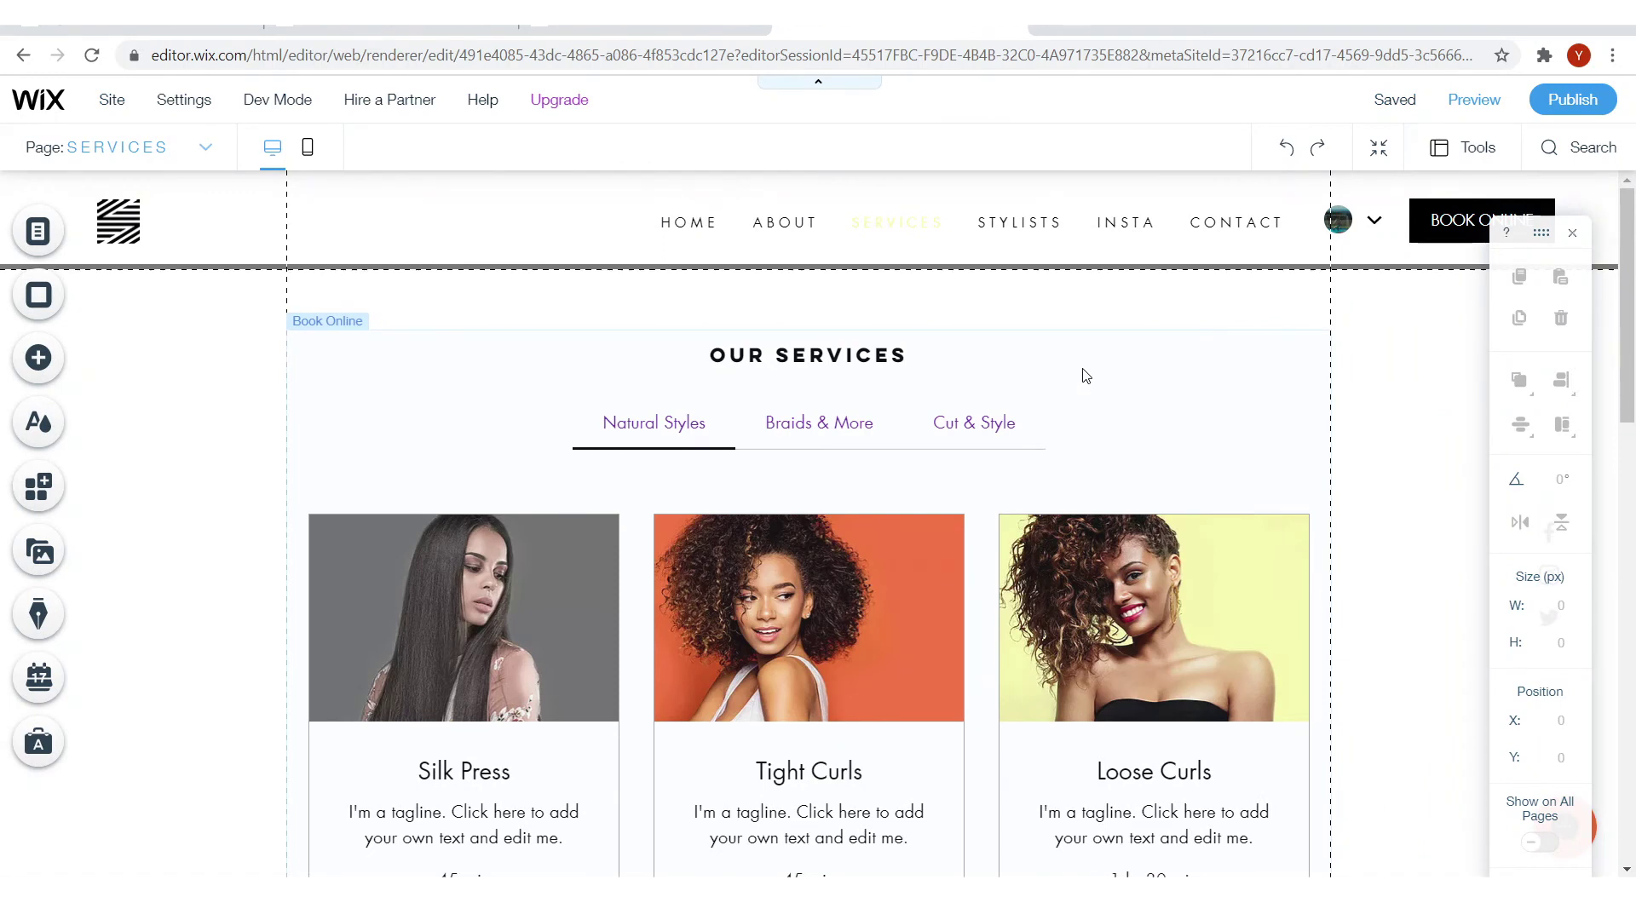
click(1566, 104)
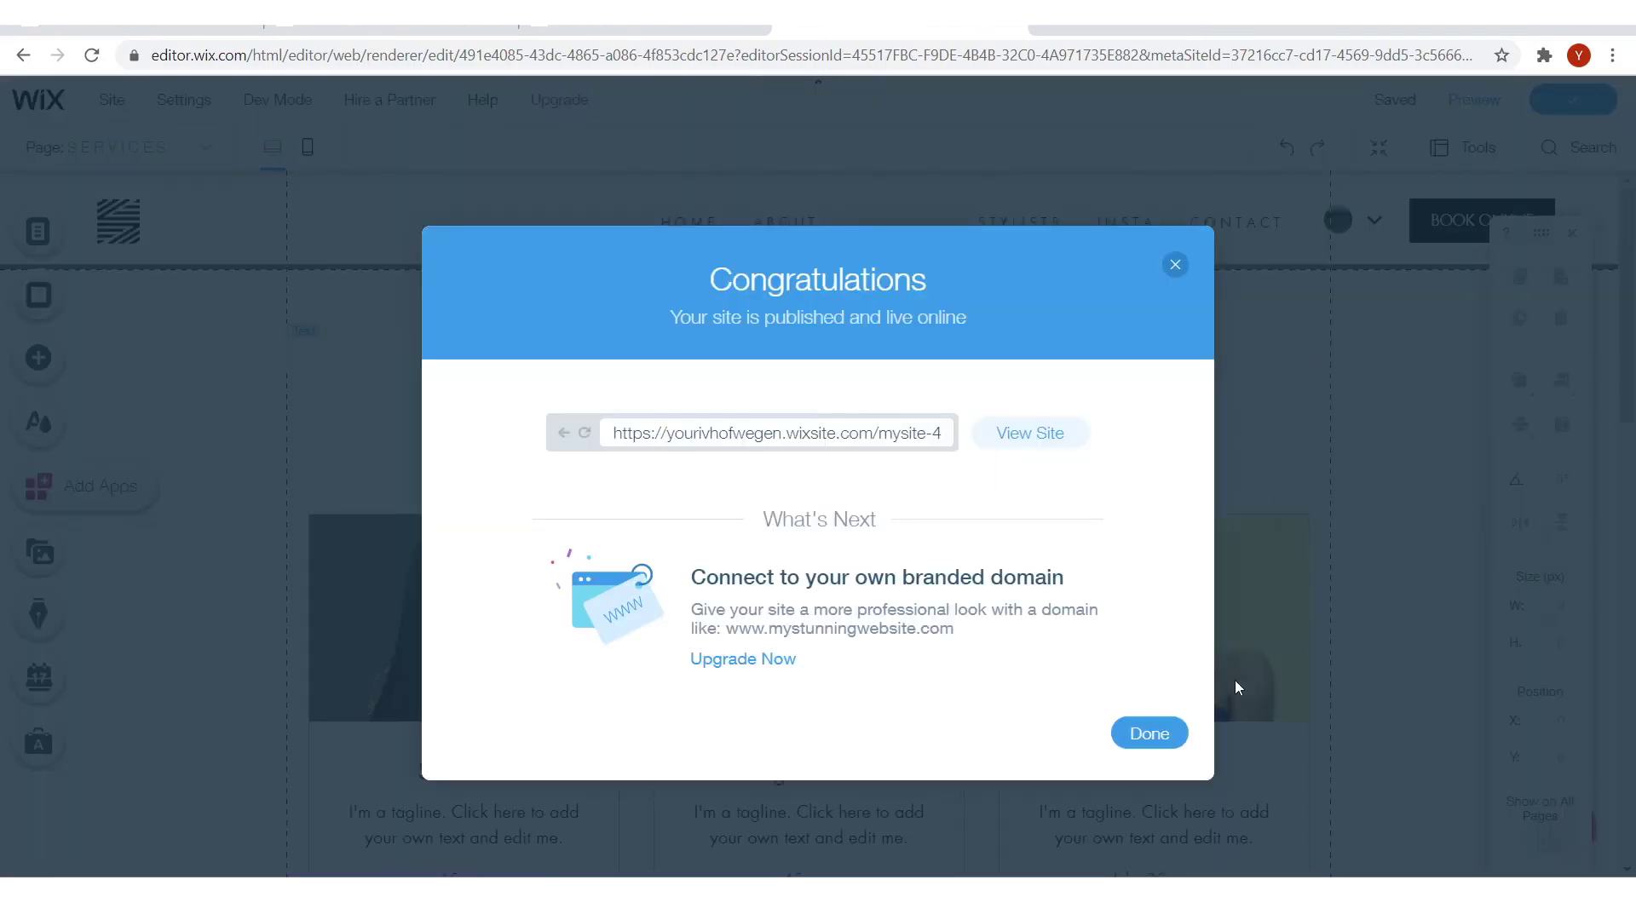
Open the published site and review its Home page from the hero section down to the footer
click(1055, 444)
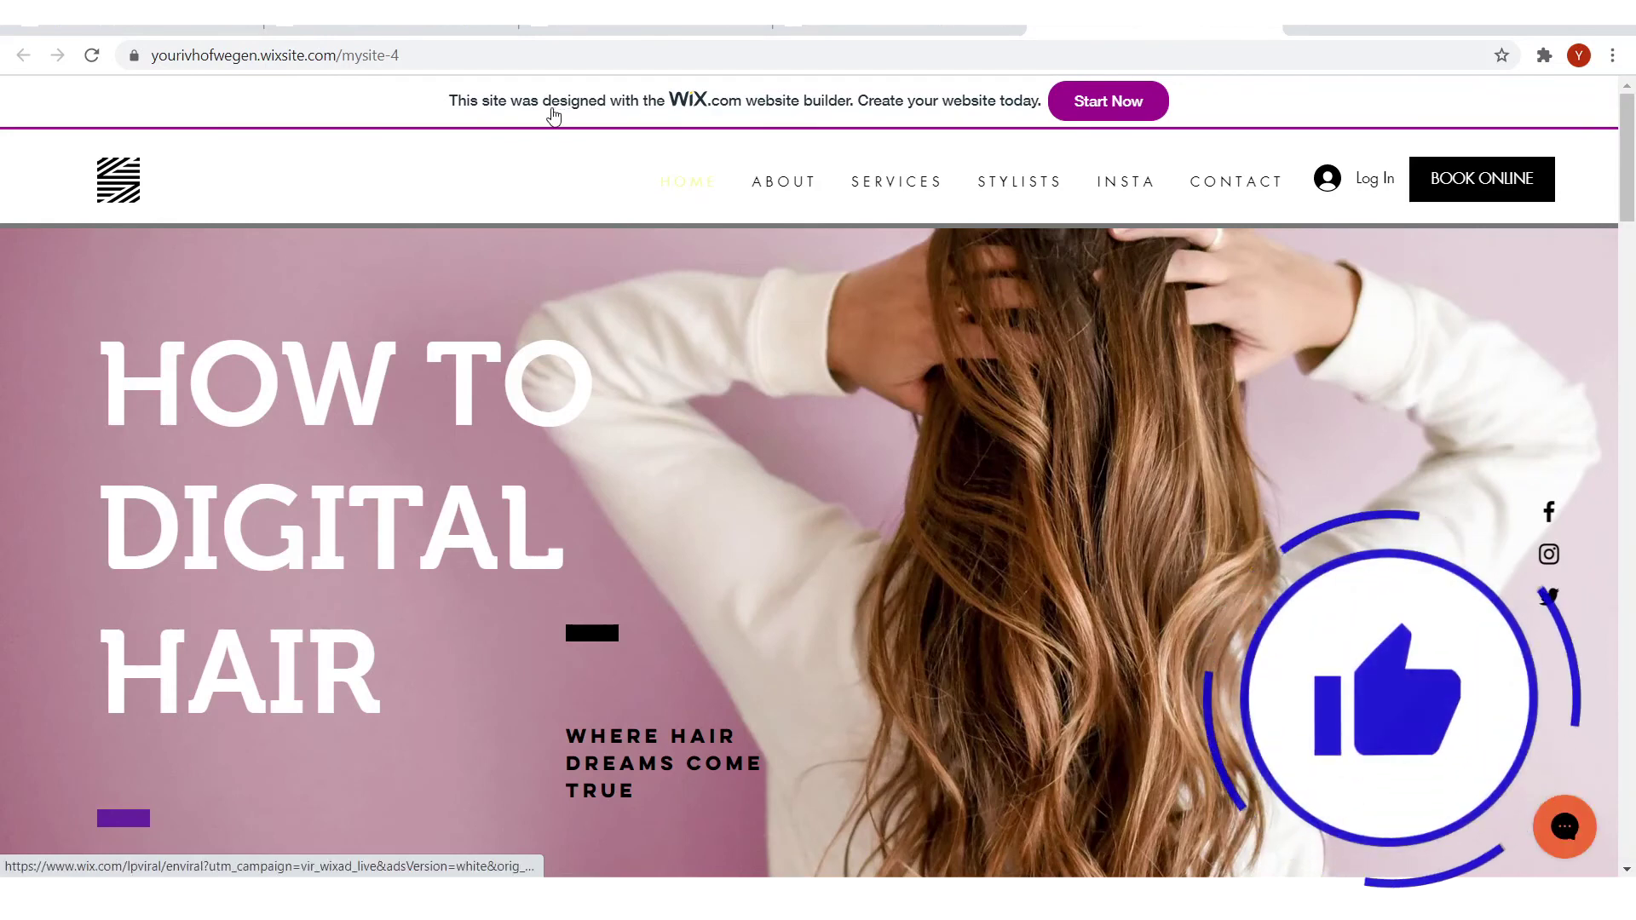
scroll(891, 350, down, 6)
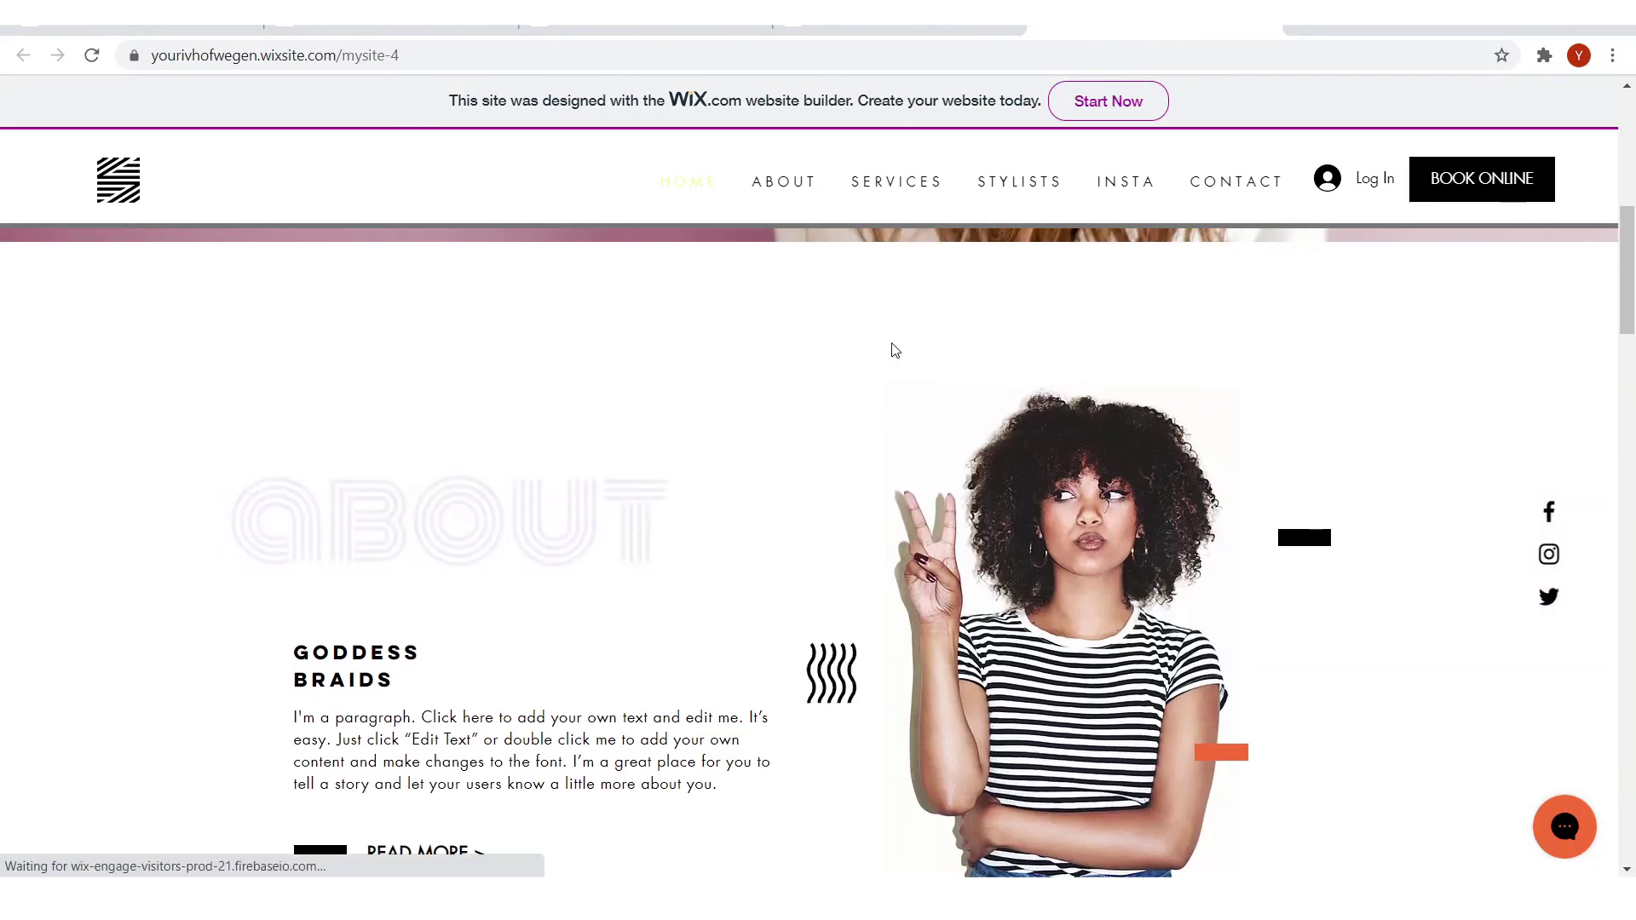
scroll(927, 347, down, 15)
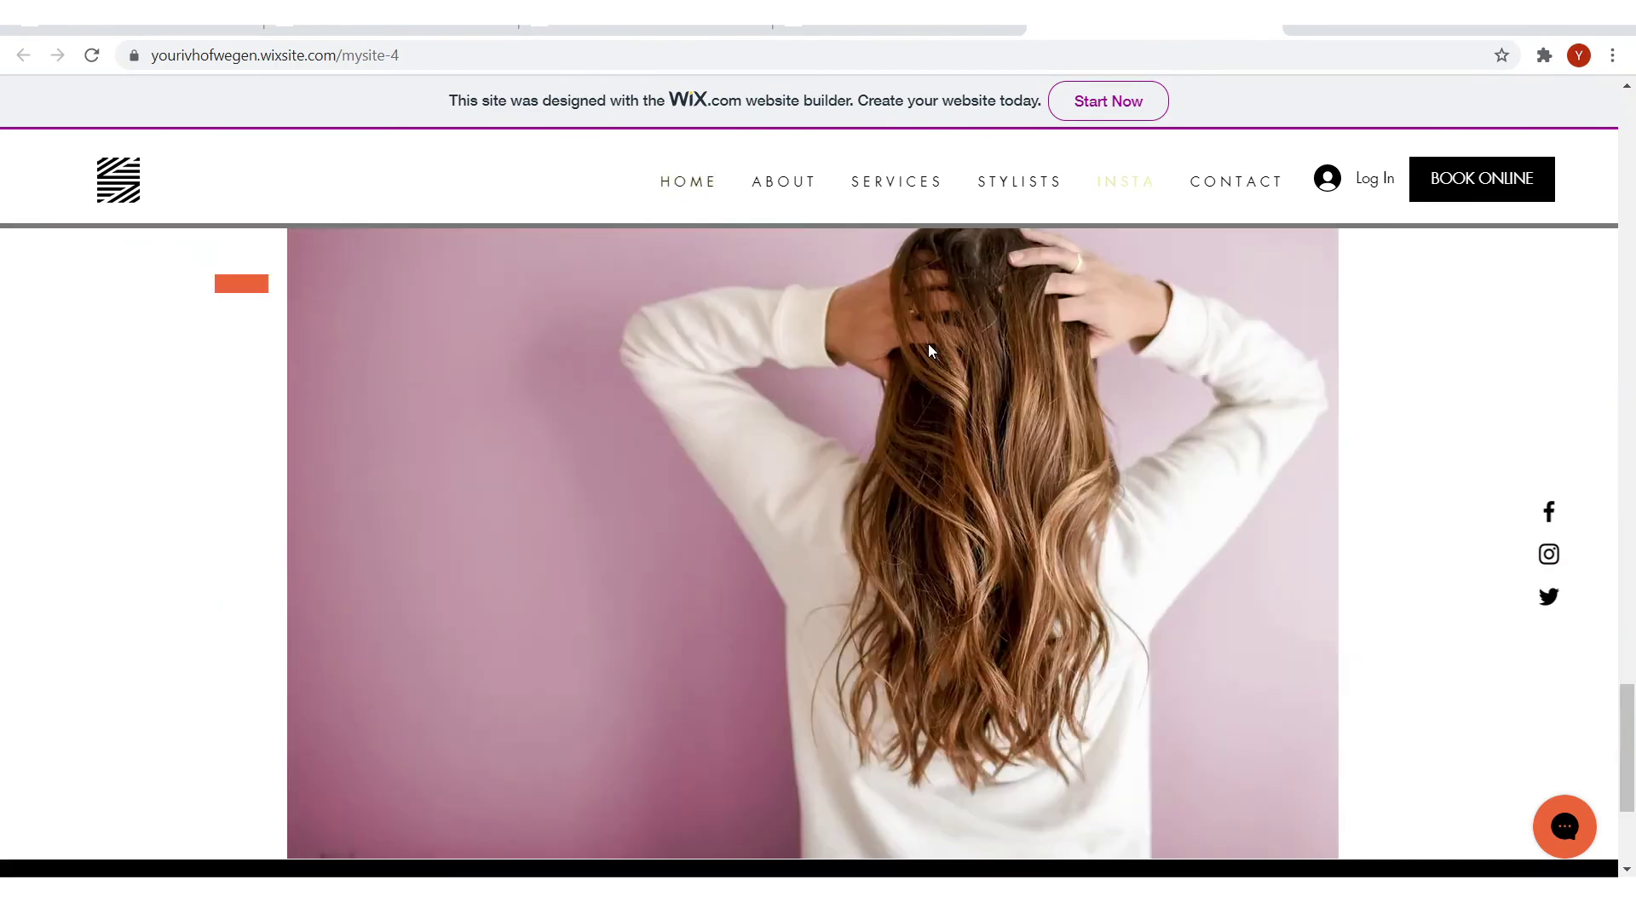
scroll(928, 344, down, 3)
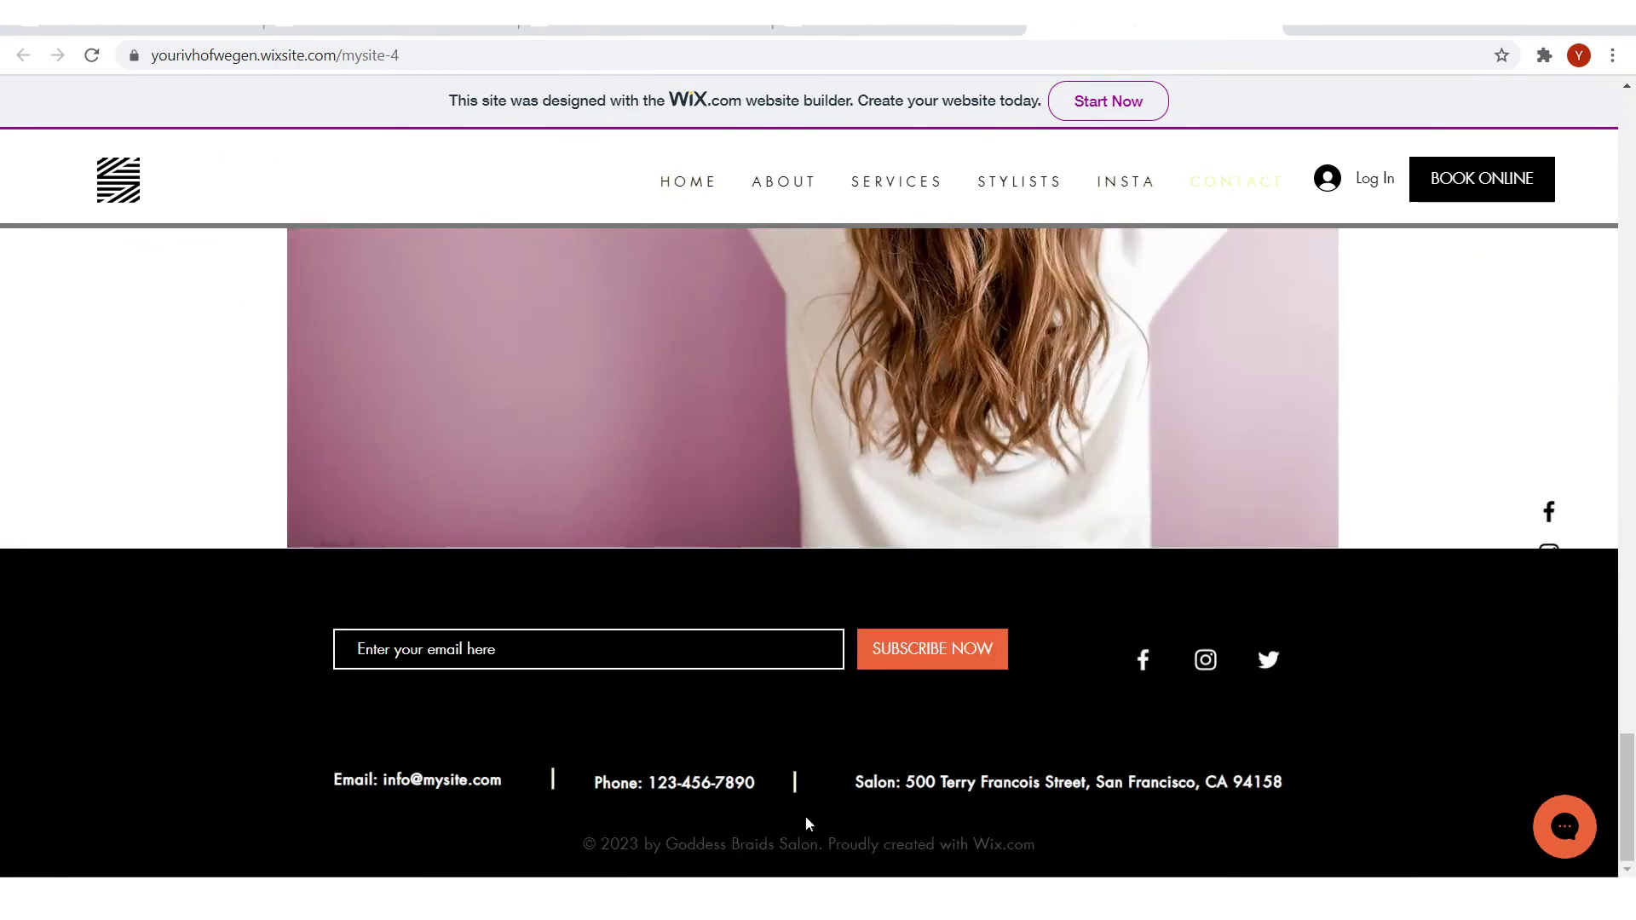
scroll(944, 658, up, 20)
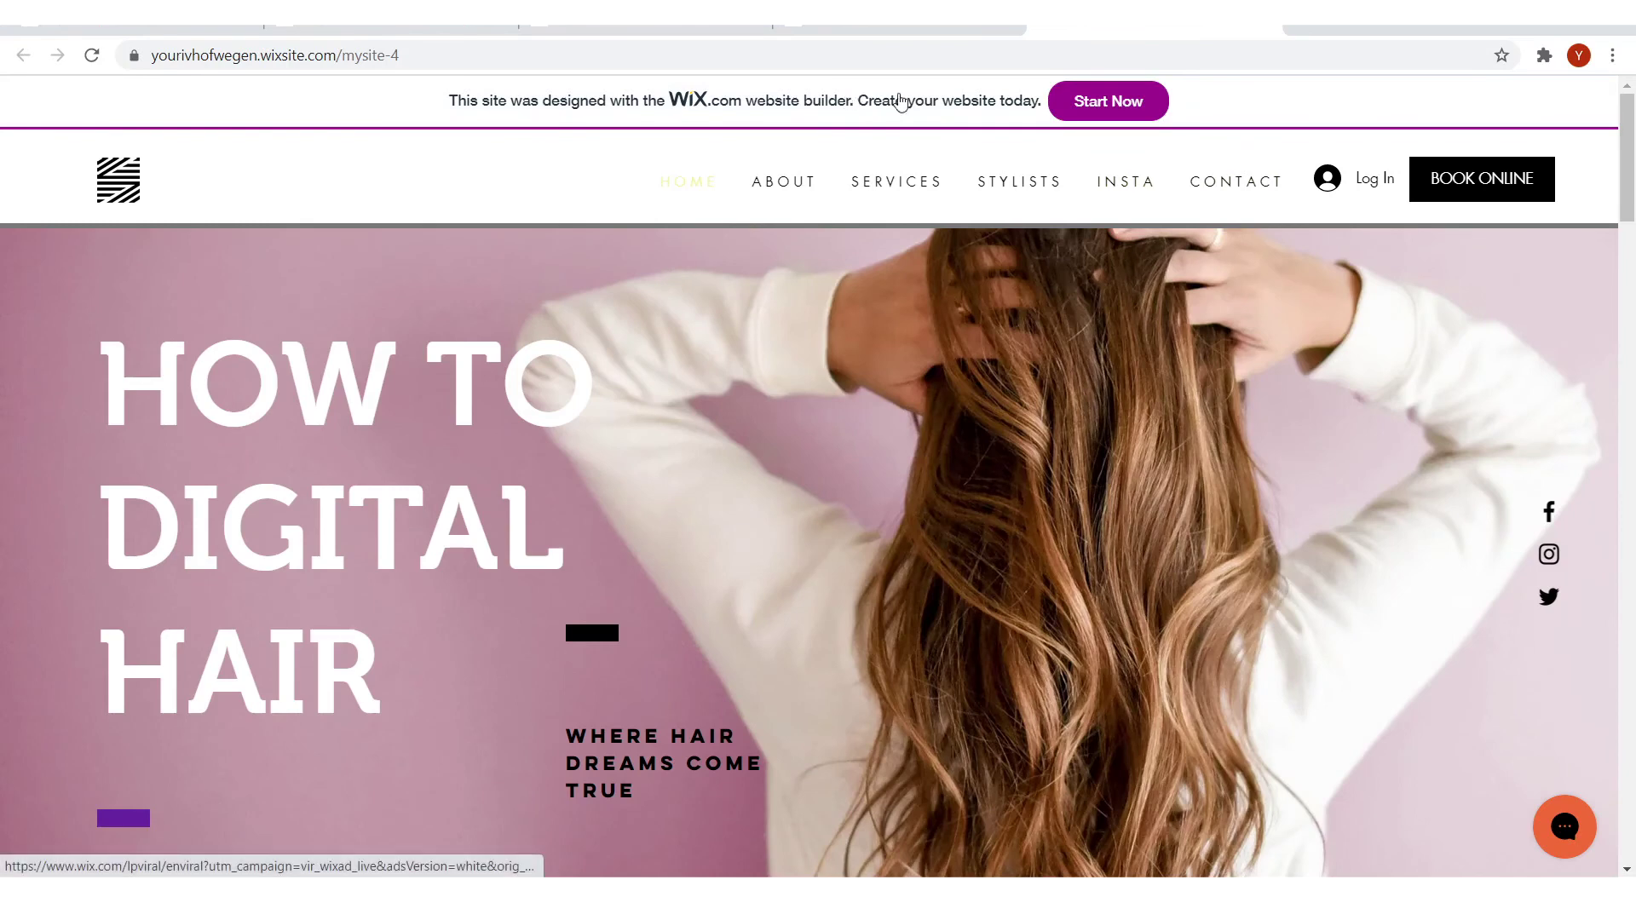
View the page behind the live site's Wix ad banner, and review the site's online booking services
click(901, 100)
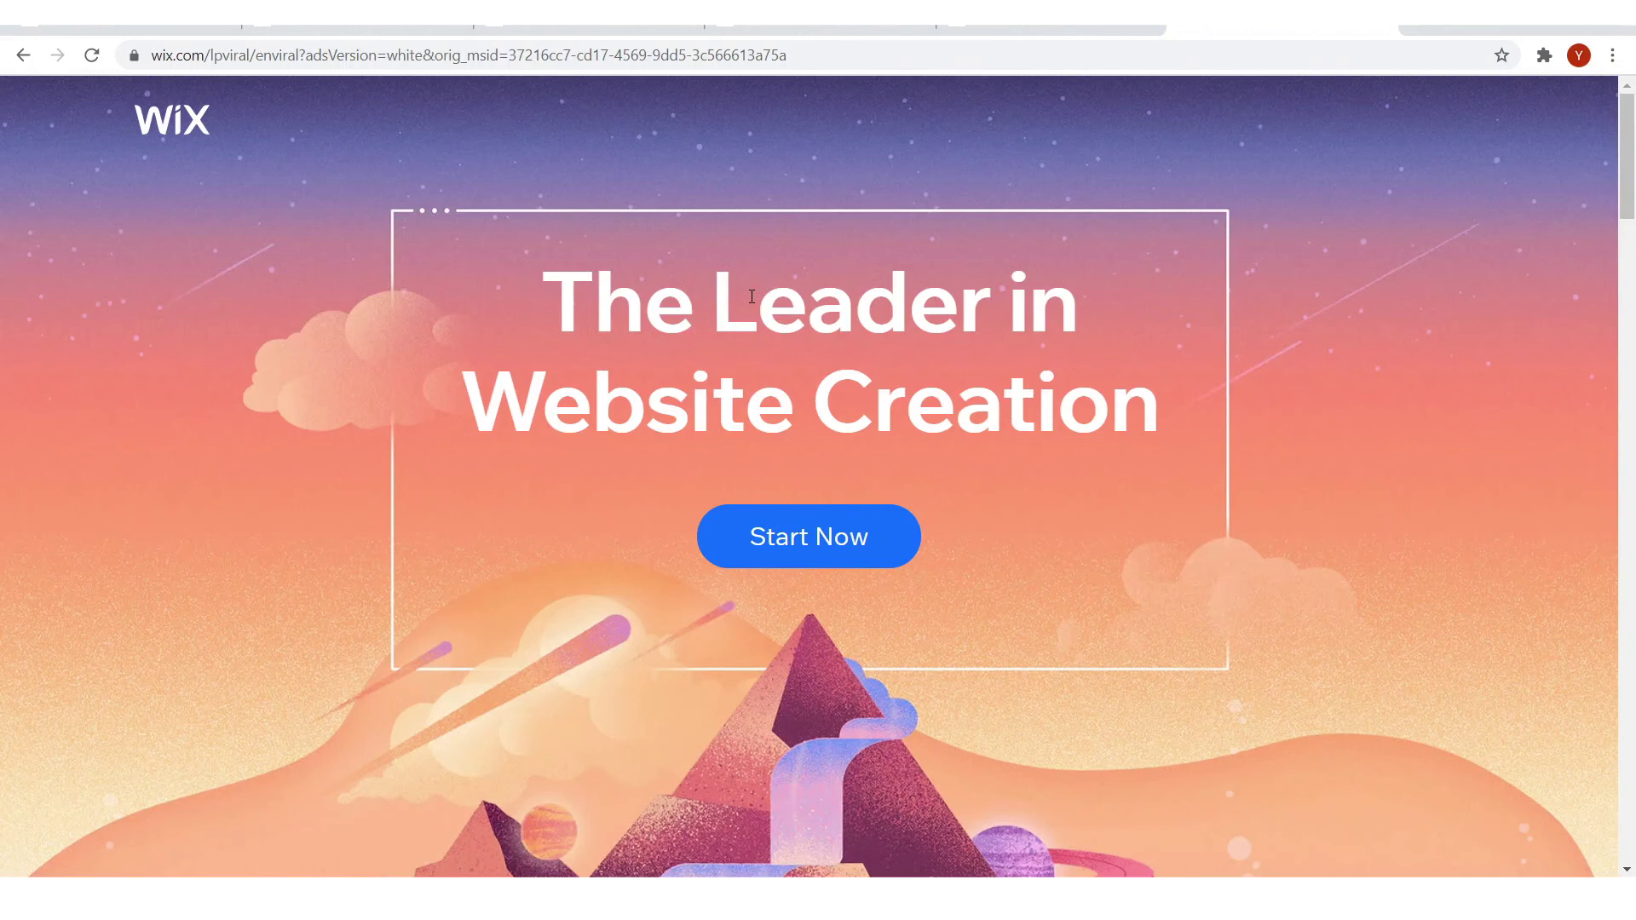
click(1009, 26)
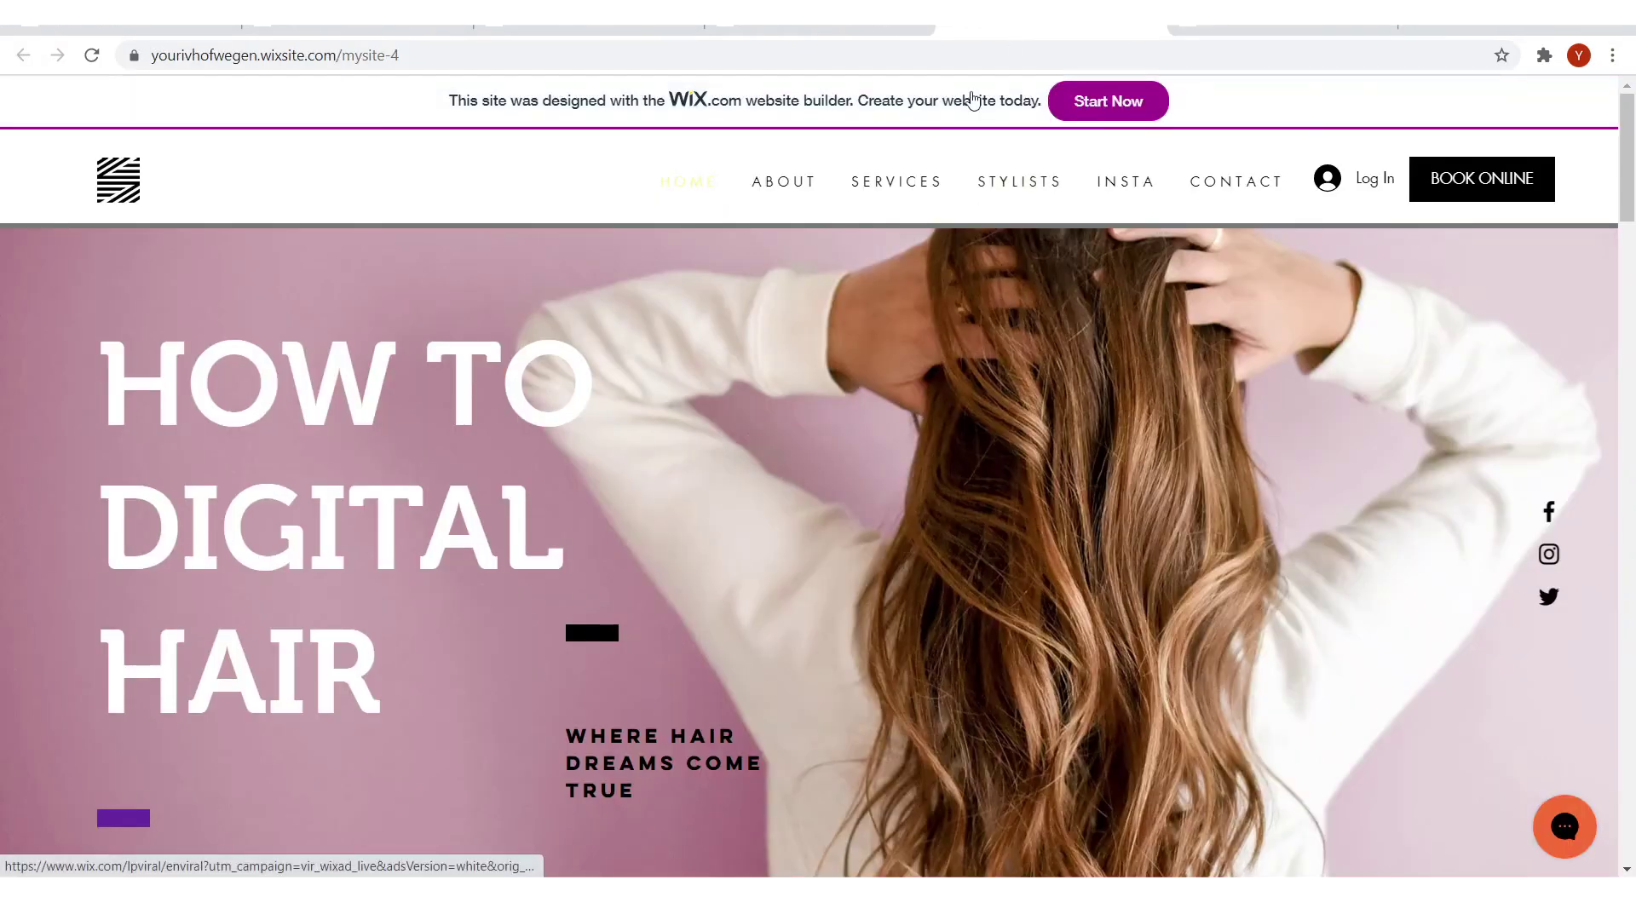
scroll(1050, 530, down, 6)
click(1440, 176)
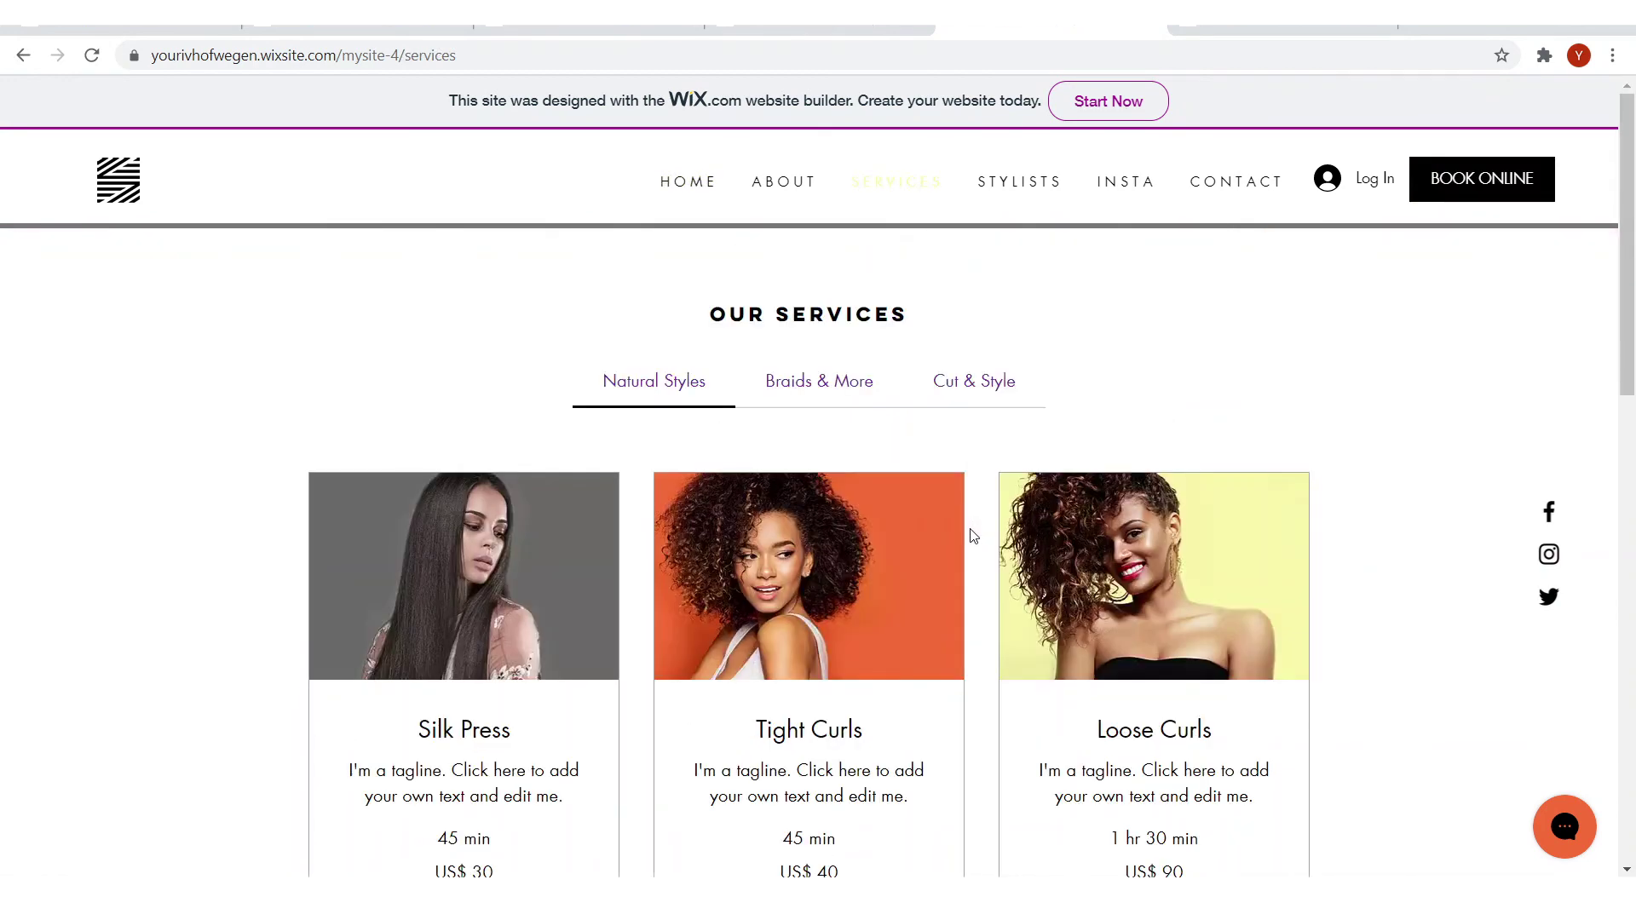
scroll(980, 533, down, 8)
scroll(986, 531, up, 8)
Close the live site and Wix promotional pages, and dismiss the publishing and mobile-check dialogs in the editor
click(1159, 26)
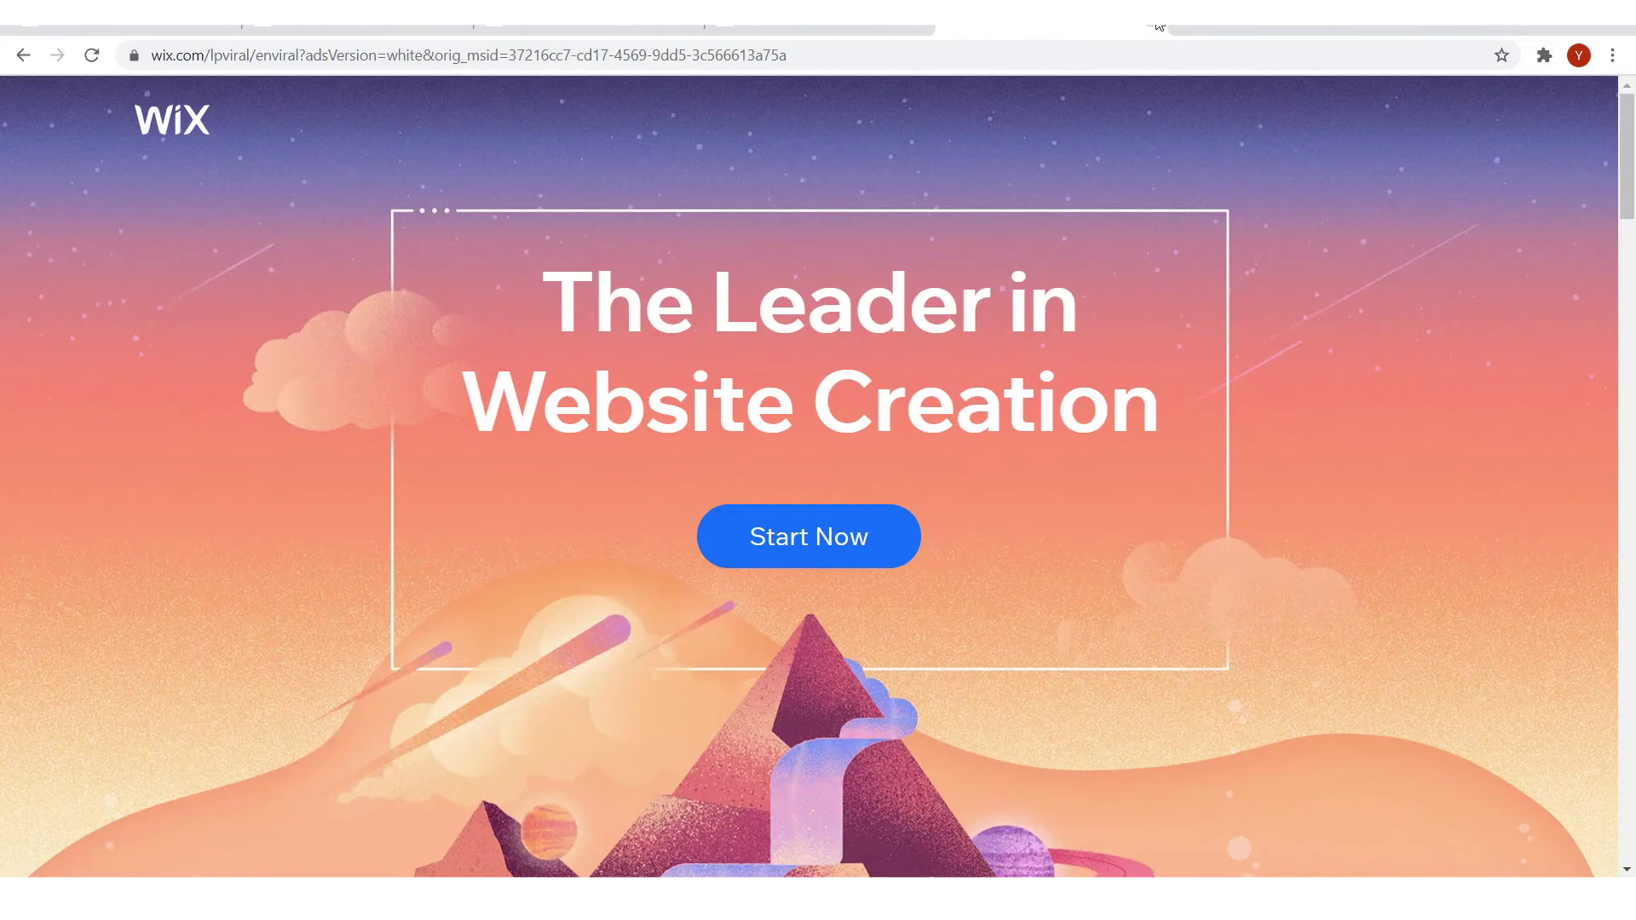
click(1159, 26)
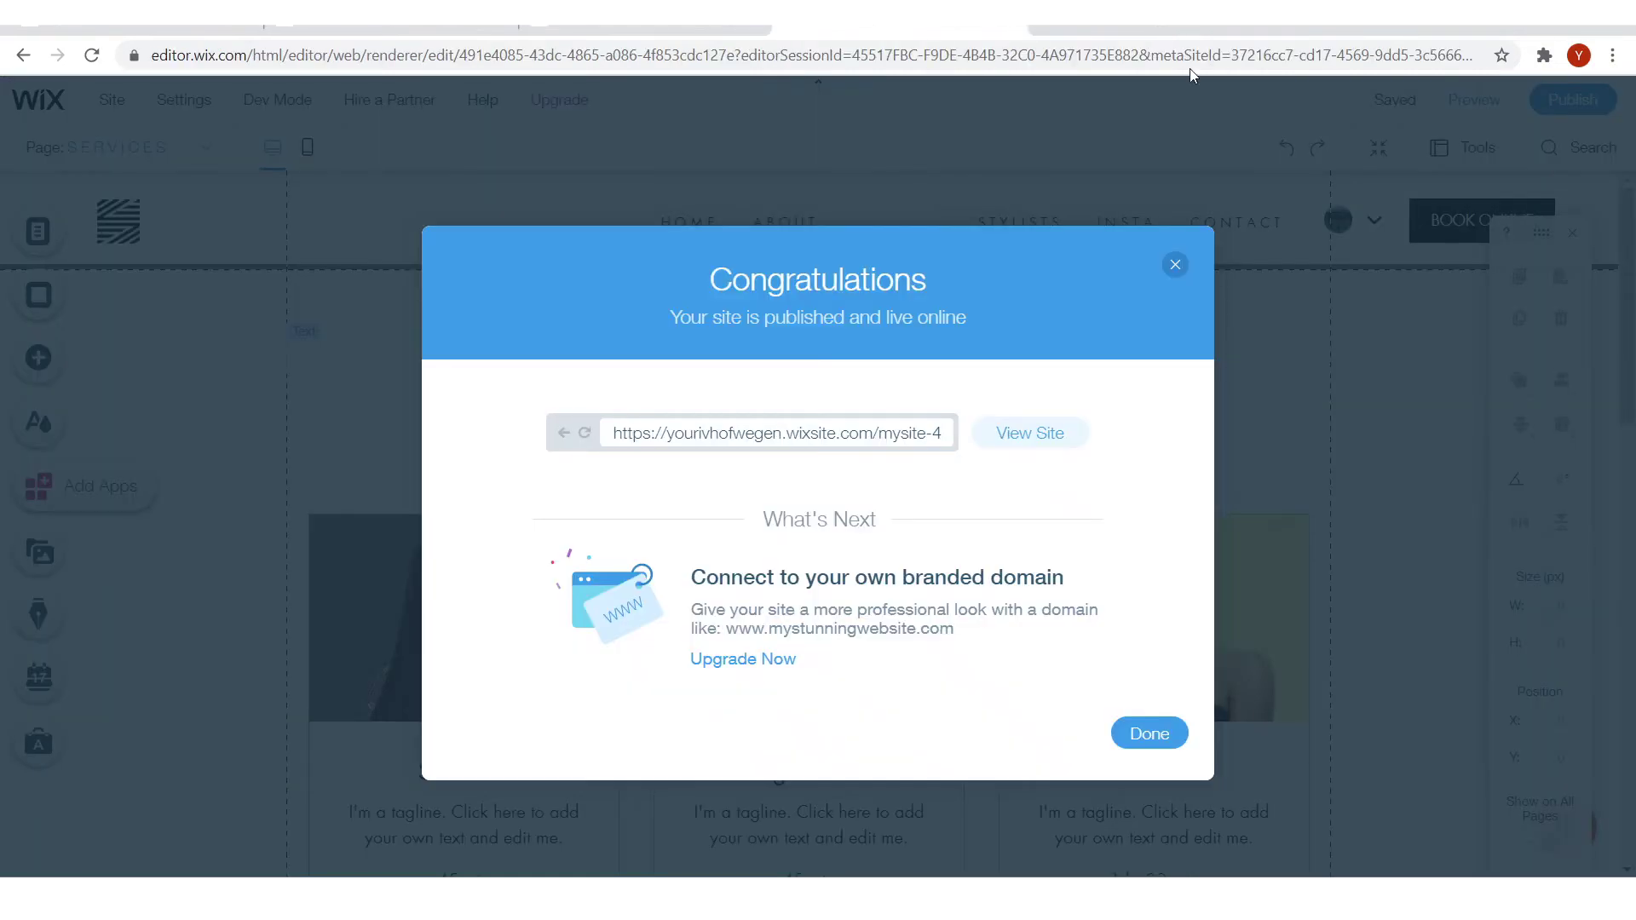
click(1177, 265)
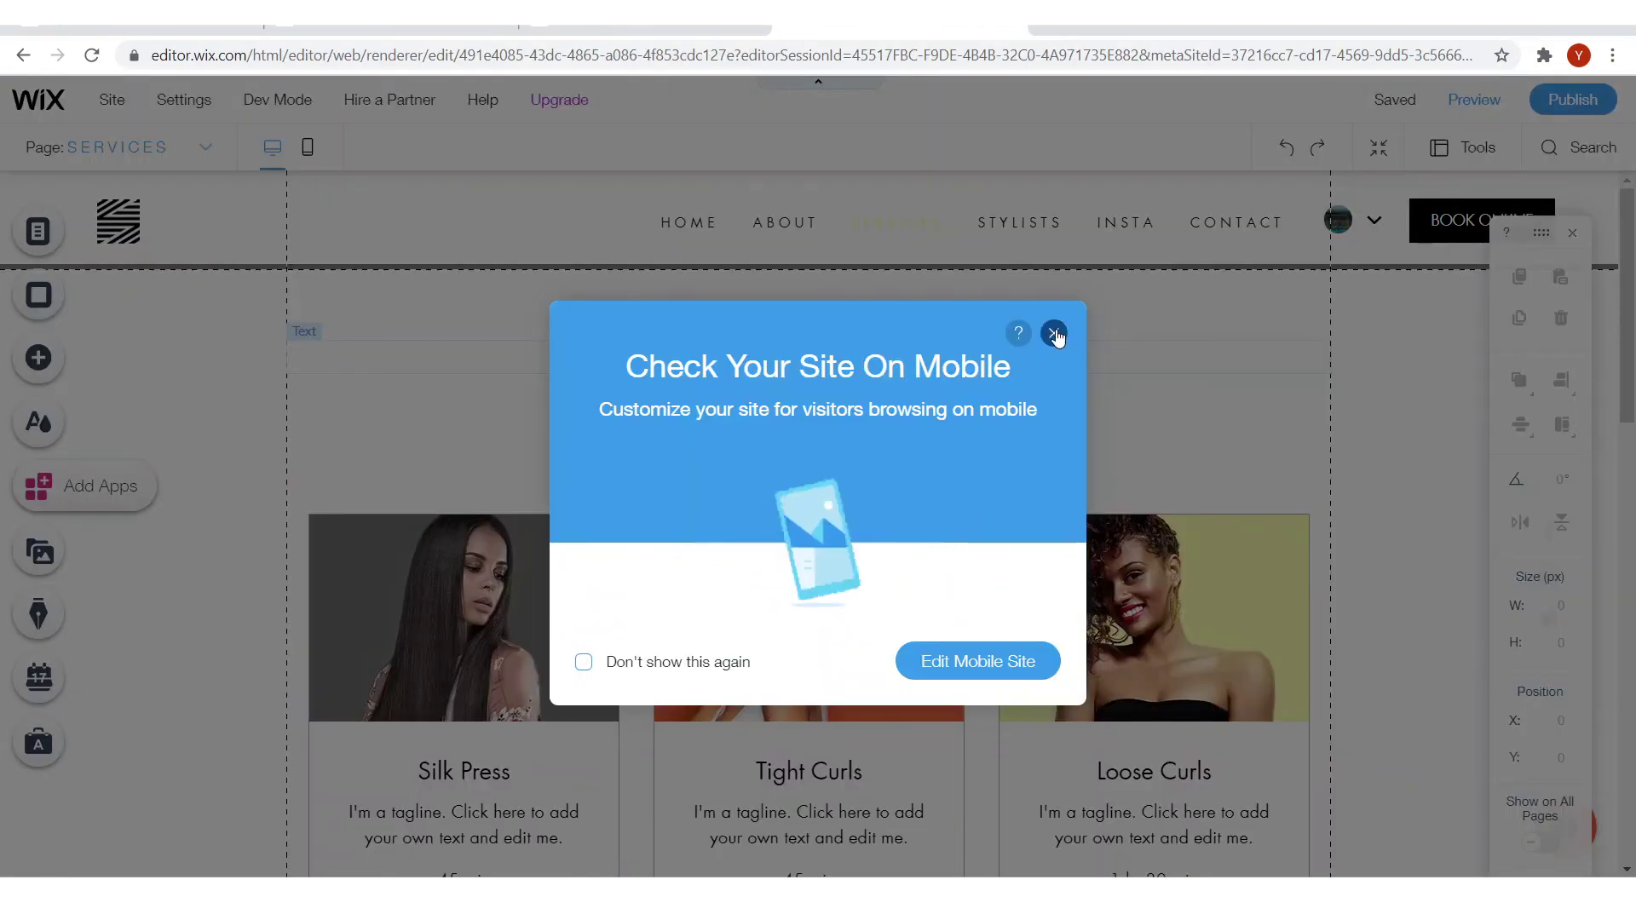
click(1055, 333)
Review the Services page in the editor from the service cards down to the stylists and footer
scroll(767, 302, down, 15)
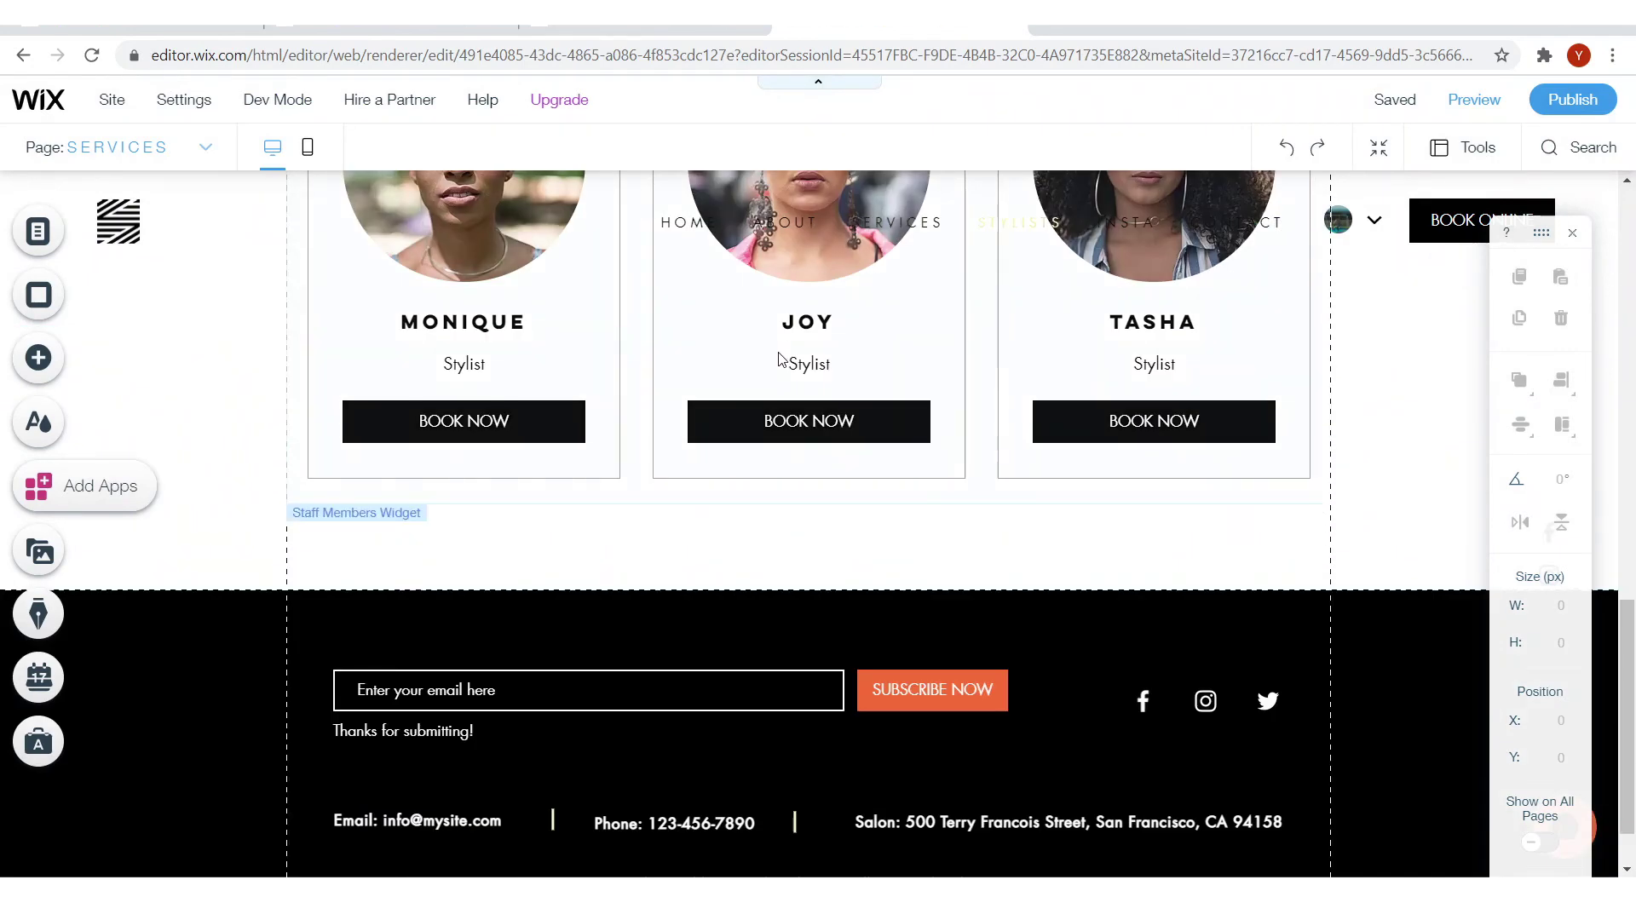
scroll(824, 411, up, 7)
scroll(824, 411, up, 7)
Revisit the hair template results and compare the original Hair Braids Salon template with the edited site
click(665, 26)
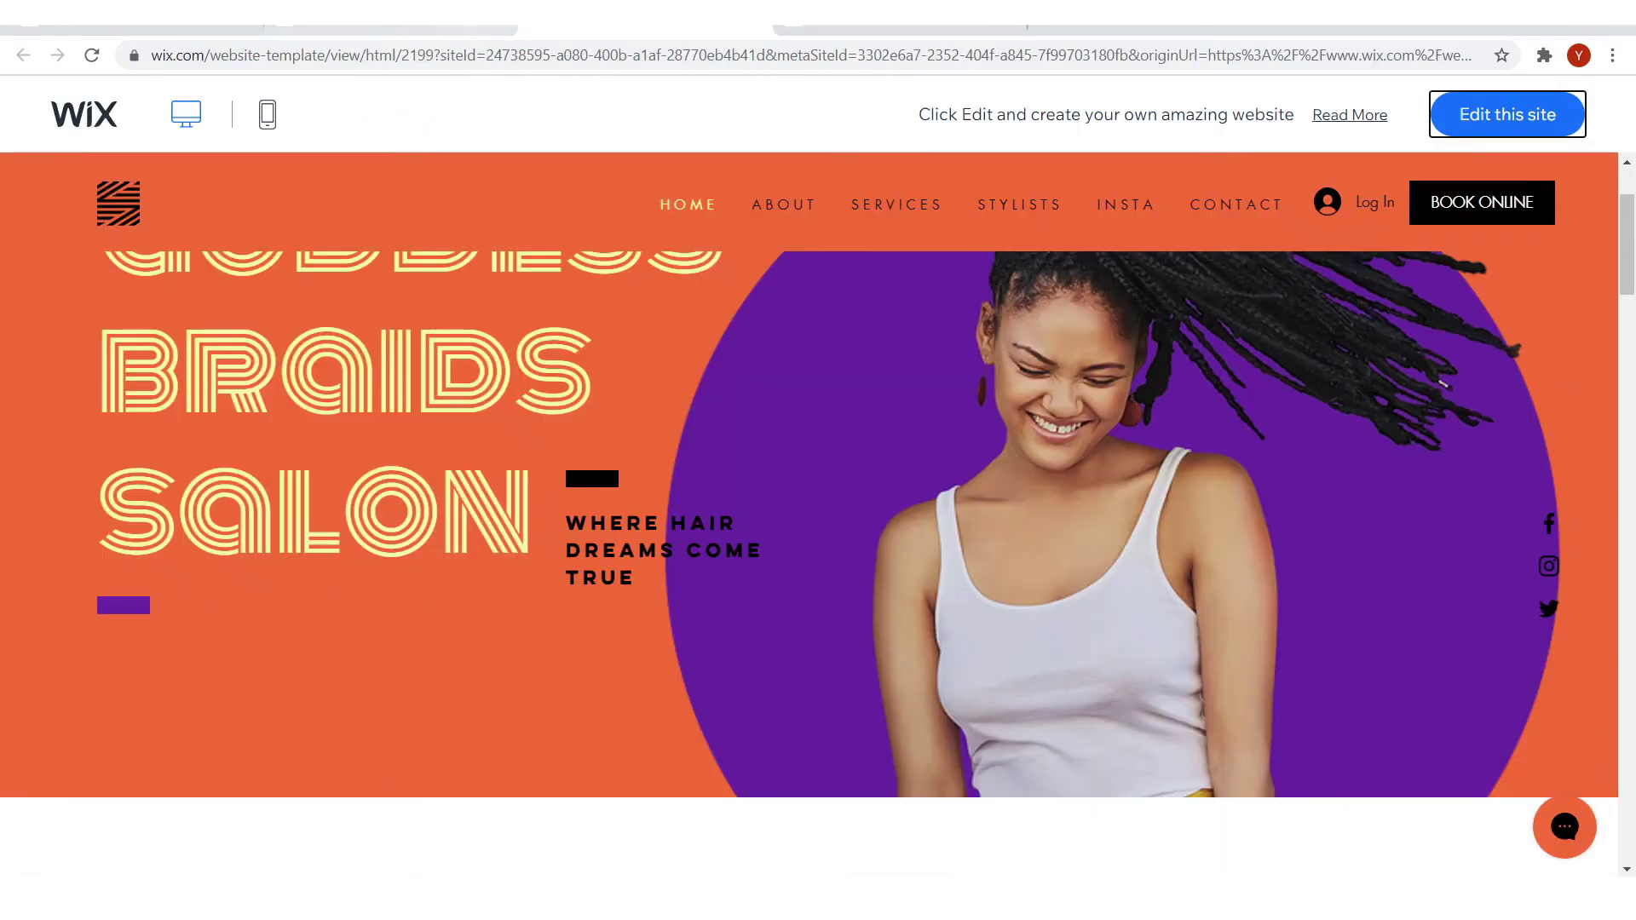
click(458, 25)
mouse_move(814, 614)
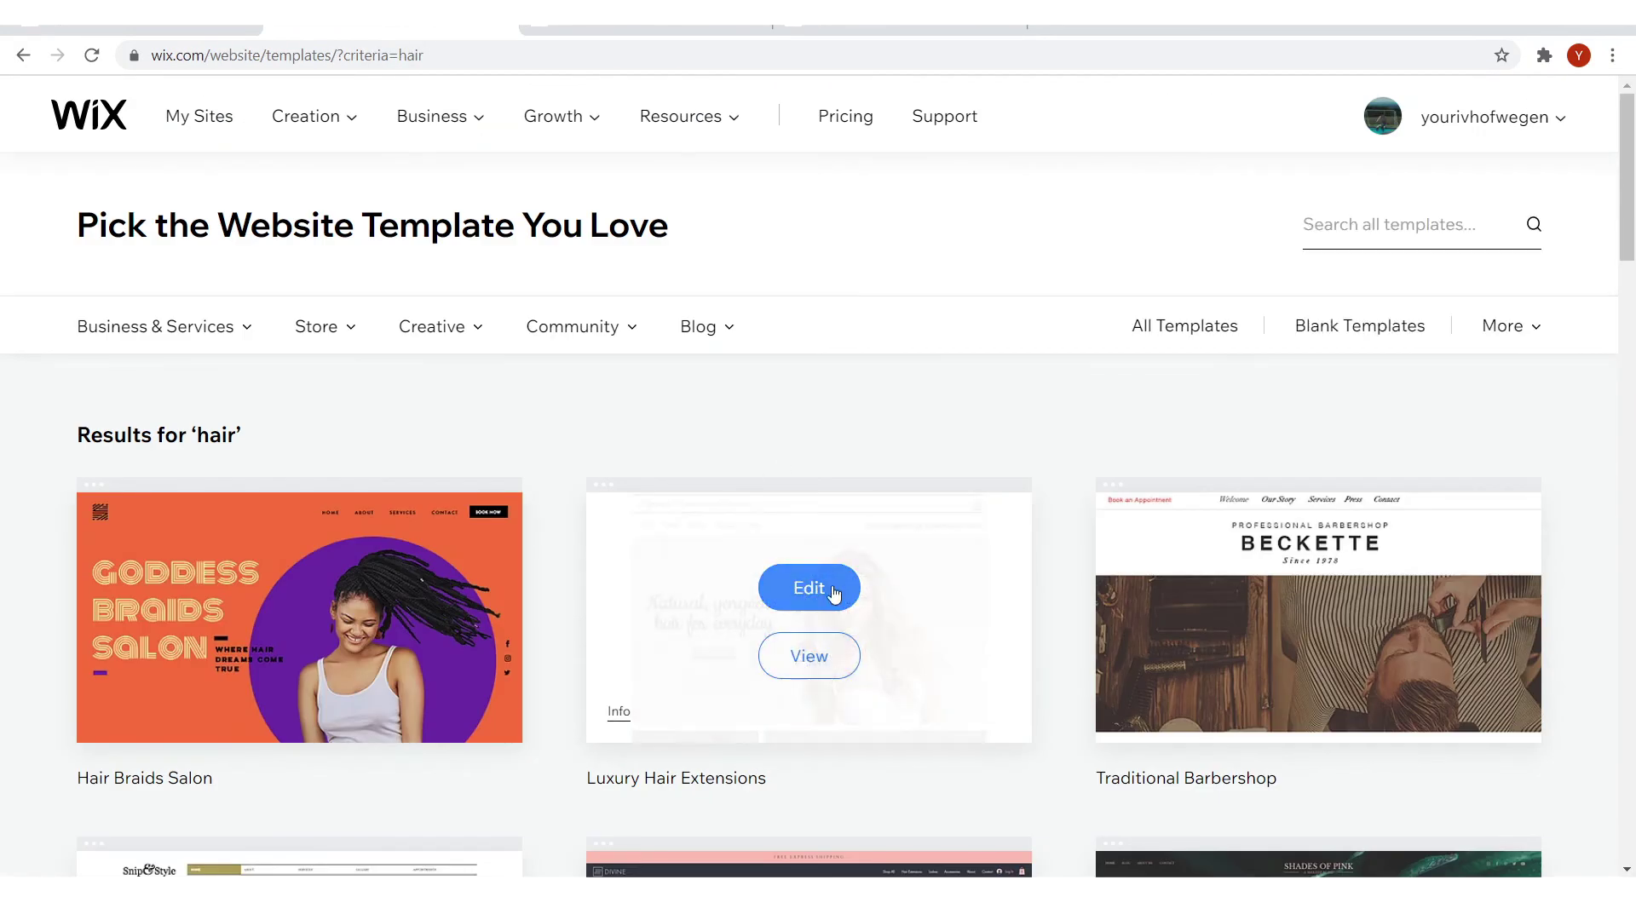
click(645, 26)
scroll(1270, 413, up, 5)
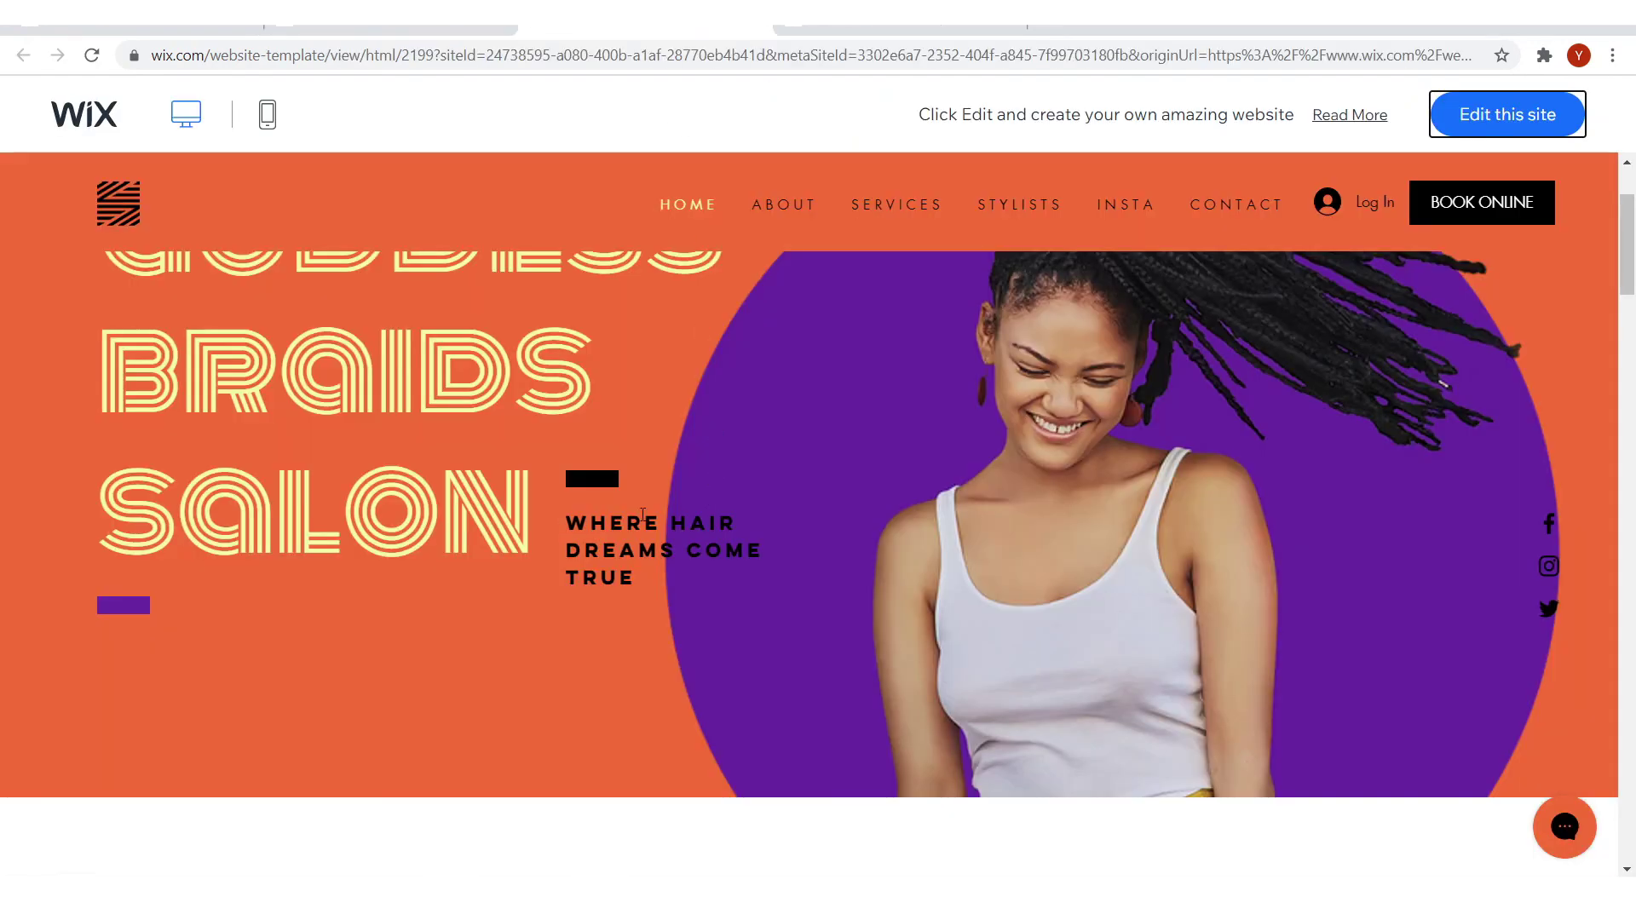
click(852, 26)
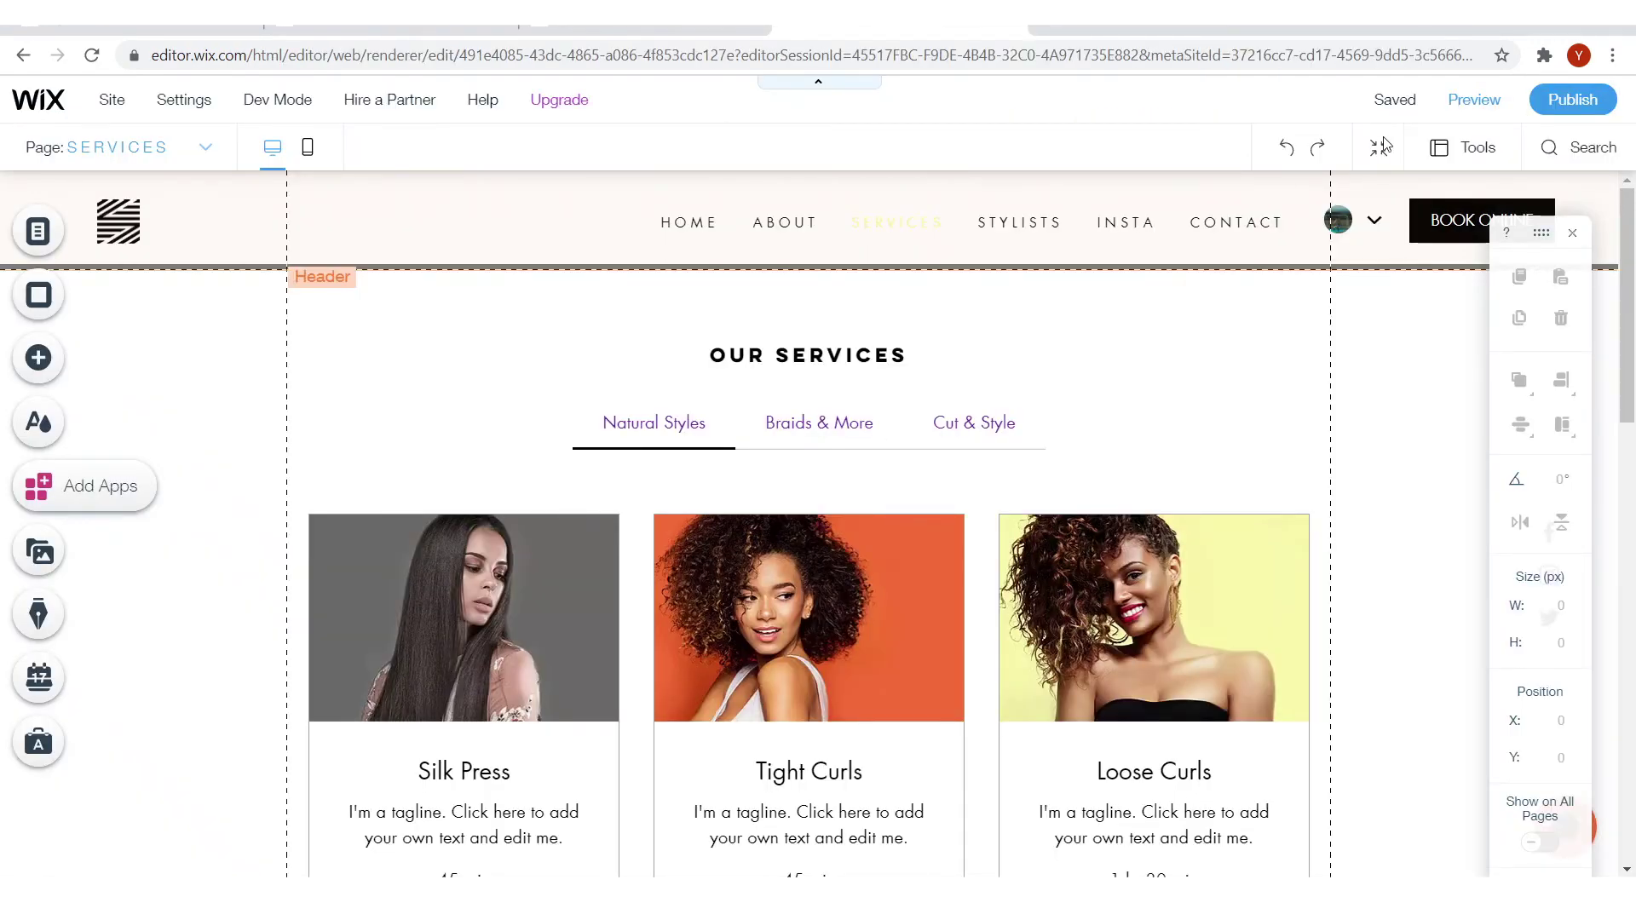
click(645, 25)
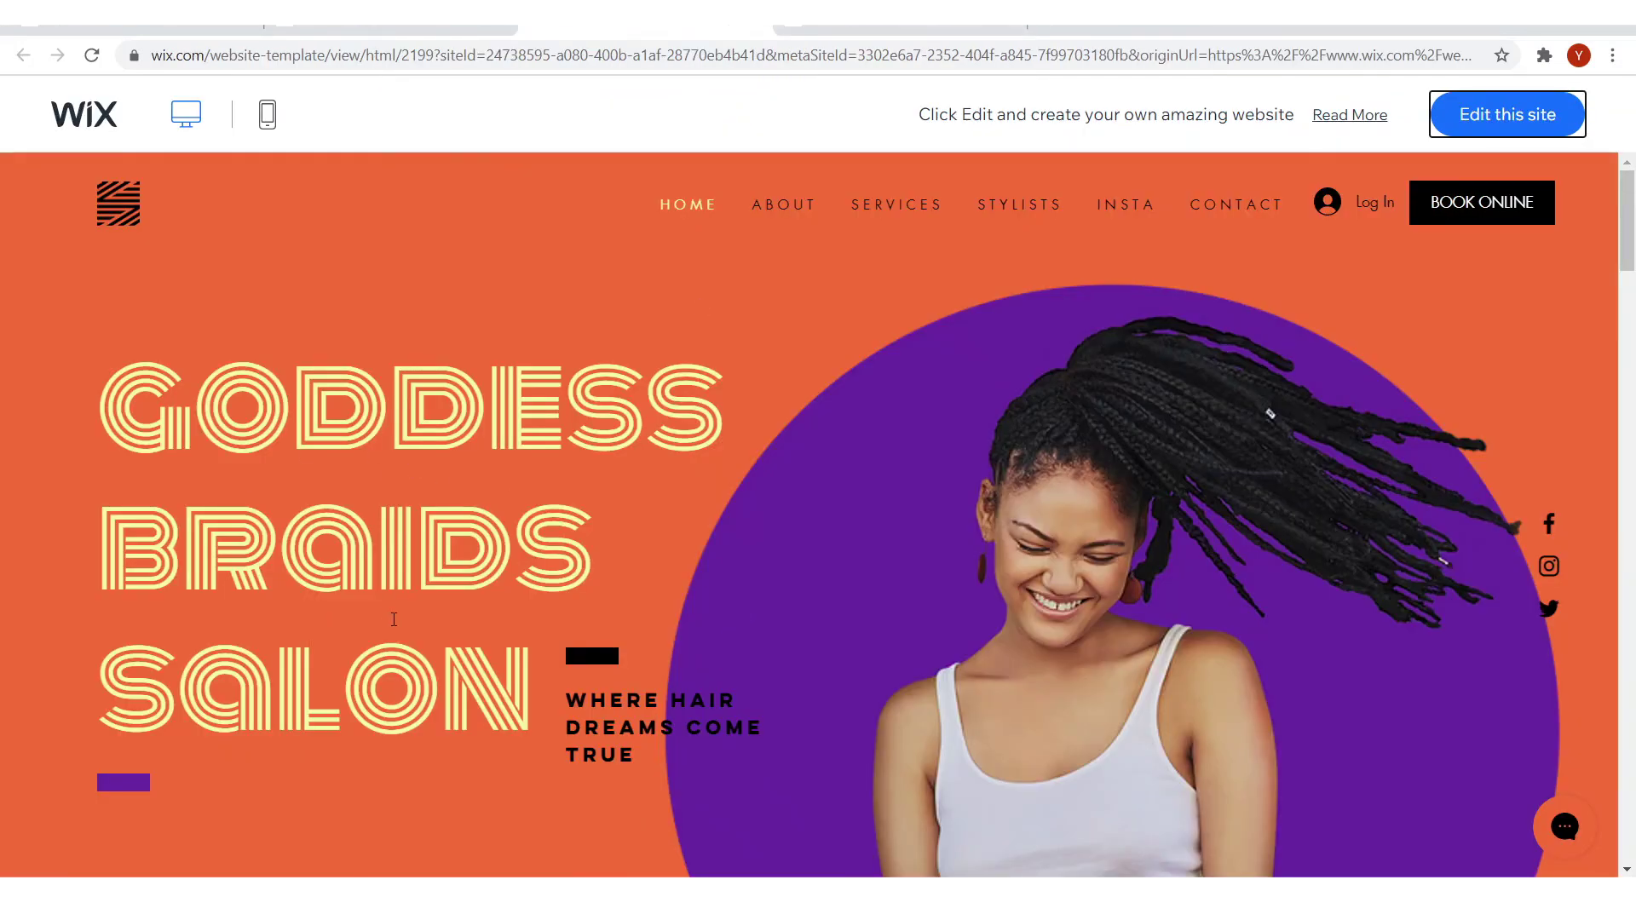
drag(394, 619, 294, 400)
Review the customized Home page and its How To Digital Hair heading in preview, dismissing the online bookings upgrade offer
click(852, 25)
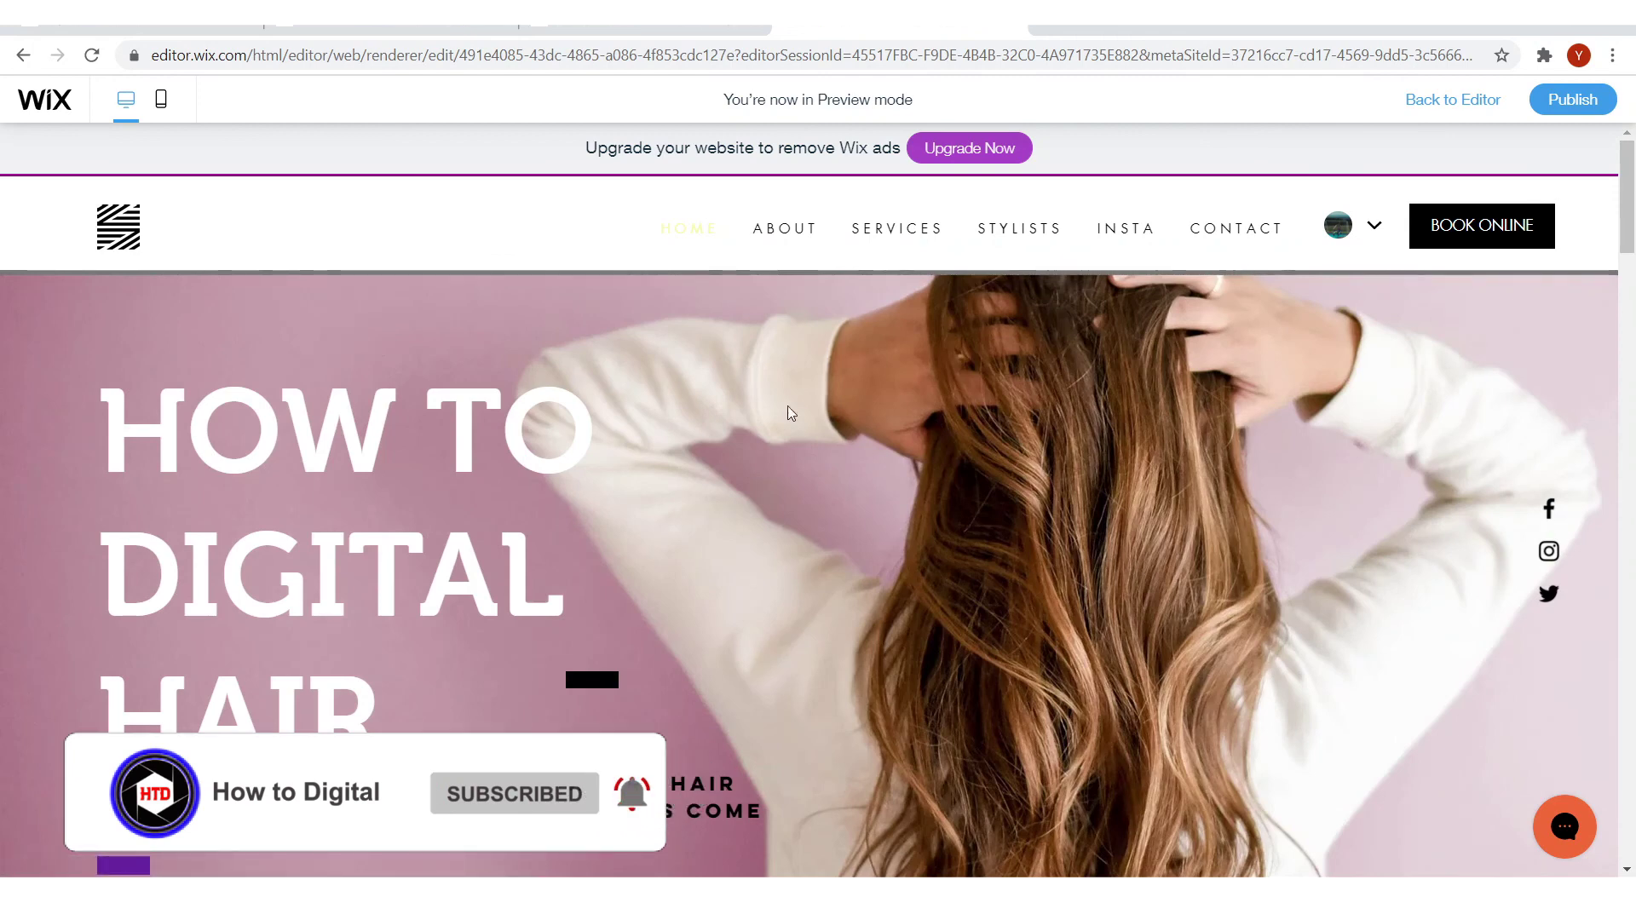
triple_click(345, 710)
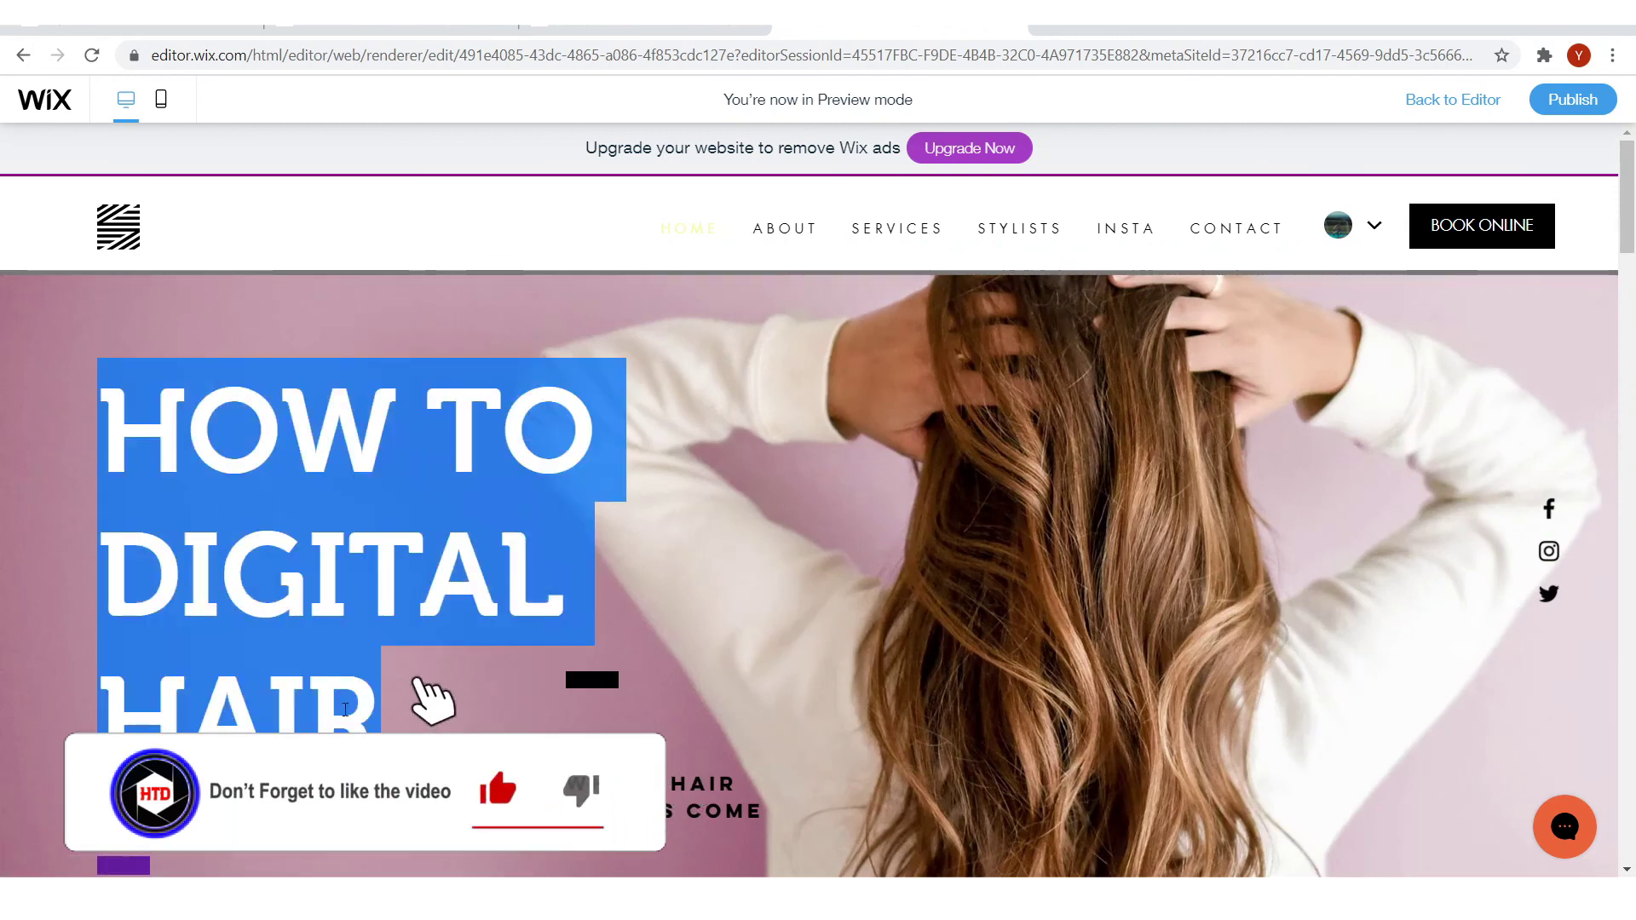
scroll(818, 501, down, 10)
scroll(830, 486, up, 10)
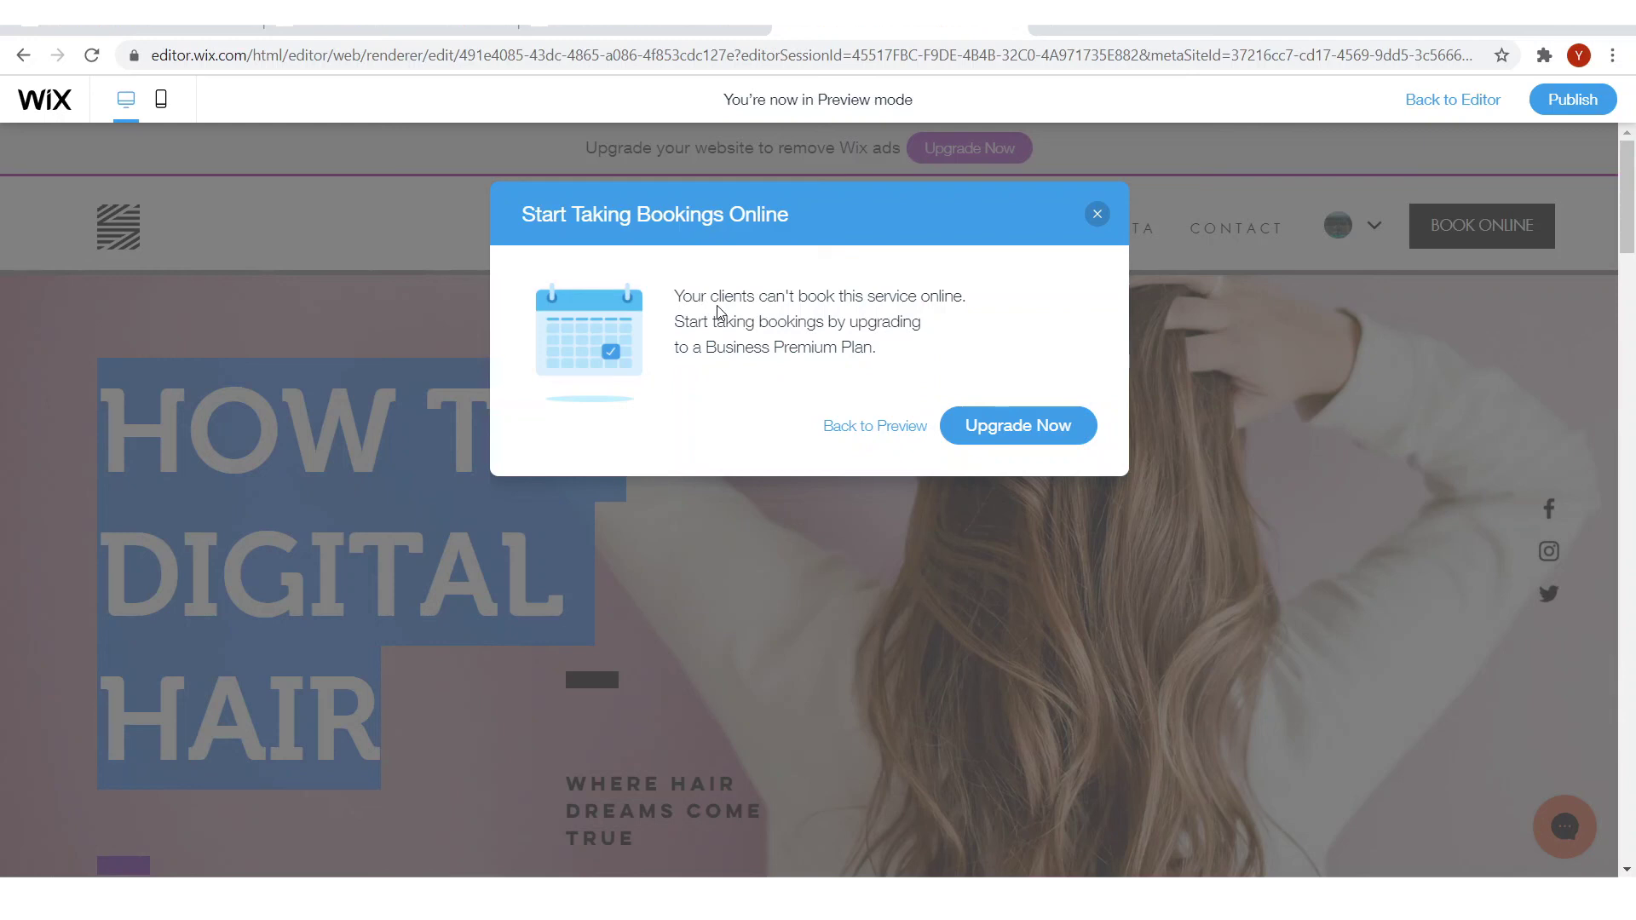
click(1097, 215)
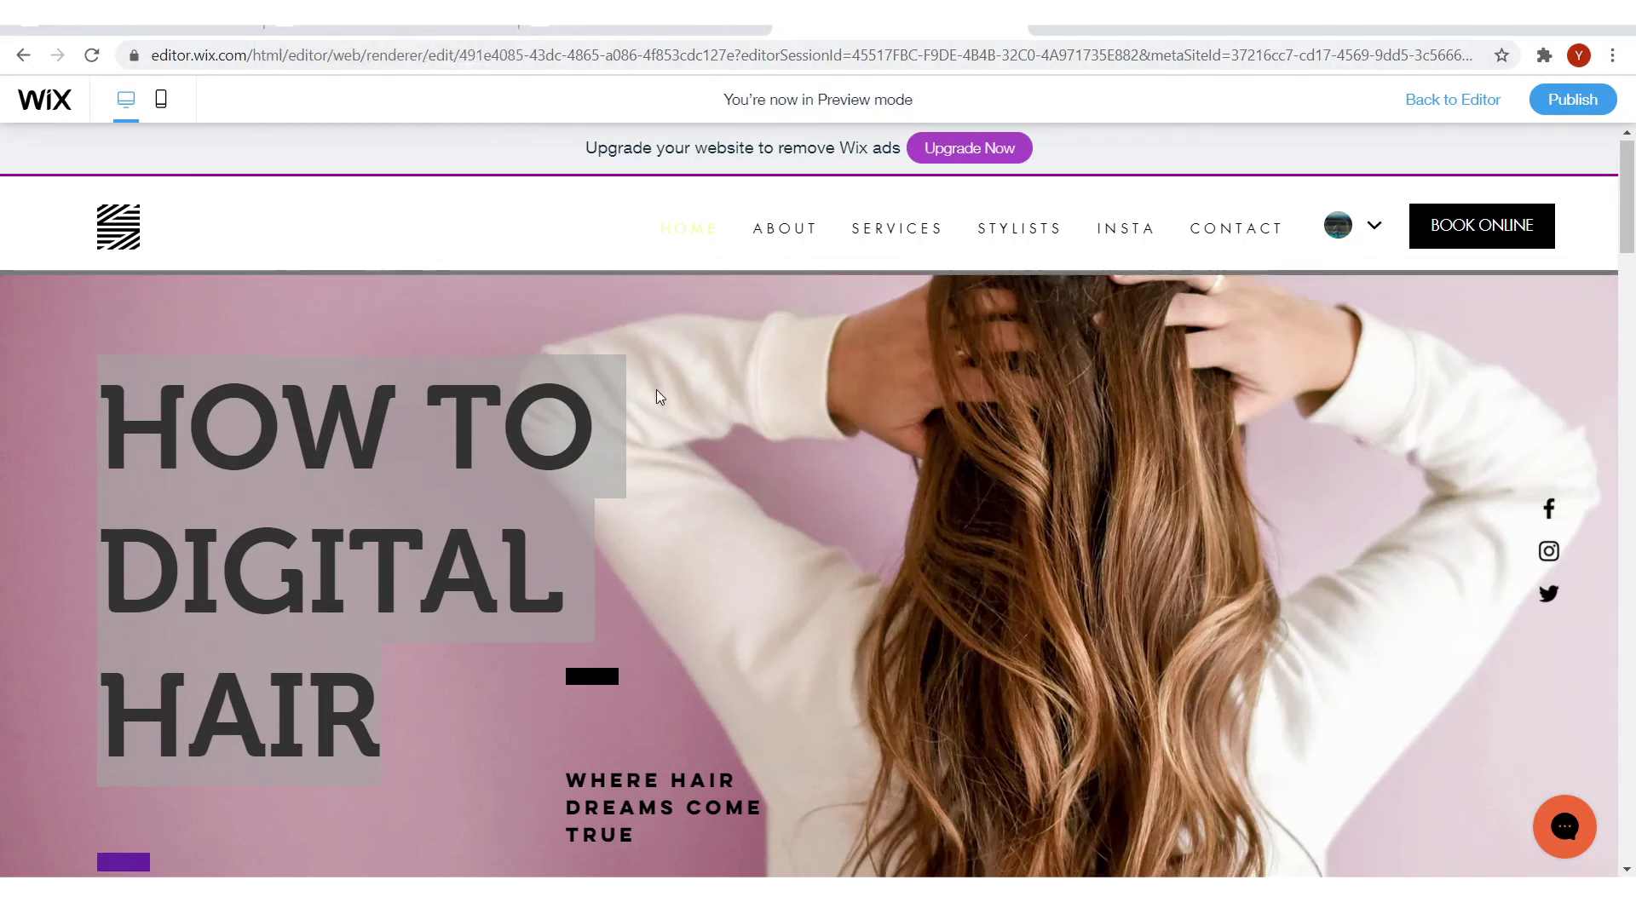
scroll(657, 394, down, 5)
scroll(657, 405, up, 5)
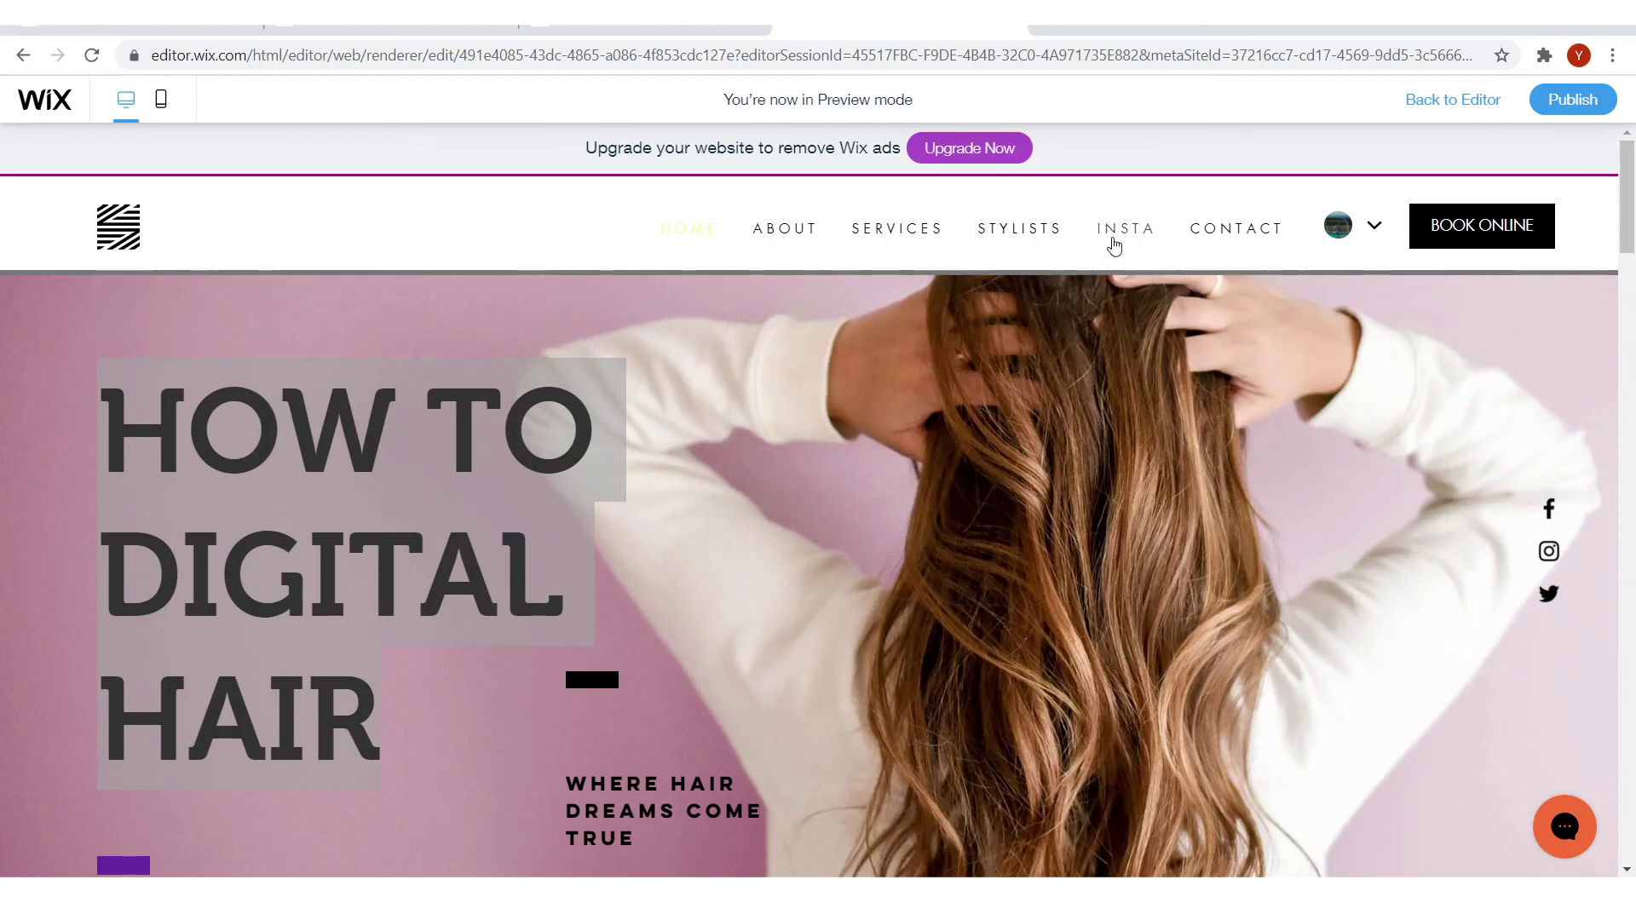